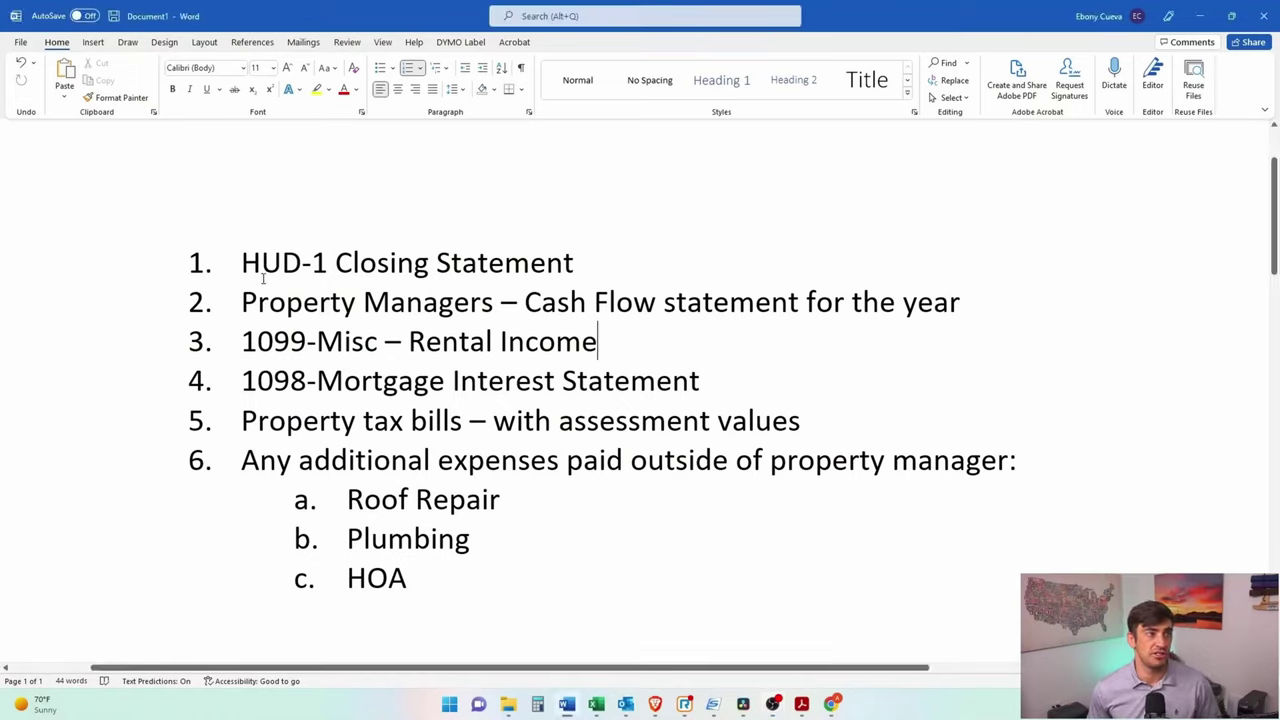
Step: Highlight the HUD-1 Closing Statement and Property Managers items on the Word checklist
{"action": "left_click_drag", "start_coordinate": [269, 257], "coordinate": [471, 250]}
{"action": "left_click", "coordinate": [477, 257]}
{"action": "left_click", "coordinate": [530, 262]}
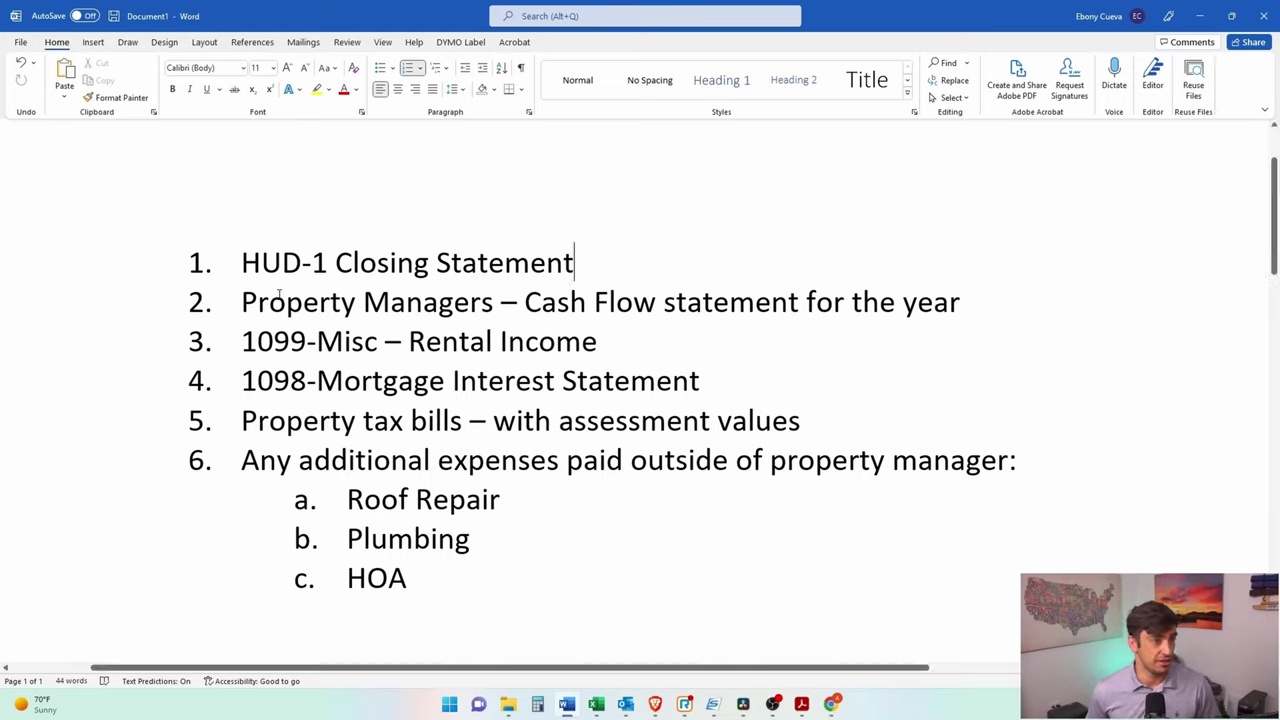
{"action": "left_click", "coordinate": [246, 304]}
{"action": "left_click_drag", "start_coordinate": [268, 305], "coordinate": [805, 306]}
{"action": "left_click", "coordinate": [508, 340]}
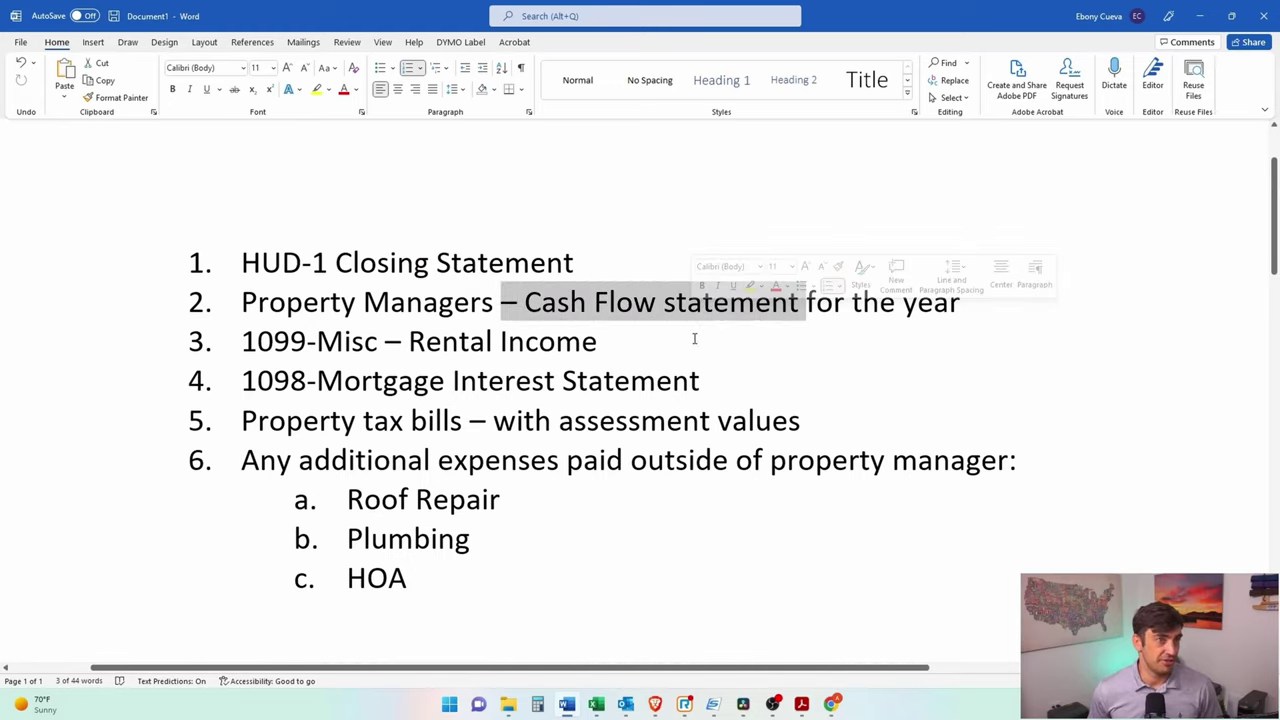
{"action": "left_click", "coordinate": [694, 337]}
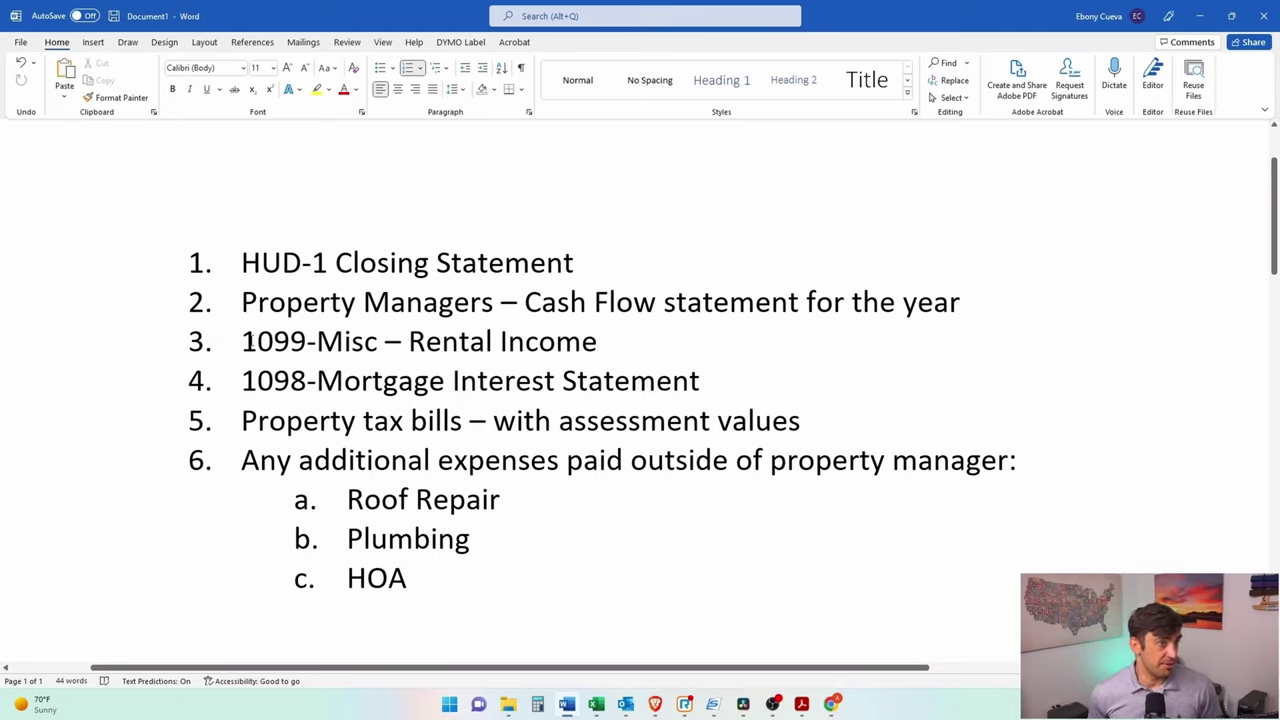
Step: Highlight the 1099-Misc – Rental Income line on the checklist
{"action": "left_click_drag", "start_coordinate": [255, 342], "coordinate": [381, 350]}
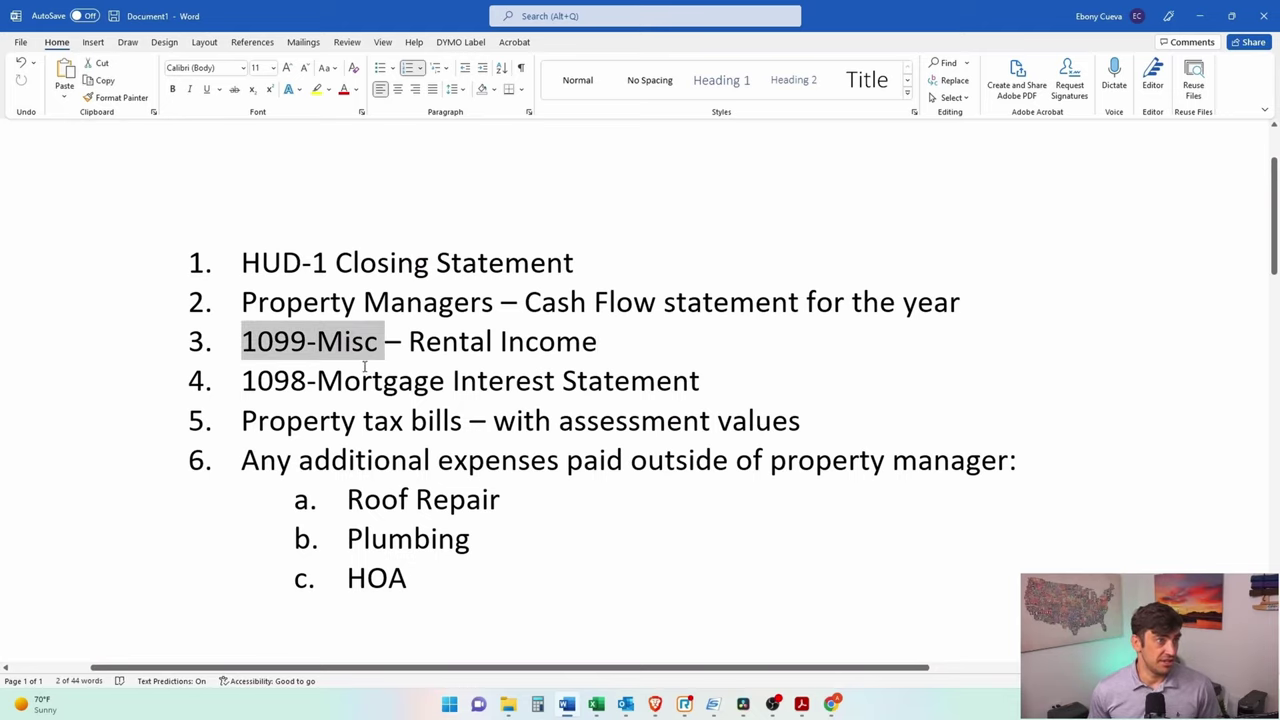
{"action": "left_click", "coordinate": [366, 345]}
{"action": "key", "text": "End"}
{"action": "triple_click", "coordinate": [515, 340]}
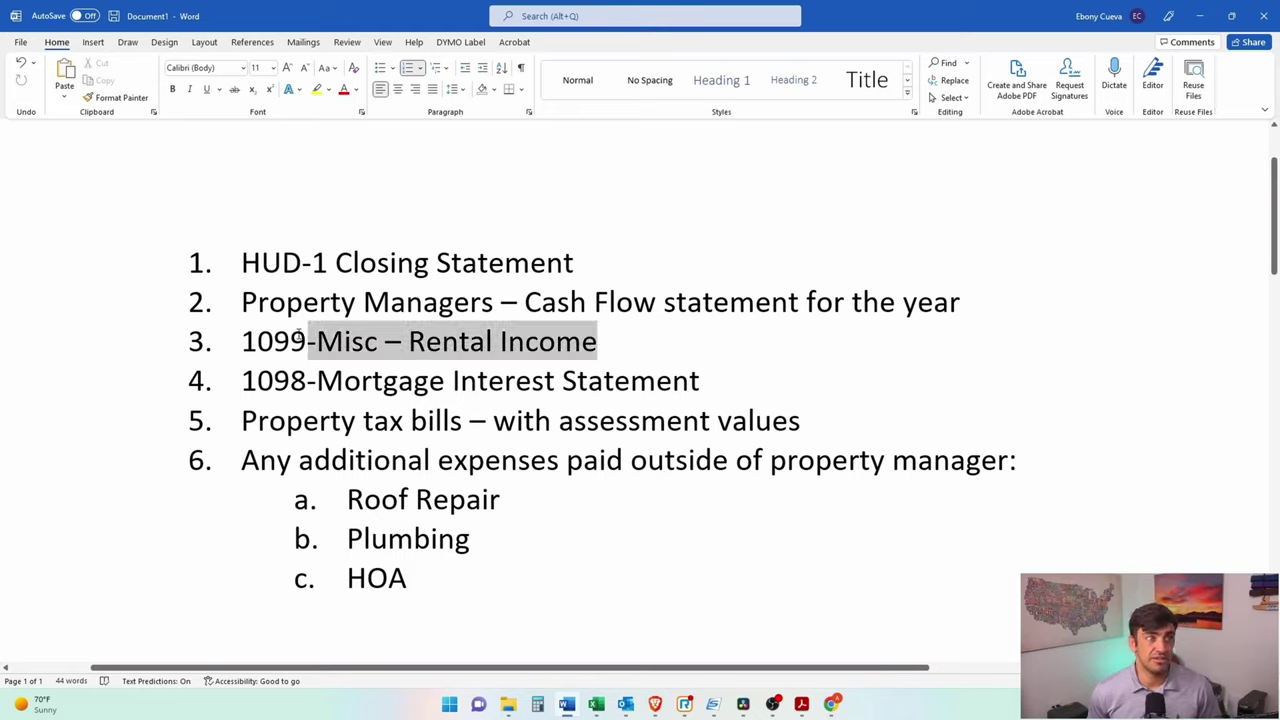
{"action": "left_click", "coordinate": [556, 342]}
{"action": "left_click", "coordinate": [588, 343]}
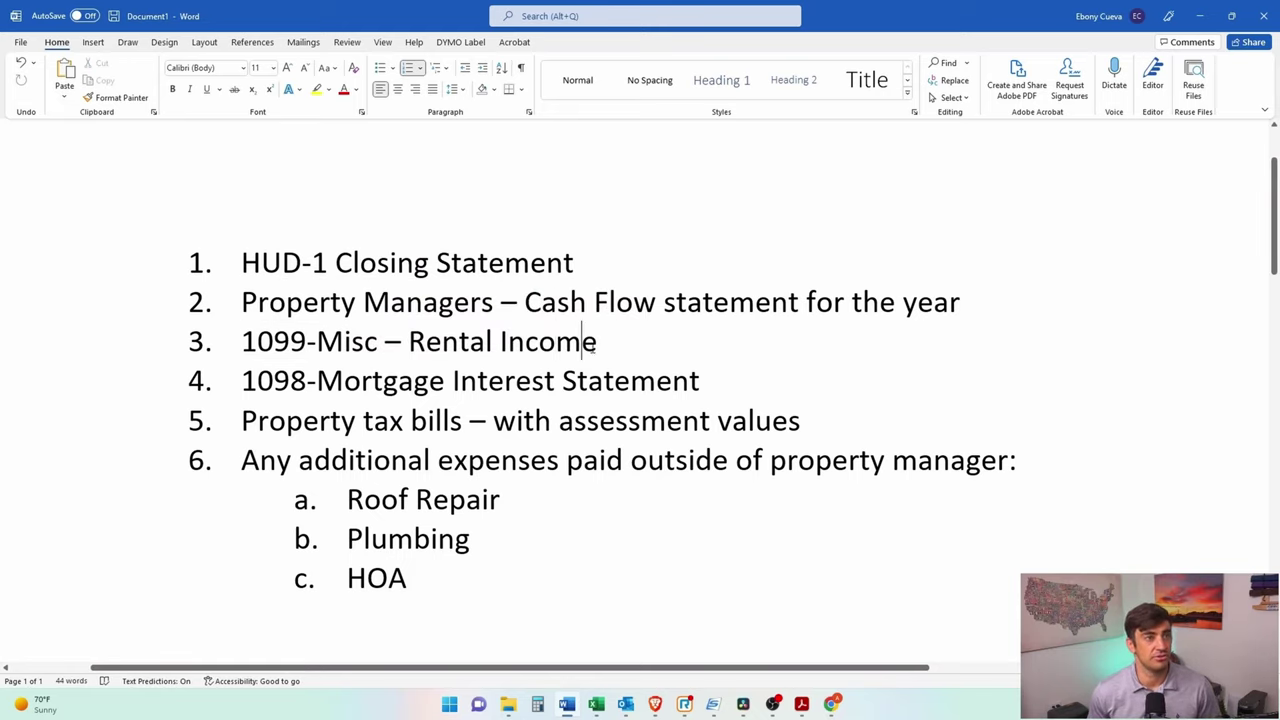
{"action": "left_click", "coordinate": [599, 345]}
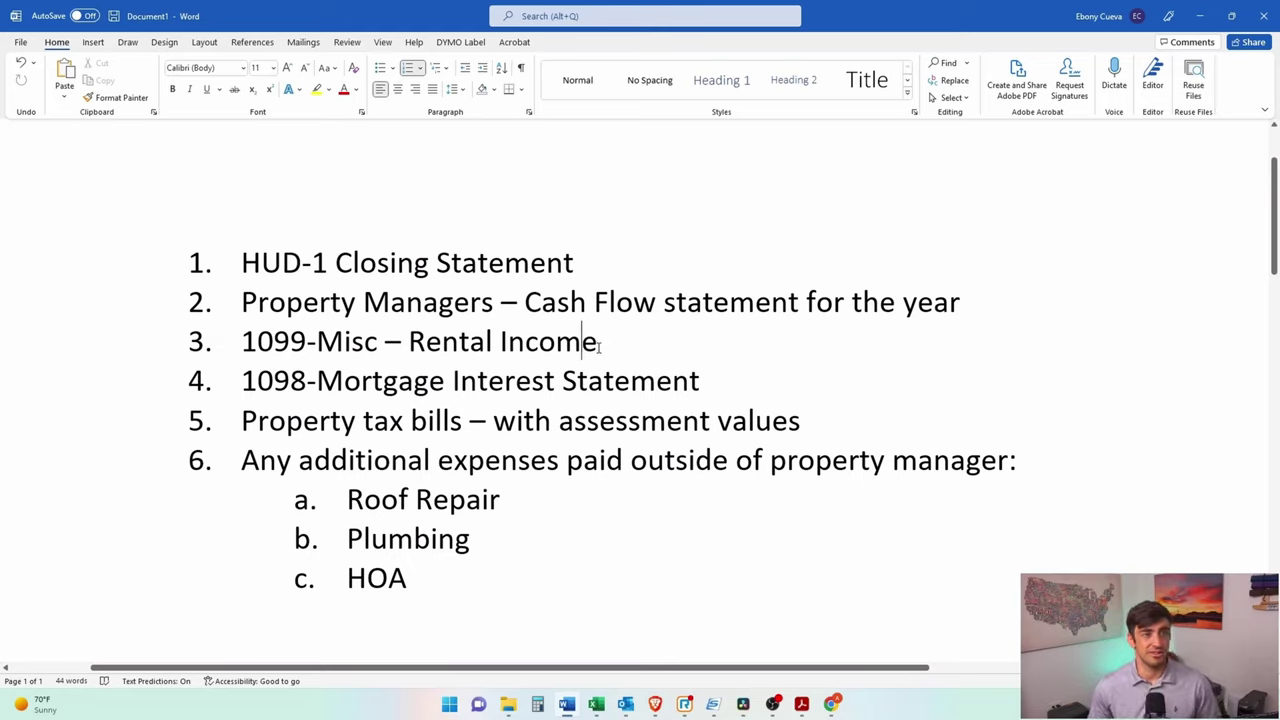
Step: Highlight the 1098-Mortgage Interest Statement and assessment values lines
{"action": "left_click", "coordinate": [700, 381]}
{"action": "left_click_drag", "start_coordinate": [700, 381], "coordinate": [241, 384]}
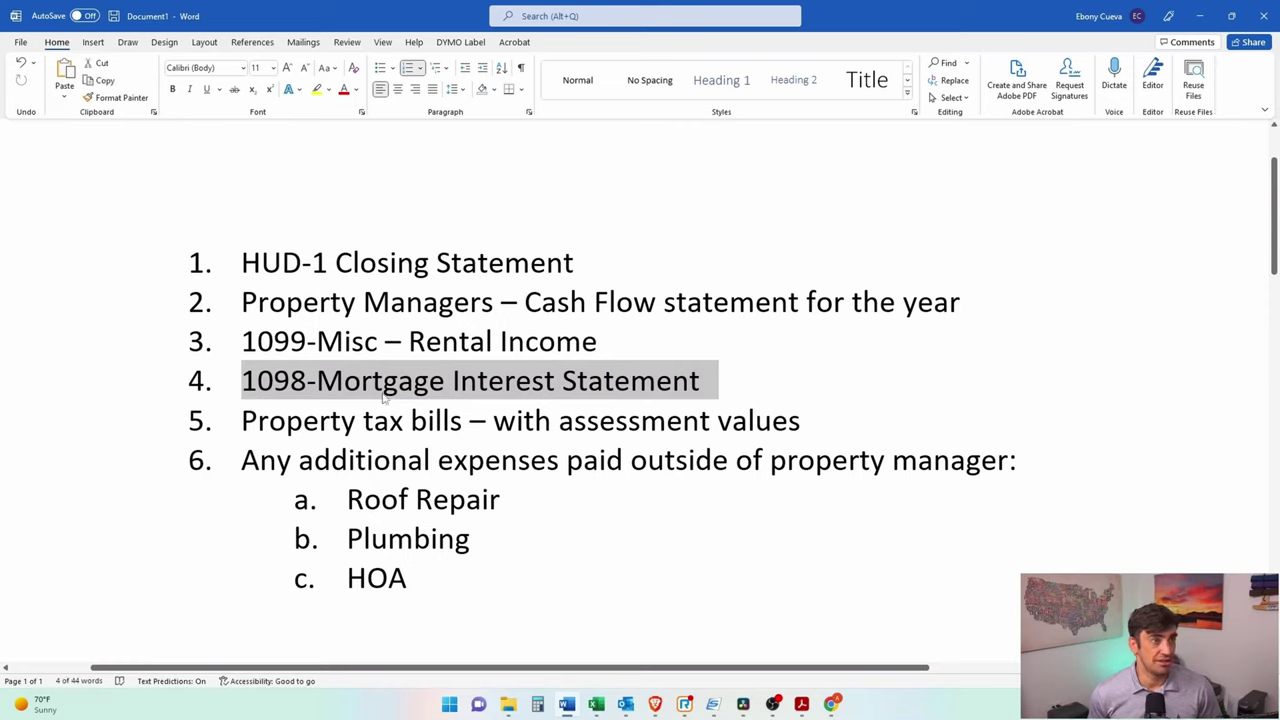
{"action": "left_click", "coordinate": [460, 385]}
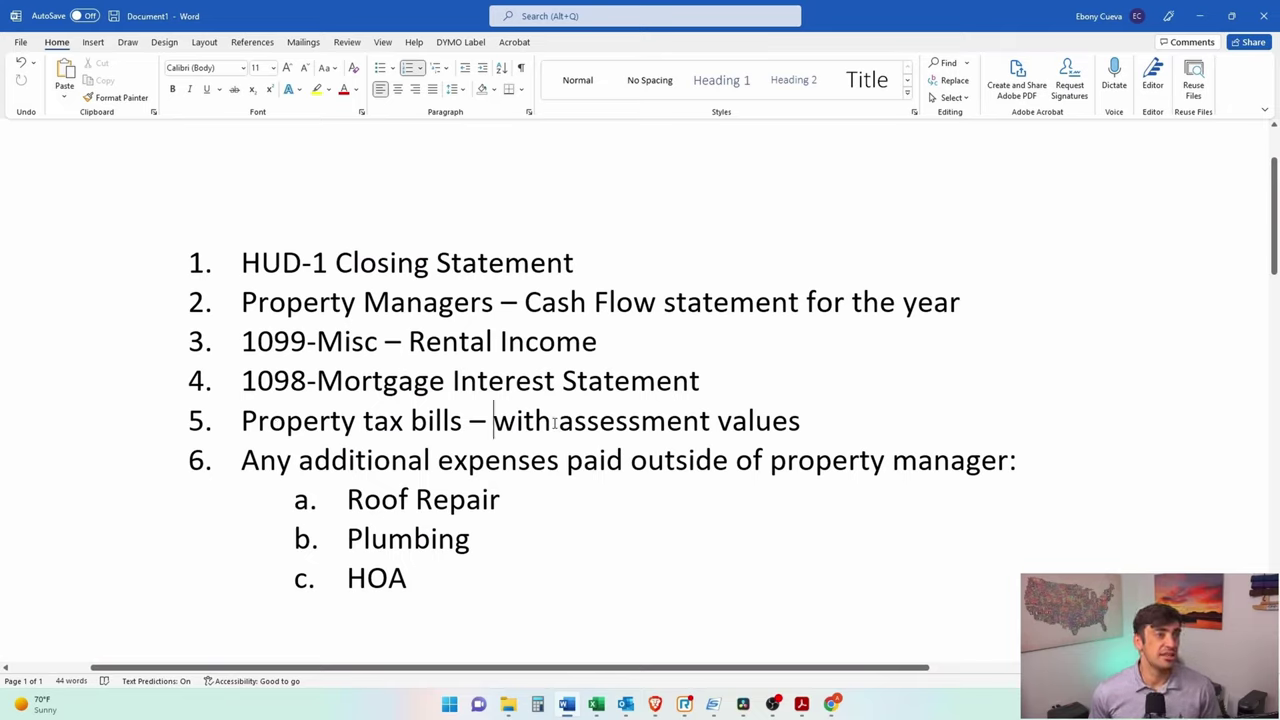
{"action": "left_click_drag", "start_coordinate": [493, 421], "coordinate": [558, 421]}
{"action": "left_click", "coordinate": [757, 421]}
{"action": "left_click", "coordinate": [629, 421]}
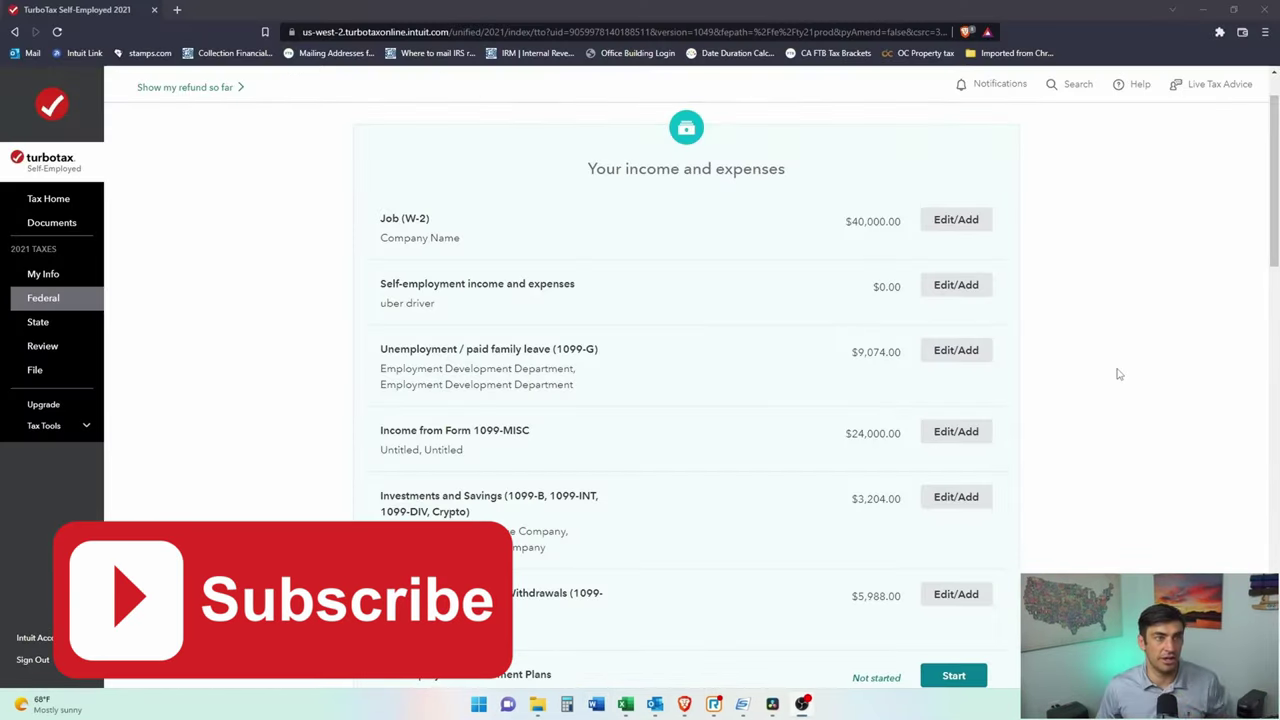
Step: Revisit Rental Properties, answer Yes to rental income, and continue with Rental property
{"action": "scroll", "coordinate": [1117, 380], "scroll_direction": "down", "scroll_amount": 12}
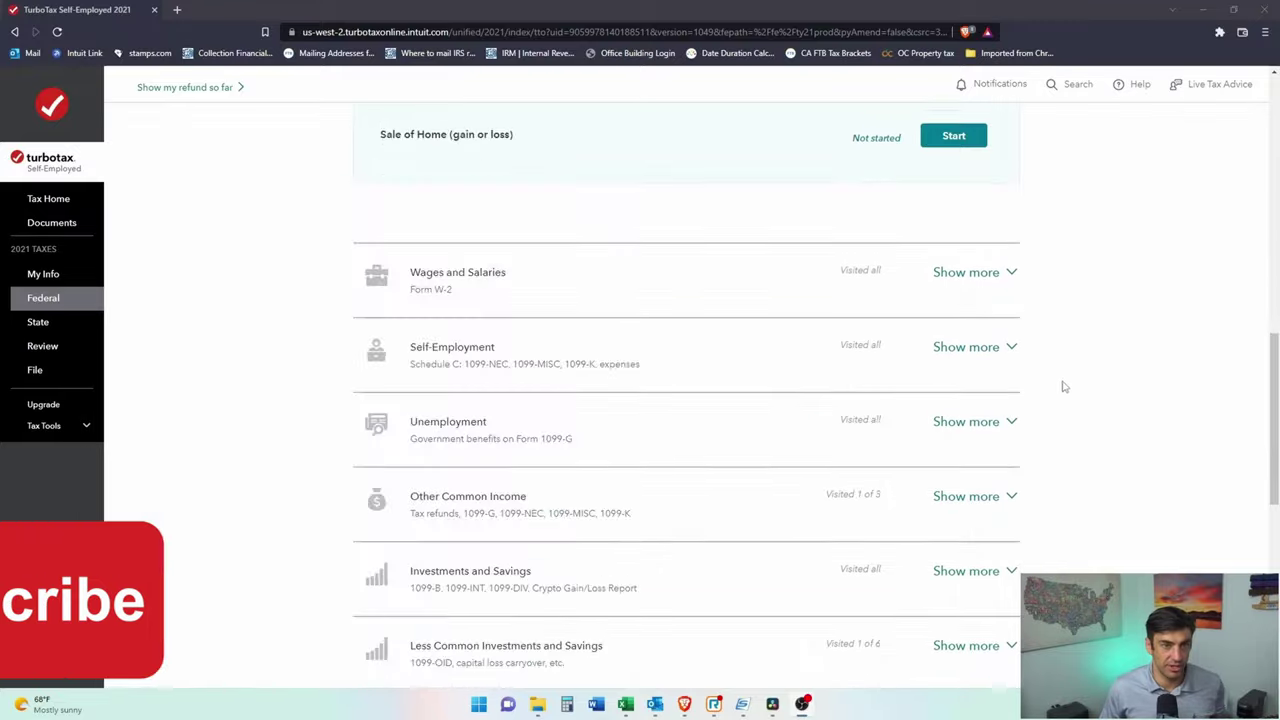
{"action": "scroll", "coordinate": [1097, 451], "scroll_direction": "down", "scroll_amount": 2}
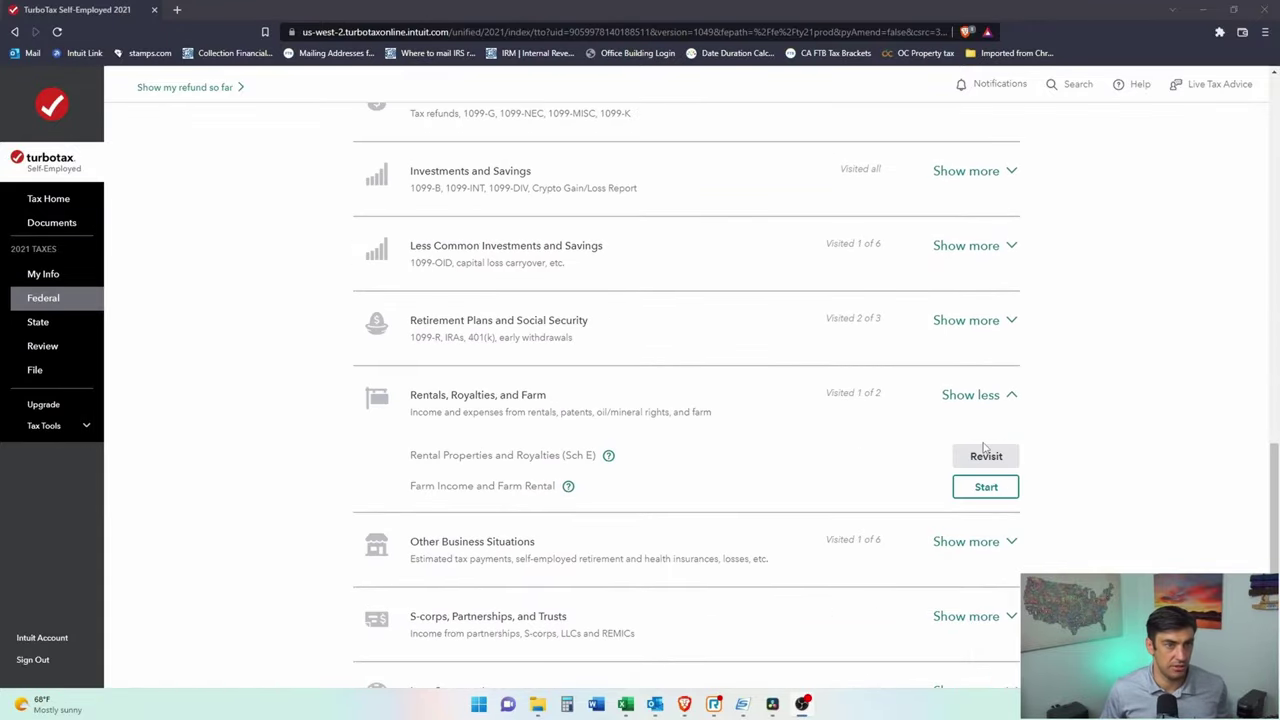
{"action": "left_click", "coordinate": [987, 457]}
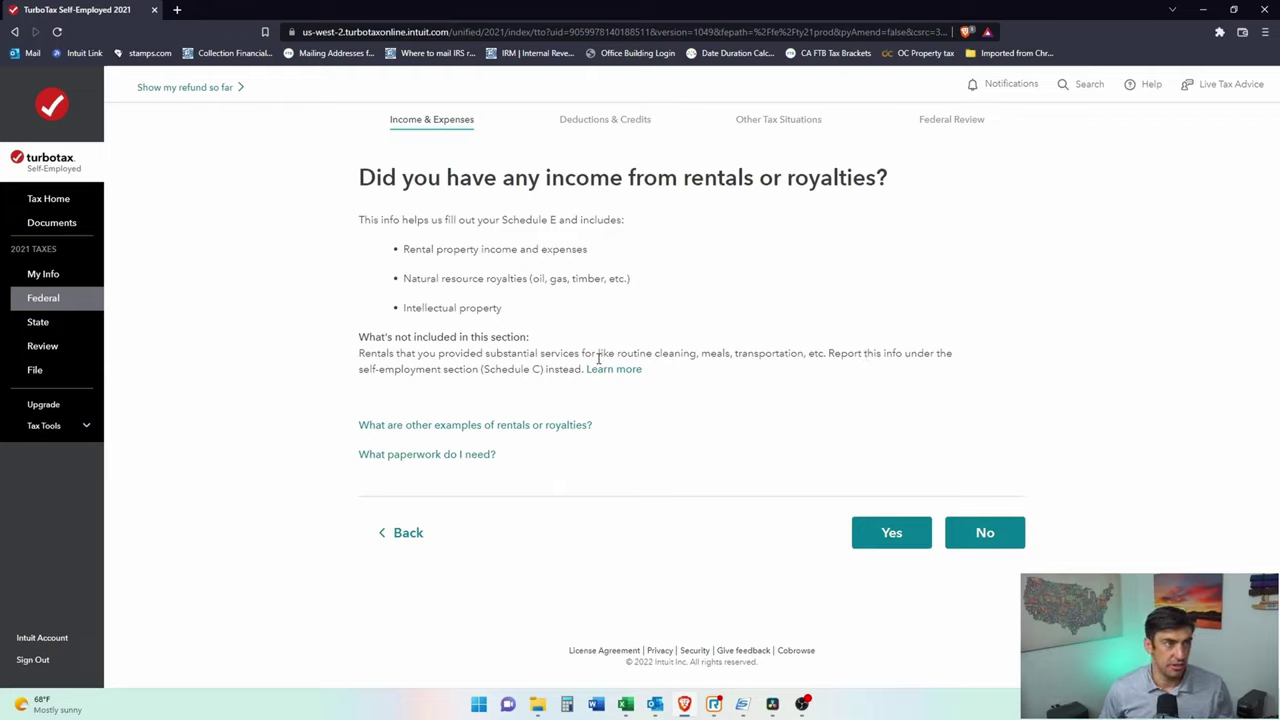
{"action": "left_click", "coordinate": [906, 537]}
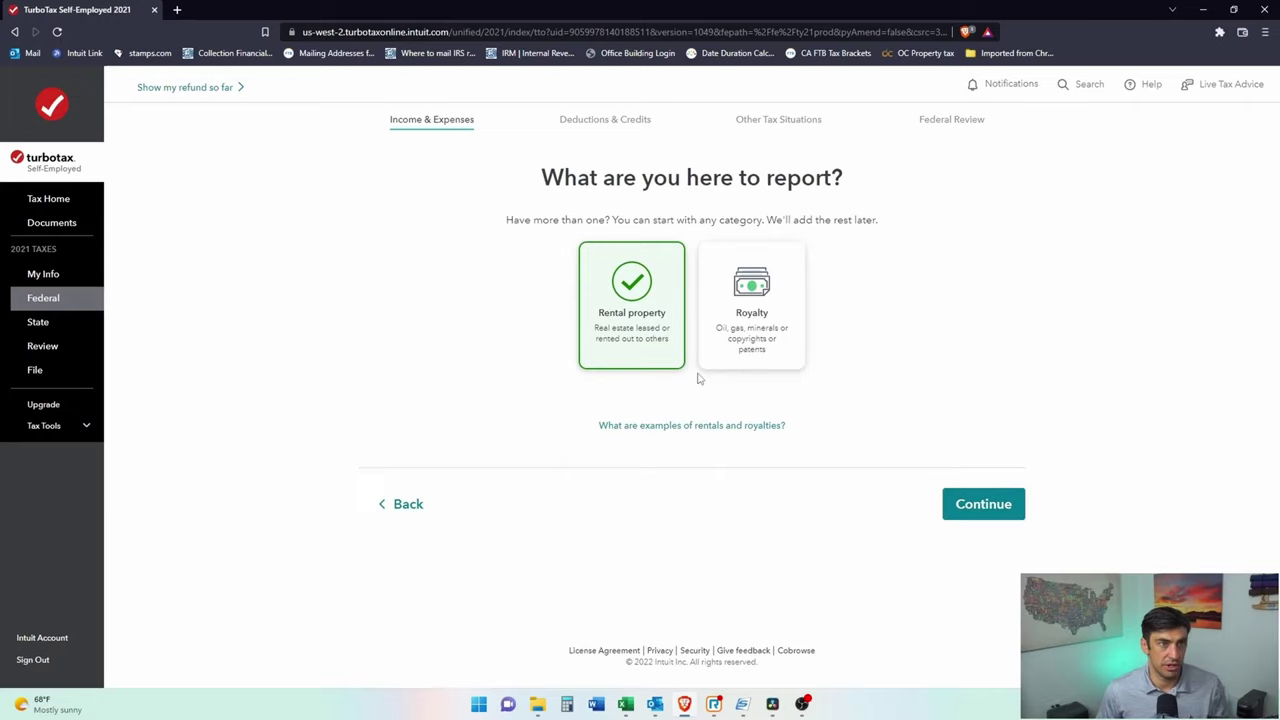
{"action": "left_click", "coordinate": [991, 505]}
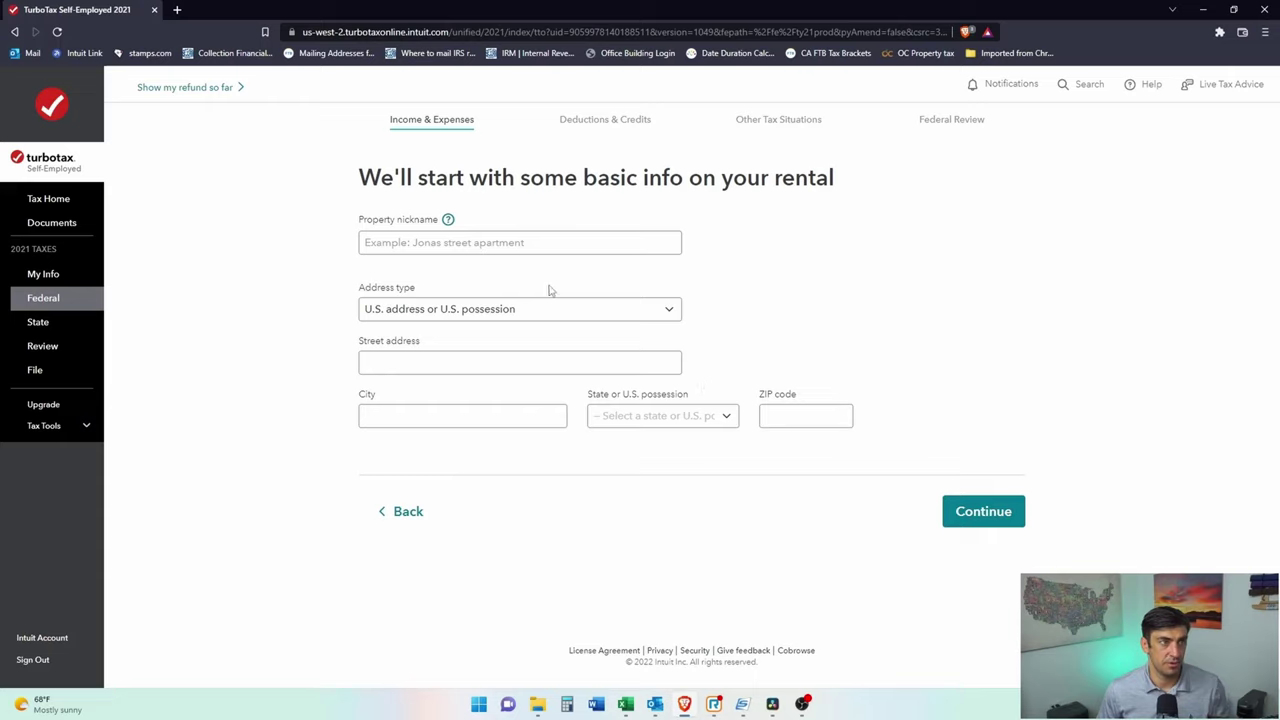
Step: Enter nickname 'Rental Property - Main St', address 123 Main, state California and ZIP code
{"action": "left_click", "coordinate": [571, 249]}
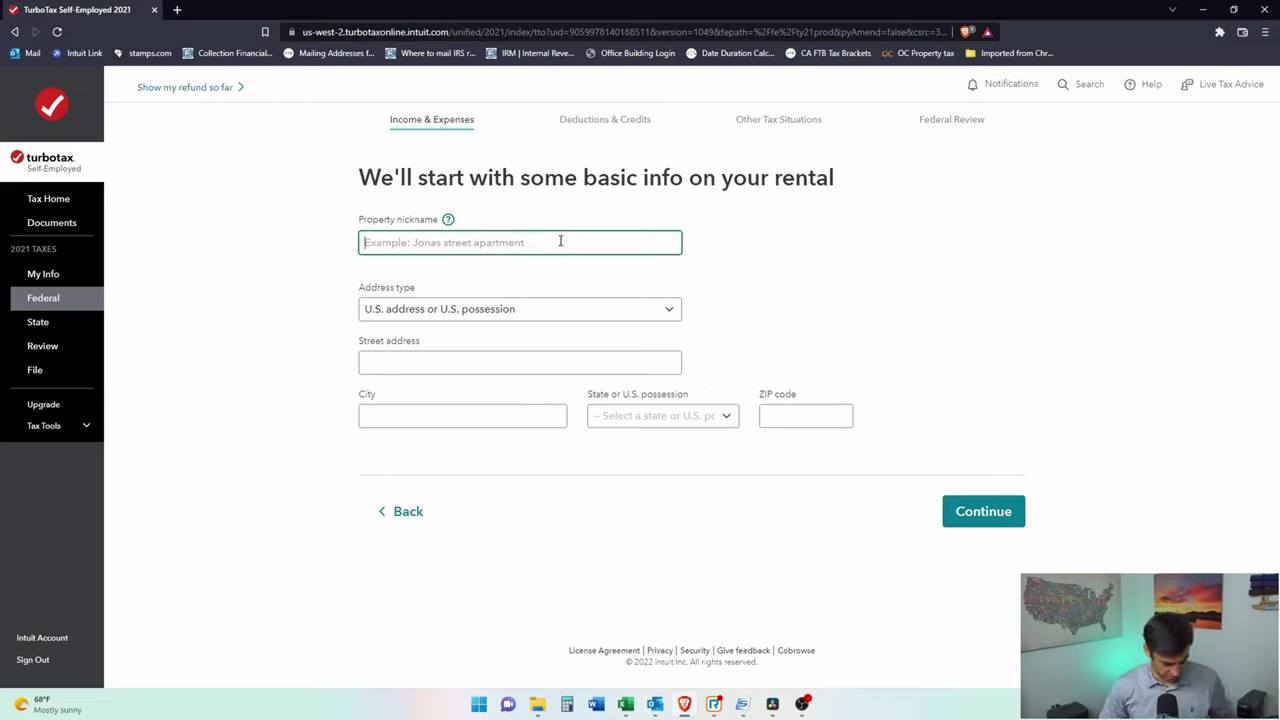
{"action": "type", "text": "Rental Property"}
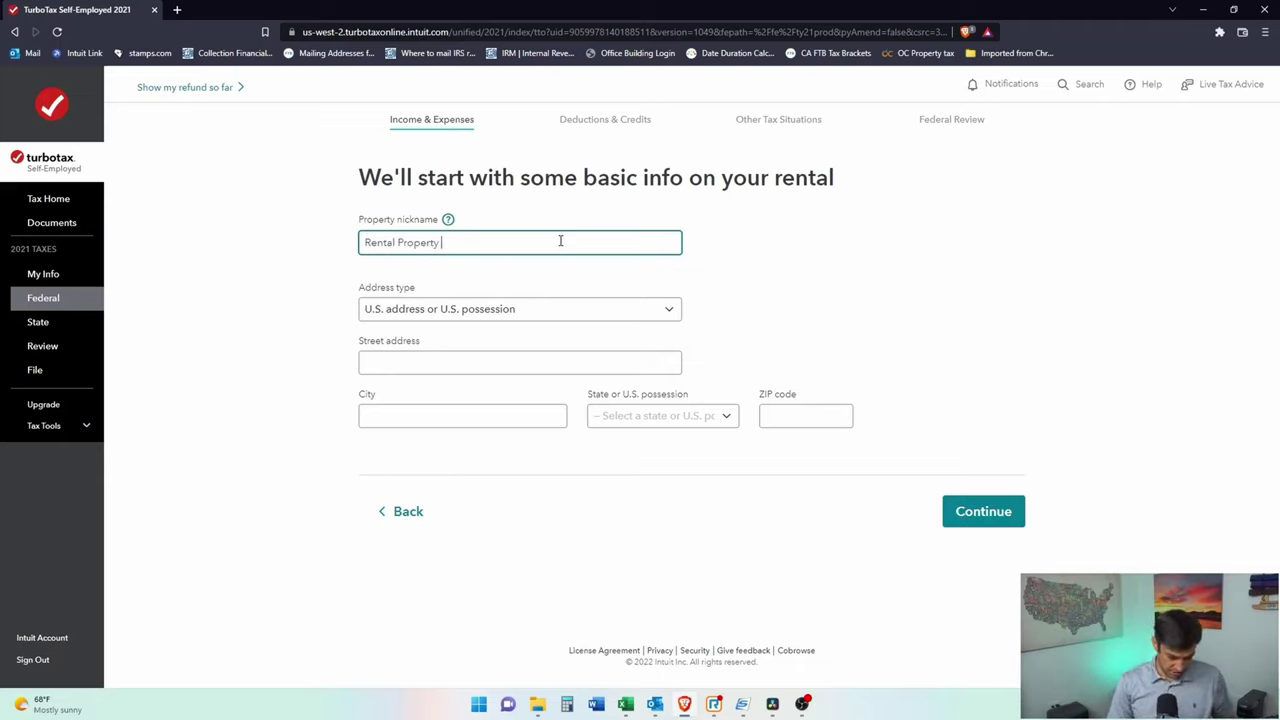
{"action": "type", "text": " - Main St"}
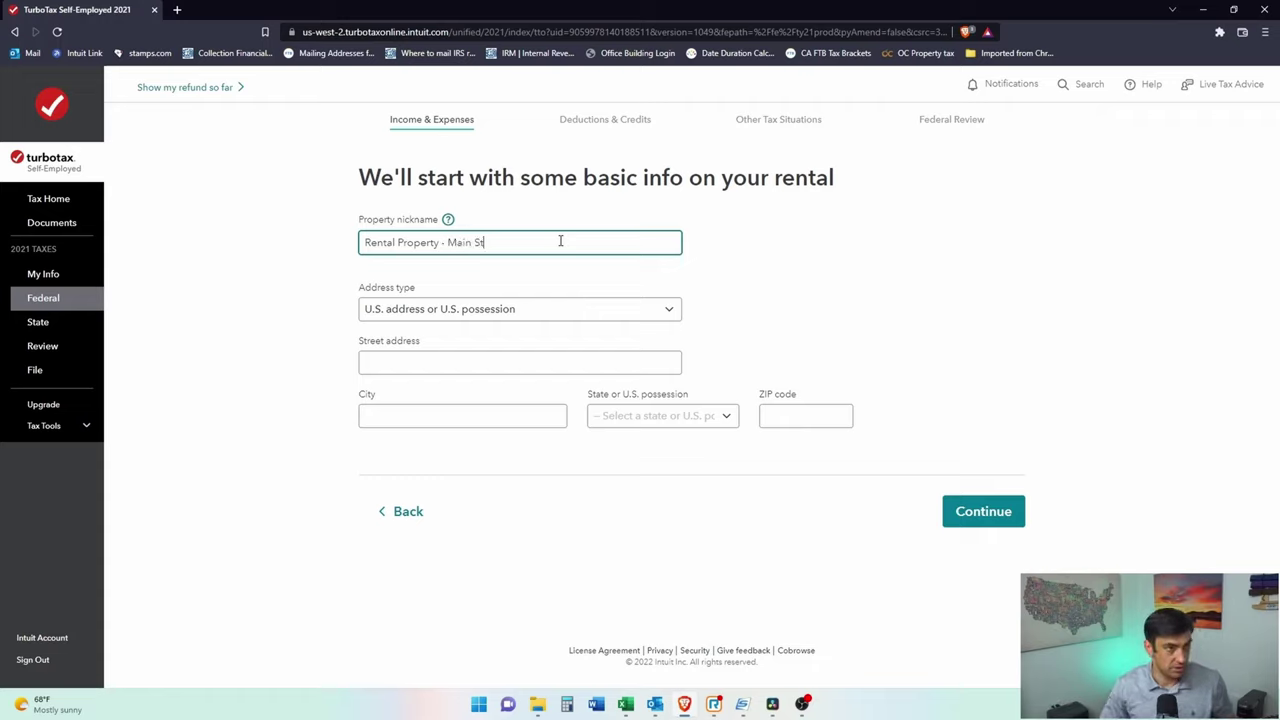
{"action": "left_click", "coordinate": [488, 364]}
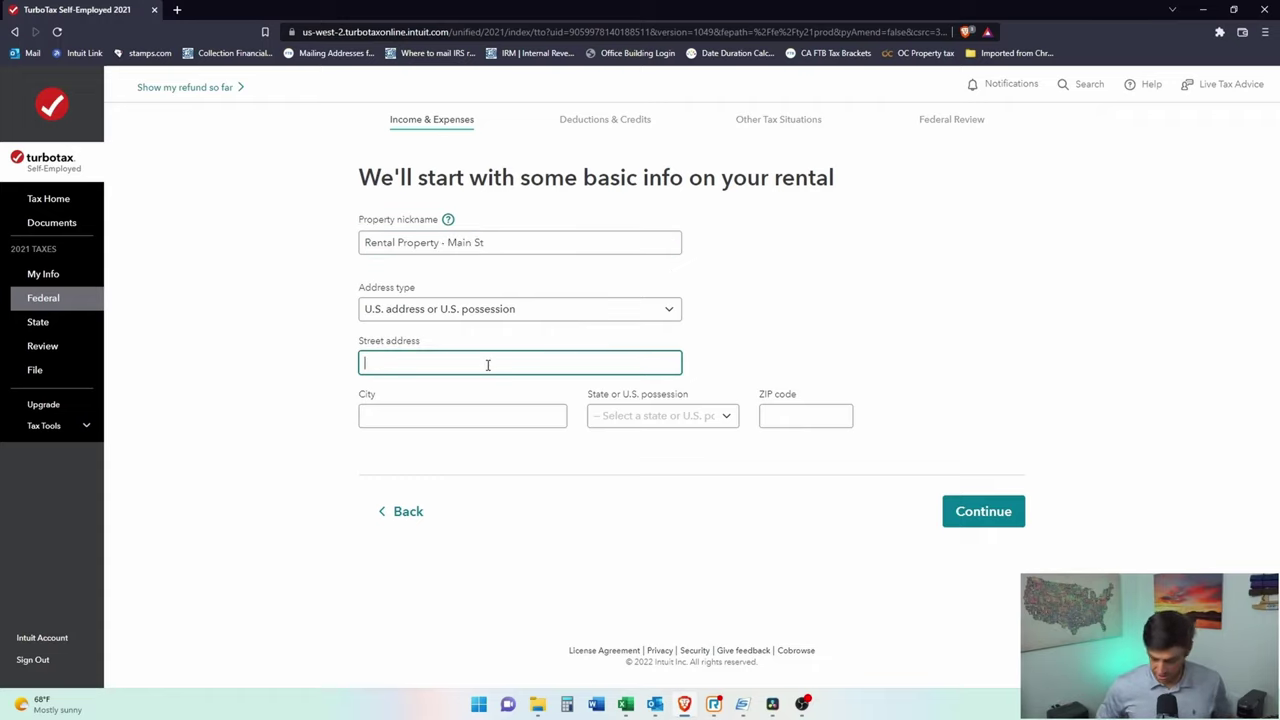
{"action": "type", "text": "123 Main"}
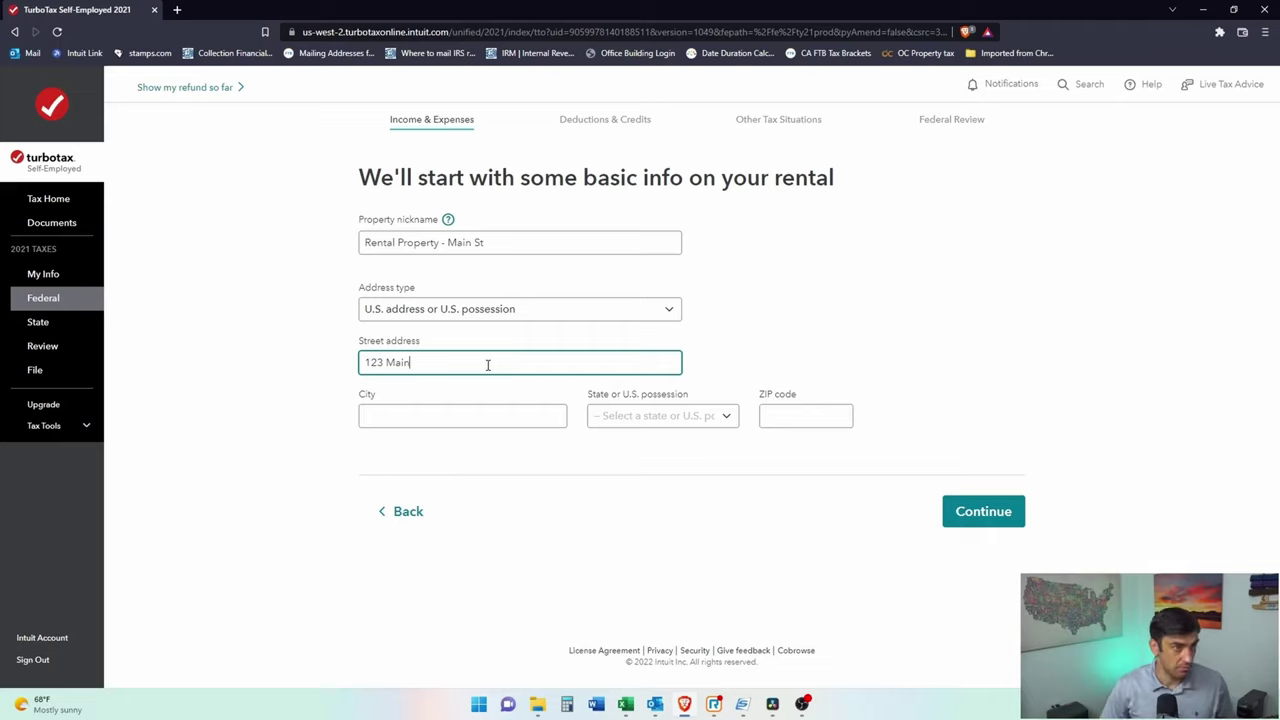
{"action": "key", "text": "Tab"}
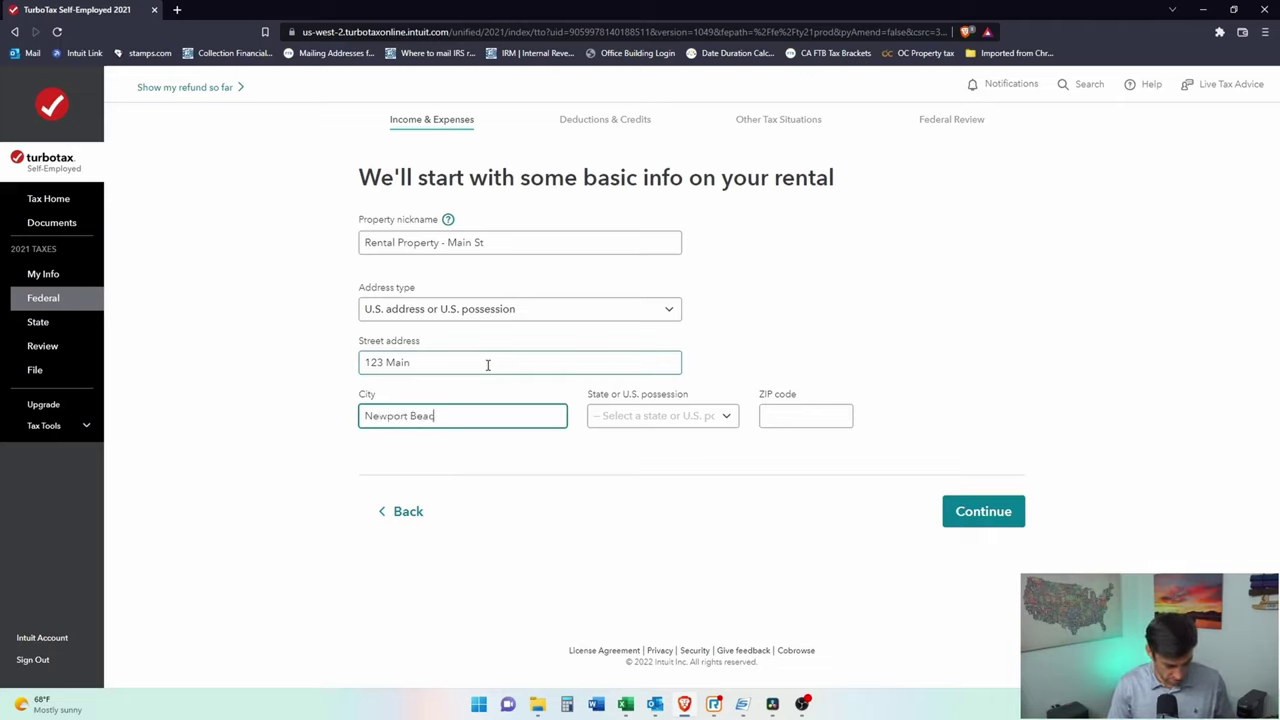
{"action": "key", "text": "Tab"}
{"action": "key", "text": "c"}
{"action": "key", "text": "Tab"}
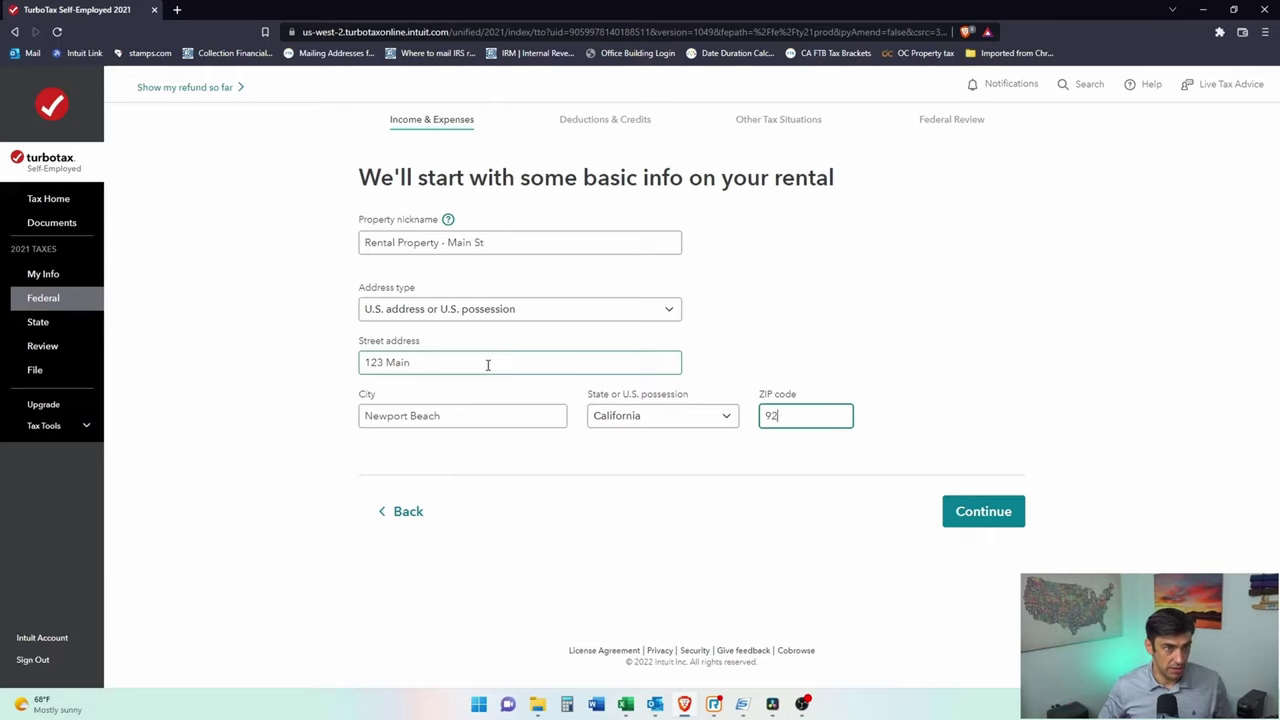
{"action": "left_click", "coordinate": [998, 526]}
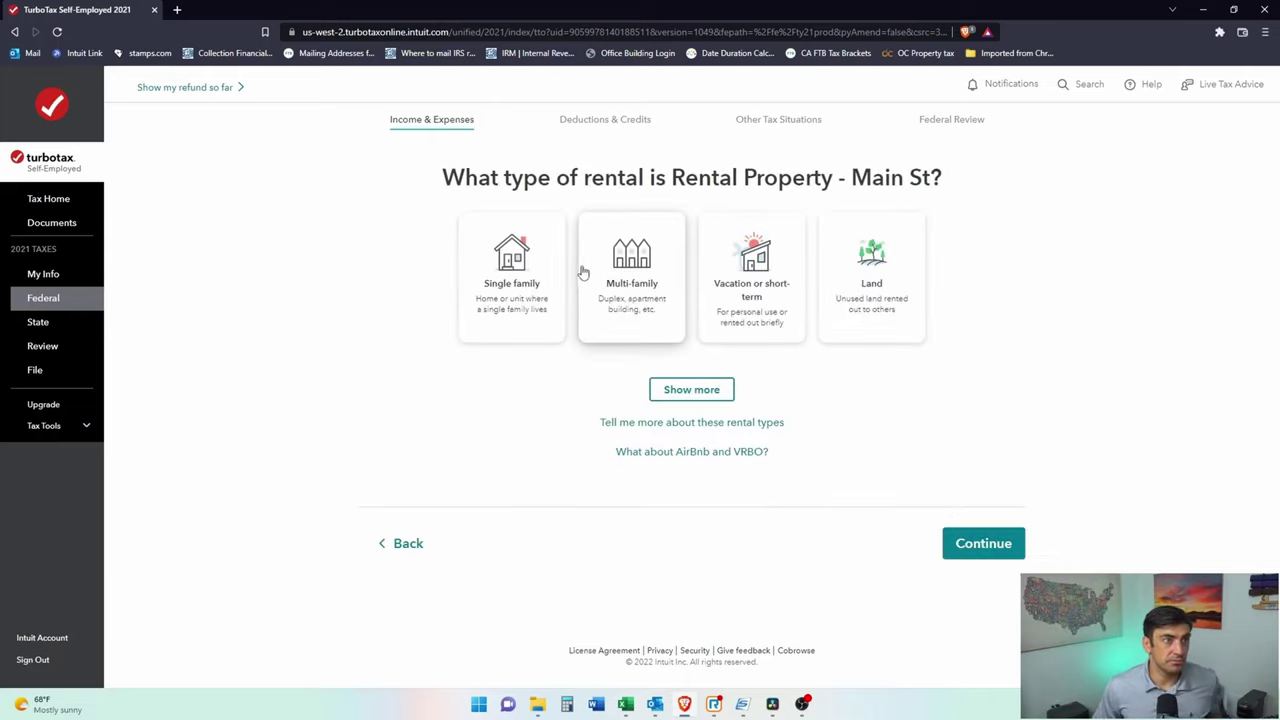
Step: Set the rental type to single family home, rented for the first year
{"action": "left_click", "coordinate": [534, 259]}
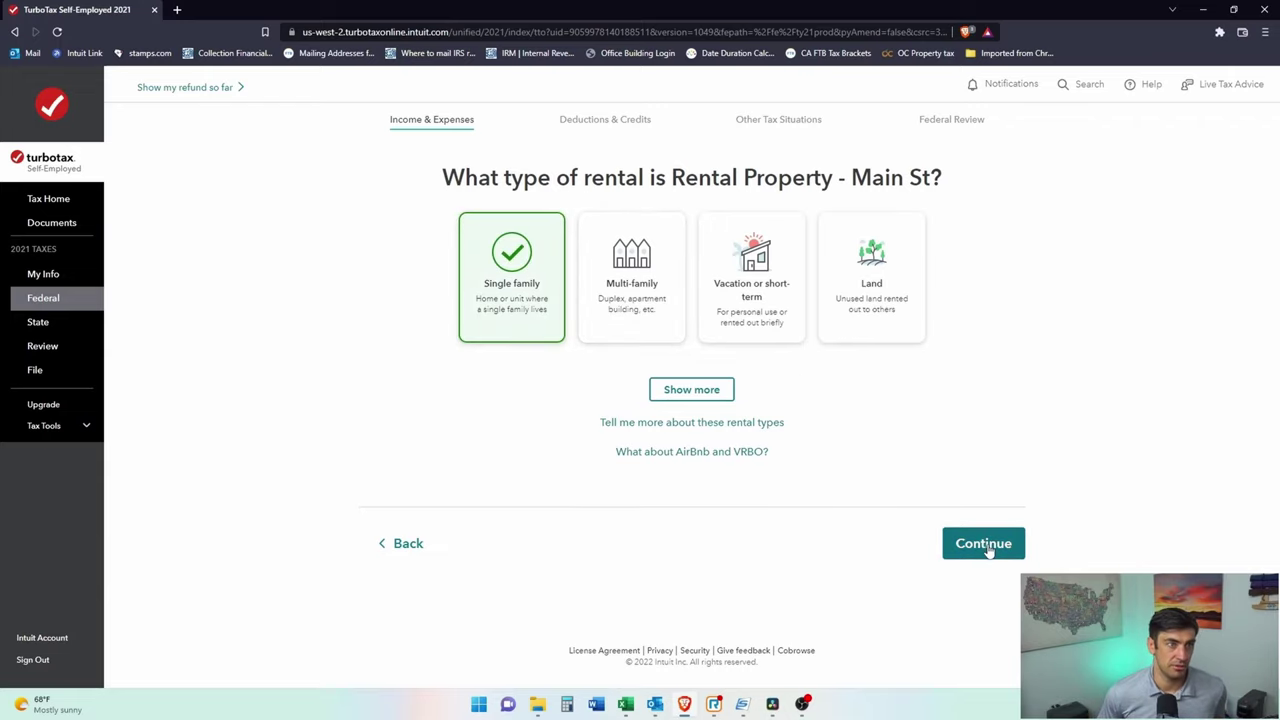
{"action": "left_click", "coordinate": [700, 394]}
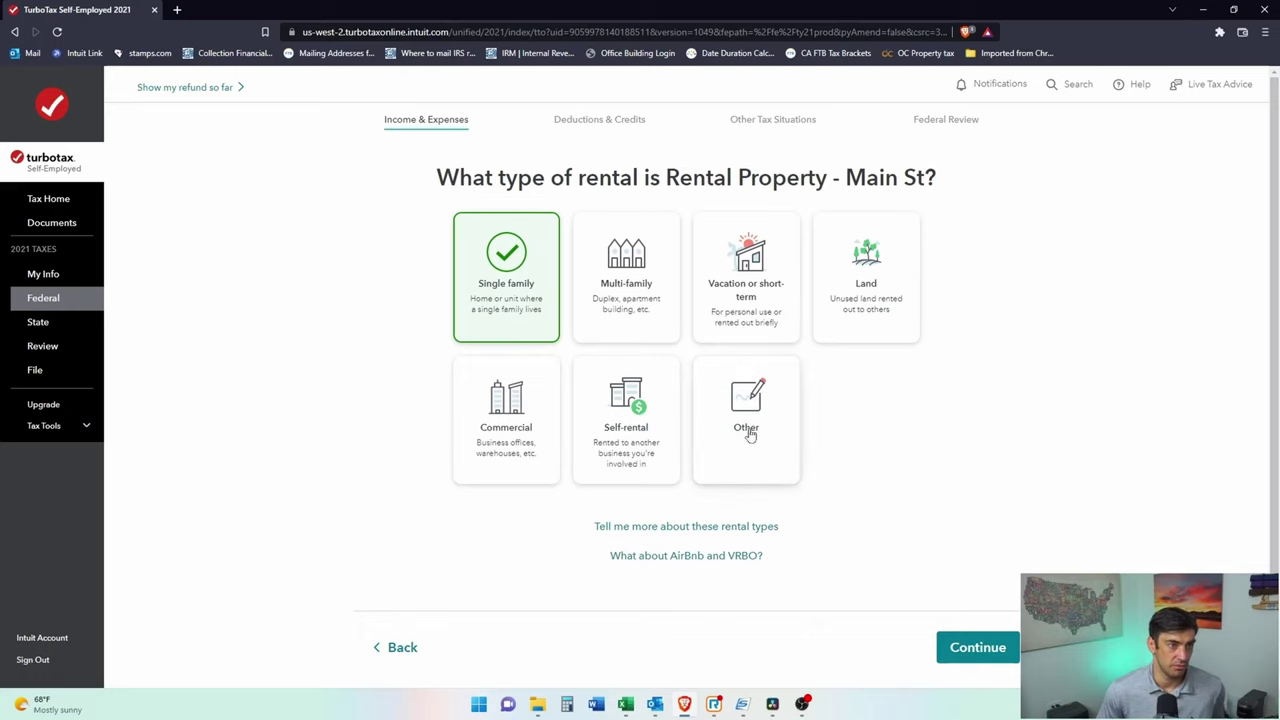
{"action": "left_click", "coordinate": [960, 649]}
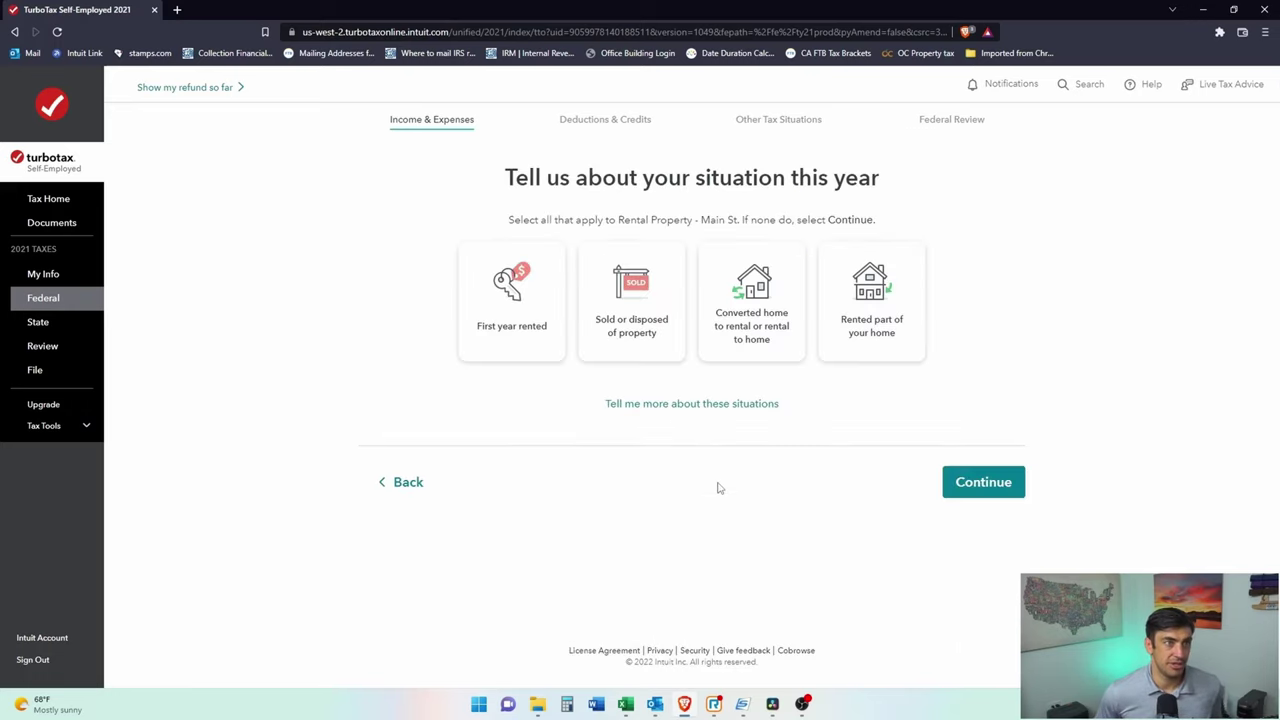
{"action": "left_click", "coordinate": [521, 316]}
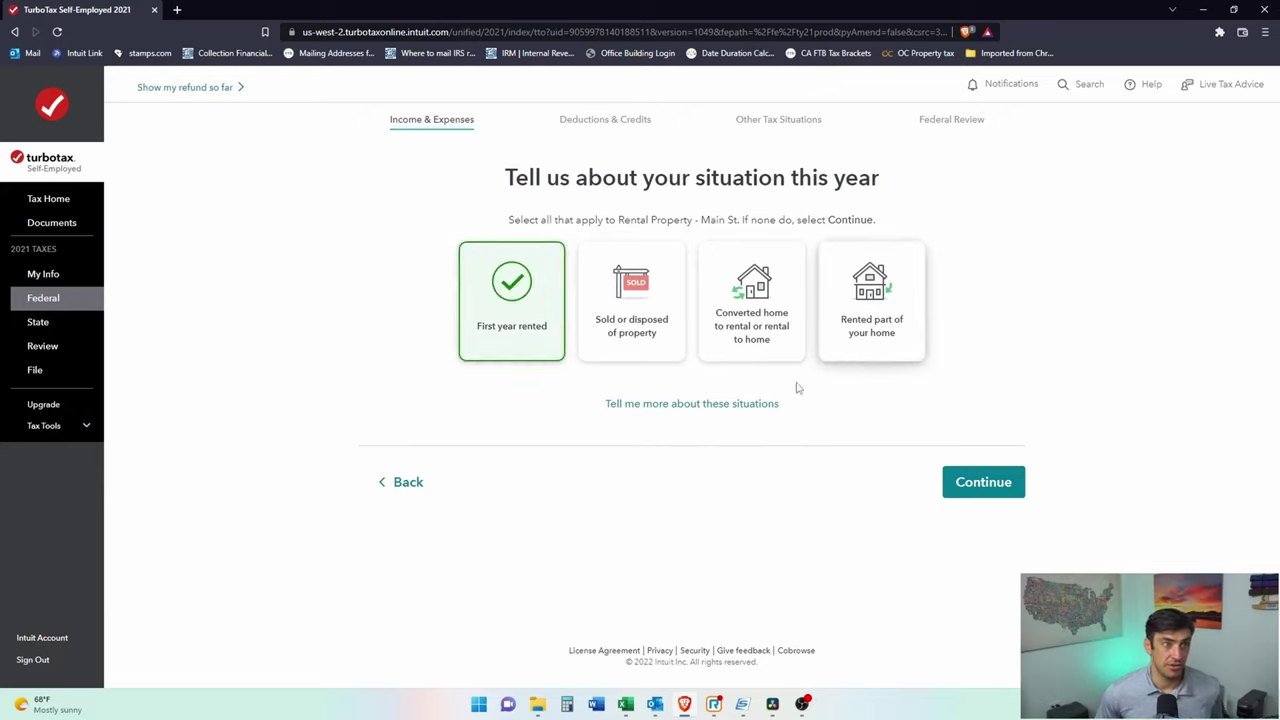
{"action": "left_click", "coordinate": [1001, 483]}
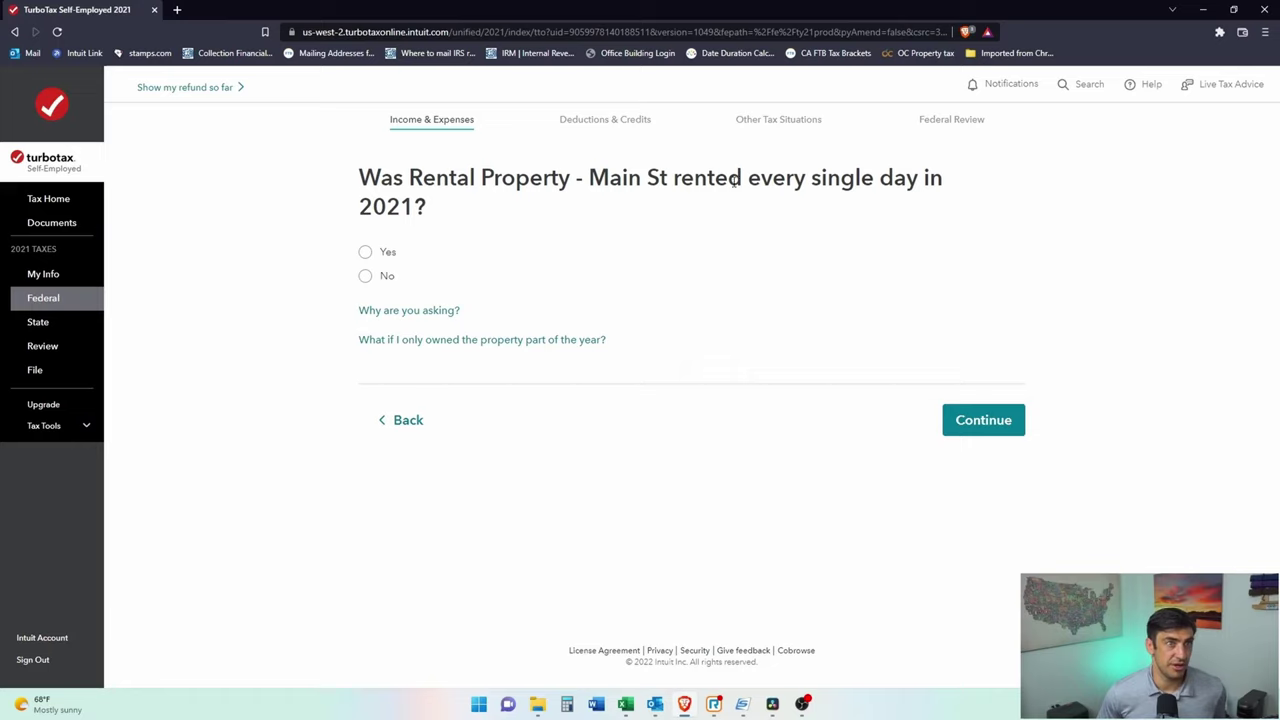
Step: Answer Yes to rented every day of 2021 and always at a fair price
{"action": "left_click", "coordinate": [365, 252]}
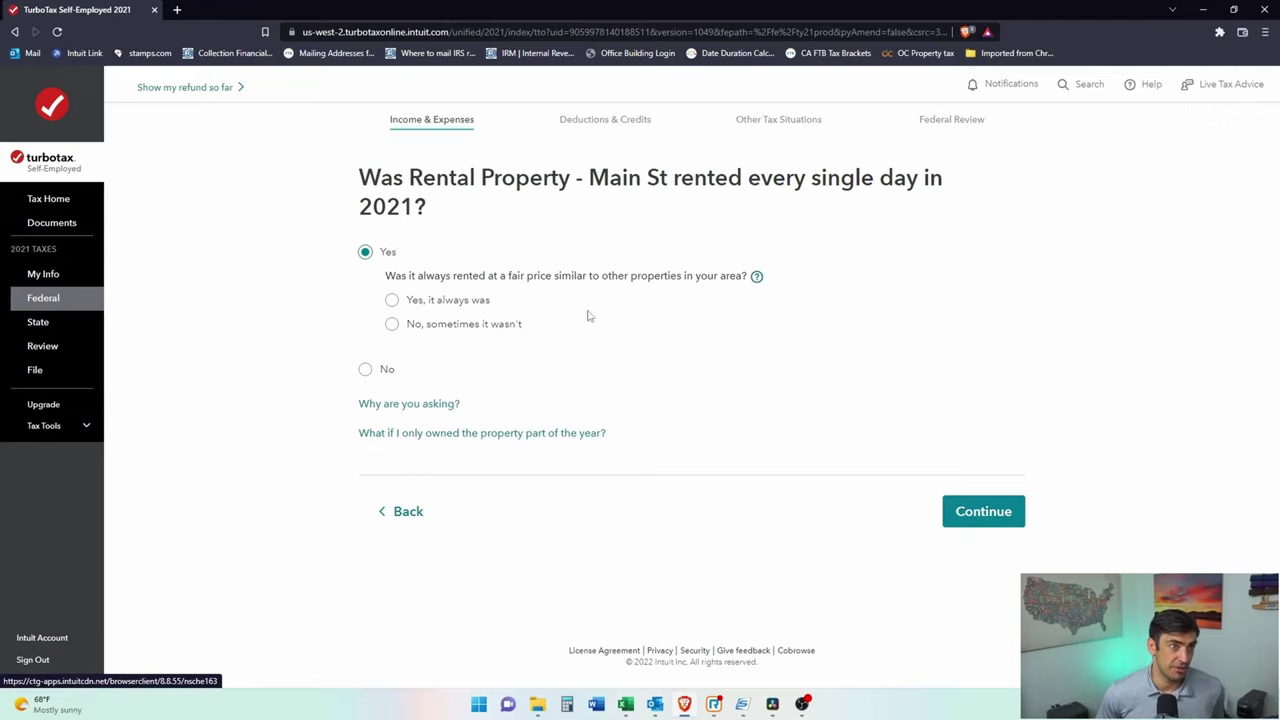
{"action": "left_click", "coordinate": [391, 300]}
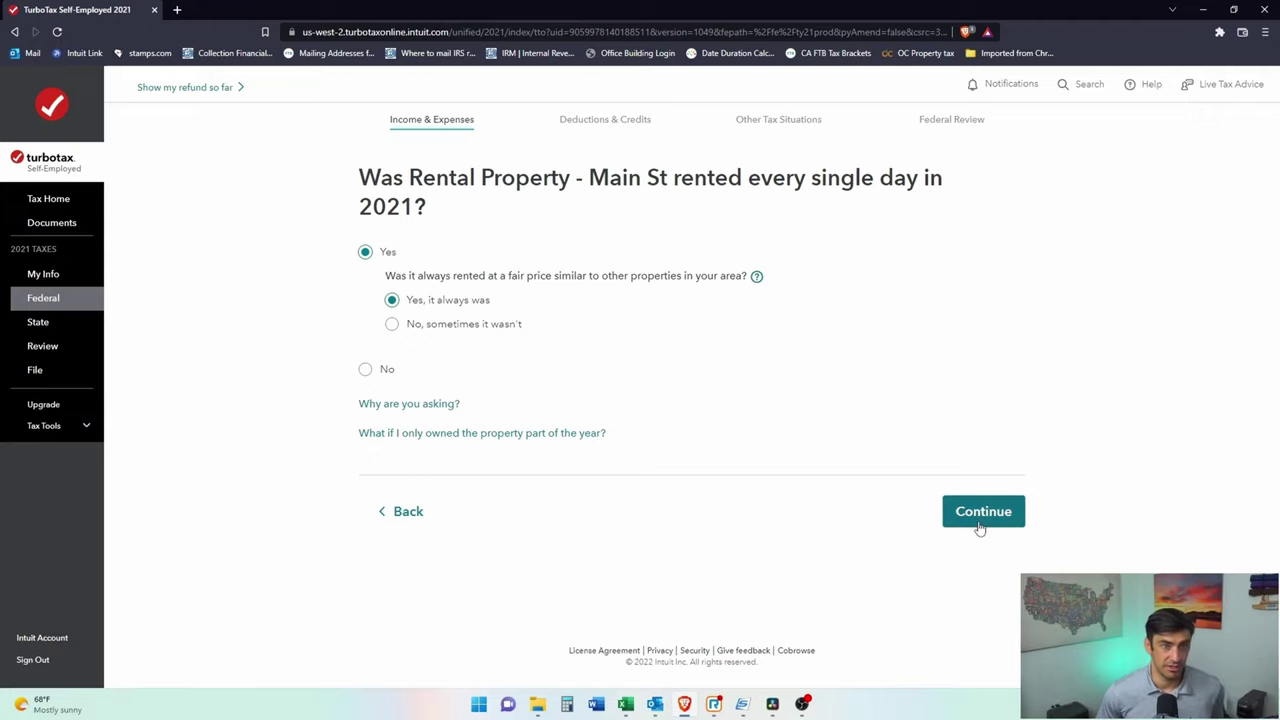
{"action": "left_click", "coordinate": [1015, 512]}
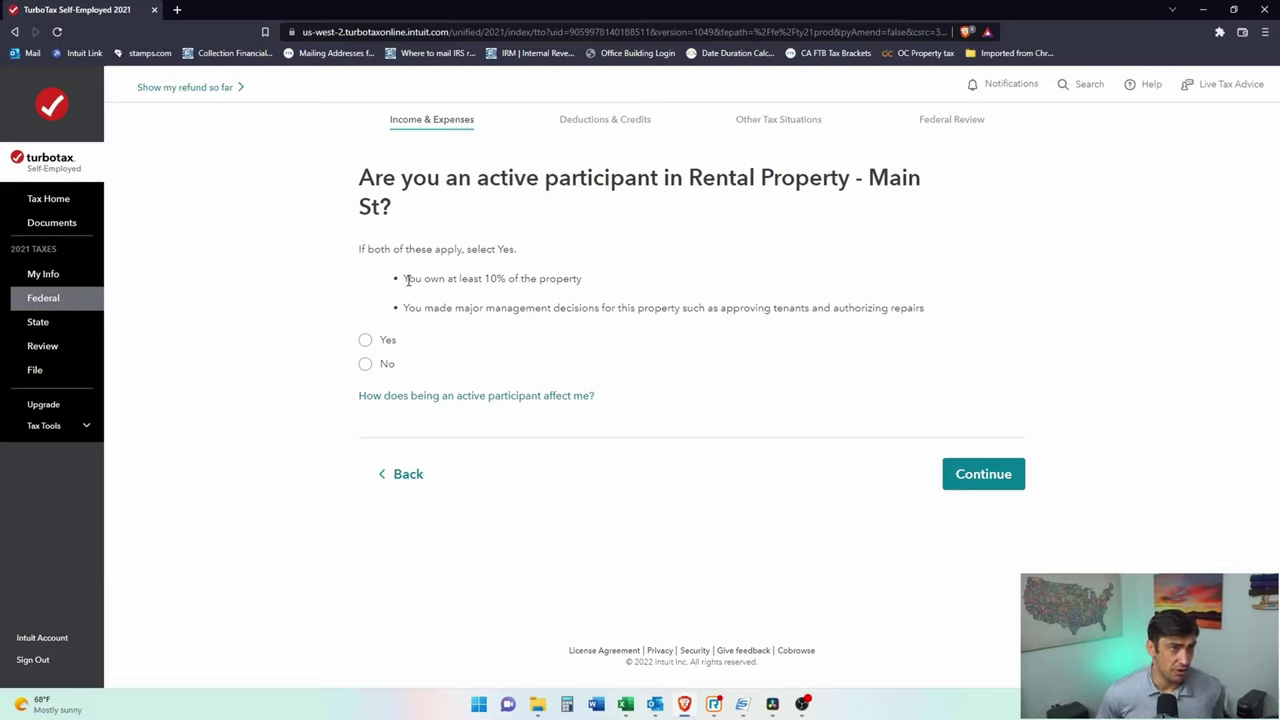
Step: Highlight the 10% ownership and management-decision conditions, then answer Yes to active participation
{"action": "left_click_drag", "start_coordinate": [418, 275], "coordinate": [535, 276]}
{"action": "left_click", "coordinate": [545, 299]}
{"action": "left_click_drag", "start_coordinate": [418, 308], "coordinate": [552, 311]}
{"action": "left_click", "coordinate": [578, 311]}
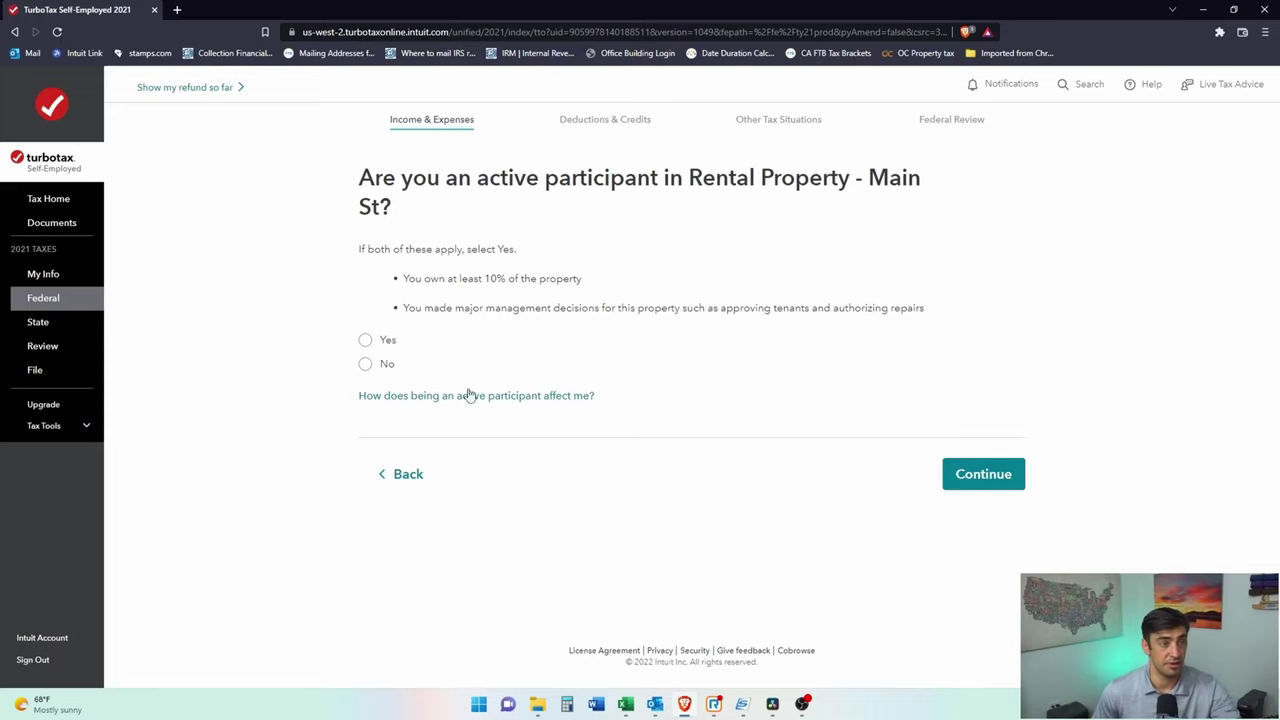
{"action": "left_click", "coordinate": [365, 340]}
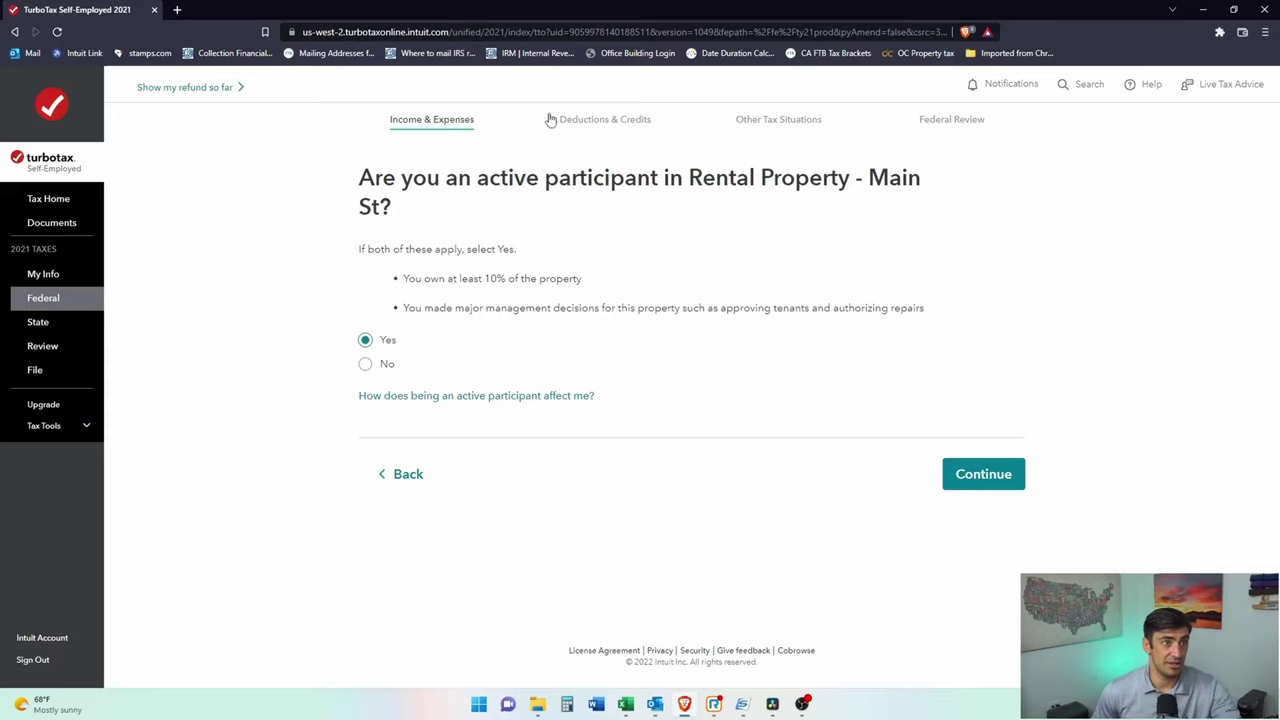
{"action": "left_click", "coordinate": [984, 476]}
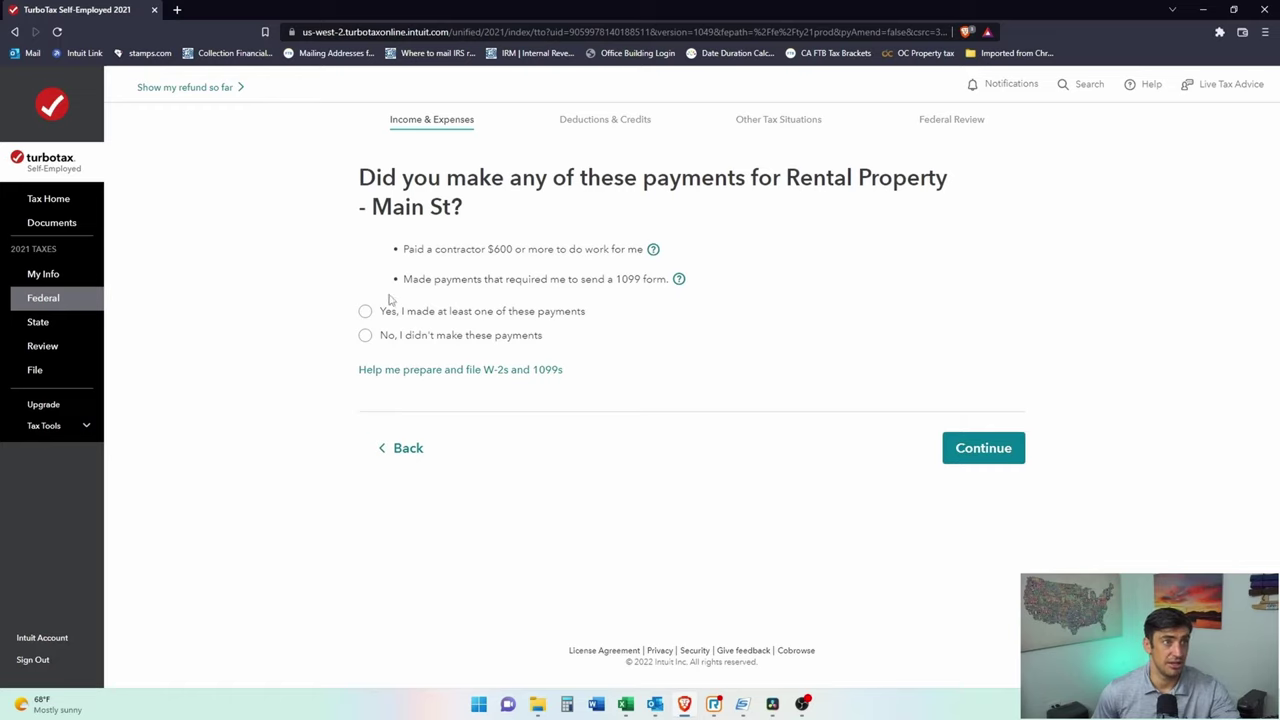
Step: Review the contractor payment conditions and answer that no 1099-requiring payments were made
{"action": "left_click_drag", "start_coordinate": [430, 250], "coordinate": [582, 250]}
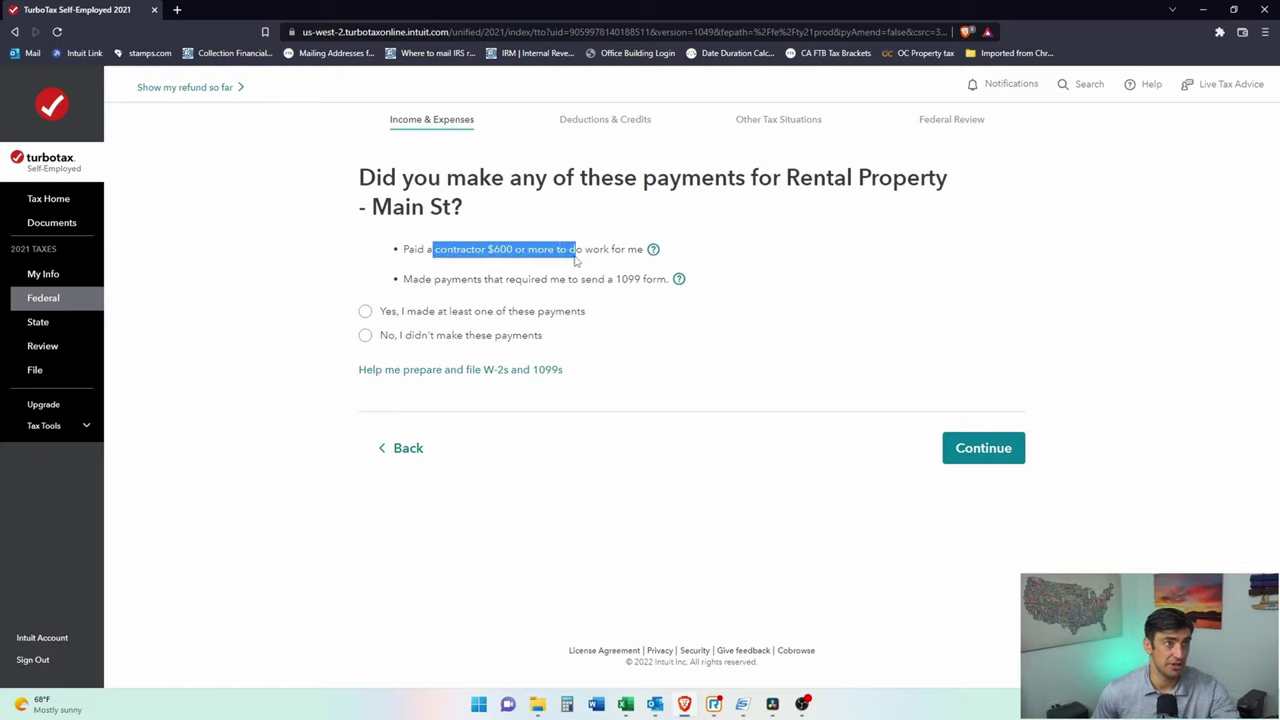
{"action": "left_click", "coordinate": [547, 249]}
{"action": "left_click_drag", "start_coordinate": [430, 279], "coordinate": [634, 280]}
{"action": "left_click", "coordinate": [645, 282]}
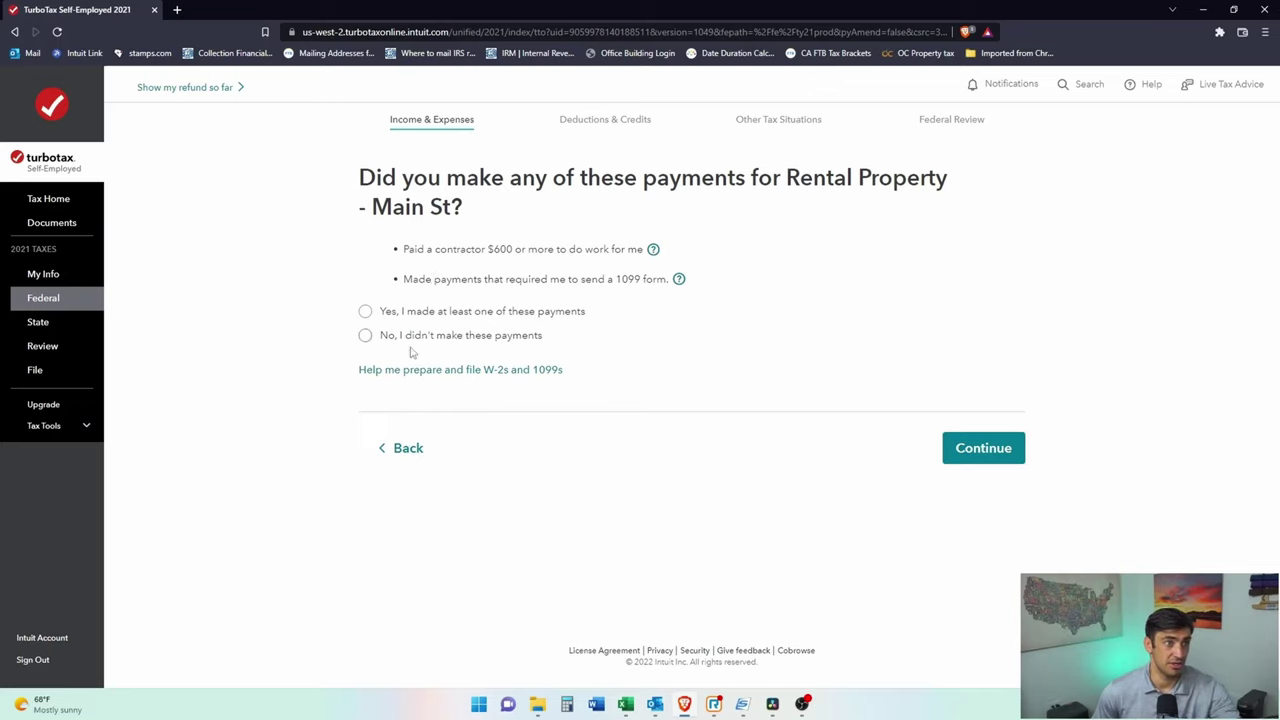
{"action": "left_click", "coordinate": [371, 343]}
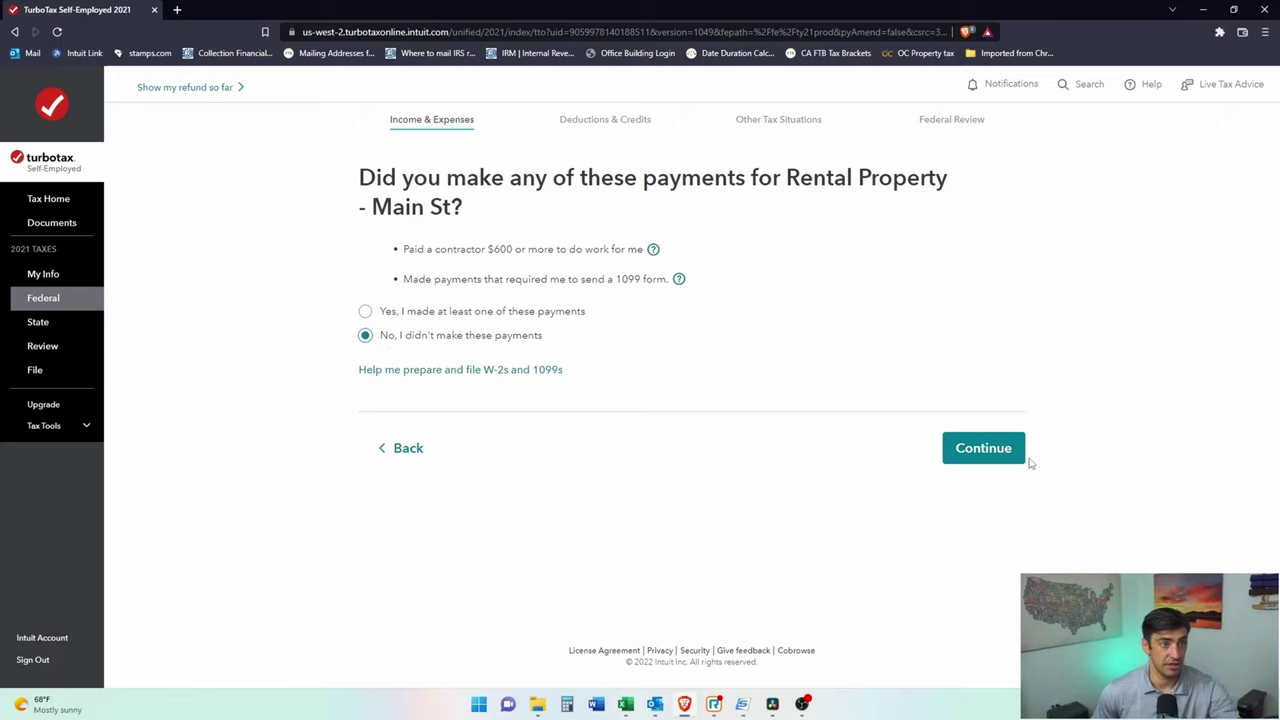
{"action": "left_click", "coordinate": [978, 450]}
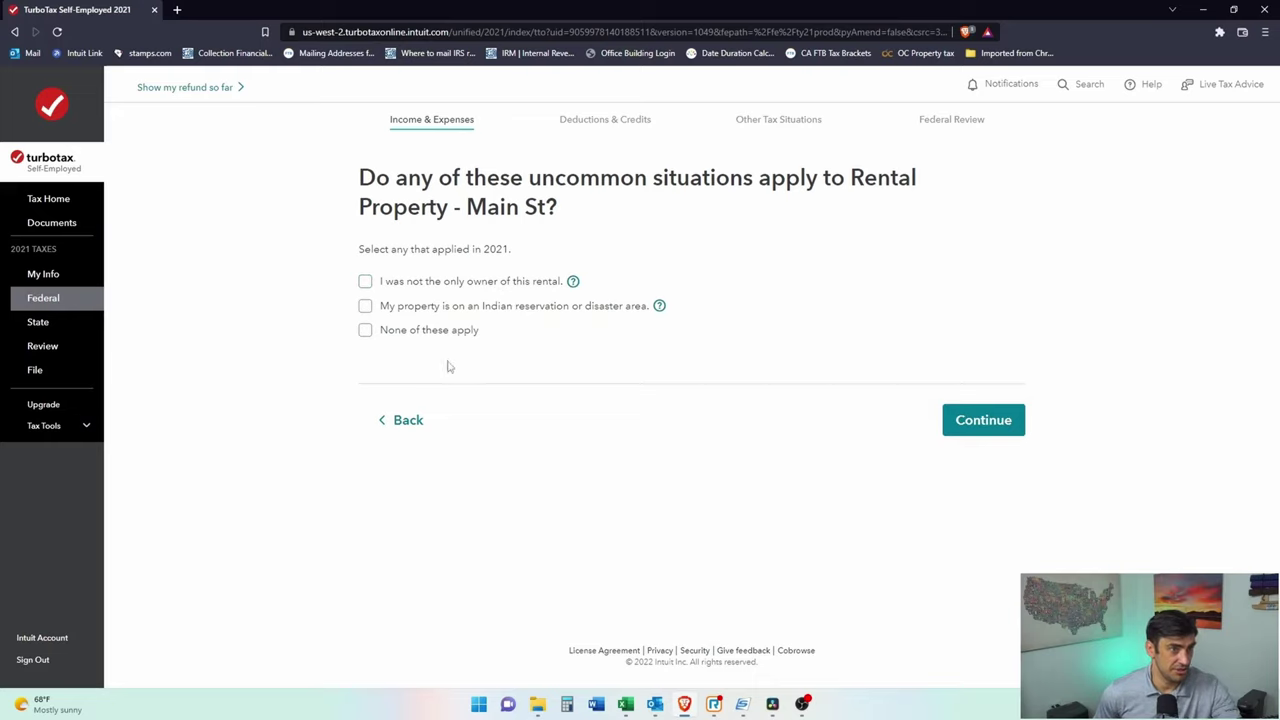
Step: Mark 'None of these apply' for uncommon situations and approve the property review
{"action": "left_click", "coordinate": [365, 333]}
{"action": "left_click", "coordinate": [964, 422]}
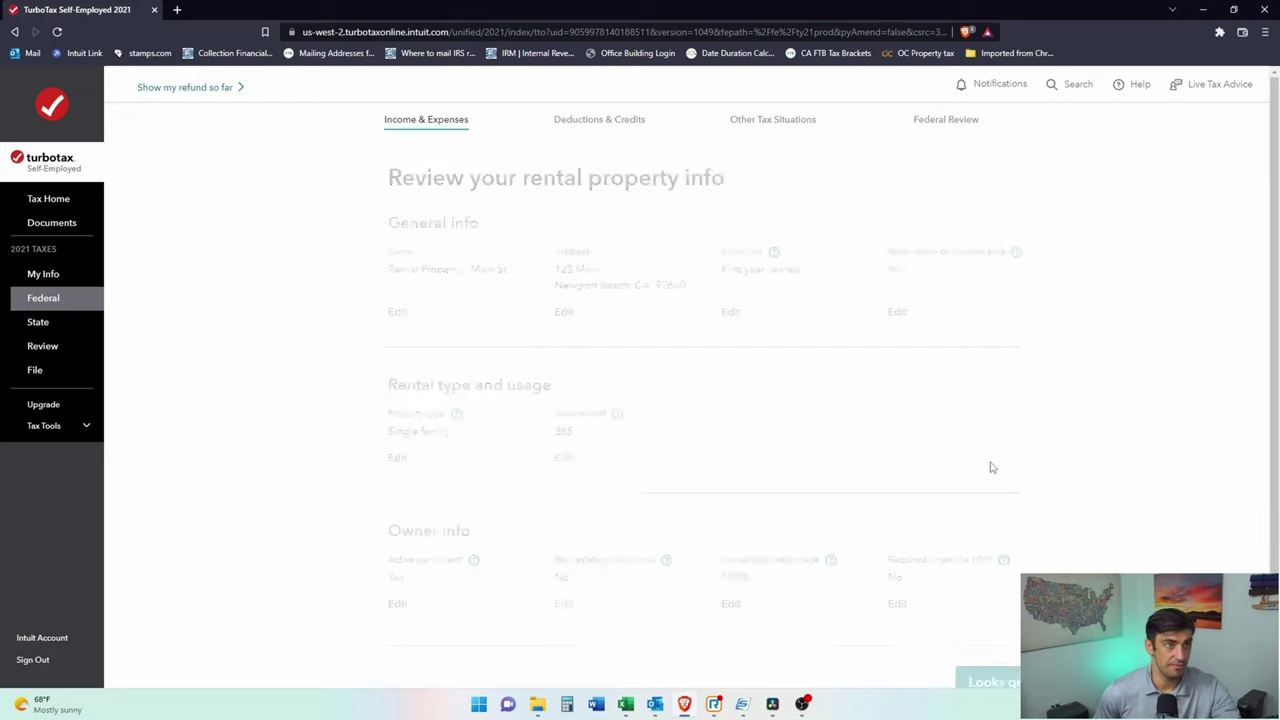
{"action": "scroll", "coordinate": [1128, 334], "scroll_direction": "down", "scroll_amount": 2}
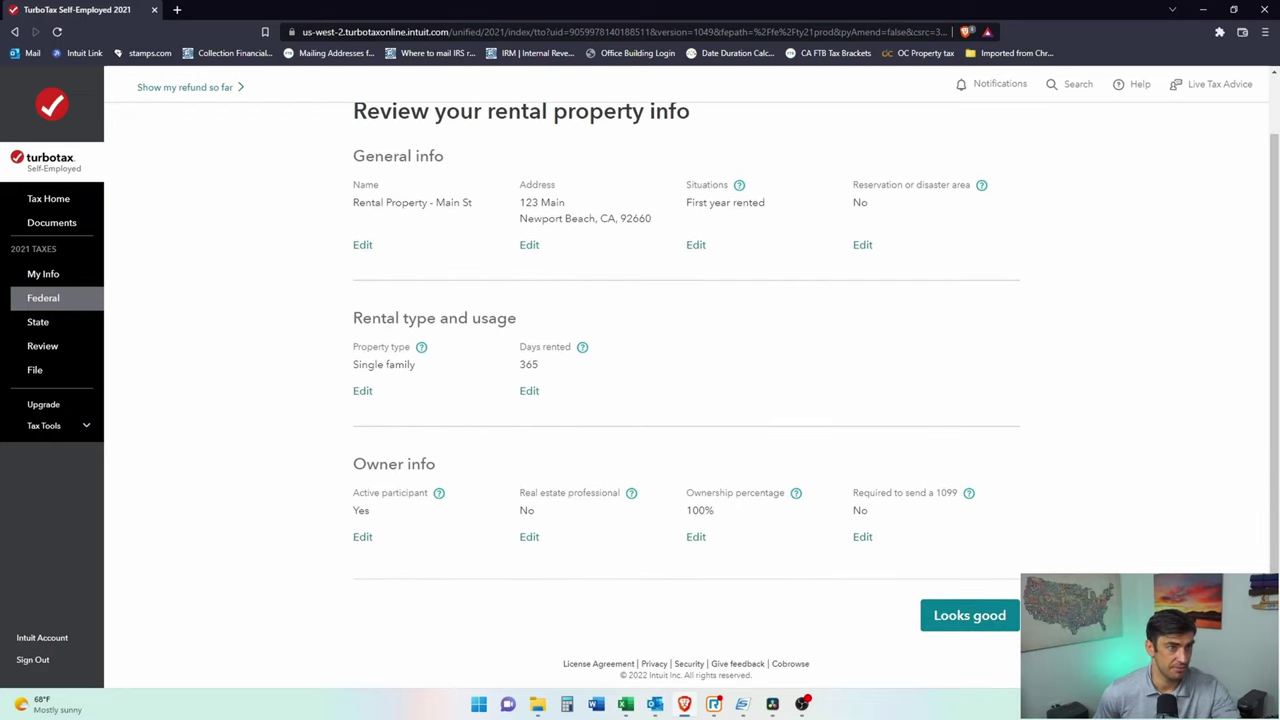
{"action": "left_click", "coordinate": [991, 620]}
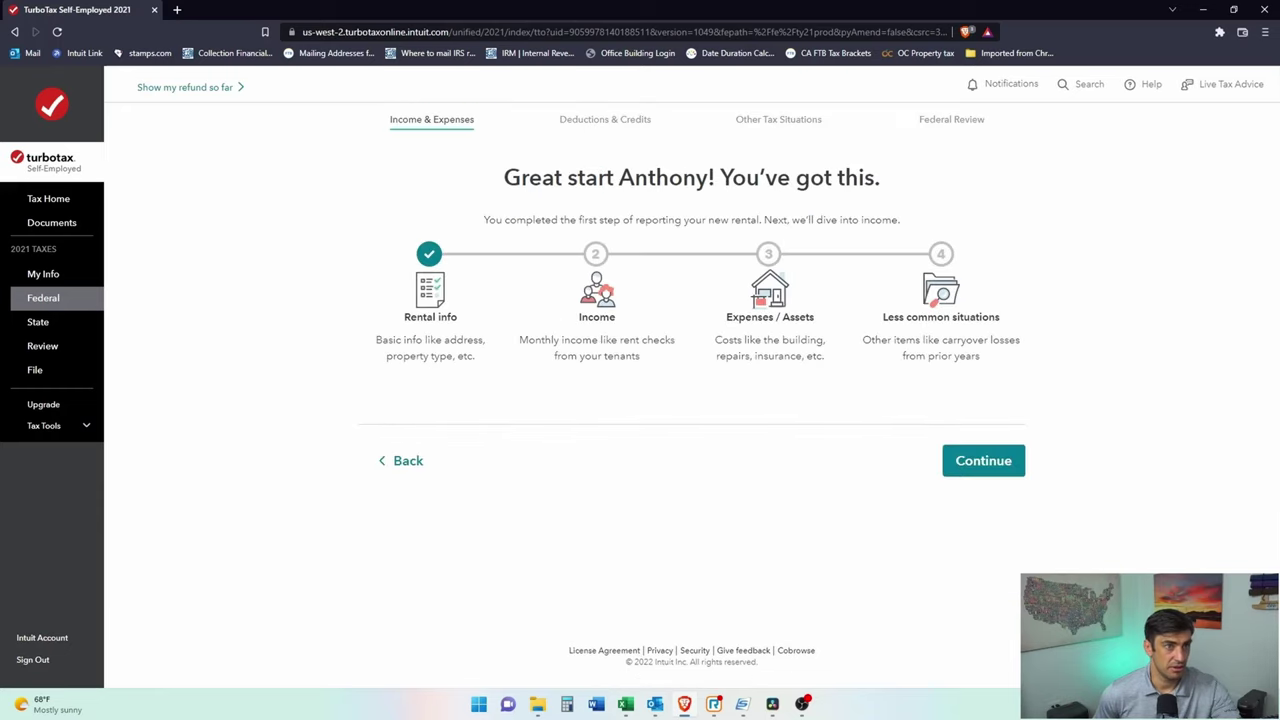
Step: Choose Form 1099-MISC as the income type for the Main St rental
{"action": "left_click", "coordinate": [1018, 470]}
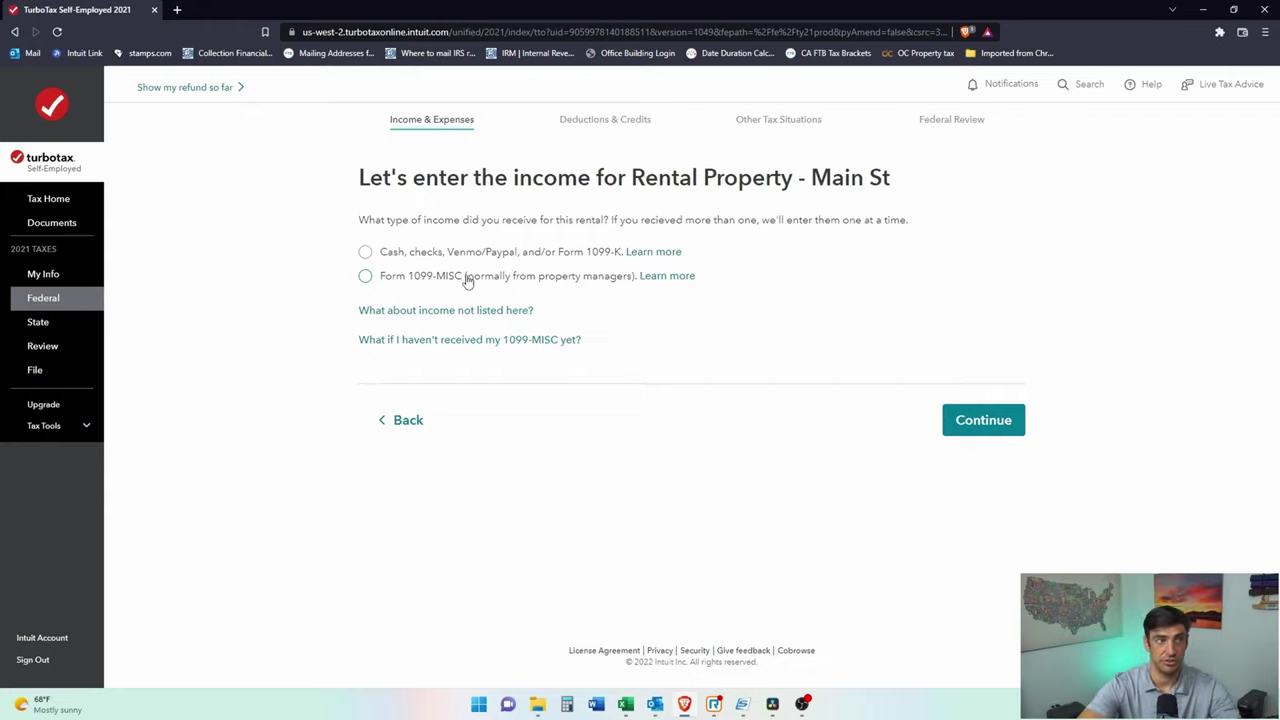
{"action": "left_click", "coordinate": [466, 282]}
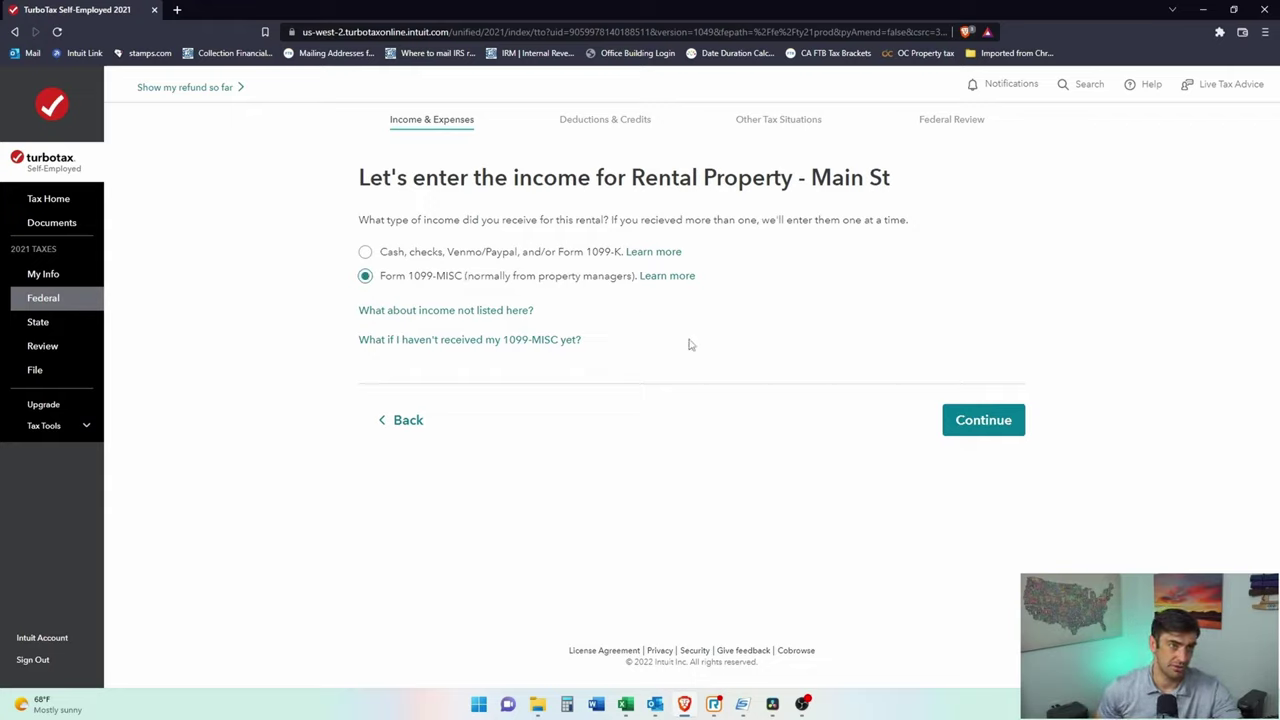
{"action": "left_click", "coordinate": [950, 418]}
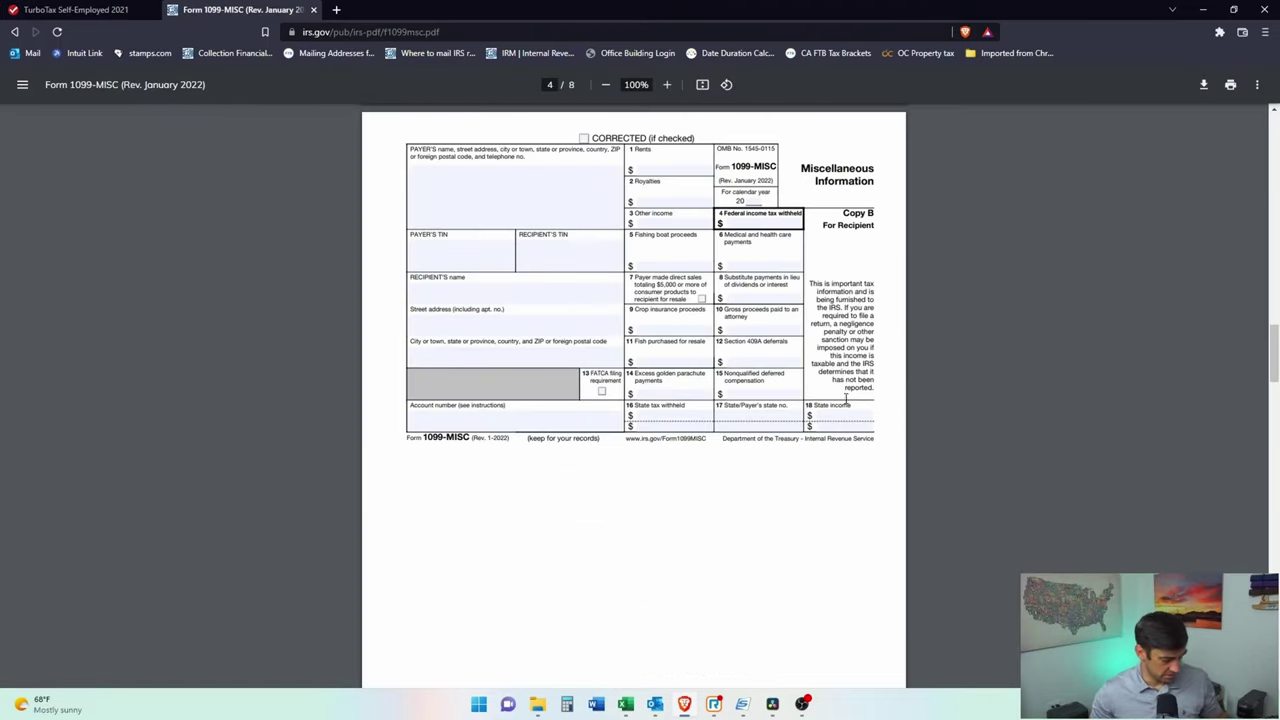
{"action": "scroll", "coordinate": [954, 438], "scroll_direction": "up", "scroll_amount": 6}
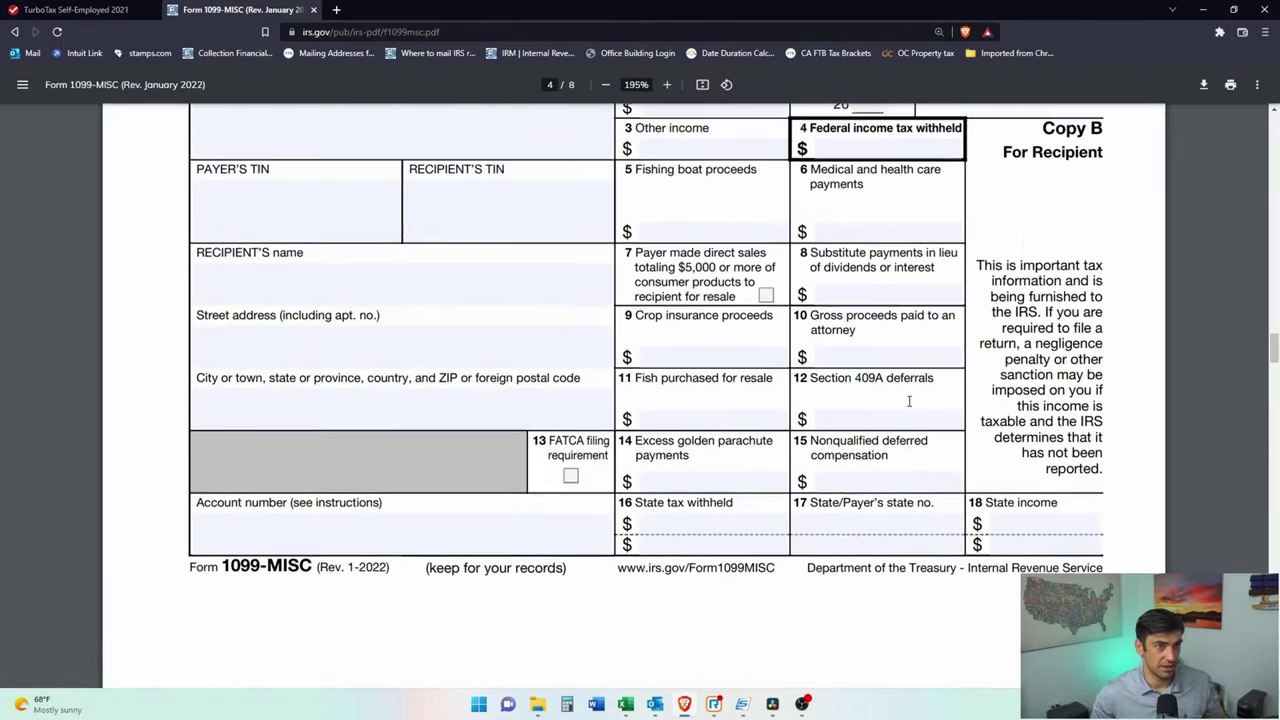
{"action": "scroll", "coordinate": [594, 240], "scroll_direction": "down", "scroll_amount": 3}
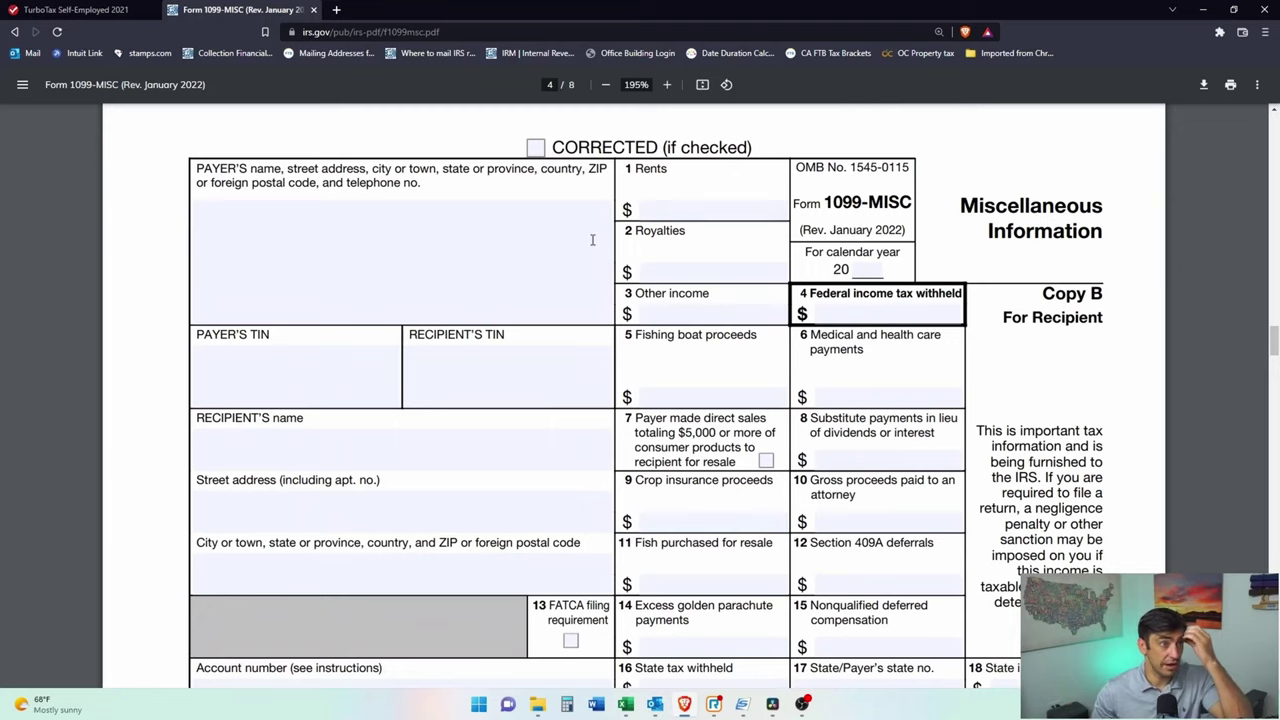
{"action": "left_click_drag", "start_coordinate": [263, 168], "coordinate": [183, 162]}
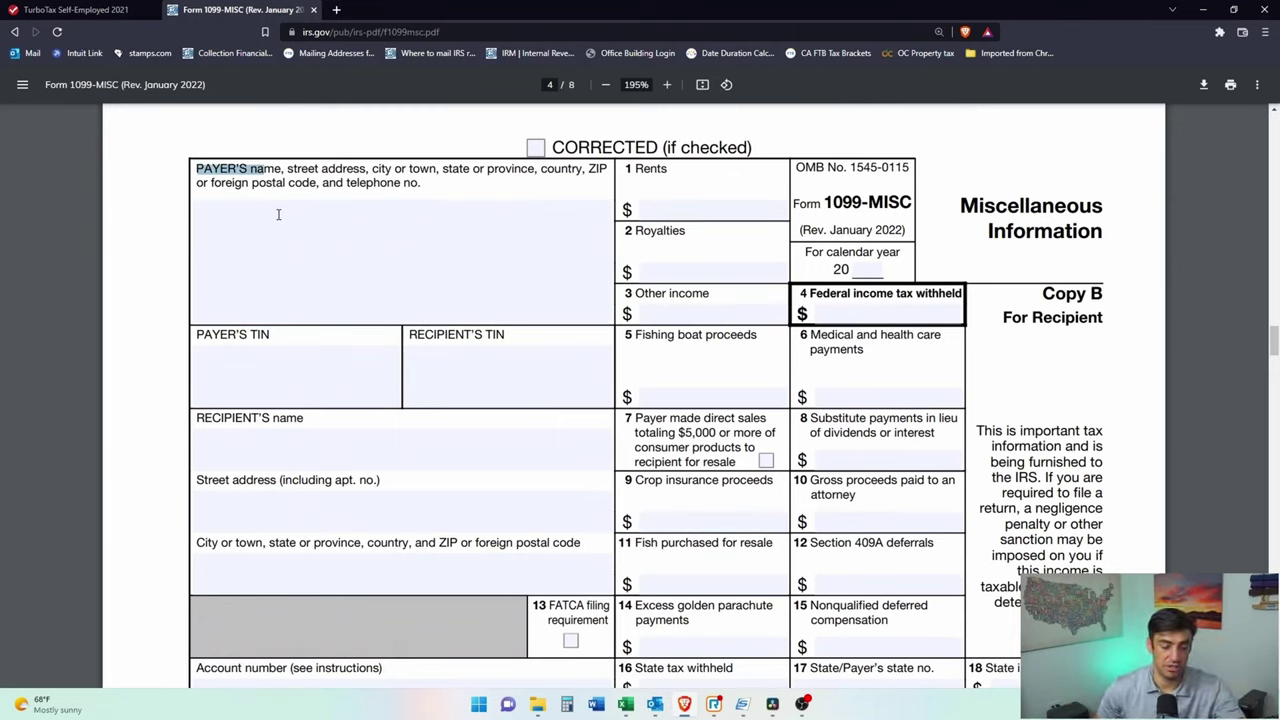
{"action": "left_click", "coordinate": [259, 447]}
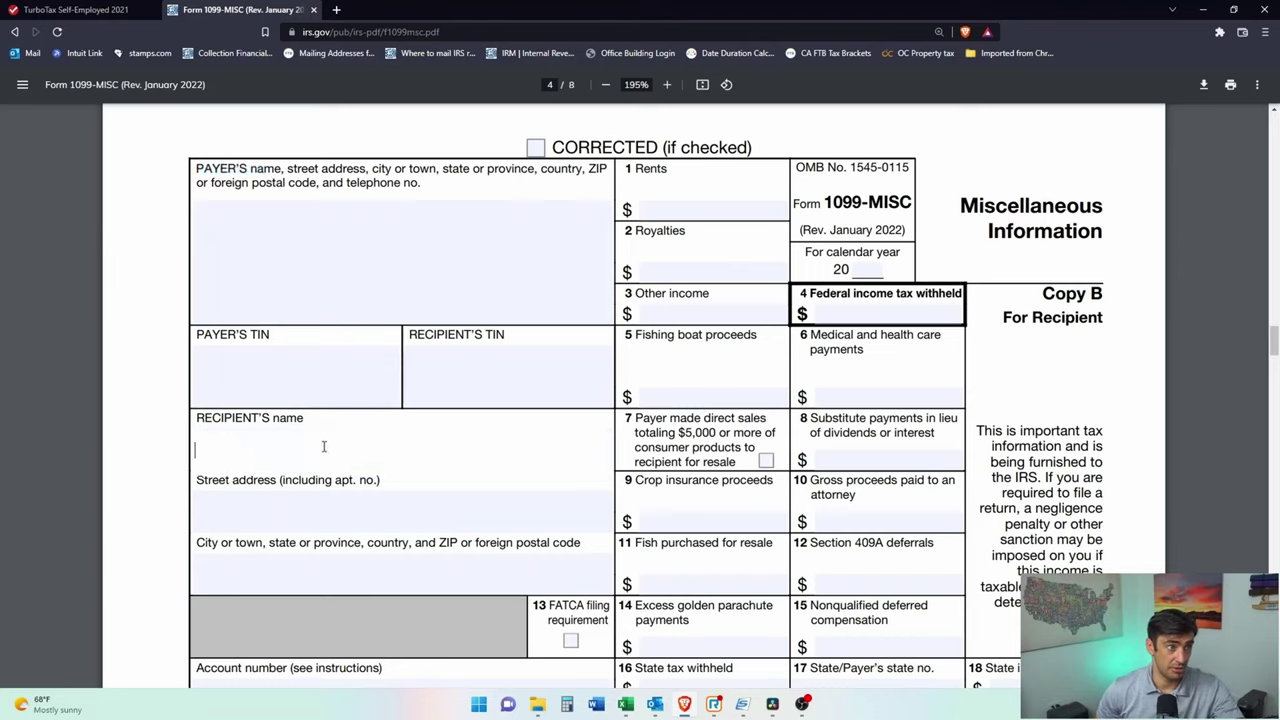
{"action": "left_click", "coordinate": [229, 349]}
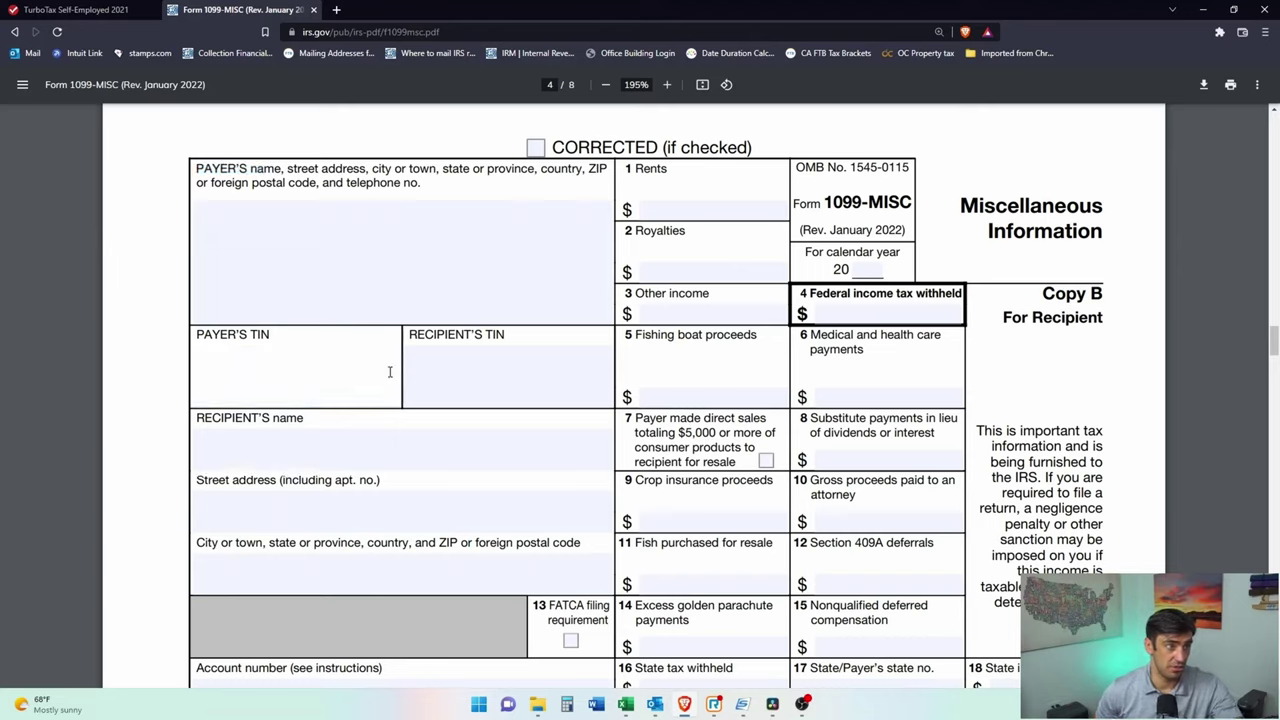
{"action": "left_click", "coordinate": [490, 377]}
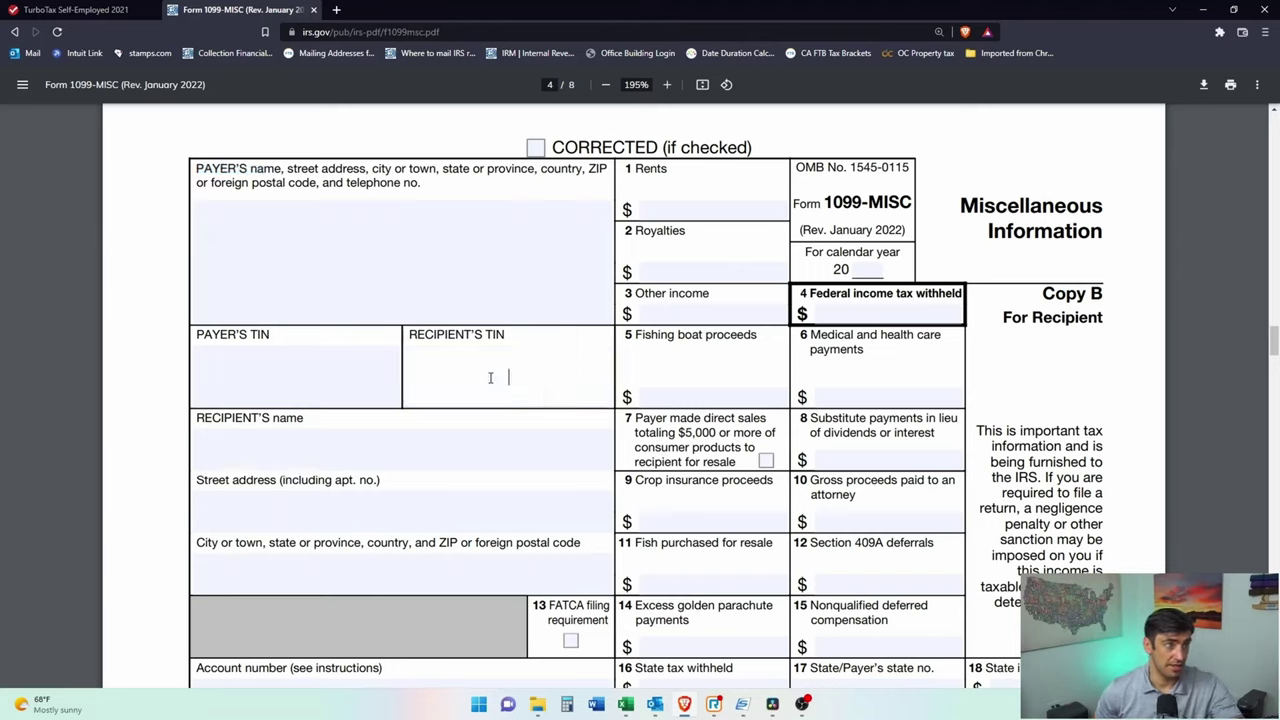
{"action": "left_click", "coordinate": [249, 380]}
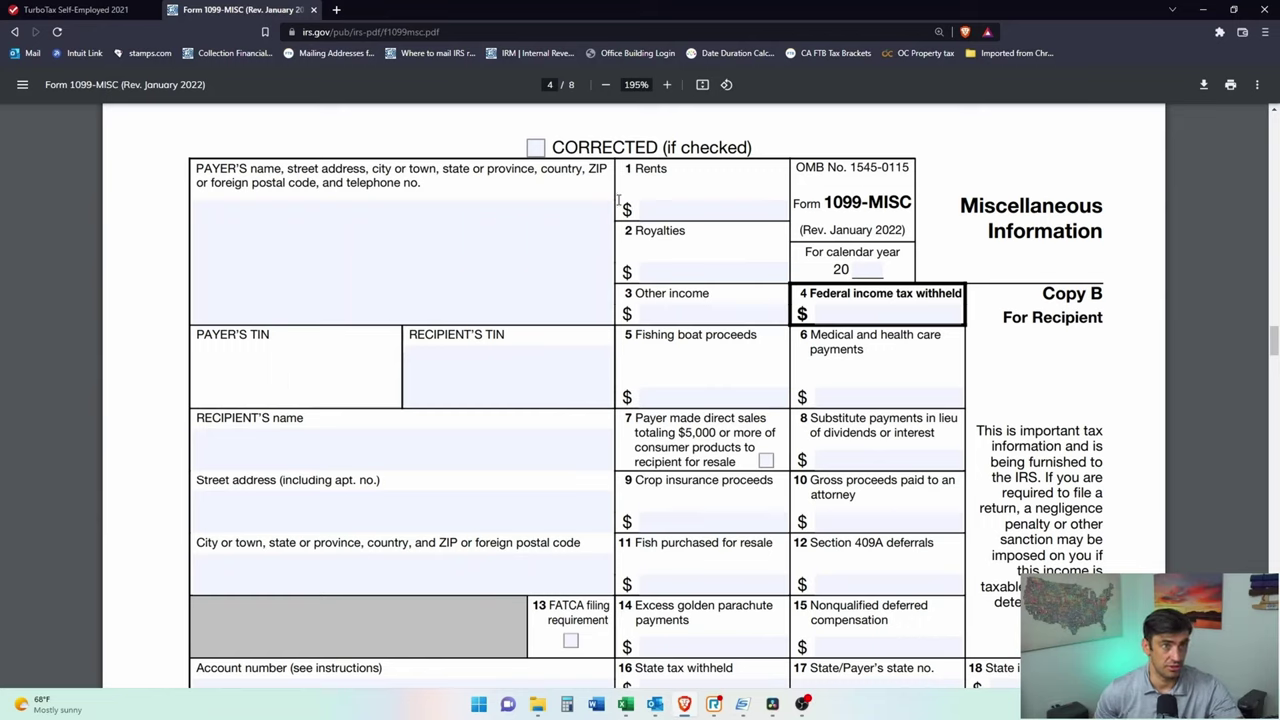
{"action": "left_click", "coordinate": [653, 166]}
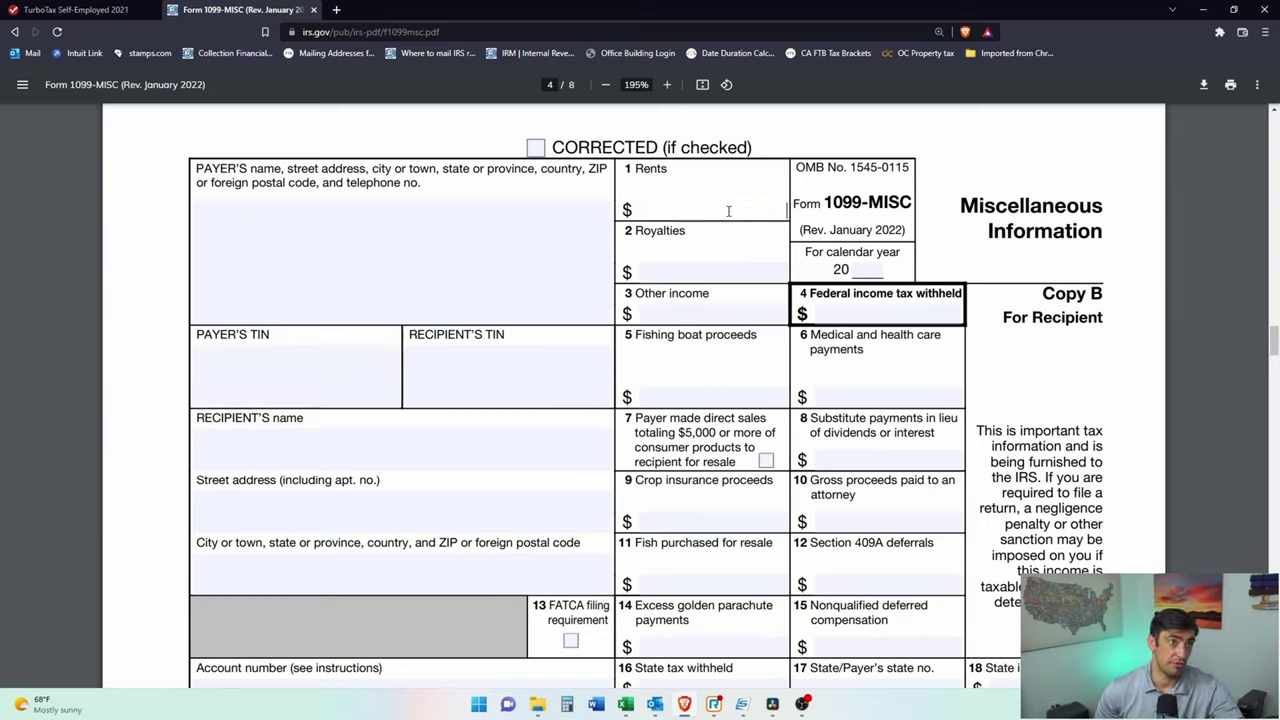
{"action": "left_click", "coordinate": [50, 9]}
{"action": "left_click", "coordinate": [471, 423]}
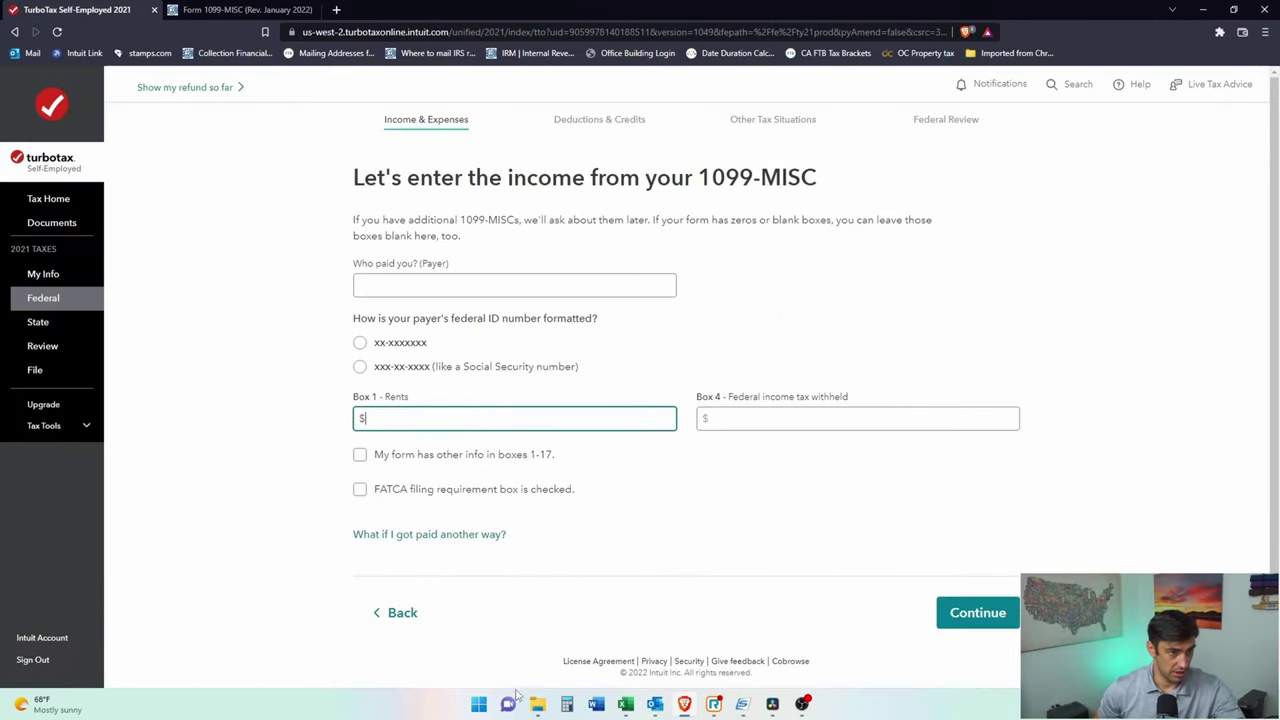
Step: Enter $24,000 rents and $0 Box 4 federal tax withheld, checking the IRS form
{"action": "type", "text": "240000"}
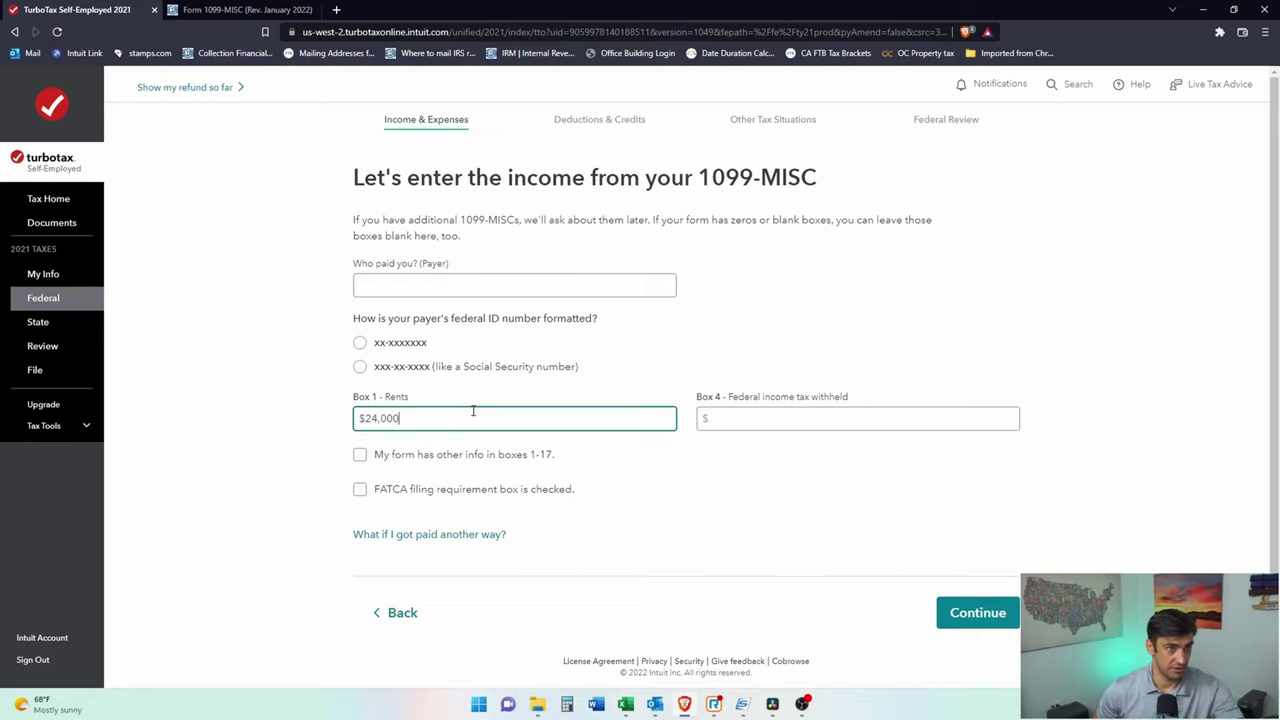
{"action": "left_click", "coordinate": [730, 411]}
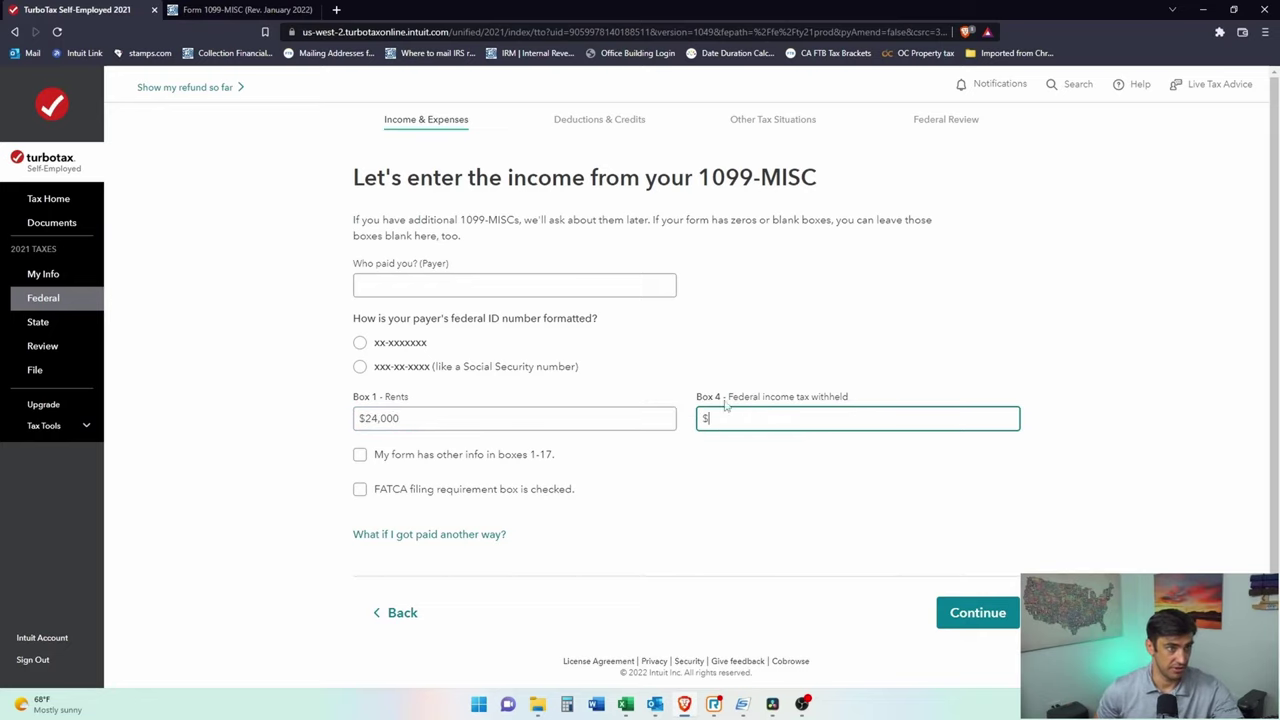
{"action": "left_click", "coordinate": [245, 10]}
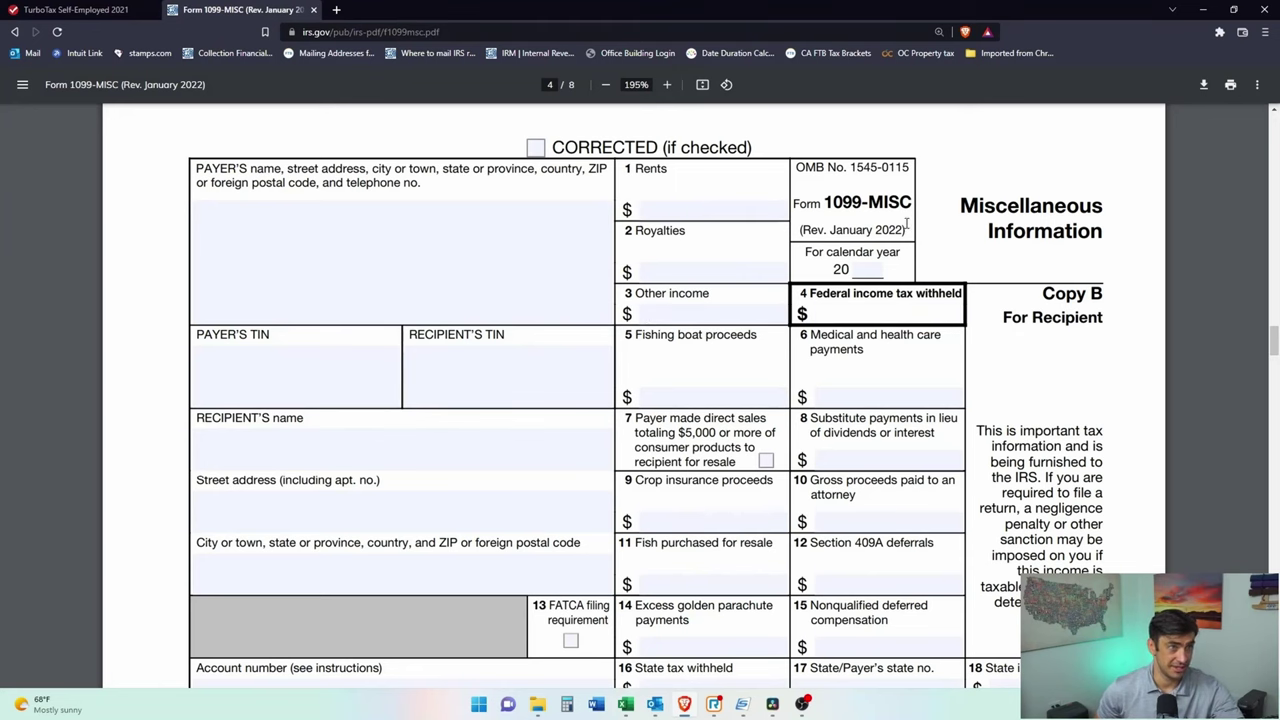
{"action": "left_click", "coordinate": [75, 10]}
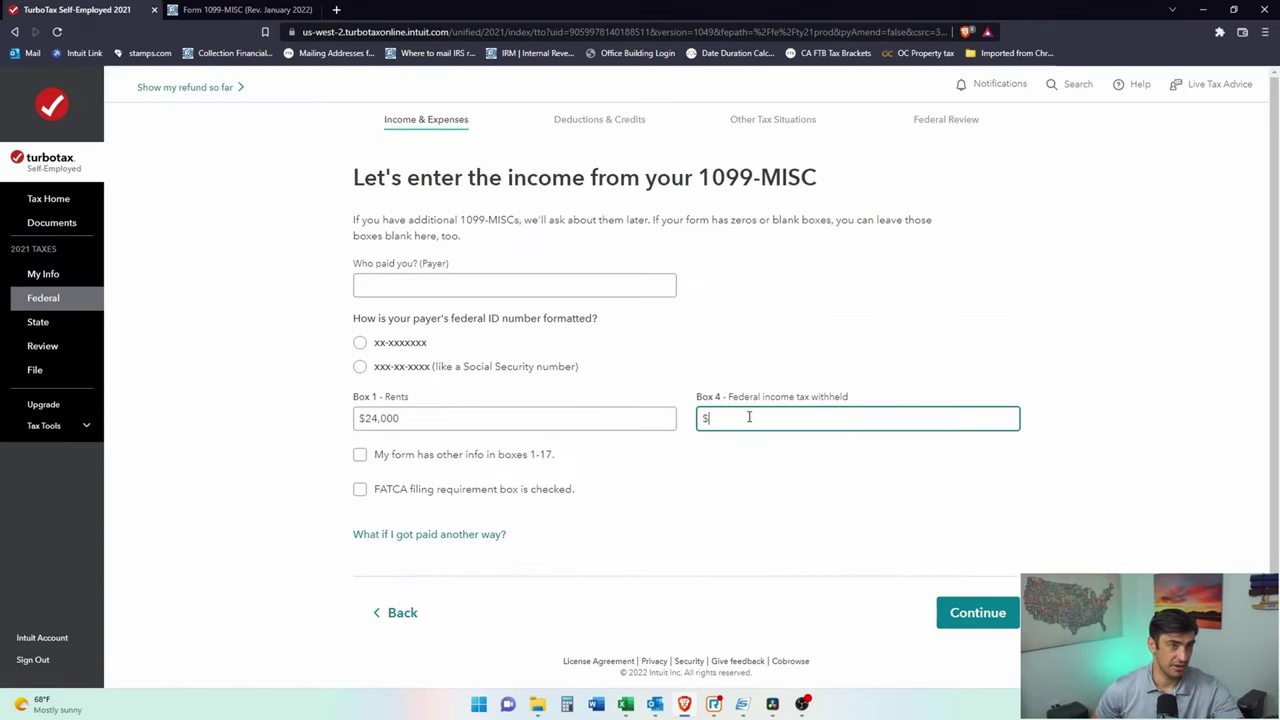
{"action": "type", "text": "0"}
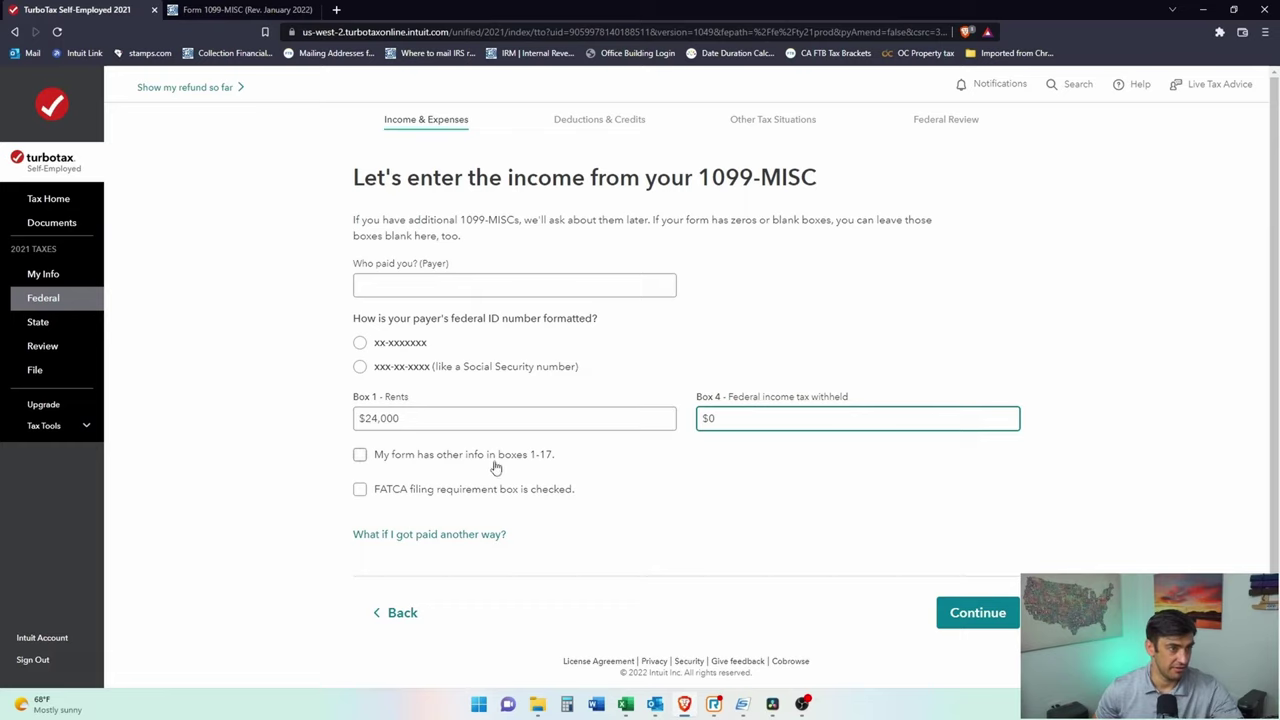
Step: Set the payer to Property Manager with its EIN and save the 1099-MISC
{"action": "left_click", "coordinate": [359, 343]}
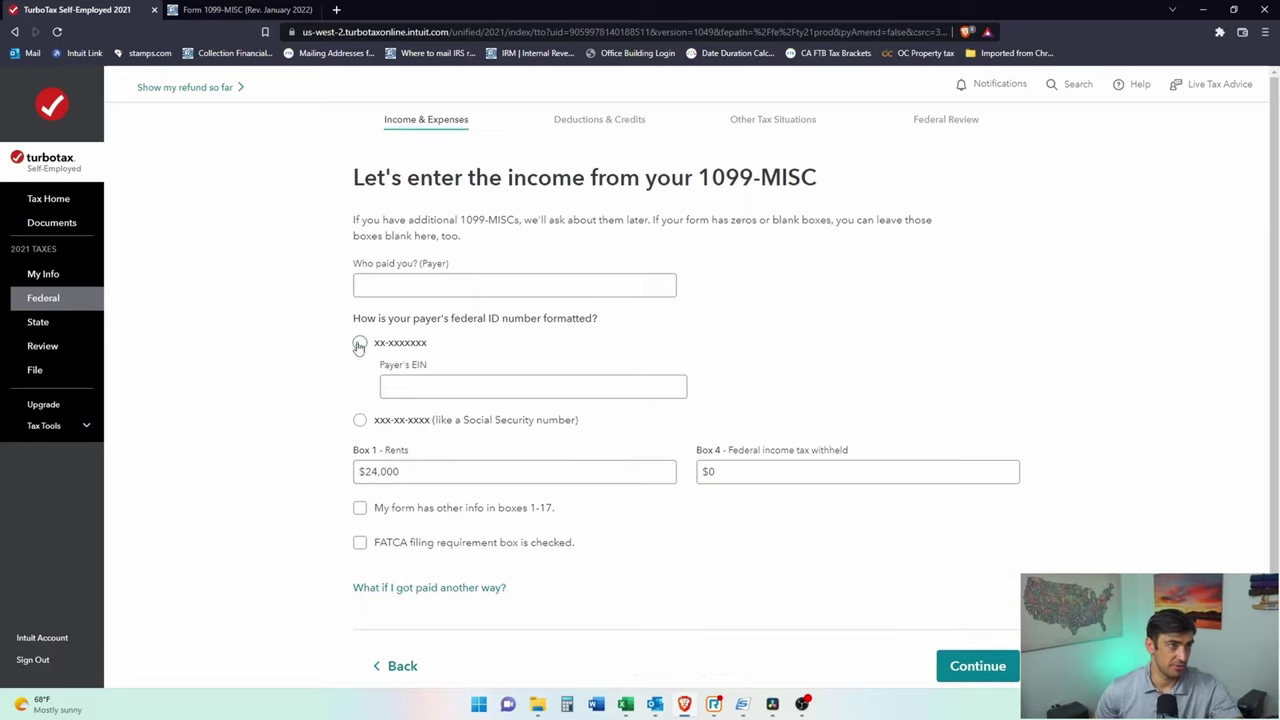
{"action": "left_click", "coordinate": [415, 283]}
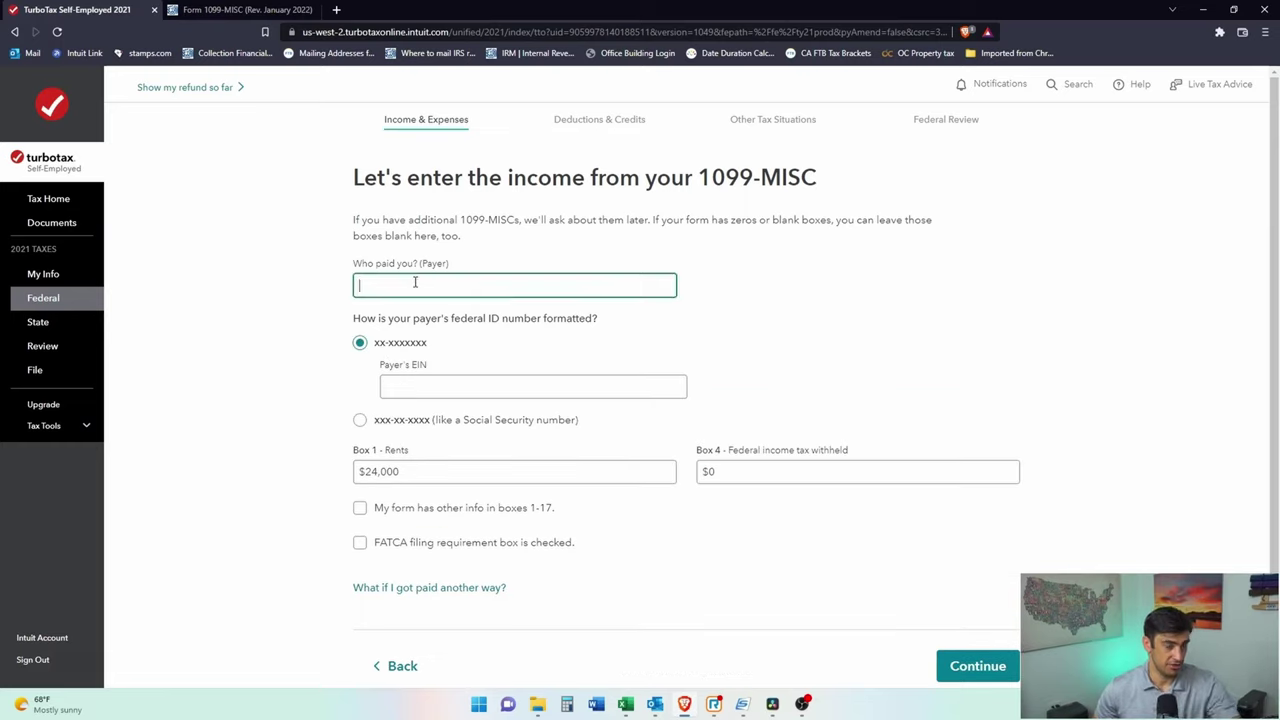
{"action": "type", "text": "Property M"}
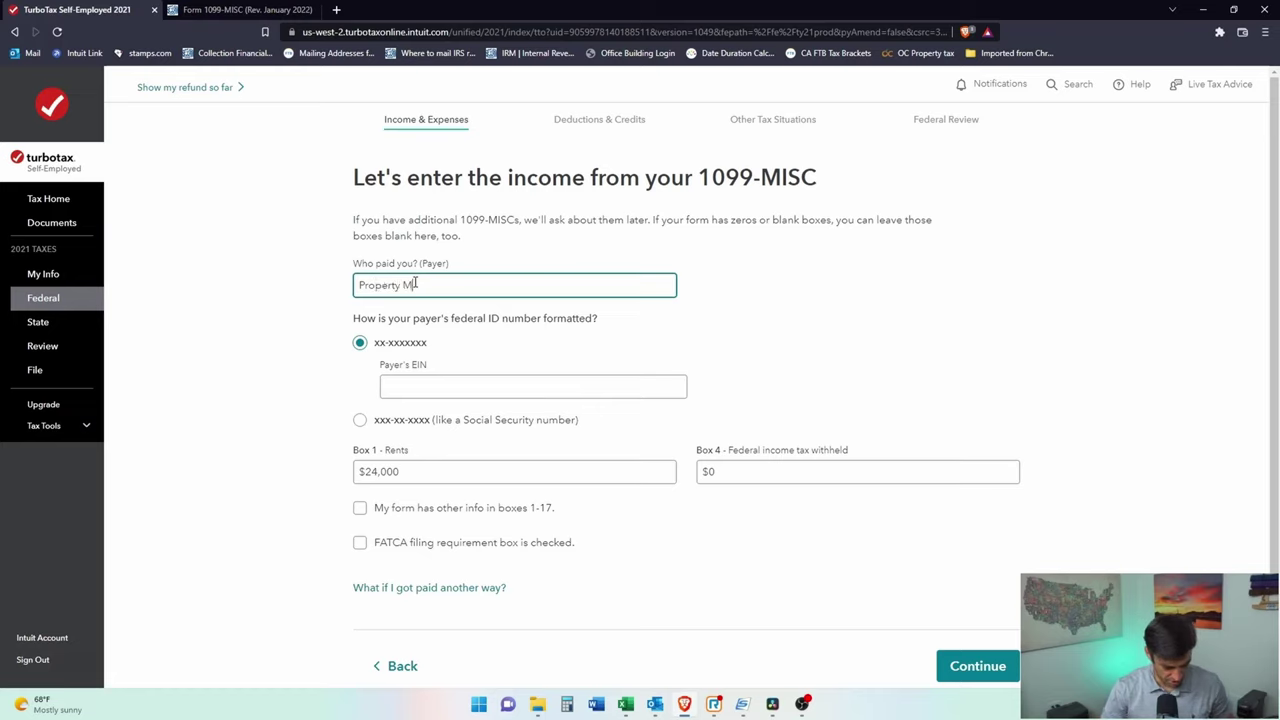
{"action": "type", "text": "anager"}
{"action": "key", "text": "Tab"}
{"action": "key", "text": "Tab"}
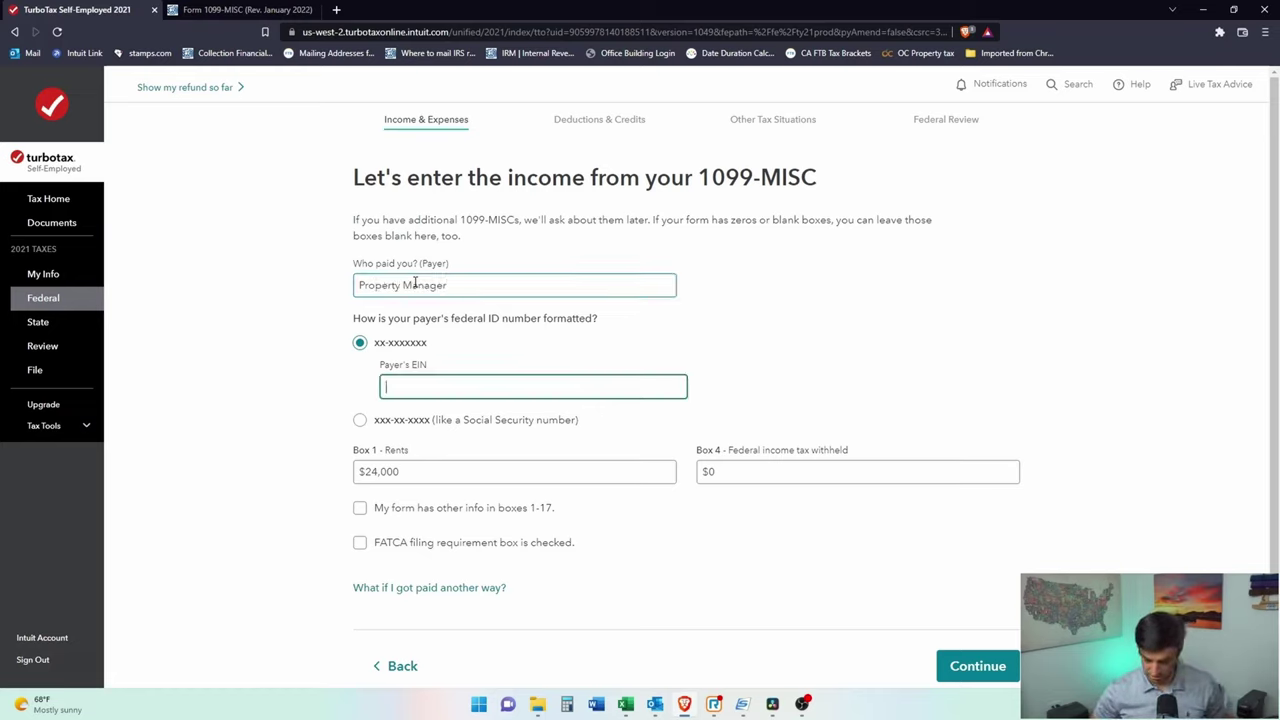
{"action": "type", "text": "12-3456789"}
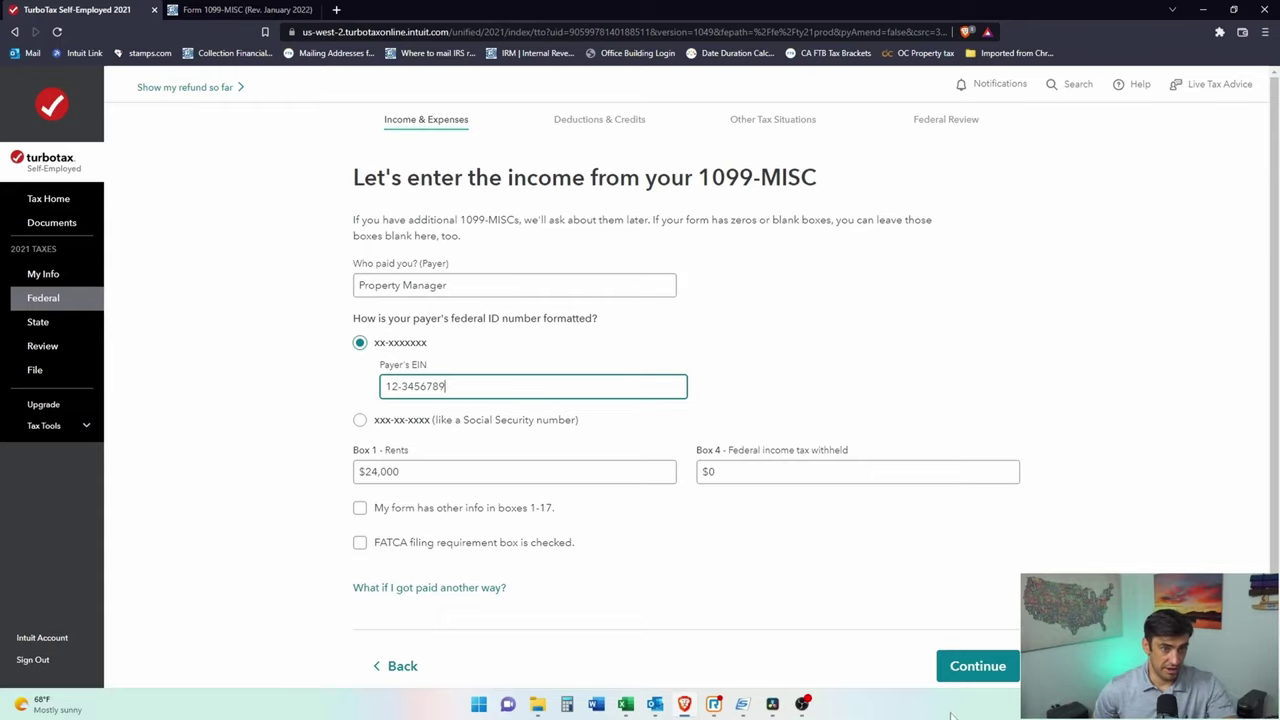
{"action": "left_click", "coordinate": [992, 672]}
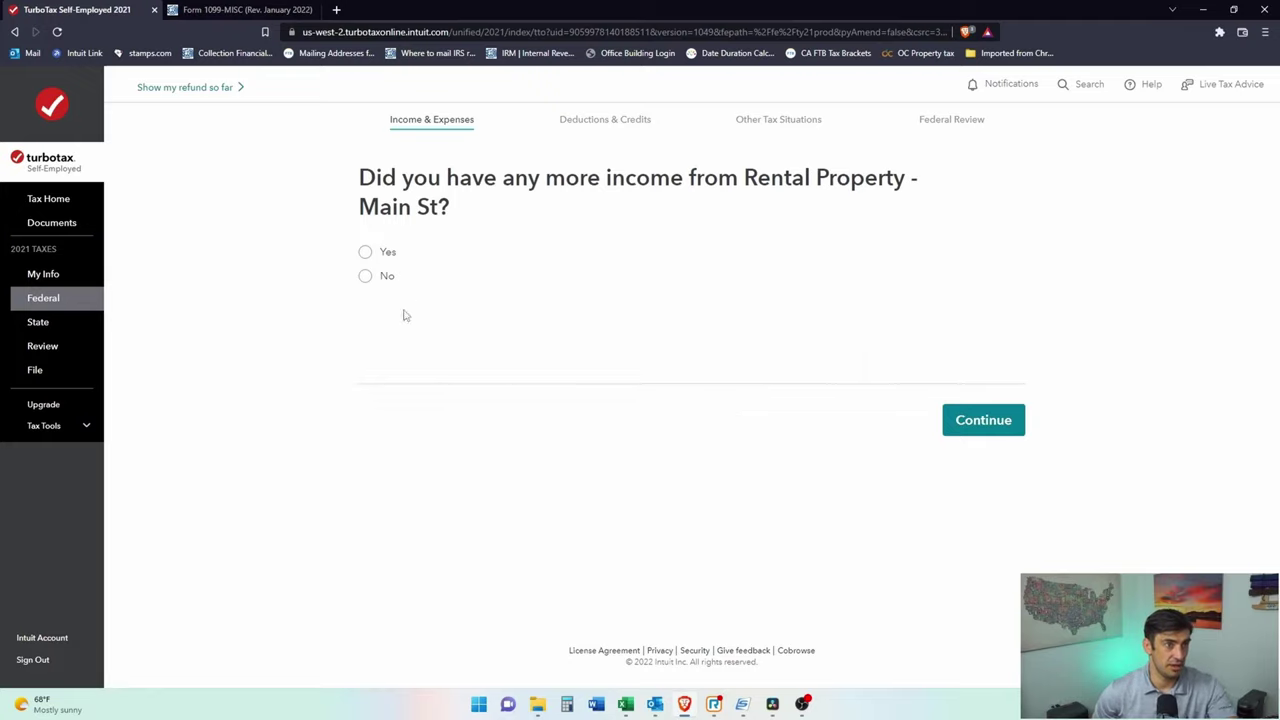
Step: Report no other income for Rental Property - Main St and proceed to expenses
{"action": "left_click", "coordinate": [366, 276]}
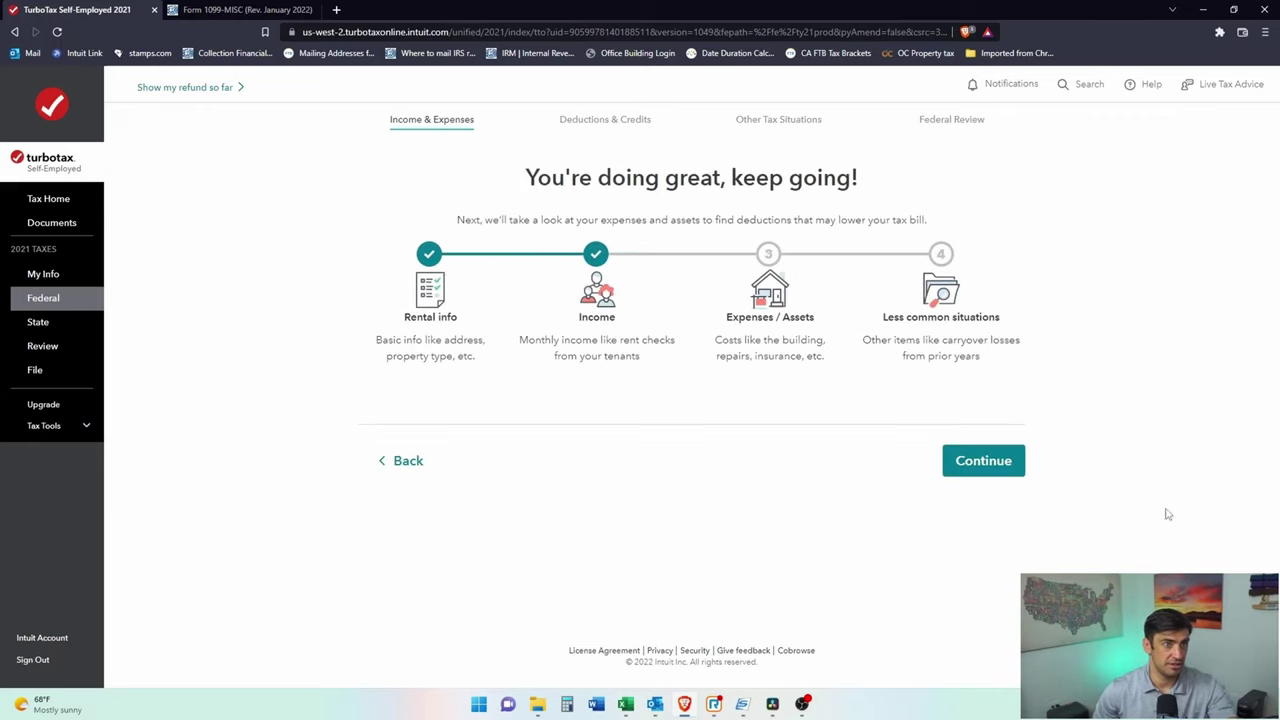
{"action": "left_click", "coordinate": [1015, 466]}
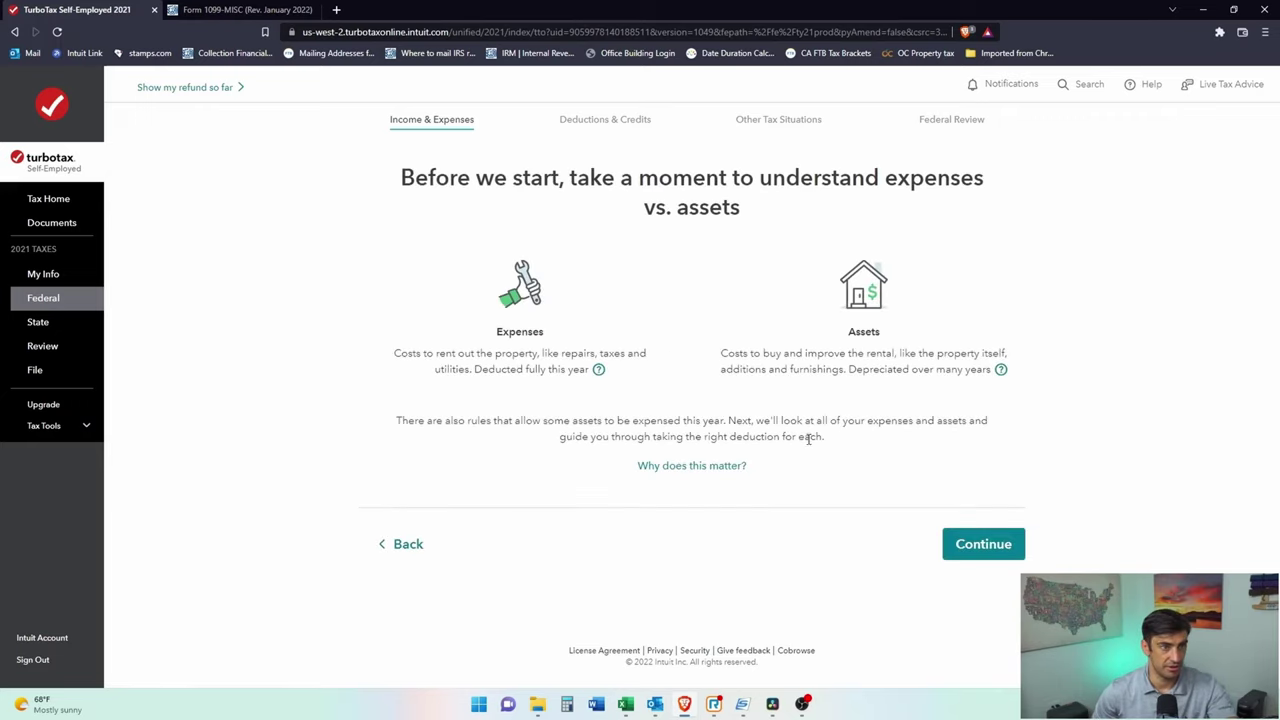
{"action": "left_click", "coordinate": [994, 545]}
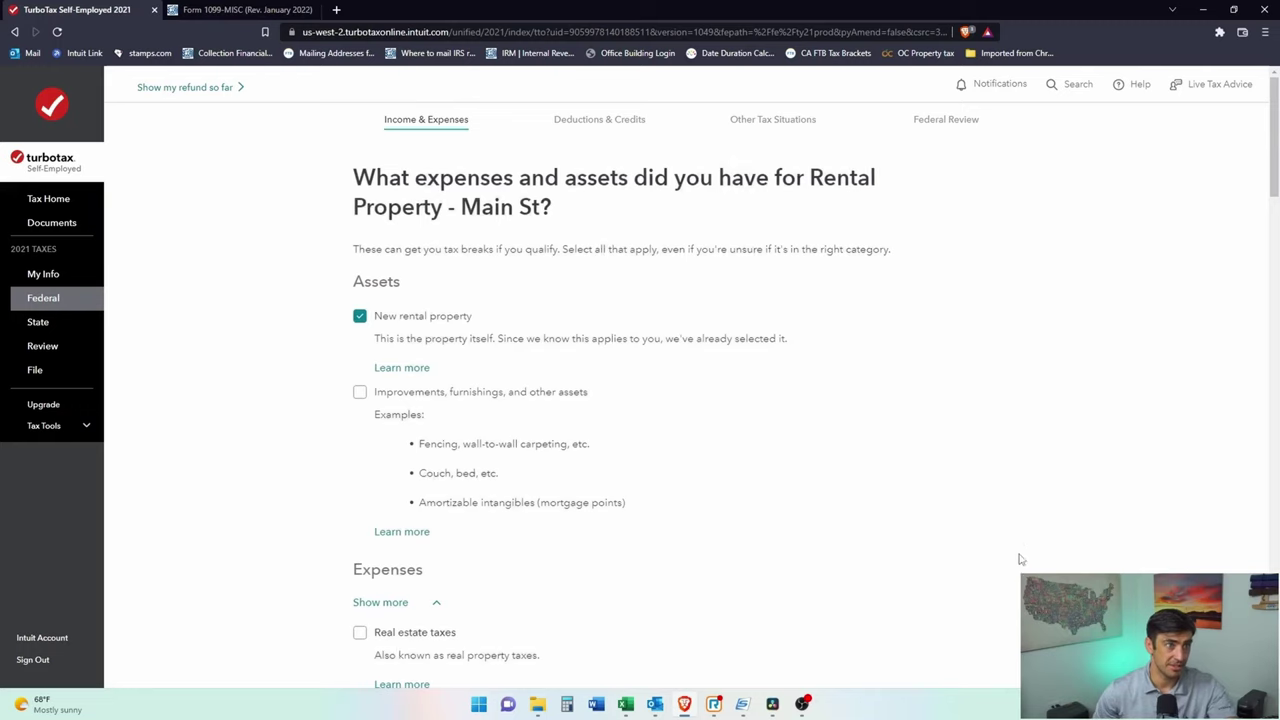
Step: Go back to review the expenses-versus-assets explanation, then continue to the expenses checklist
{"action": "scroll", "coordinate": [486, 423], "scroll_direction": "down", "scroll_amount": 15}
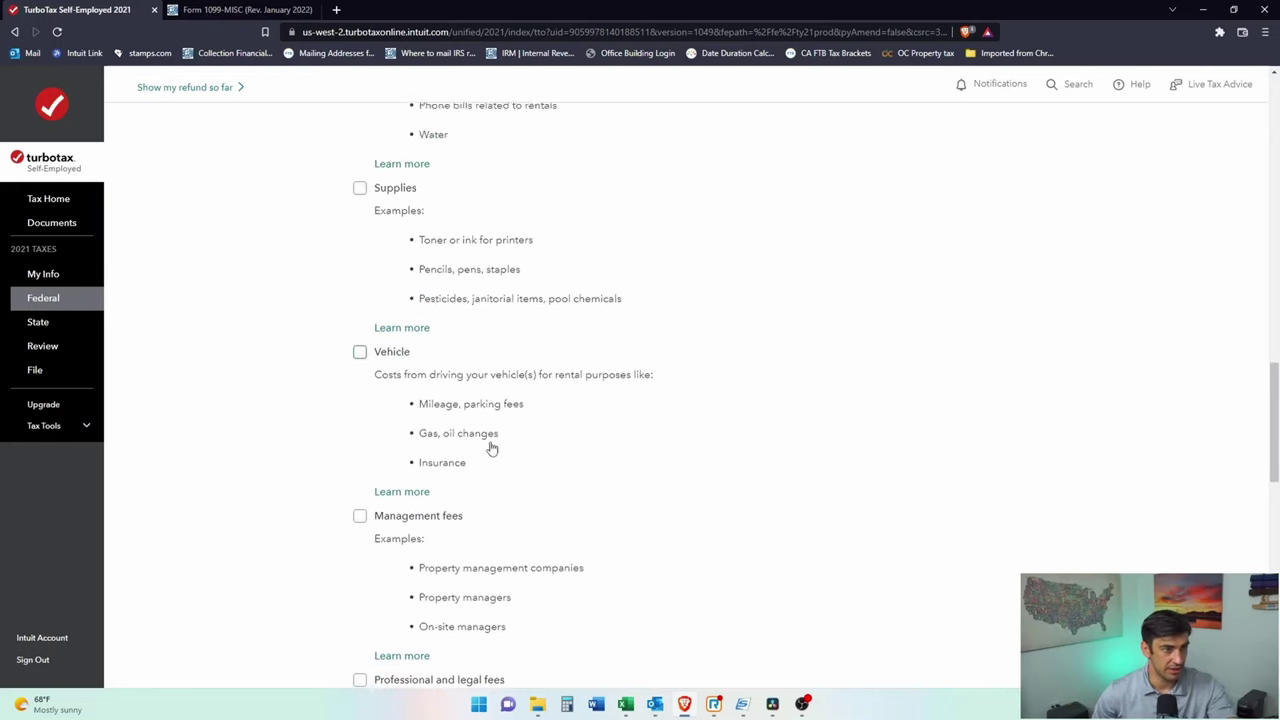
{"action": "scroll", "coordinate": [491, 449], "scroll_direction": "down", "scroll_amount": 10}
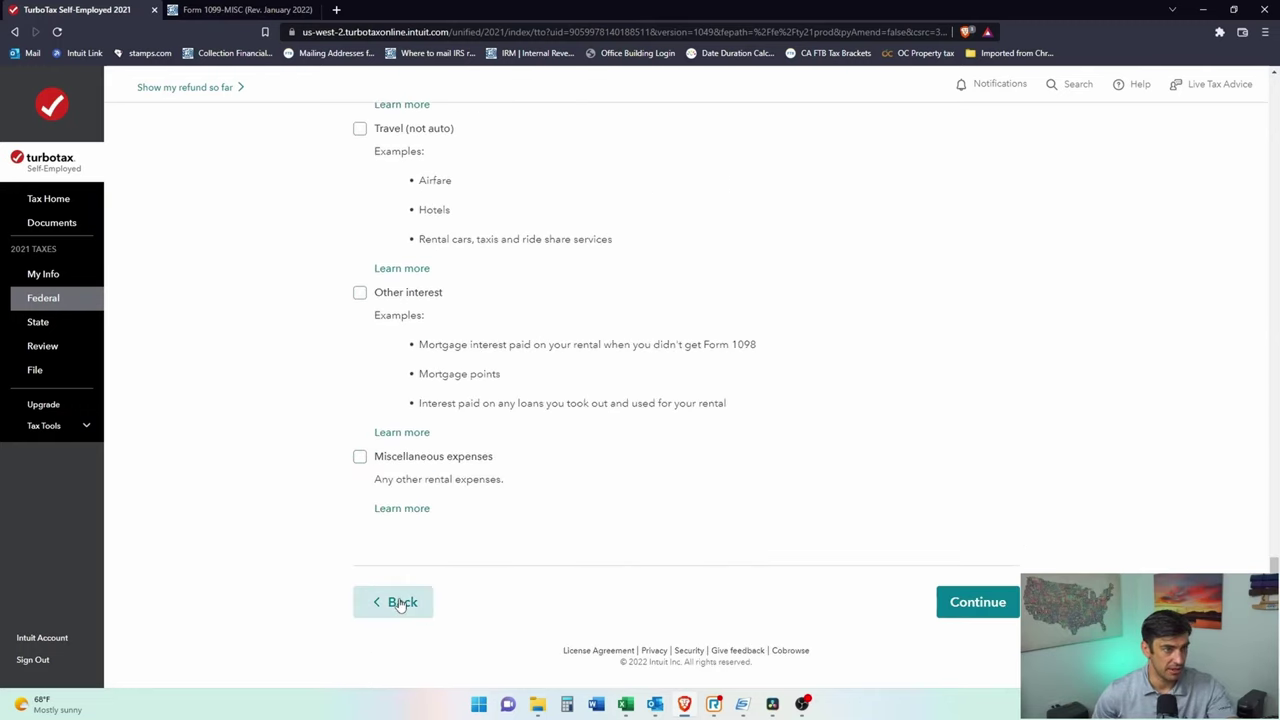
{"action": "left_click", "coordinate": [400, 602]}
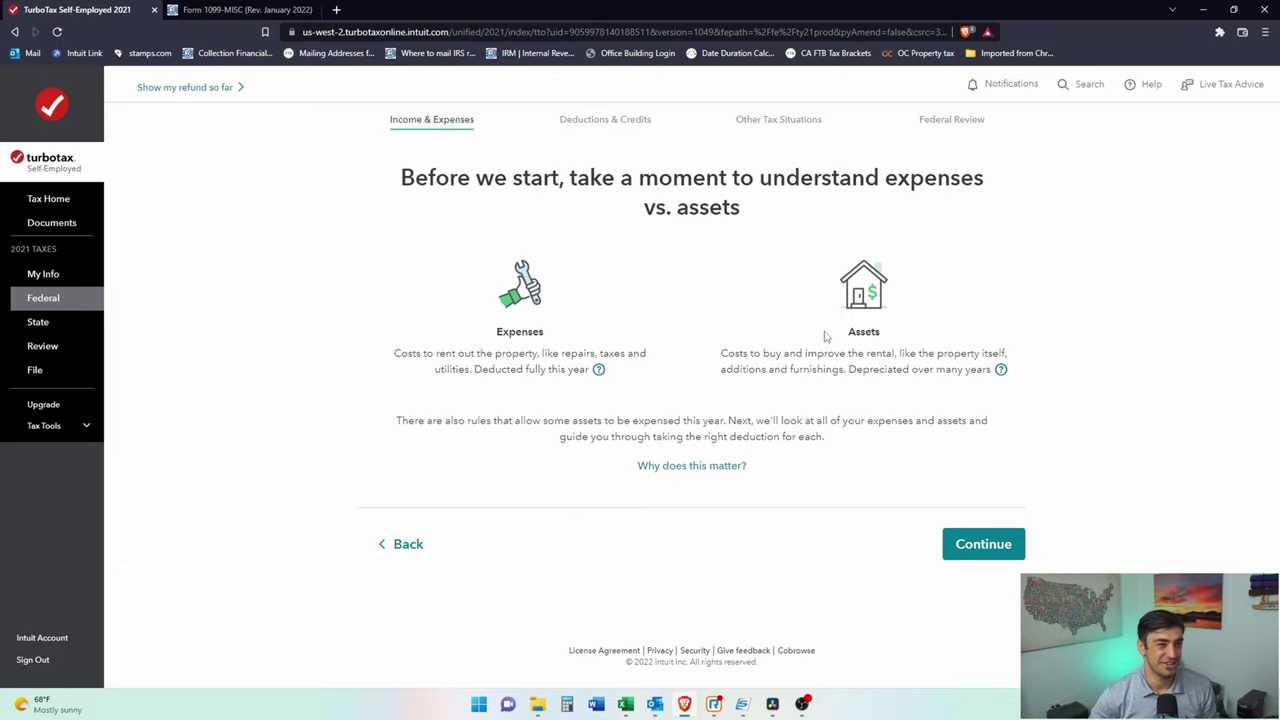
{"action": "left_click_drag", "start_coordinate": [737, 353], "coordinate": [932, 353]}
{"action": "left_click", "coordinate": [947, 353]}
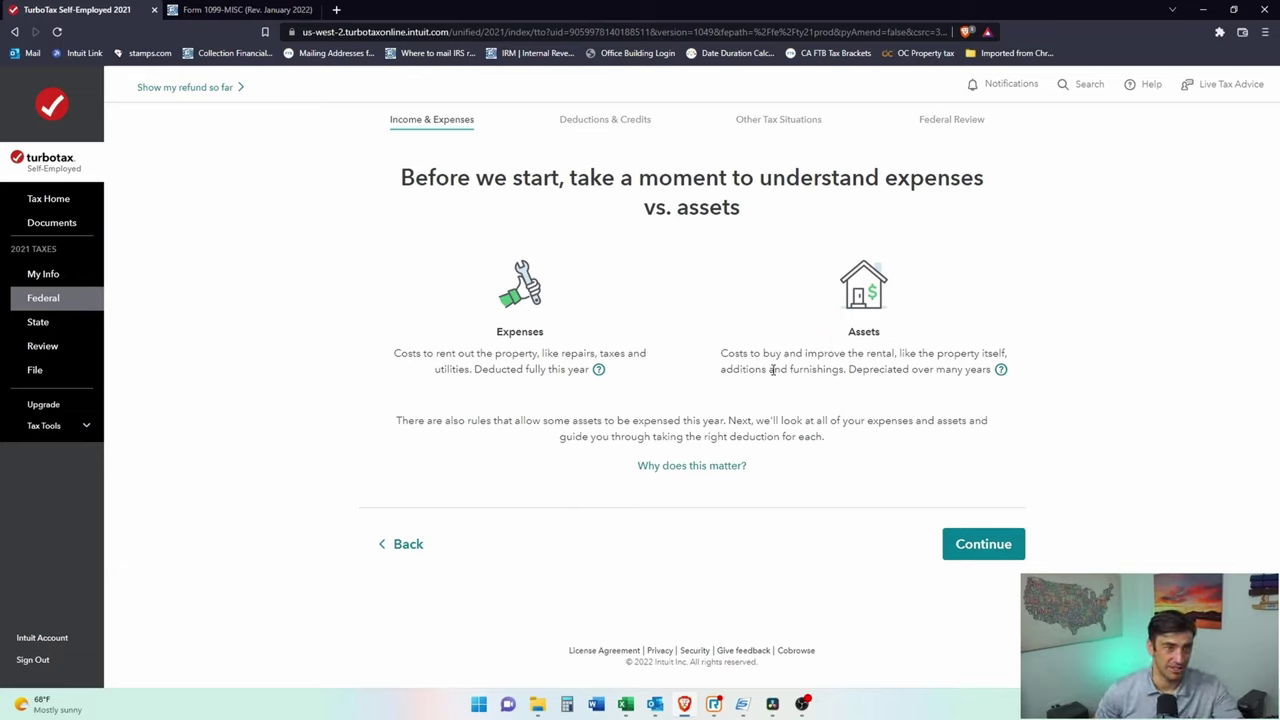
{"action": "left_click", "coordinate": [985, 545]}
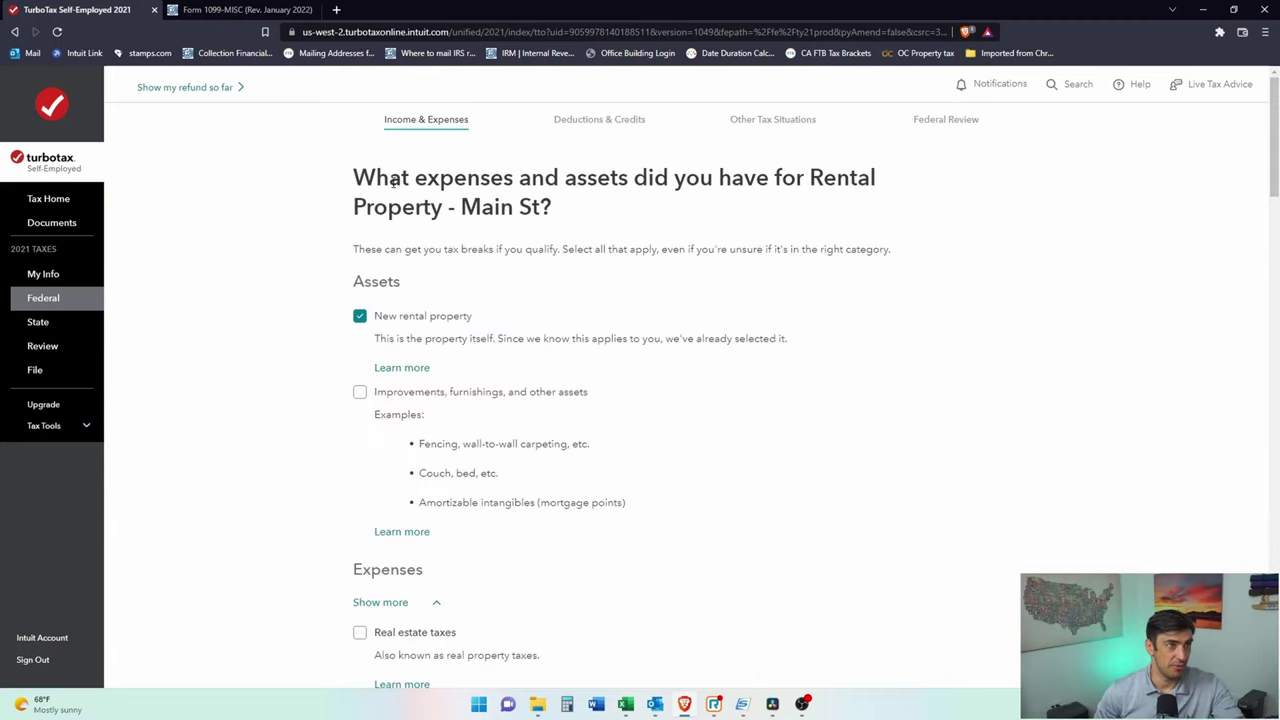
Step: Check improvements/assets, real estate taxes, insurance premiums and repairs as Main St expenses
{"action": "scroll", "coordinate": [637, 280], "scroll_direction": "down", "scroll_amount": 1}
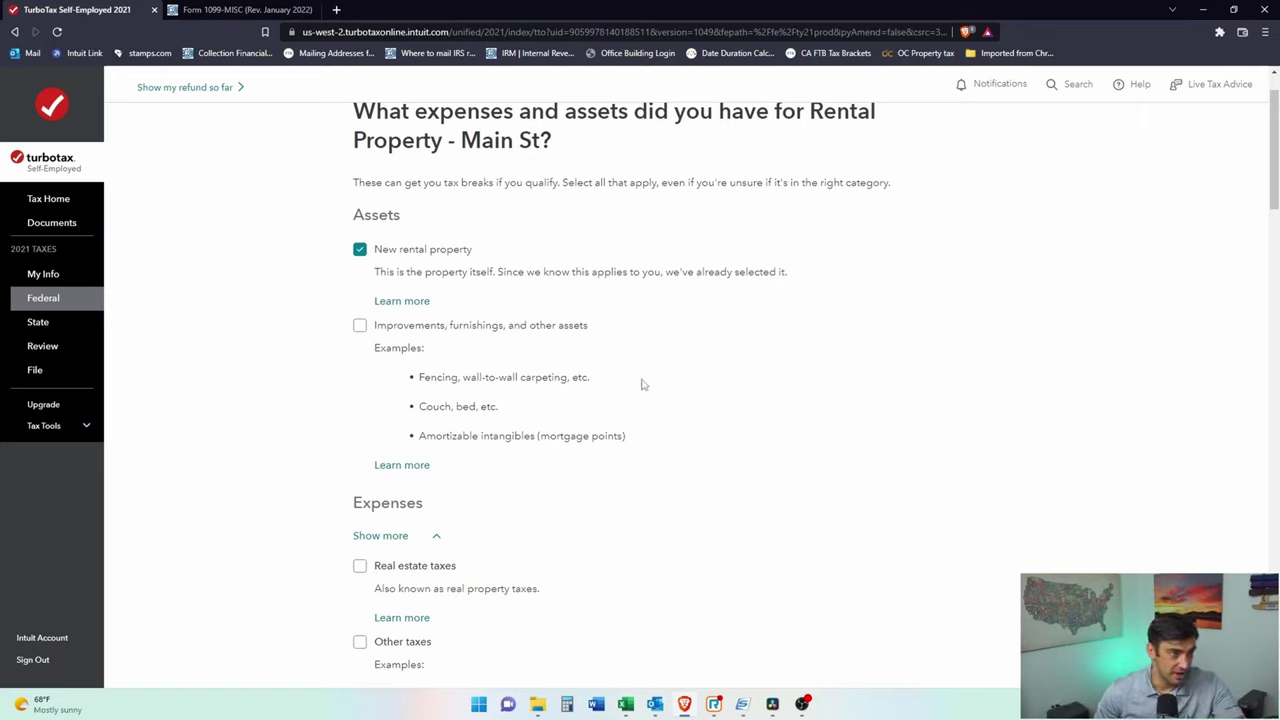
{"action": "left_click", "coordinate": [360, 327]}
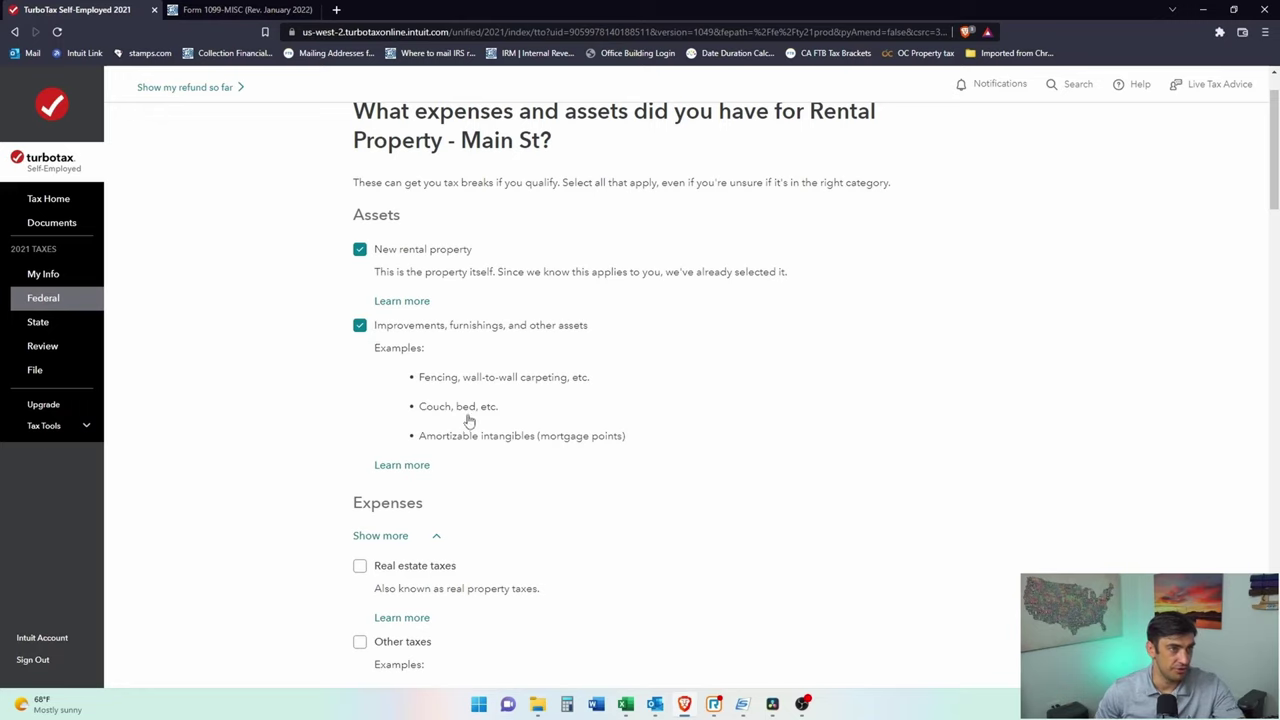
{"action": "scroll", "coordinate": [469, 421], "scroll_direction": "down", "scroll_amount": 3}
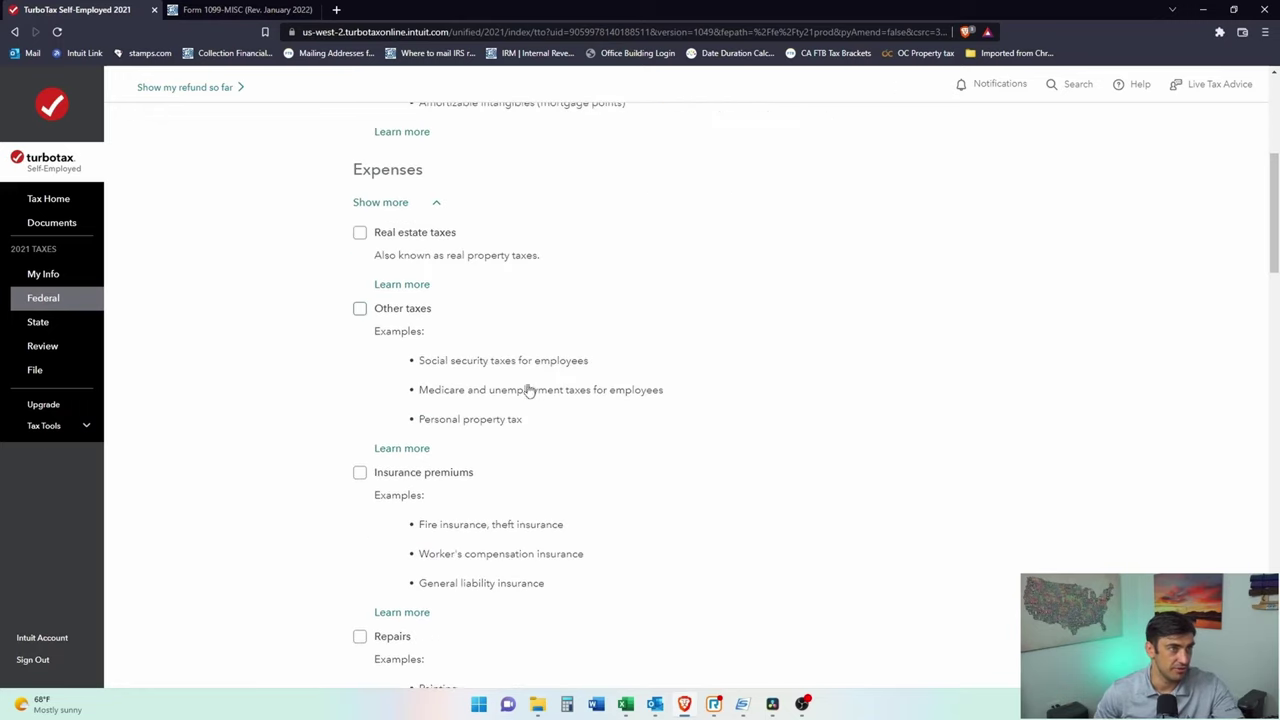
{"action": "left_click", "coordinate": [361, 234]}
{"action": "scroll", "coordinate": [641, 414], "scroll_direction": "down", "scroll_amount": 1}
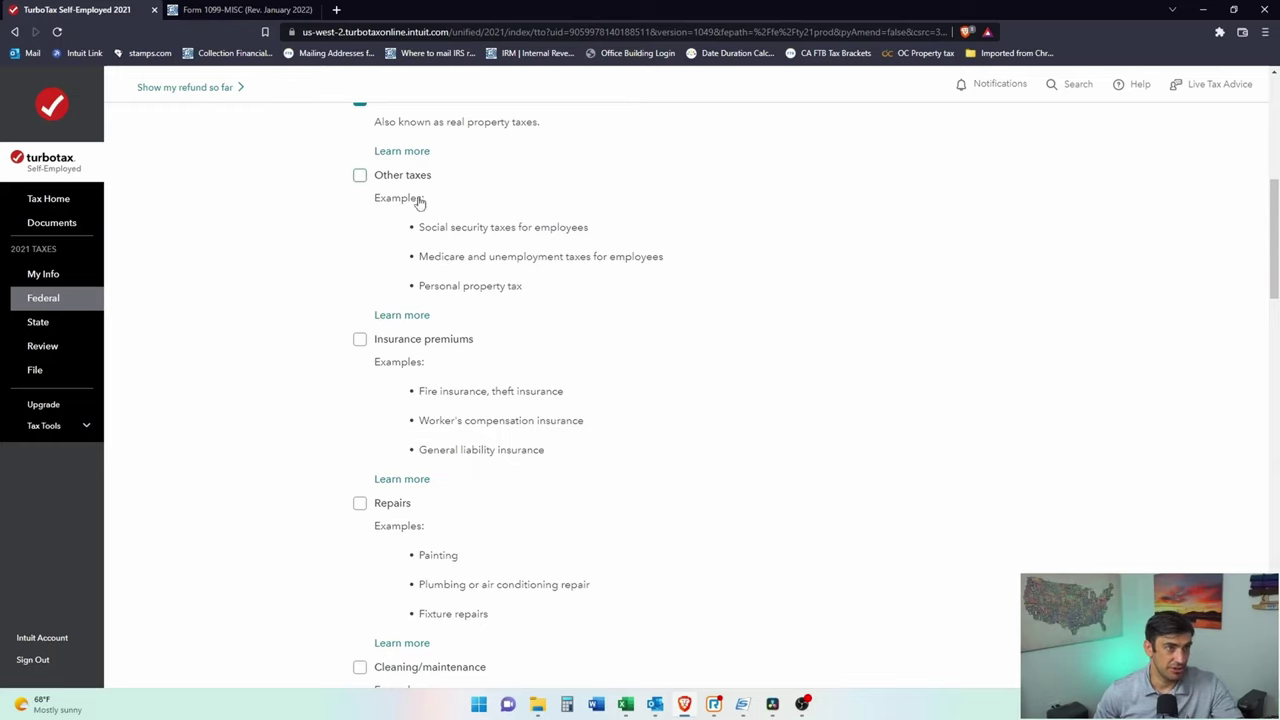
{"action": "scroll", "coordinate": [421, 361], "scroll_direction": "down", "scroll_amount": 1}
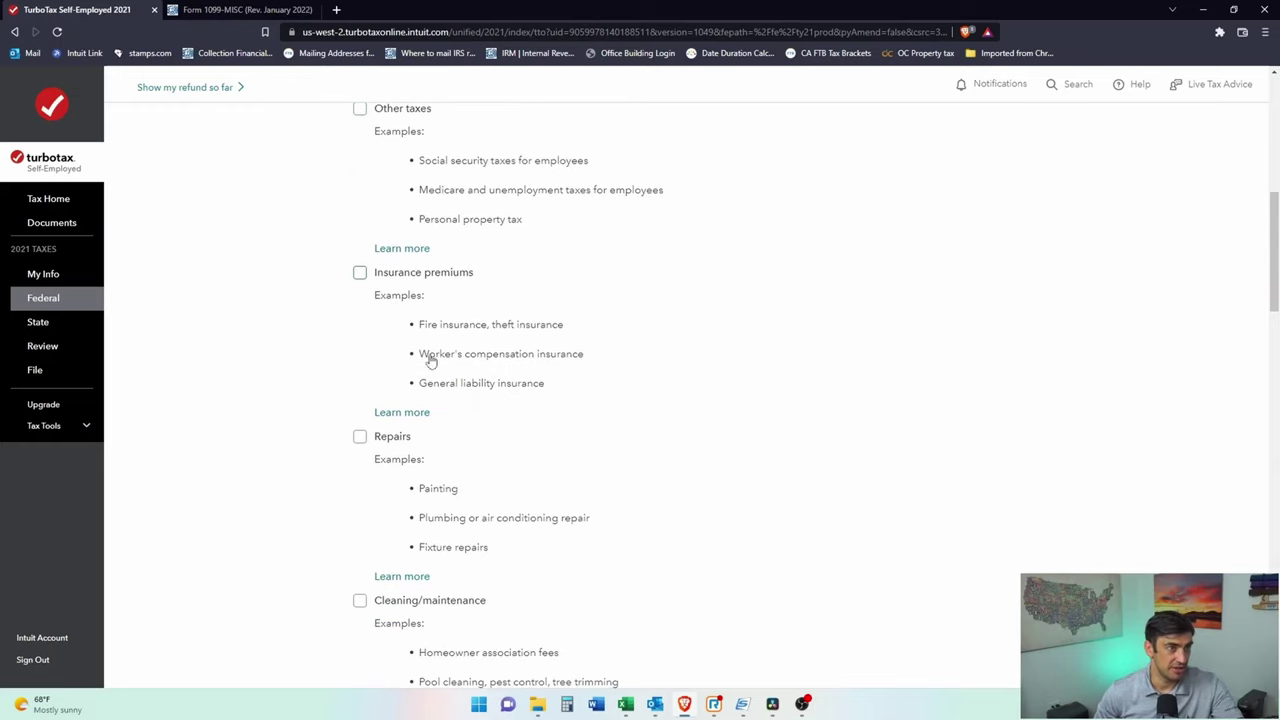
{"action": "left_click", "coordinate": [364, 277]}
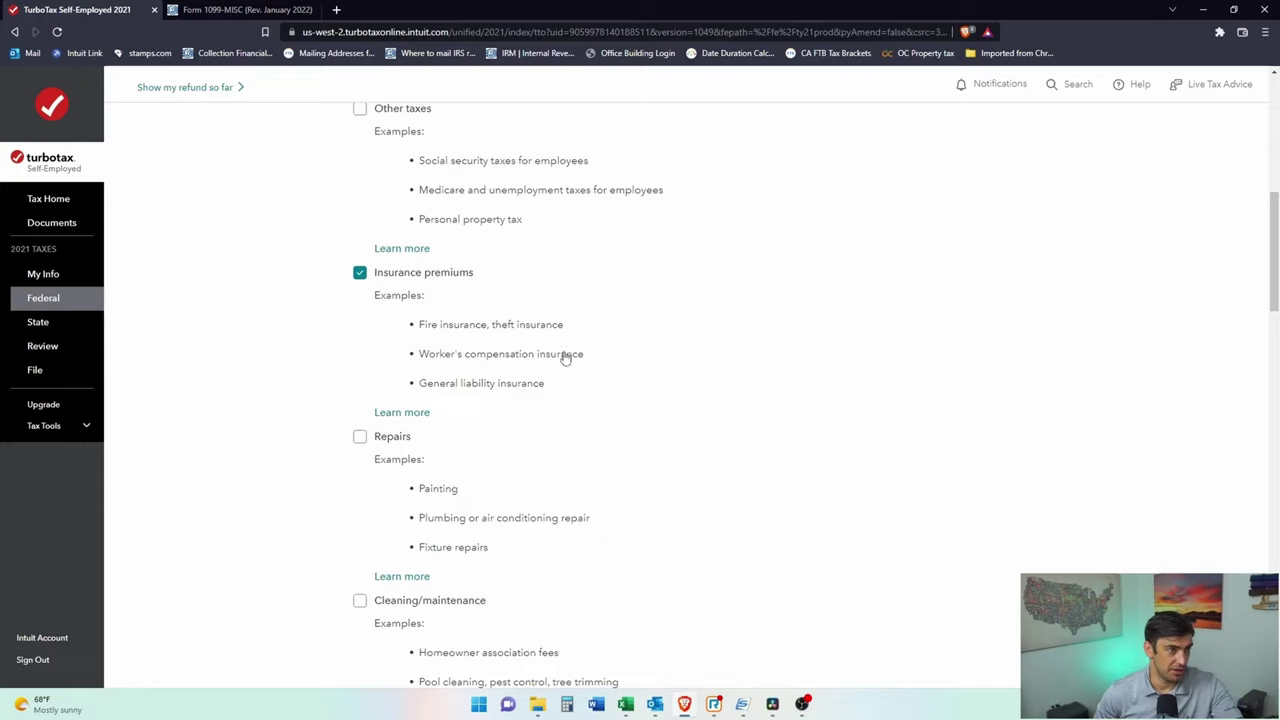
{"action": "scroll", "coordinate": [565, 358], "scroll_direction": "down", "scroll_amount": 2}
{"action": "scroll", "coordinate": [540, 355], "scroll_direction": "down", "scroll_amount": 3}
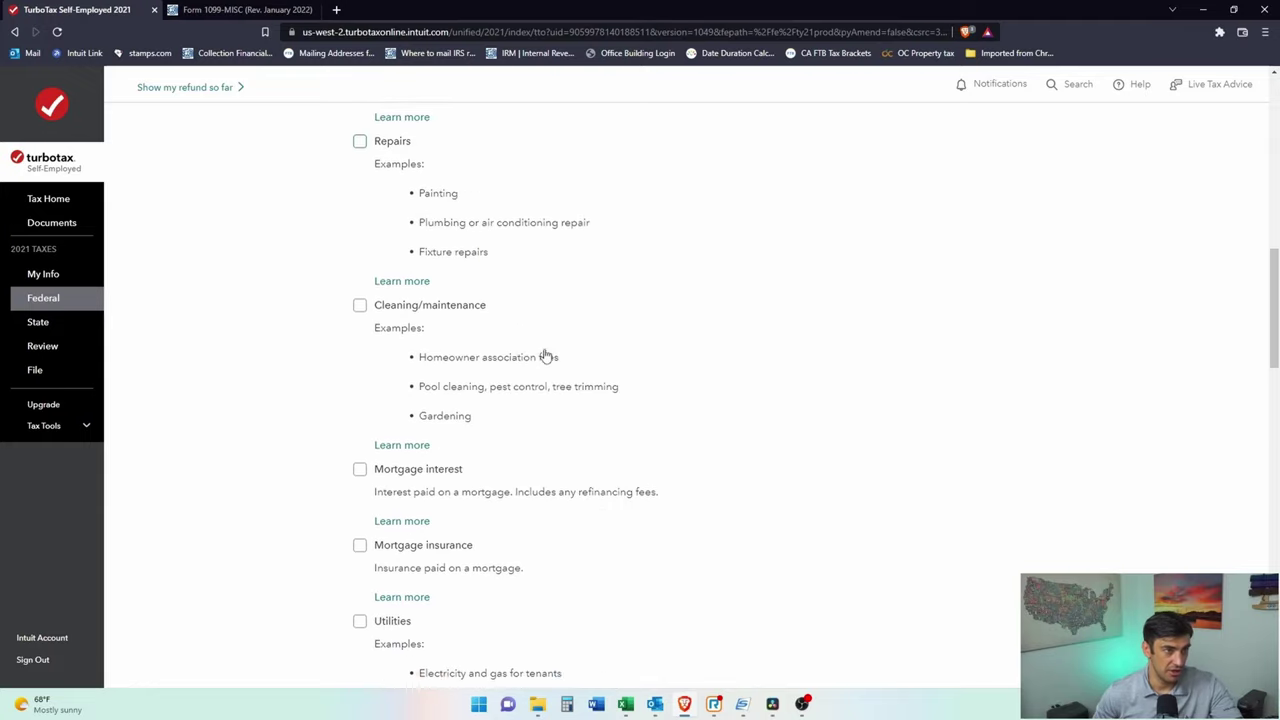
{"action": "scroll", "coordinate": [364, 220], "scroll_direction": "up", "scroll_amount": 2}
{"action": "left_click", "coordinate": [359, 237]}
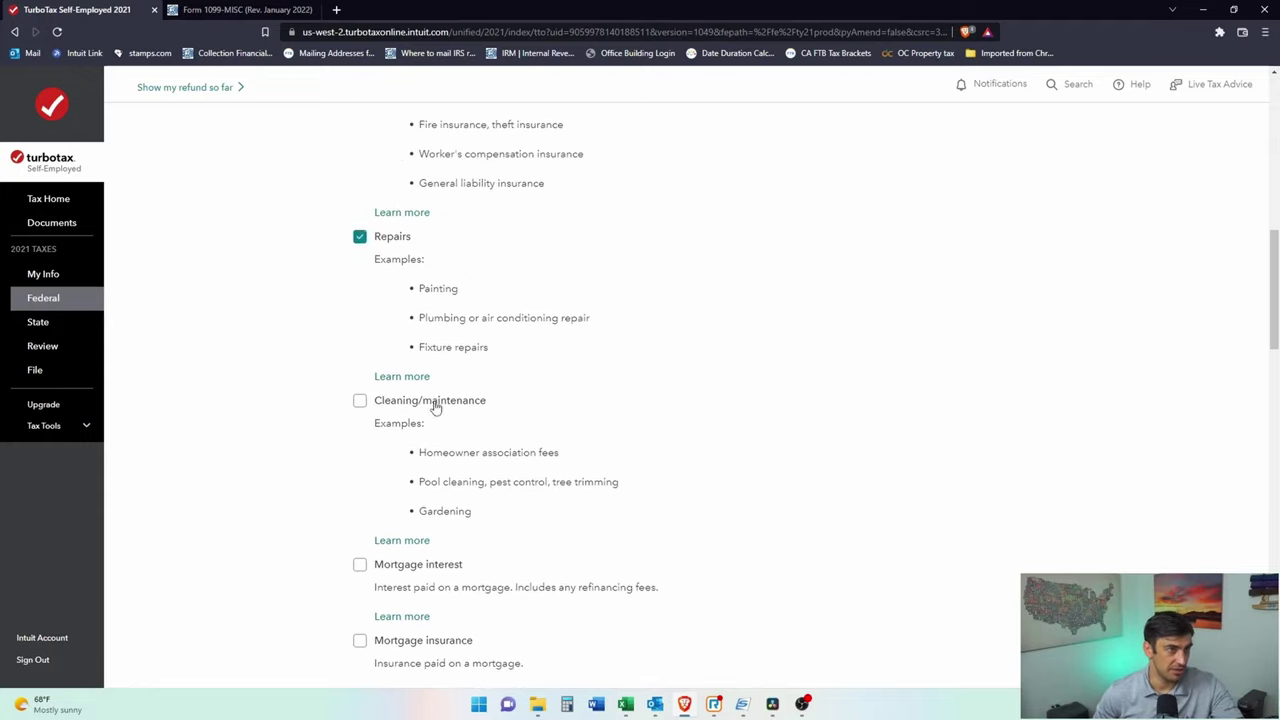
Step: Check cleaning/maintenance, mortgage interest, vehicle costs, management fees and professional and legal fees
{"action": "scroll", "coordinate": [531, 423], "scroll_direction": "down", "scroll_amount": 2}
{"action": "left_click", "coordinate": [360, 268]}
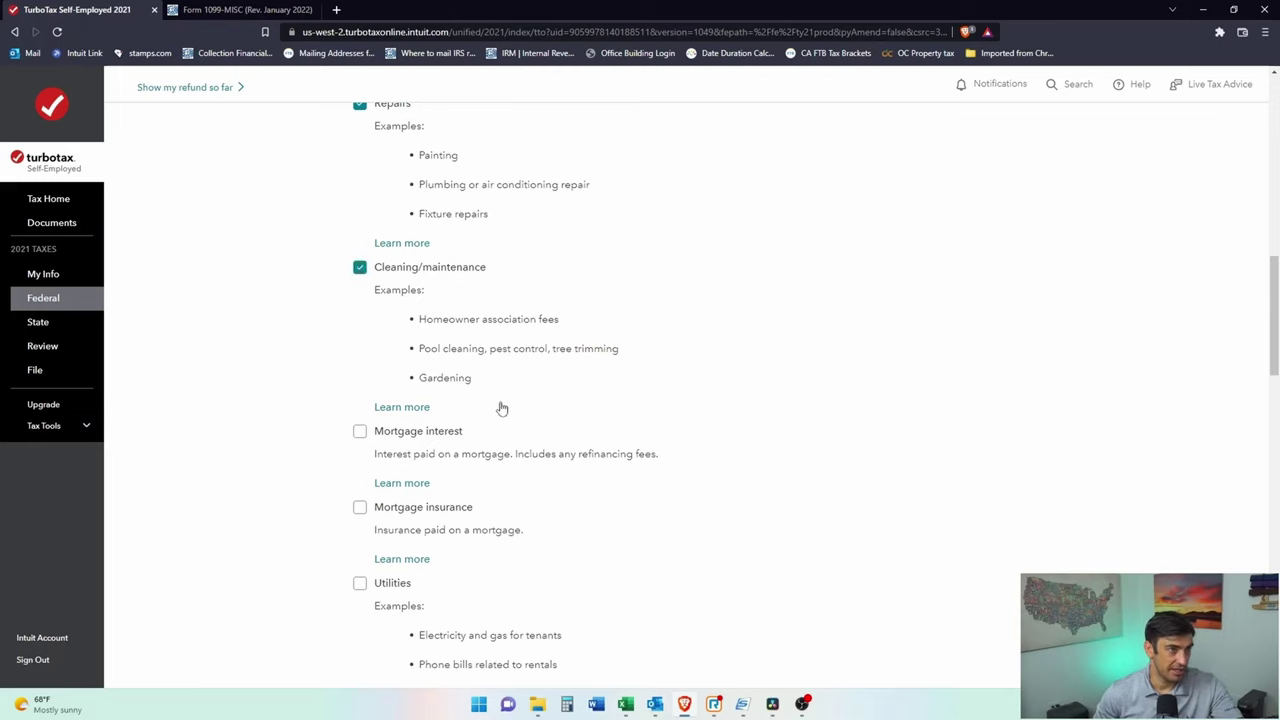
{"action": "scroll", "coordinate": [505, 408], "scroll_direction": "down", "scroll_amount": 2}
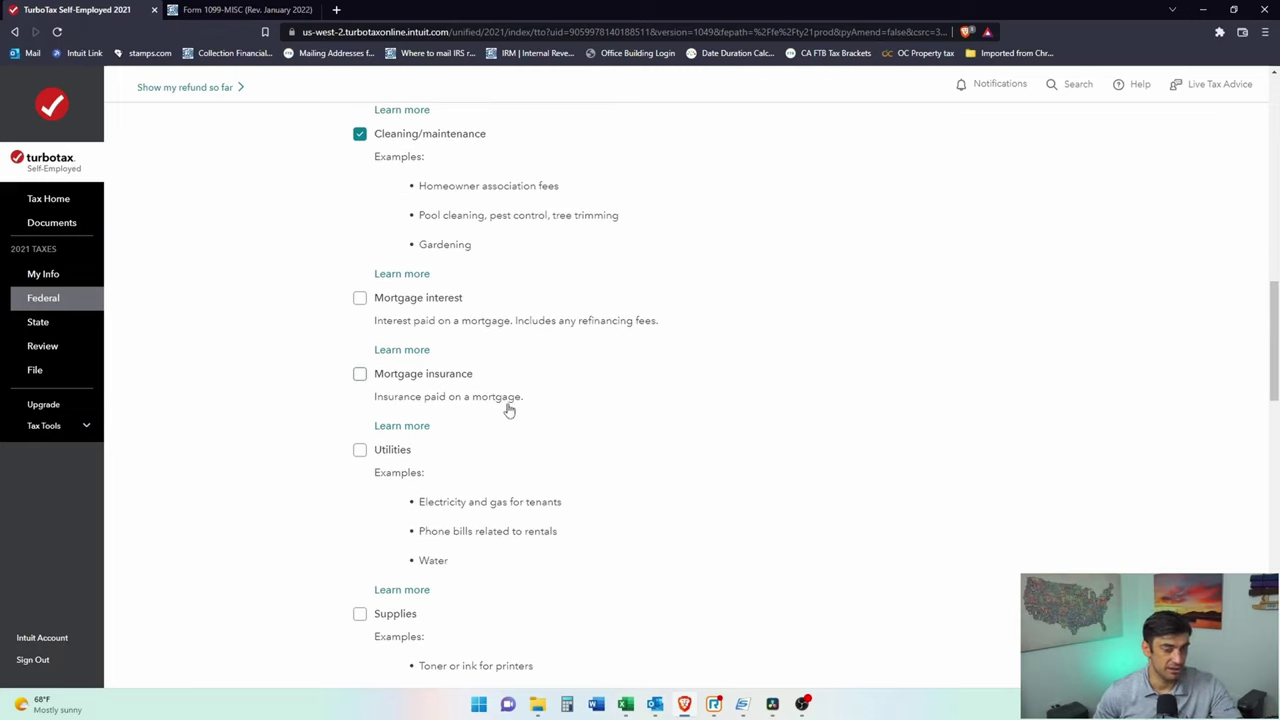
{"action": "left_click", "coordinate": [361, 301]}
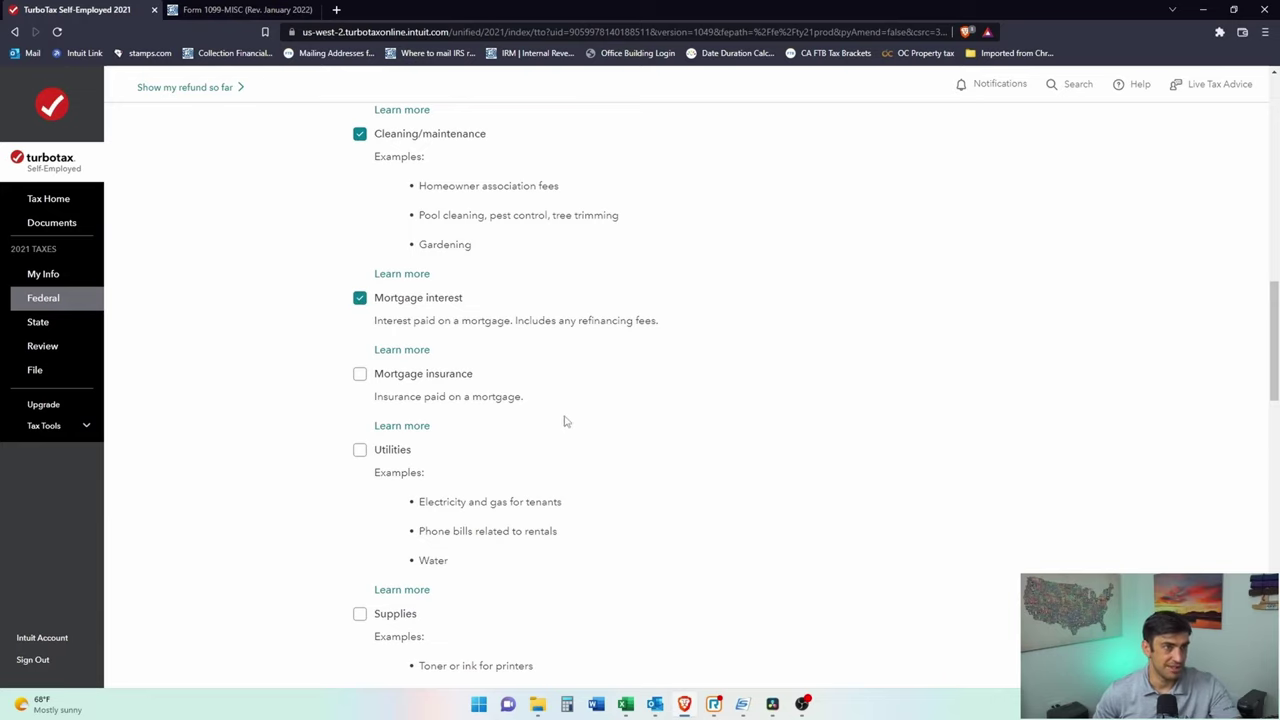
{"action": "scroll", "coordinate": [565, 418], "scroll_direction": "down", "scroll_amount": 2}
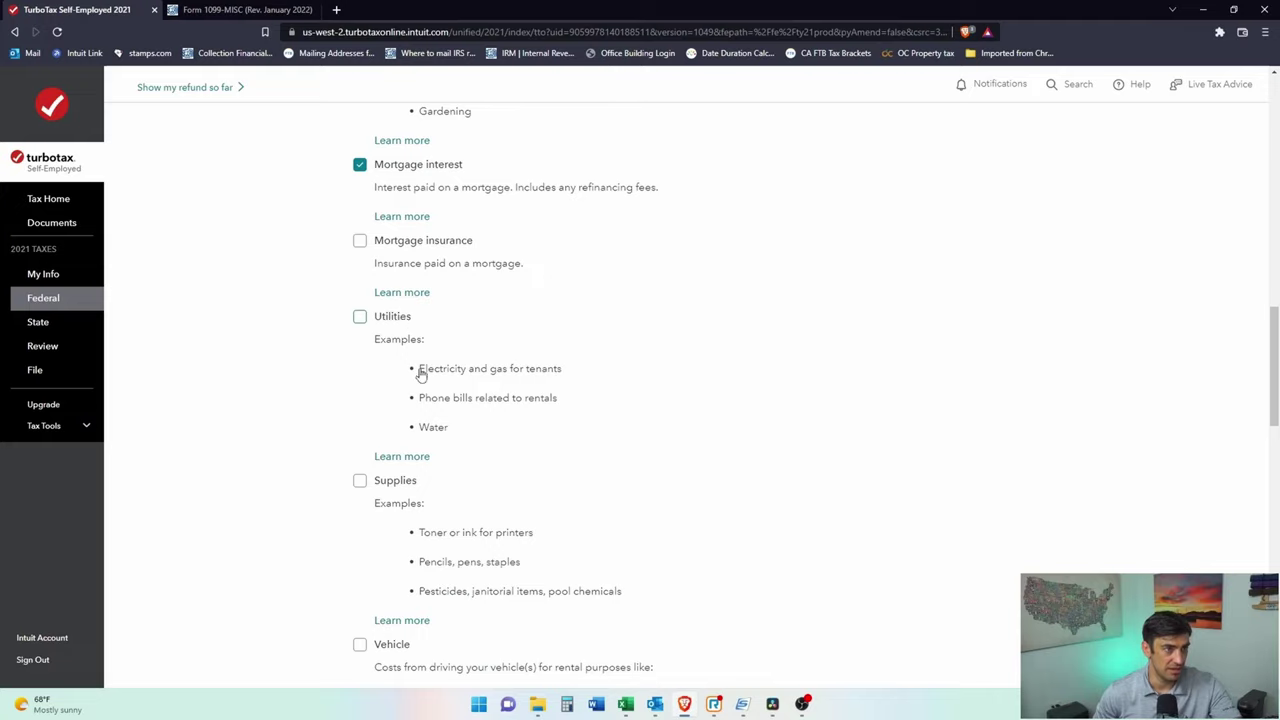
{"action": "scroll", "coordinate": [425, 368], "scroll_direction": "down", "scroll_amount": 2}
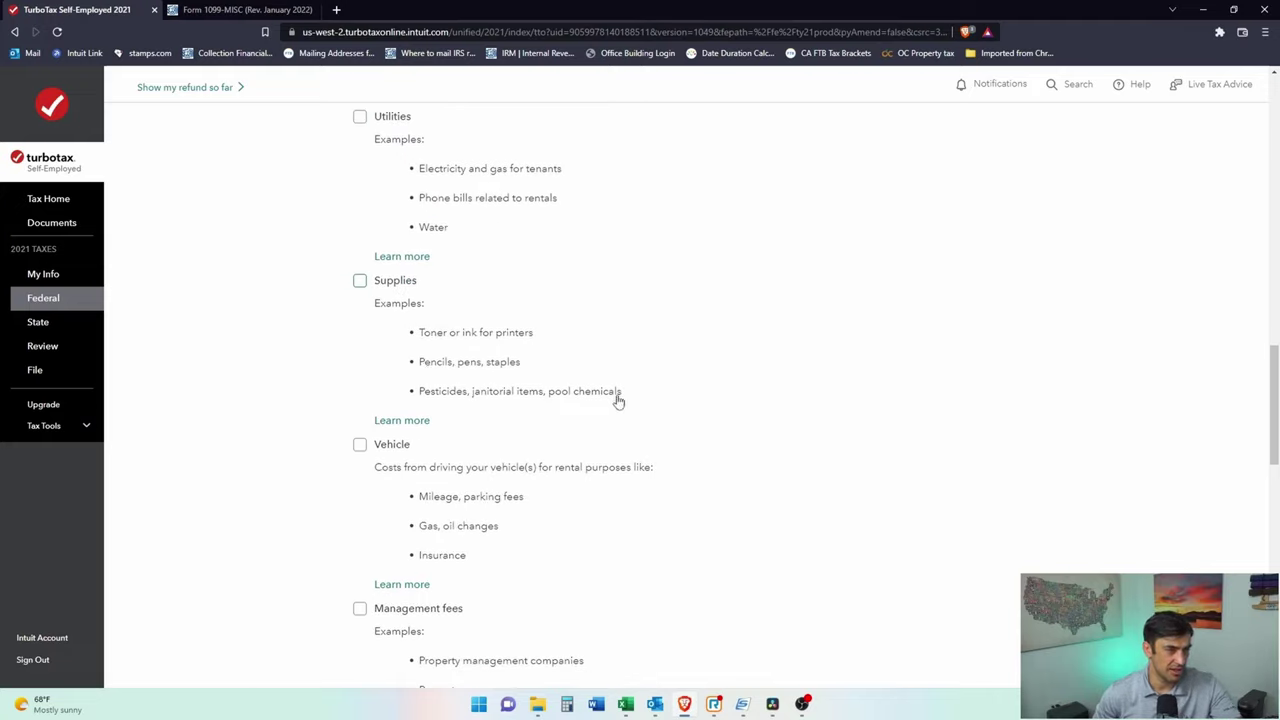
{"action": "scroll", "coordinate": [641, 402], "scroll_direction": "down", "scroll_amount": 1}
{"action": "scroll", "coordinate": [641, 402], "scroll_direction": "down", "scroll_amount": 1}
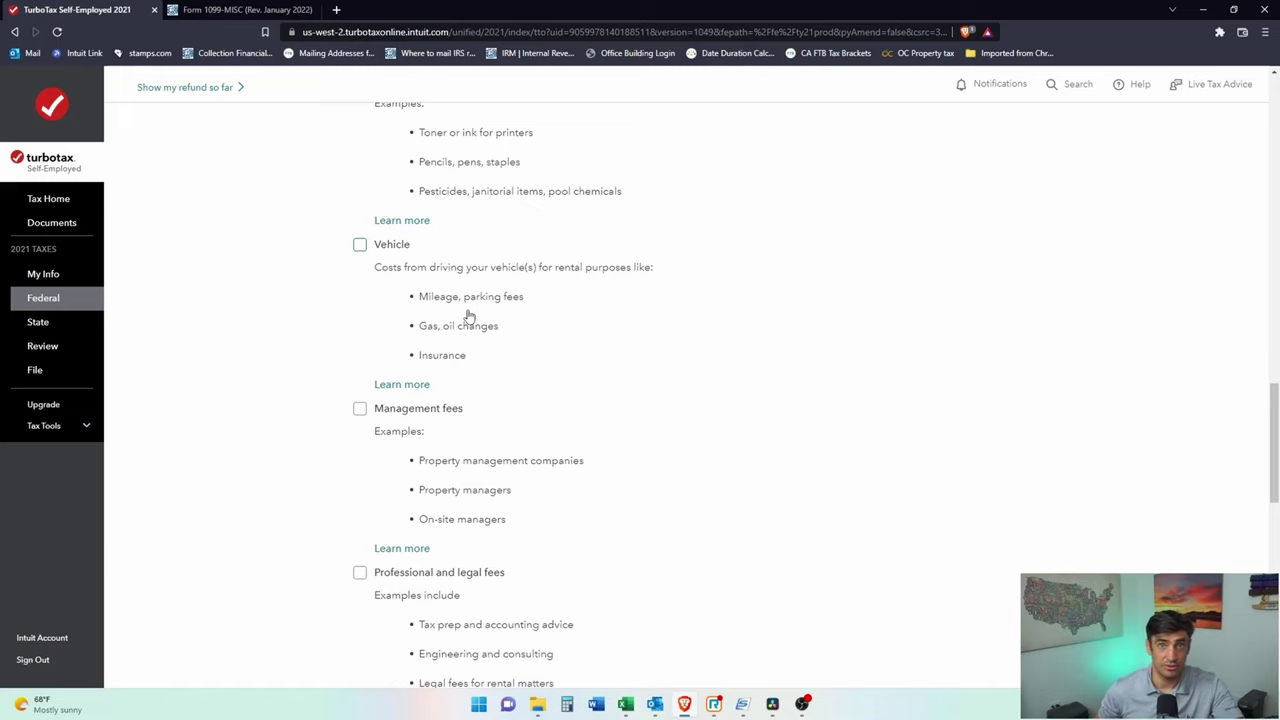
{"action": "left_click", "coordinate": [360, 245]}
{"action": "scroll", "coordinate": [505, 400], "scroll_direction": "down", "scroll_amount": 1}
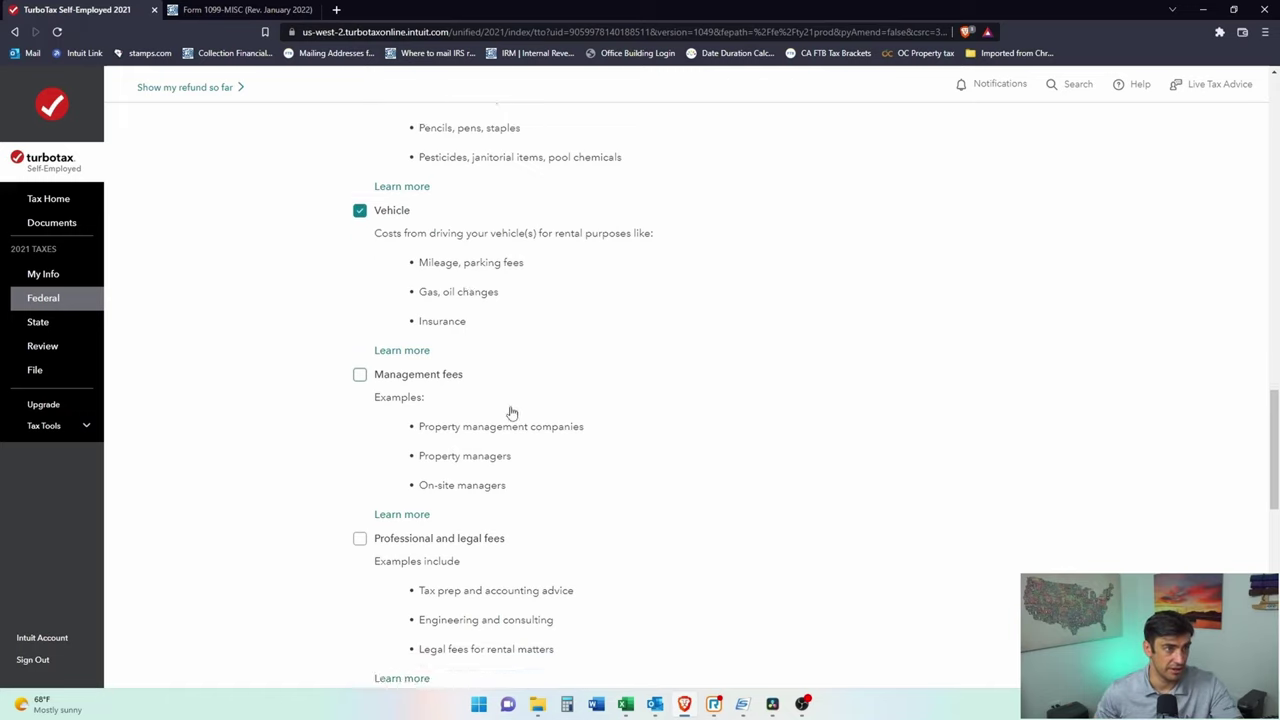
{"action": "scroll", "coordinate": [511, 414], "scroll_direction": "down", "scroll_amount": 1}
{"action": "left_click", "coordinate": [360, 275]}
{"action": "scroll", "coordinate": [615, 408], "scroll_direction": "down", "scroll_amount": 1}
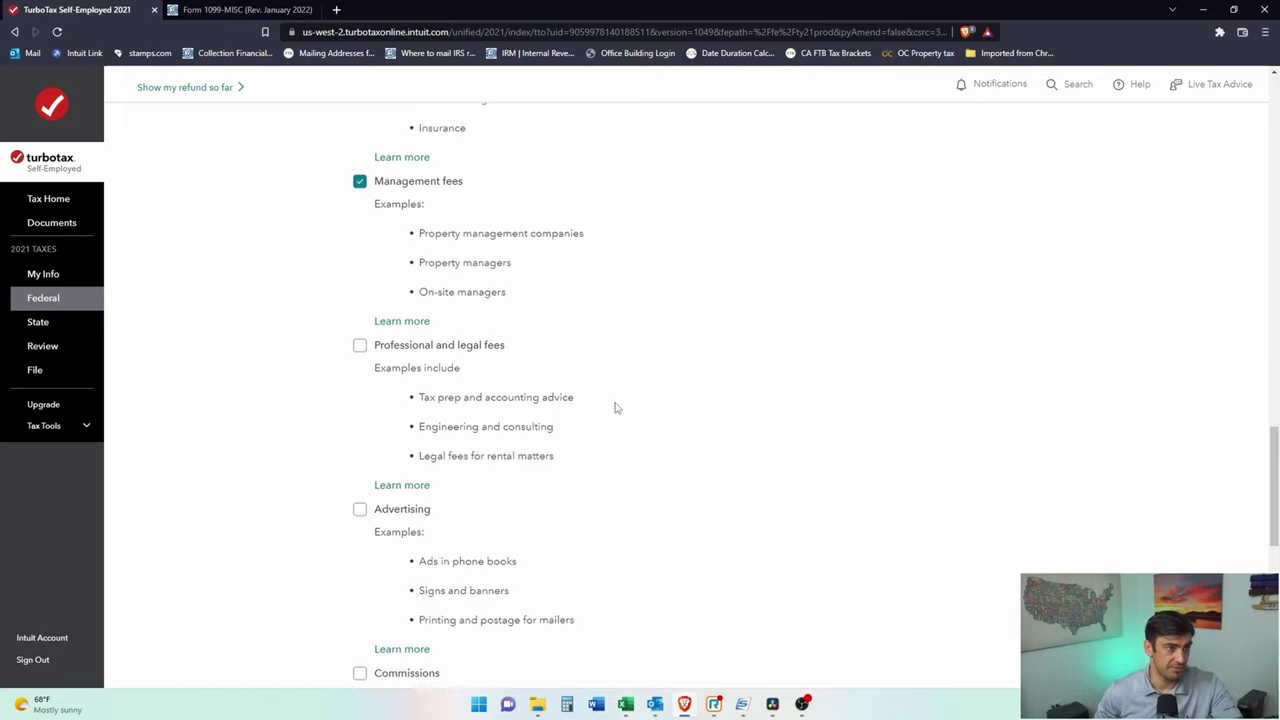
{"action": "scroll", "coordinate": [615, 408], "scroll_direction": "down", "scroll_amount": 1}
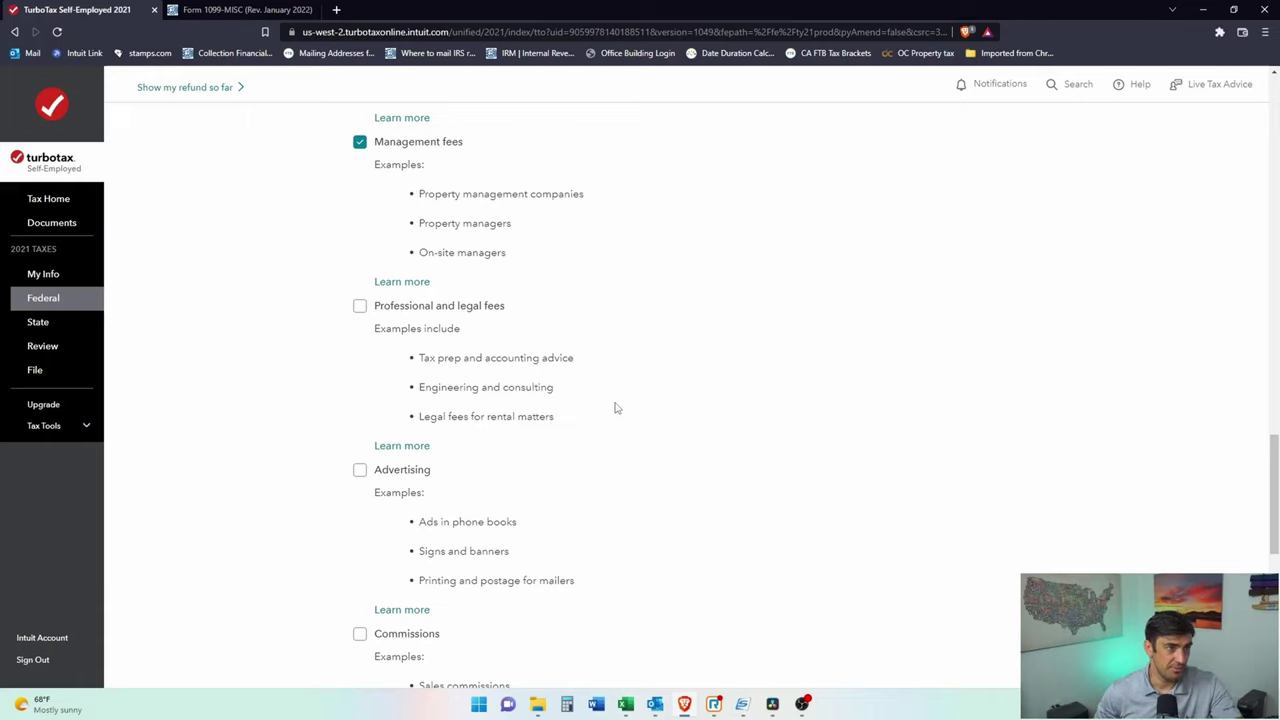
{"action": "left_click", "coordinate": [360, 306]}
Step: Read the Miscellaneous expenses help, close it, and confirm the chosen expense categories
{"action": "scroll", "coordinate": [511, 397], "scroll_direction": "down", "scroll_amount": 2}
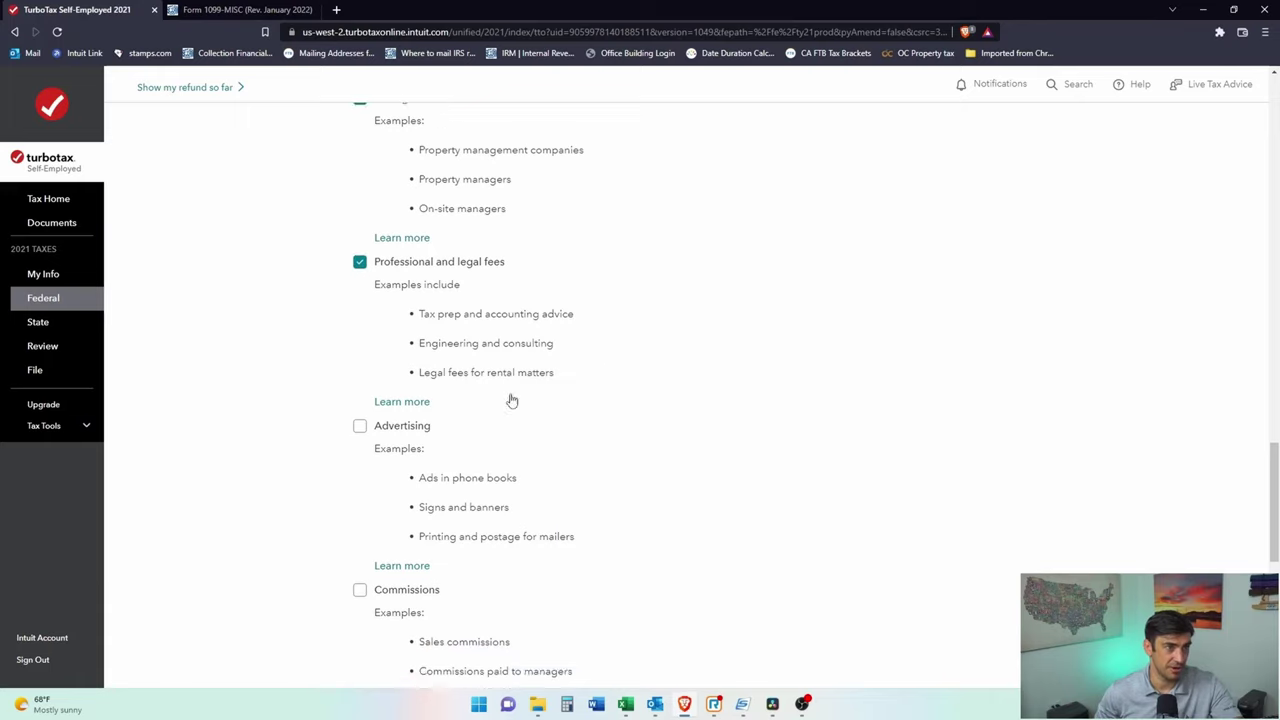
{"action": "scroll", "coordinate": [569, 423], "scroll_direction": "down", "scroll_amount": 1}
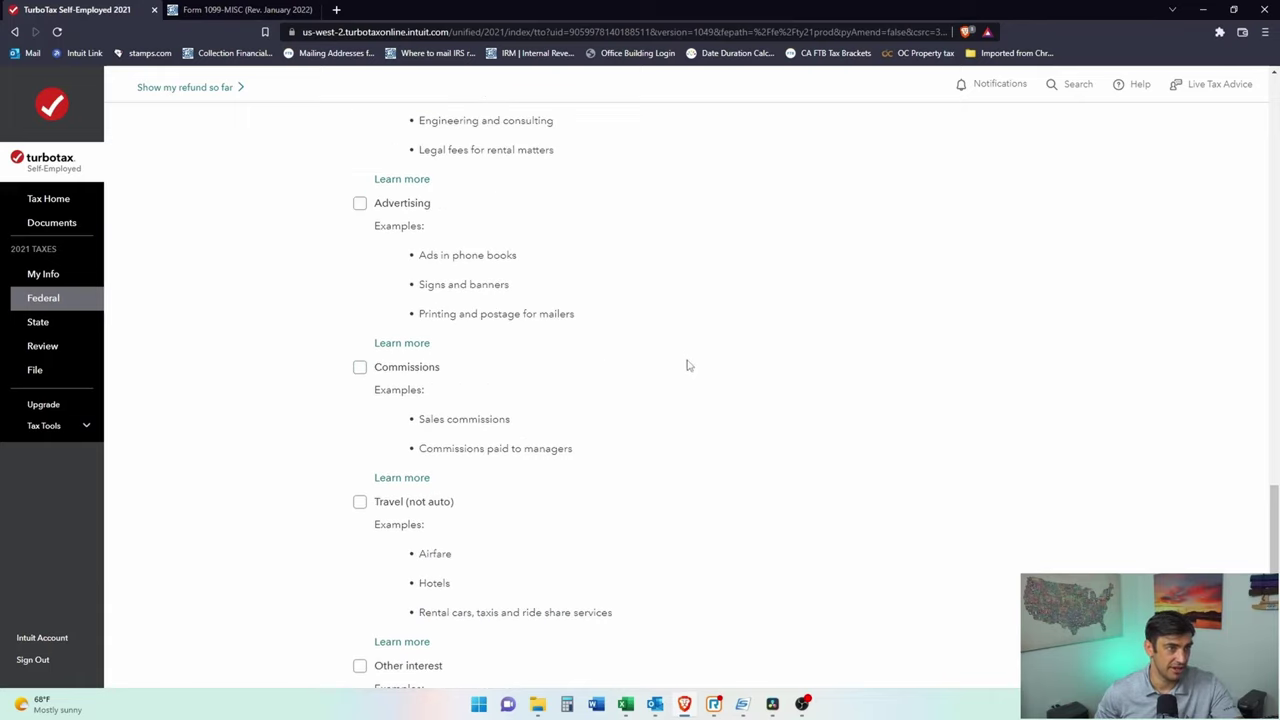
{"action": "scroll", "coordinate": [689, 369], "scroll_direction": "down", "scroll_amount": 1}
{"action": "scroll", "coordinate": [689, 369], "scroll_direction": "down", "scroll_amount": 1}
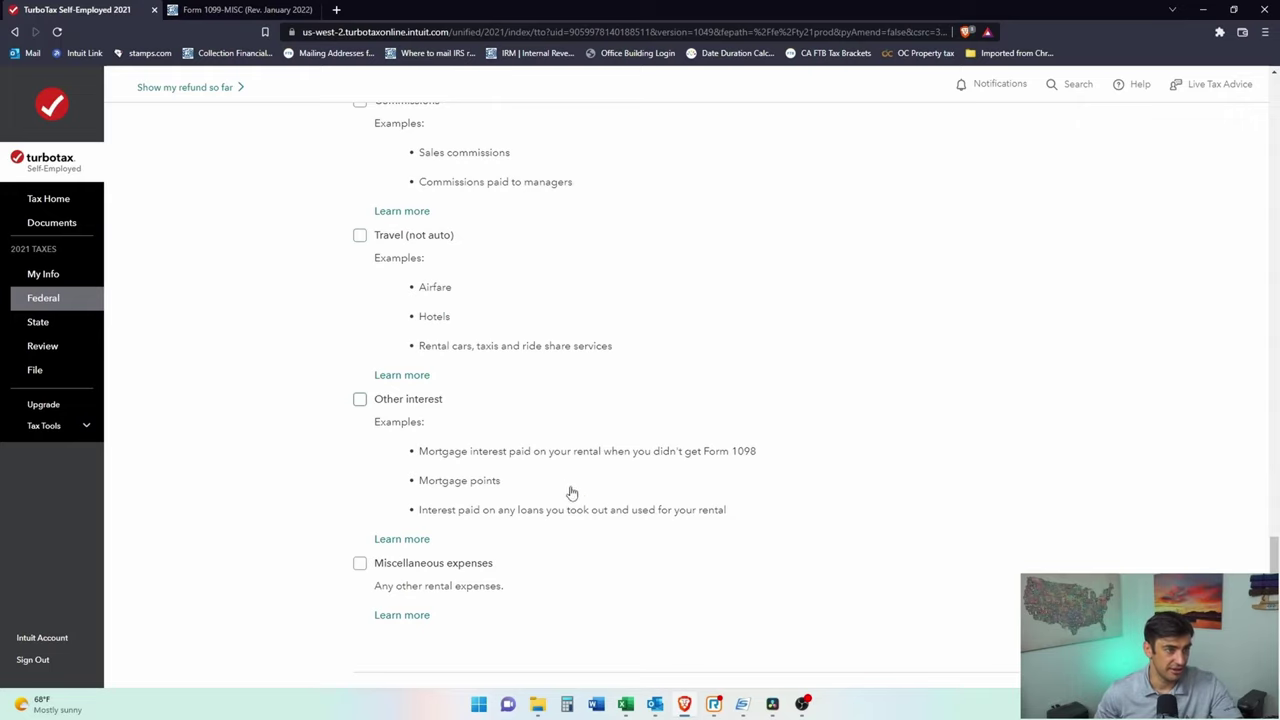
{"action": "scroll", "coordinate": [572, 492], "scroll_direction": "down", "scroll_amount": 1}
{"action": "left_click", "coordinate": [396, 546]}
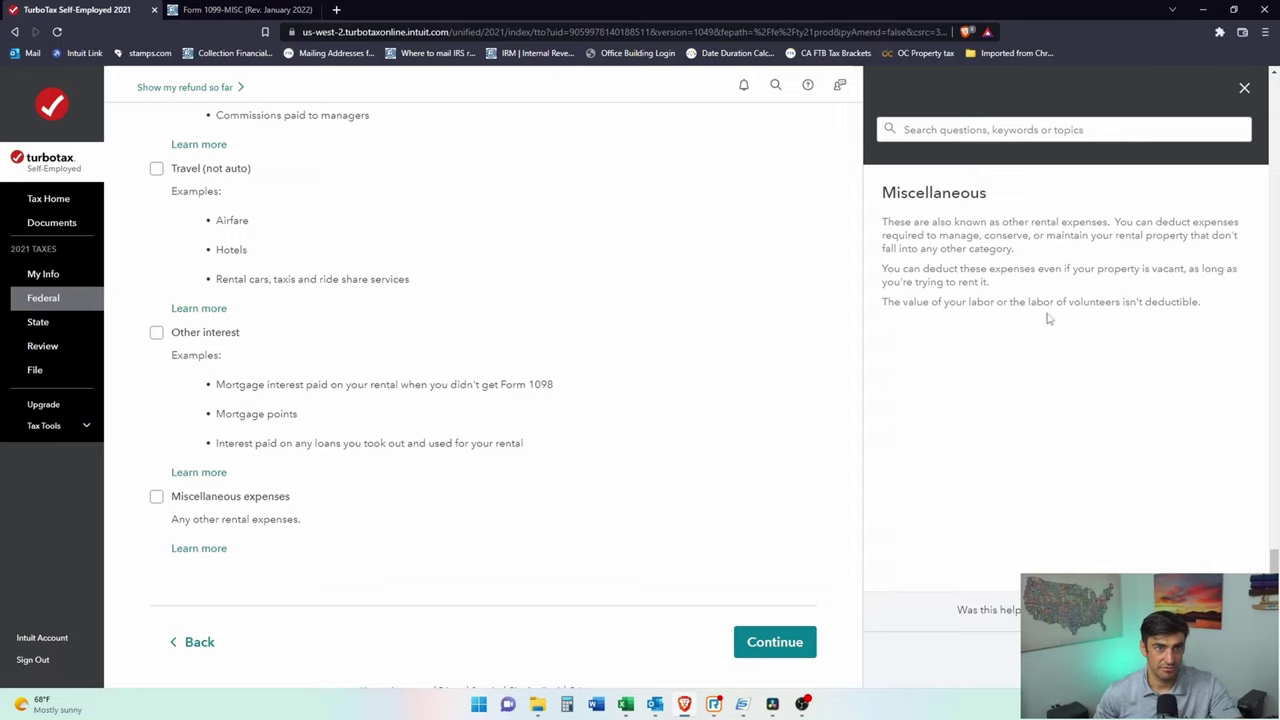
{"action": "left_click", "coordinate": [1245, 89]}
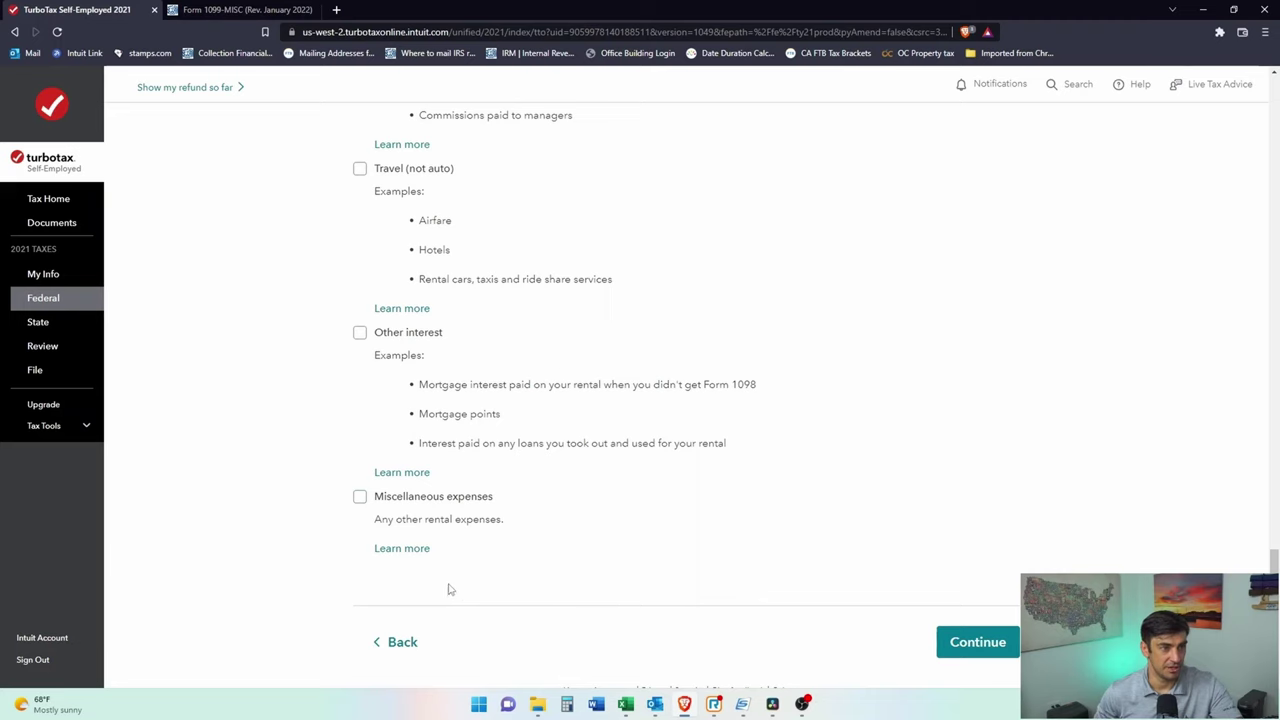
{"action": "left_click", "coordinate": [966, 650]}
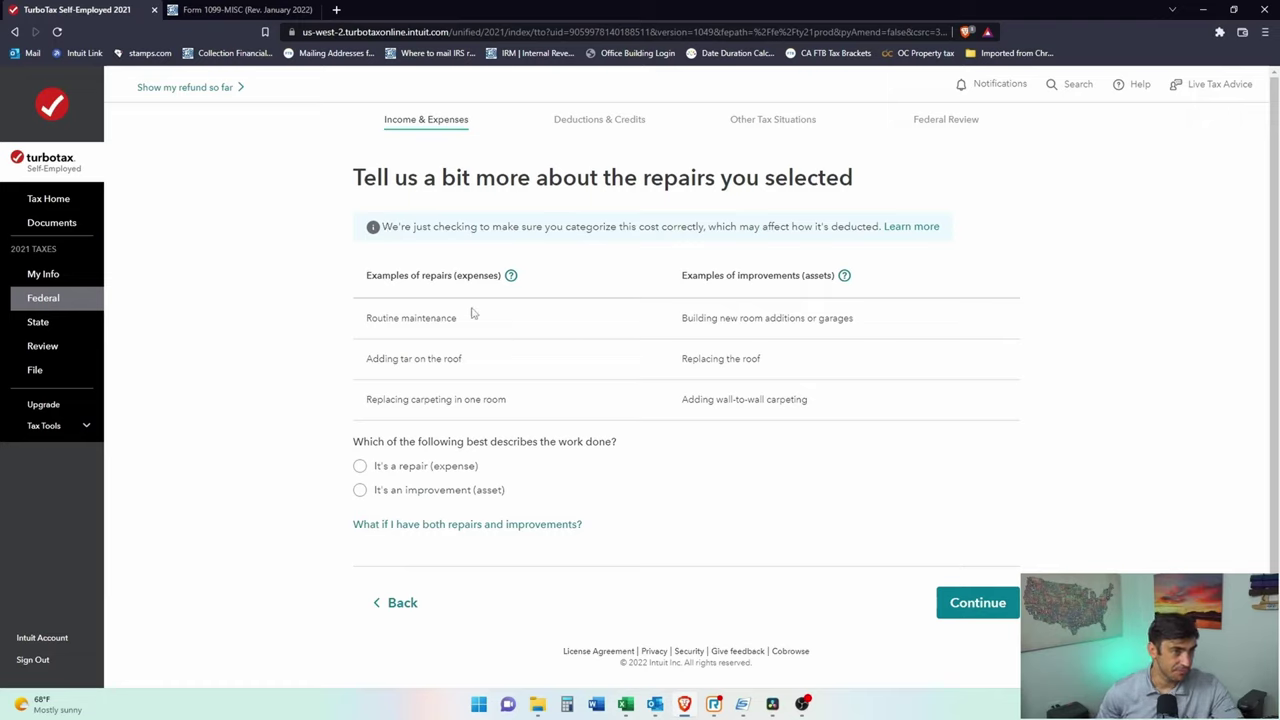
Step: Classify Main St's work as 'It's a repair (expense)', not an improvement, and continue
{"action": "left_click_drag", "start_coordinate": [465, 318], "coordinate": [366, 320]}
{"action": "left_click", "coordinate": [448, 376]}
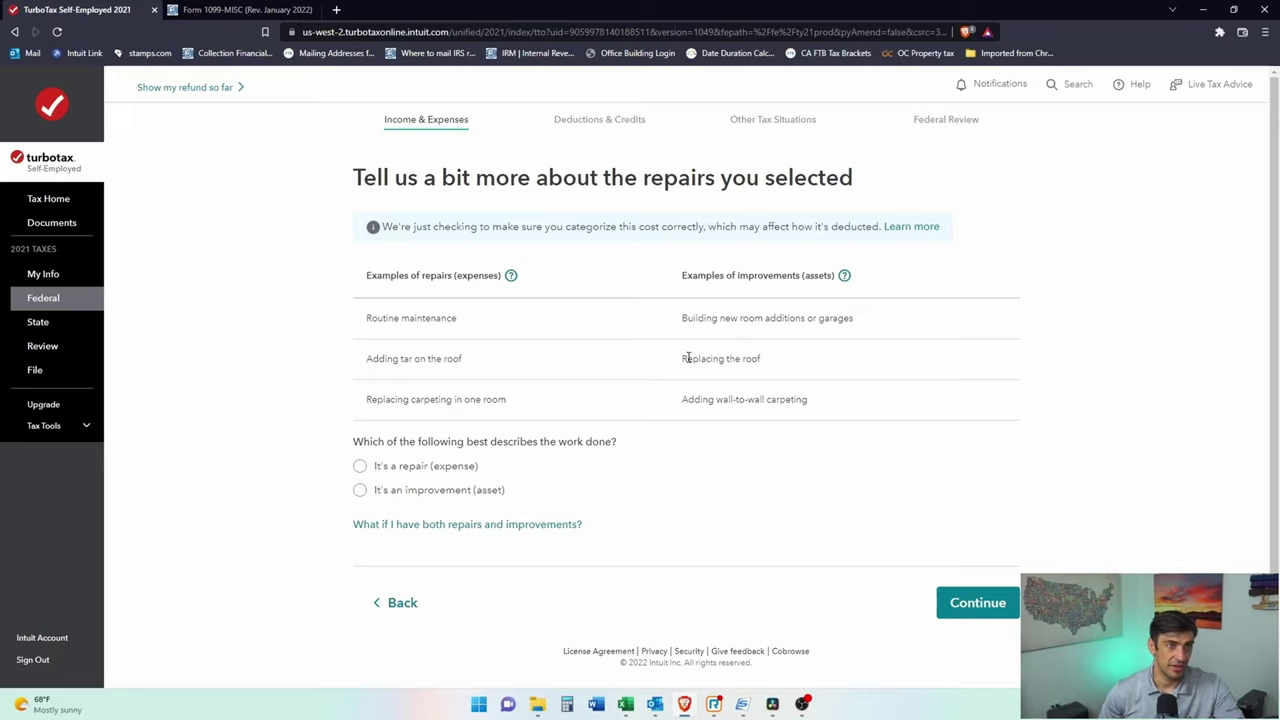
{"action": "left_click_drag", "start_coordinate": [688, 358], "coordinate": [772, 368]}
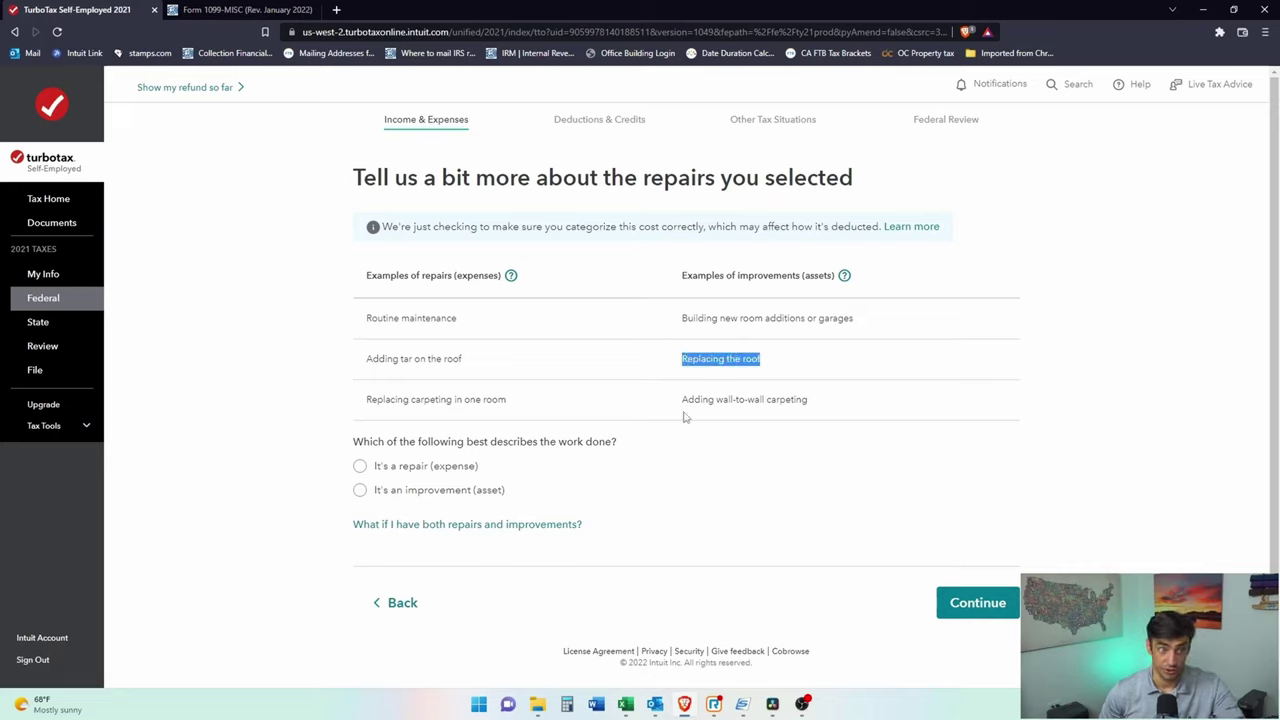
{"action": "left_click", "coordinate": [364, 469]}
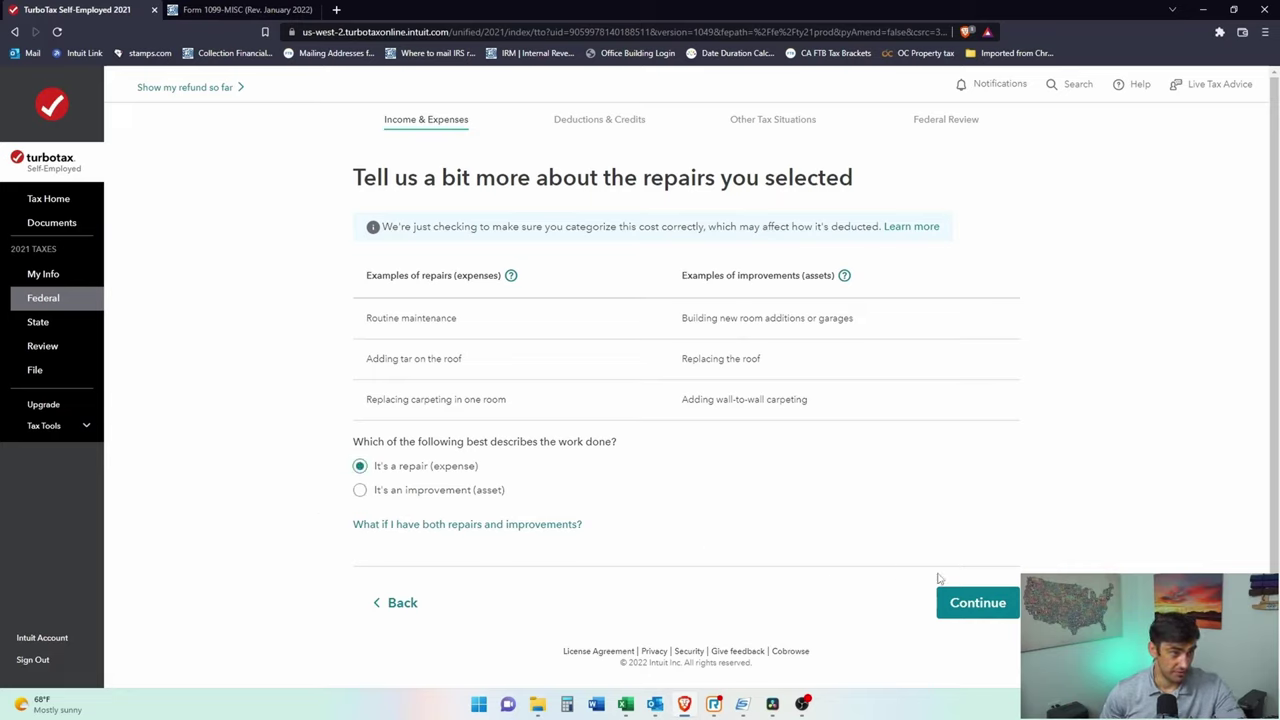
{"action": "left_click", "coordinate": [984, 603]}
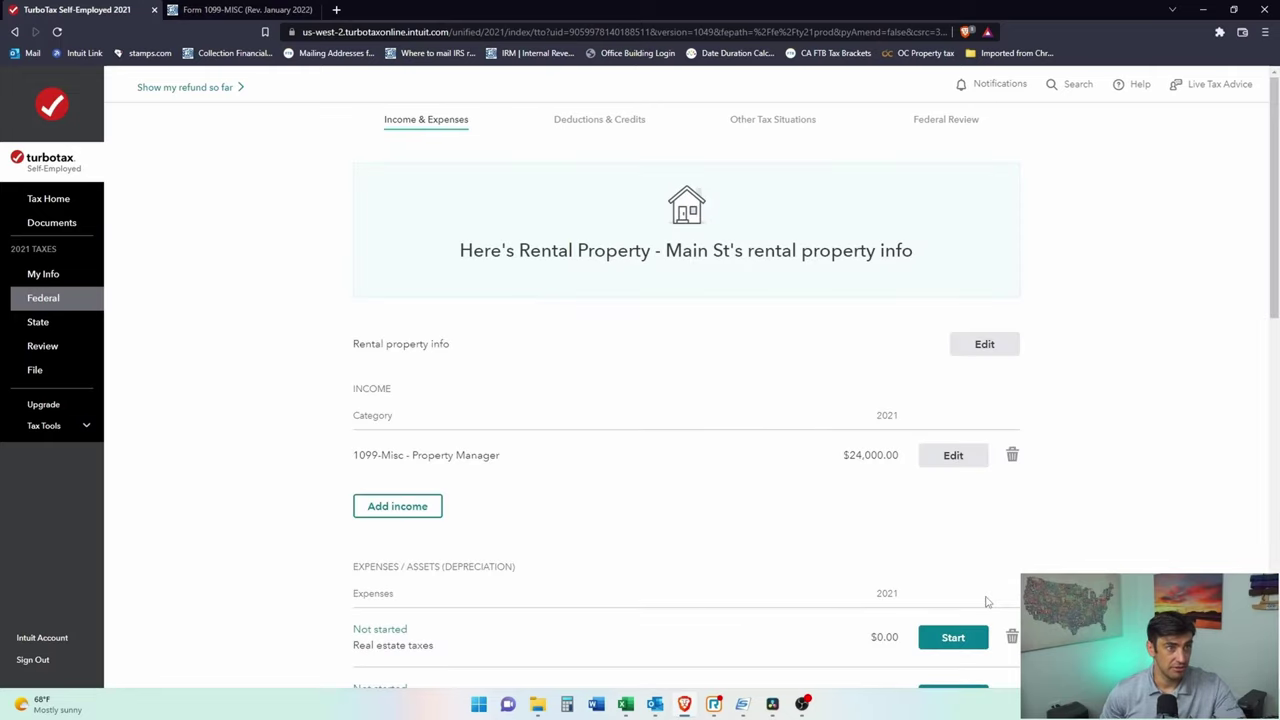
Step: Enter Main St's real estate taxes of $2,500 and insurance premiums of $950
{"action": "scroll", "coordinate": [1075, 462], "scroll_direction": "down", "scroll_amount": 3}
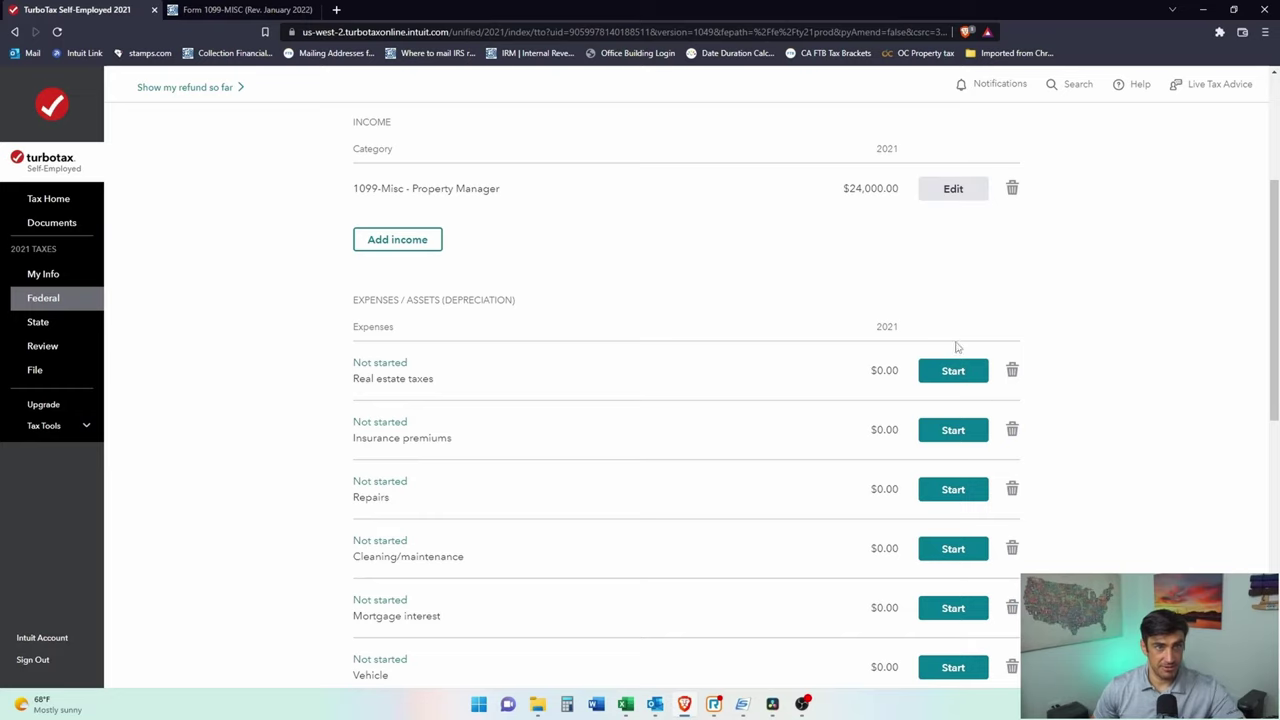
{"action": "left_click", "coordinate": [965, 372]}
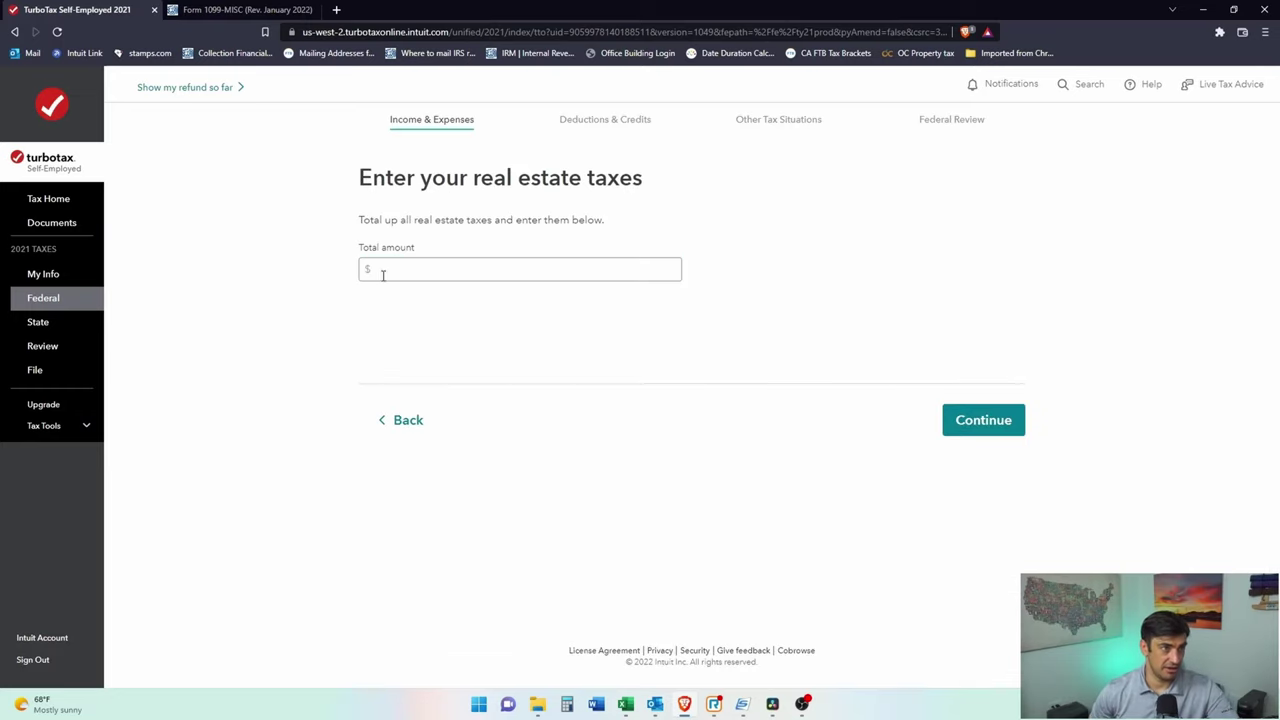
{"action": "left_click", "coordinate": [382, 274]}
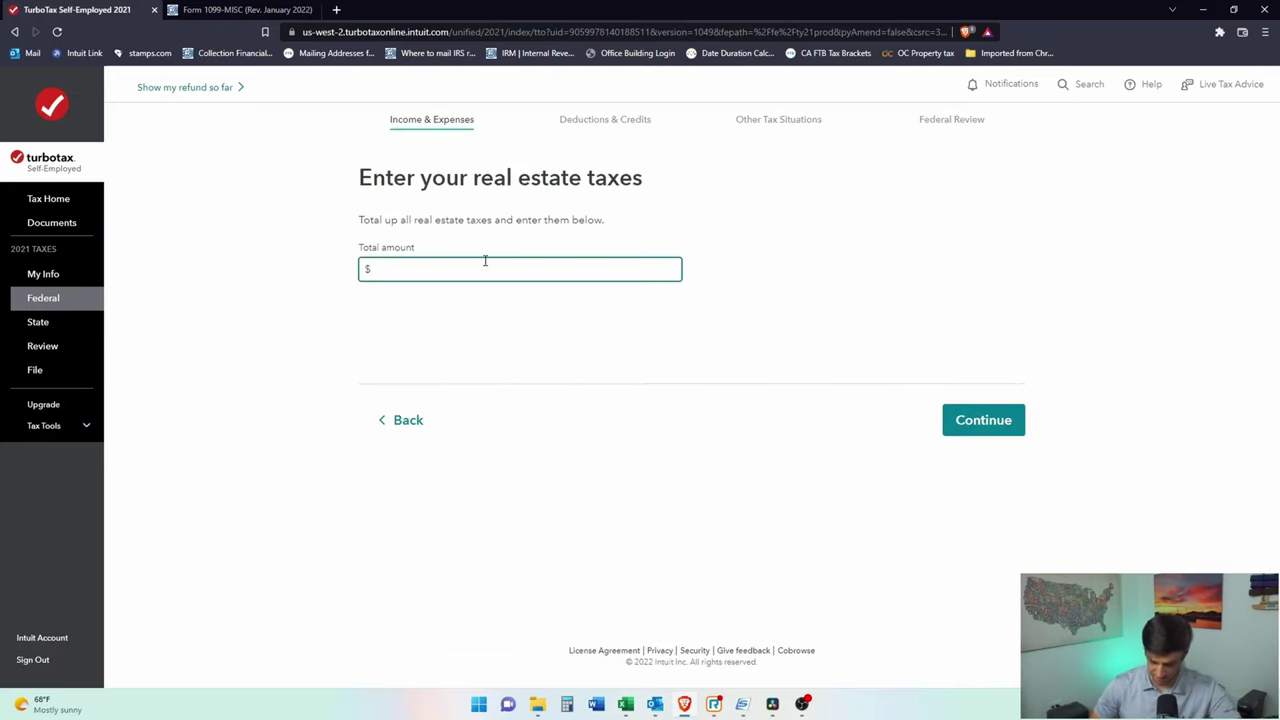
{"action": "type", "text": "2,5"}
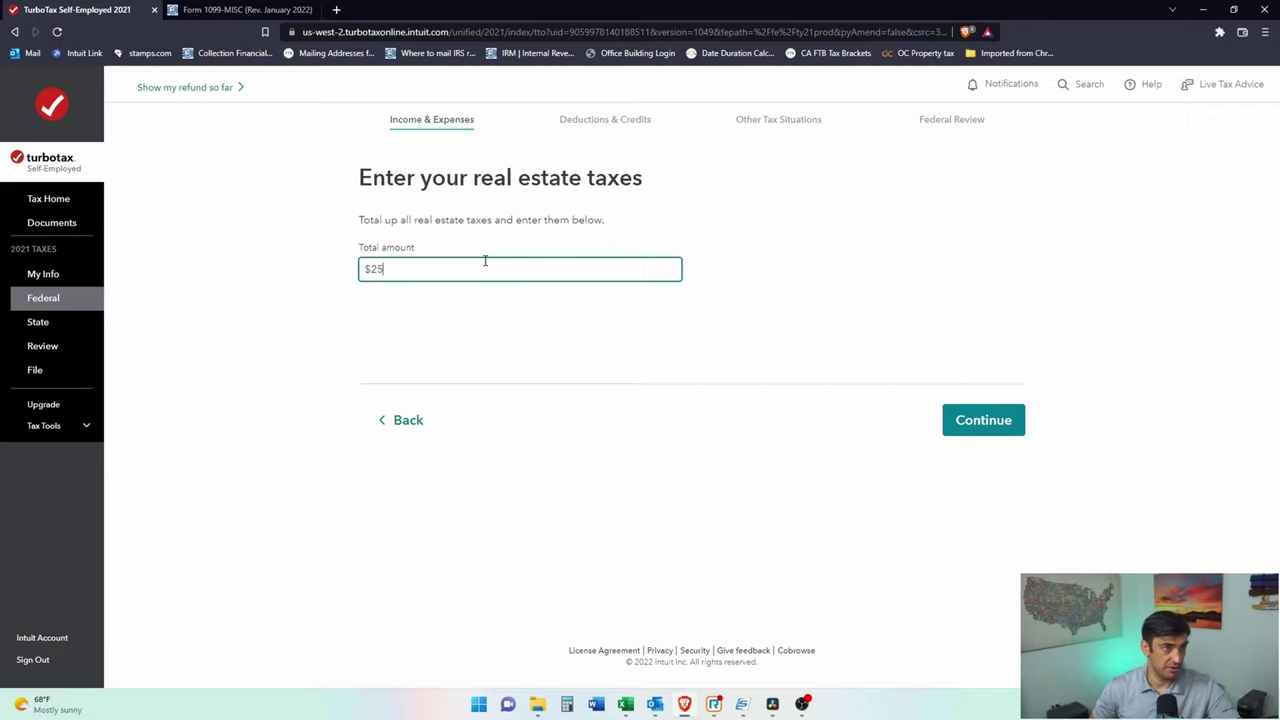
{"action": "type", "text": "00"}
{"action": "left_click", "coordinate": [957, 432]}
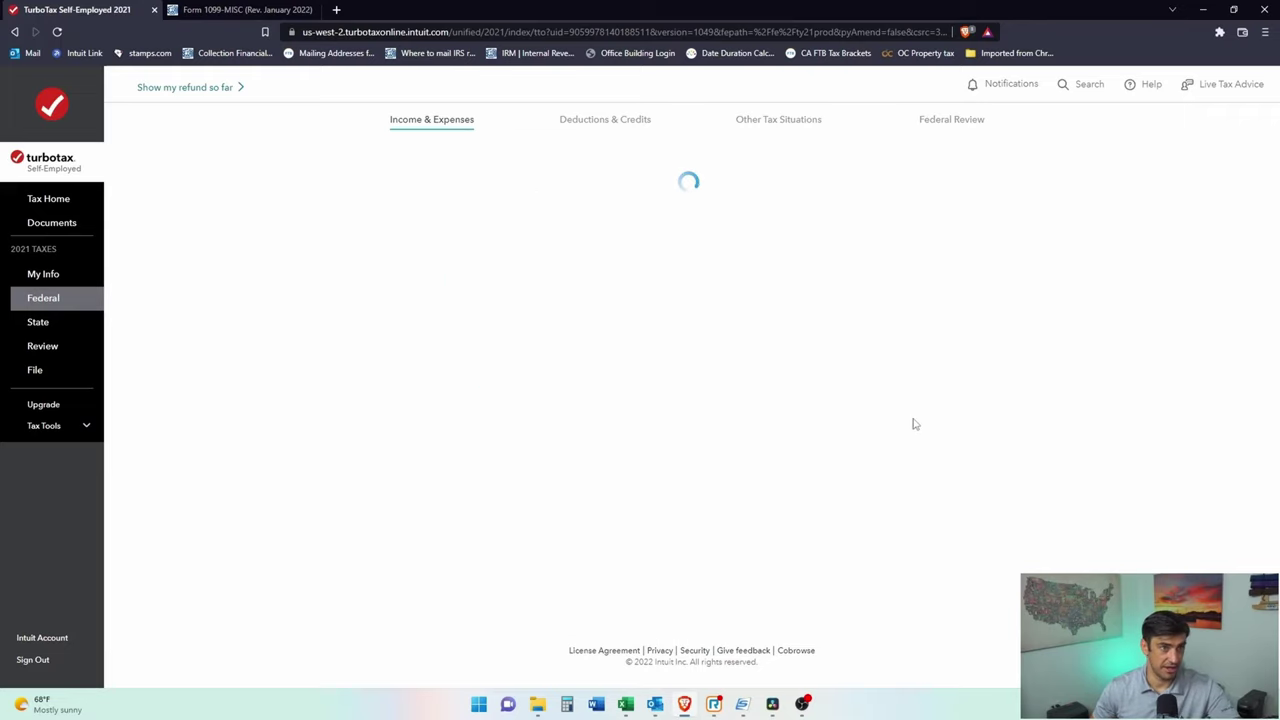
{"action": "scroll", "coordinate": [792, 455], "scroll_direction": "down", "scroll_amount": 3}
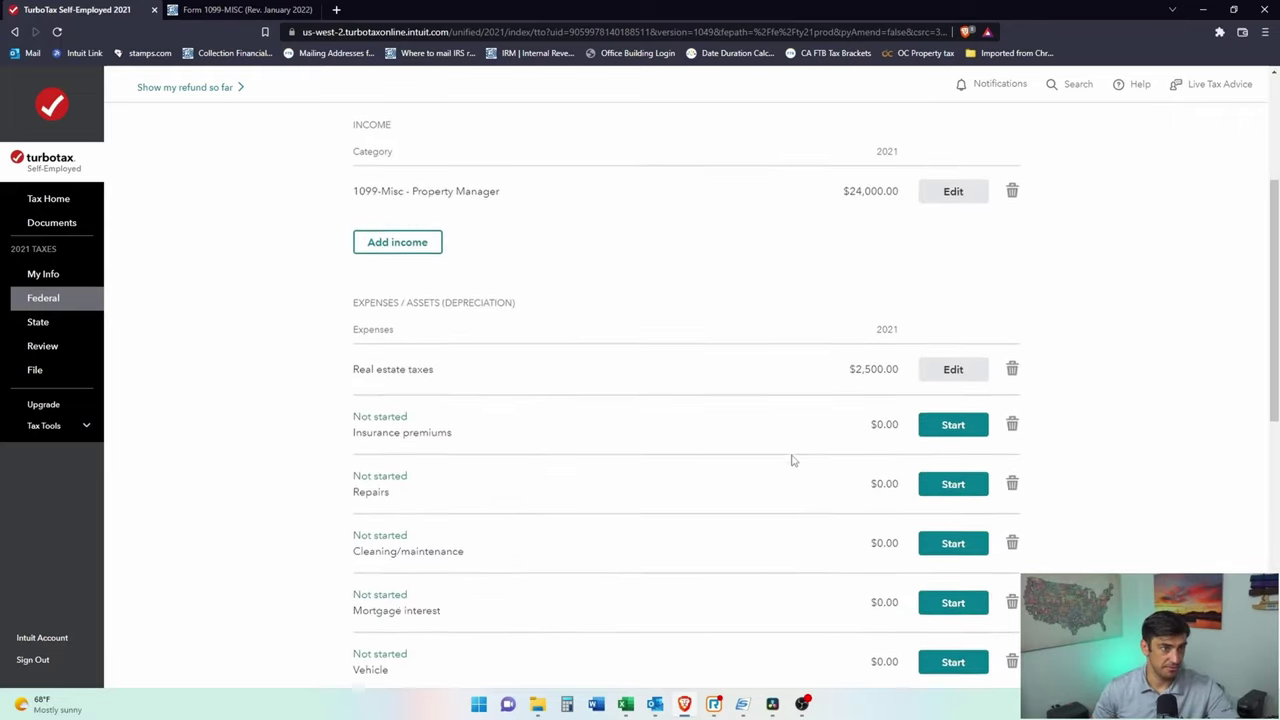
{"action": "left_click", "coordinate": [952, 432]}
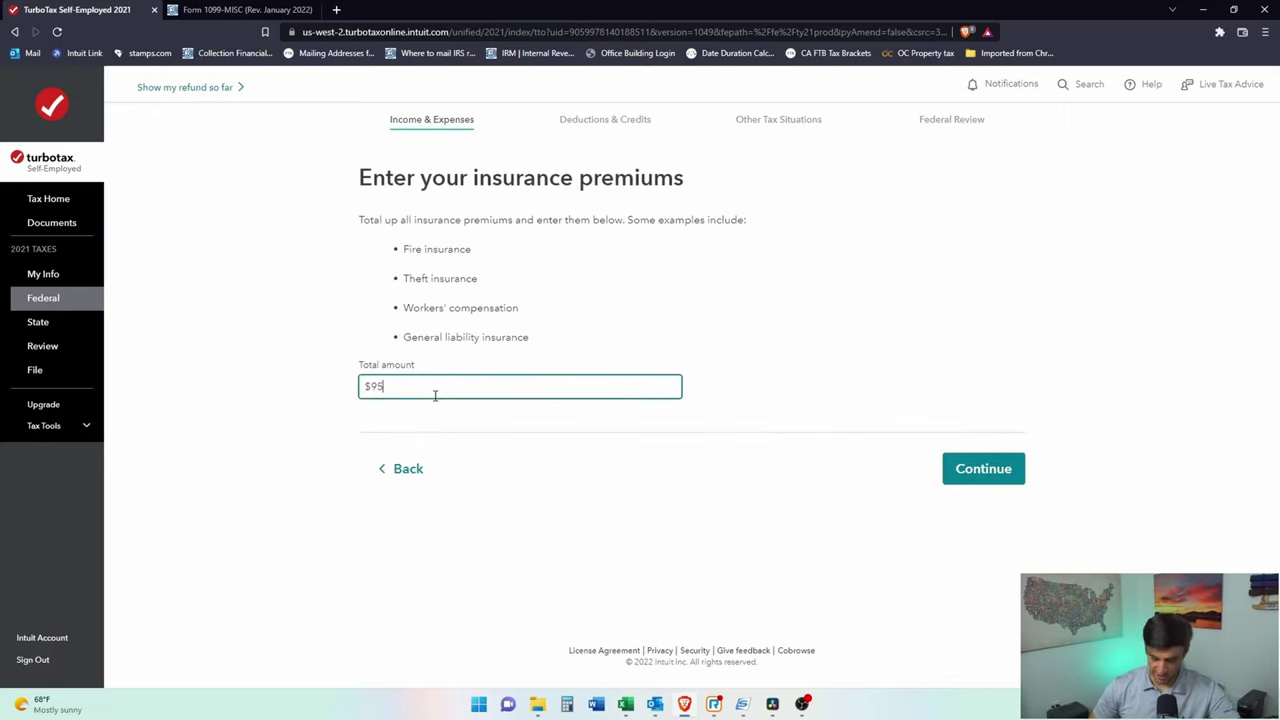
{"action": "left_click", "coordinate": [1005, 480]}
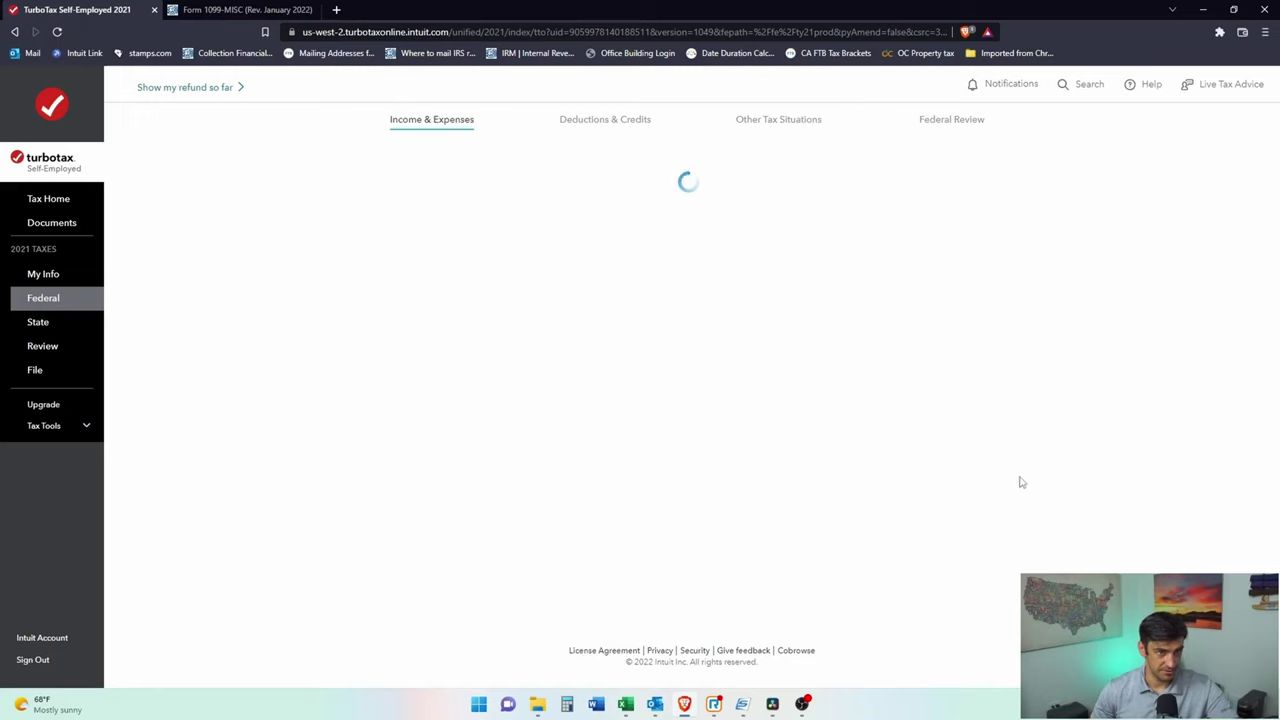
Step: Record $315 in repair expenses for the rental
{"action": "scroll", "coordinate": [990, 470], "scroll_direction": "down", "scroll_amount": 5}
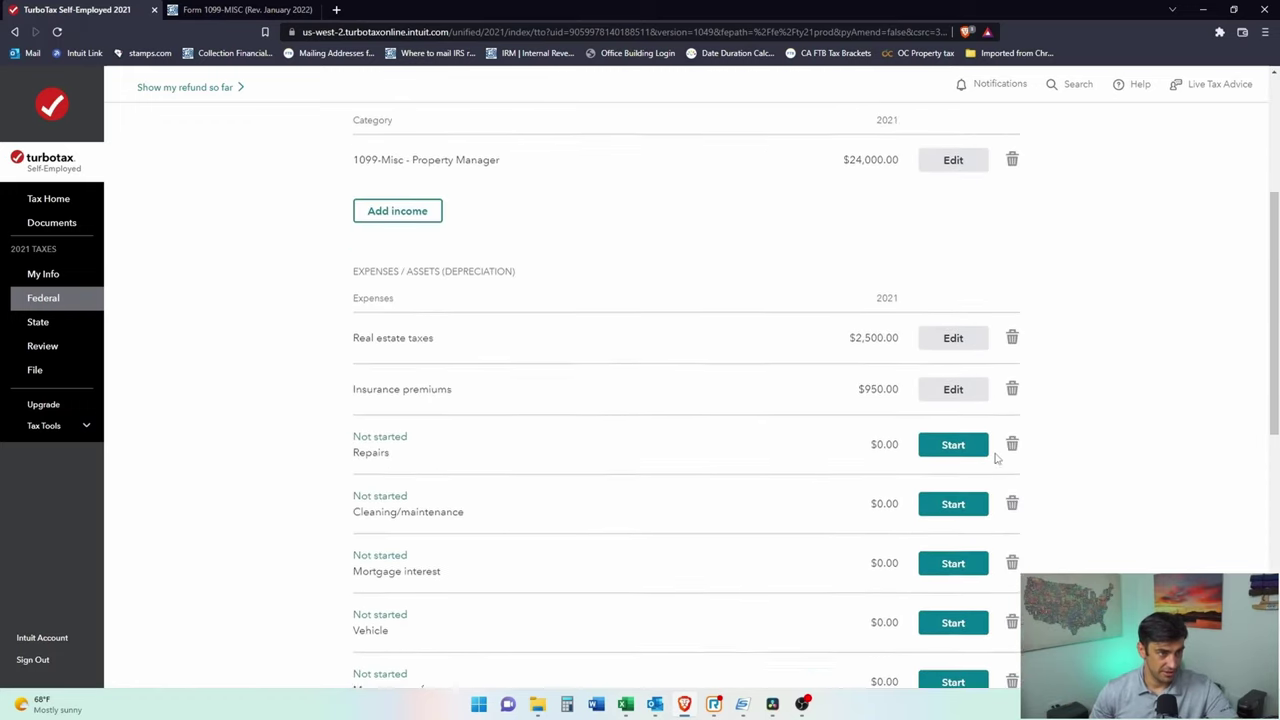
{"action": "left_click", "coordinate": [951, 282]}
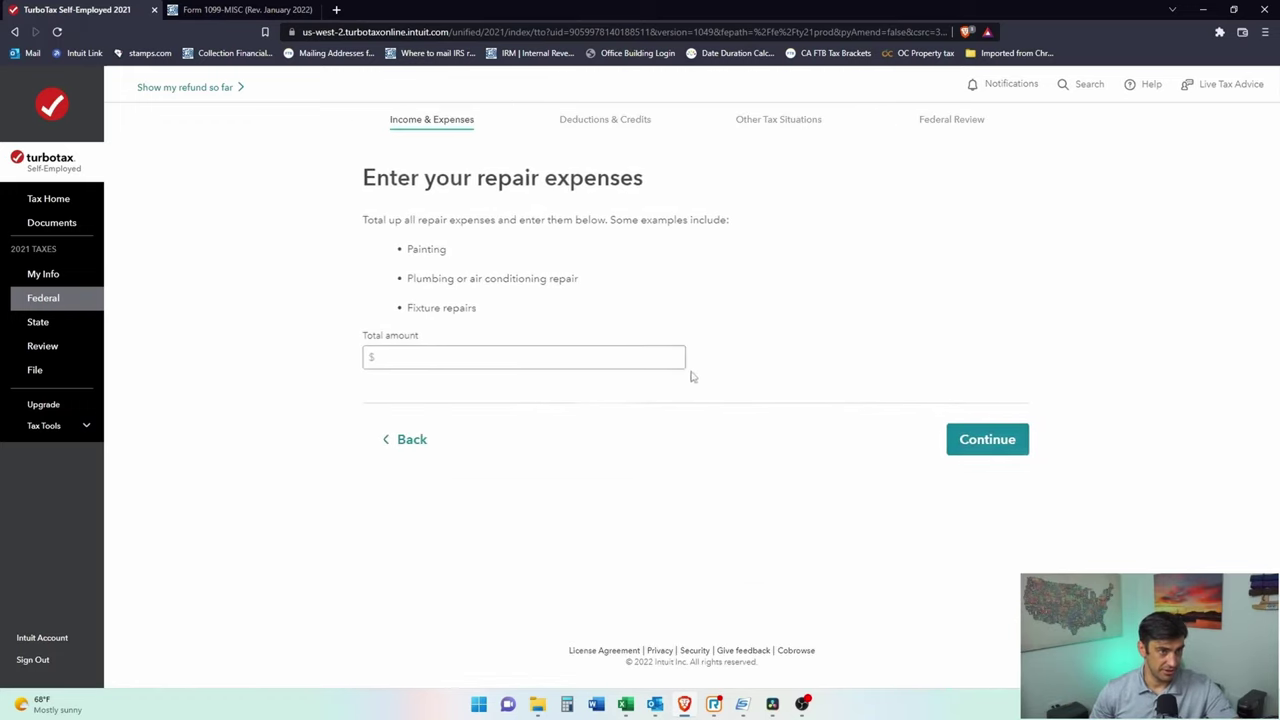
{"action": "left_click", "coordinate": [543, 356]}
{"action": "left_click_drag", "start_coordinate": [456, 276], "coordinate": [401, 281]}
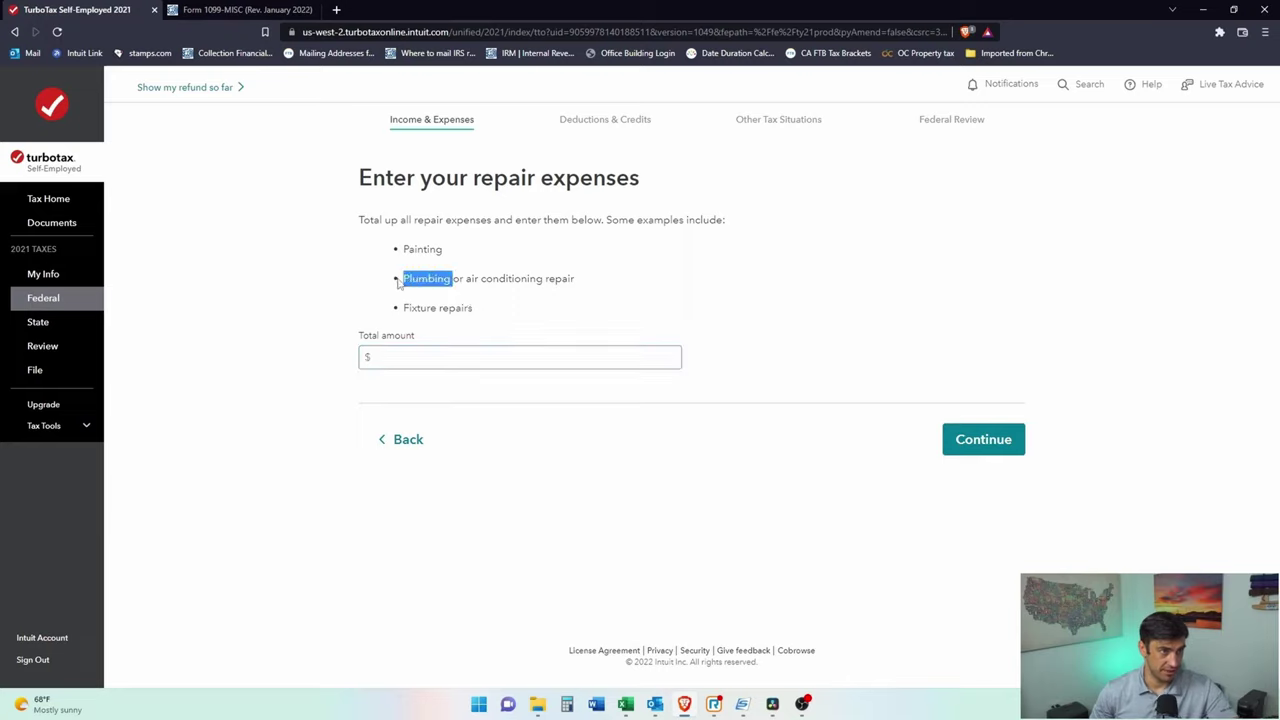
{"action": "left_click", "coordinate": [474, 362]}
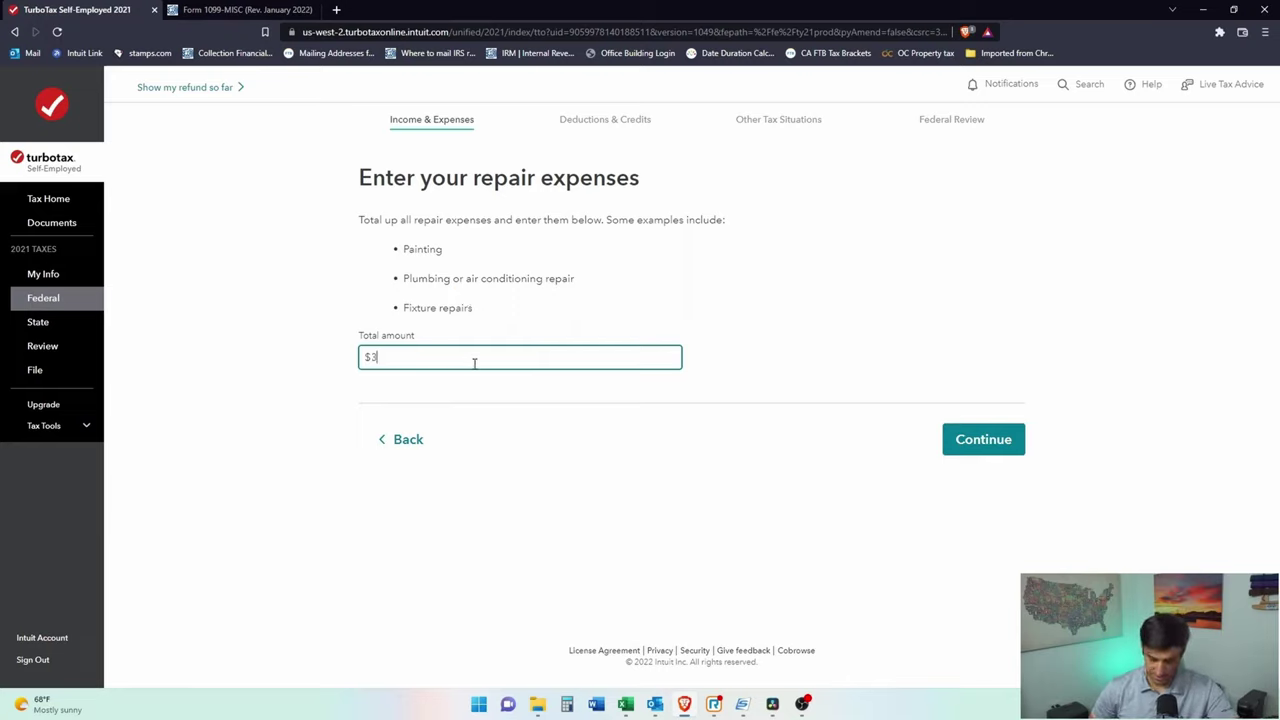
{"action": "left_click", "coordinate": [985, 468]}
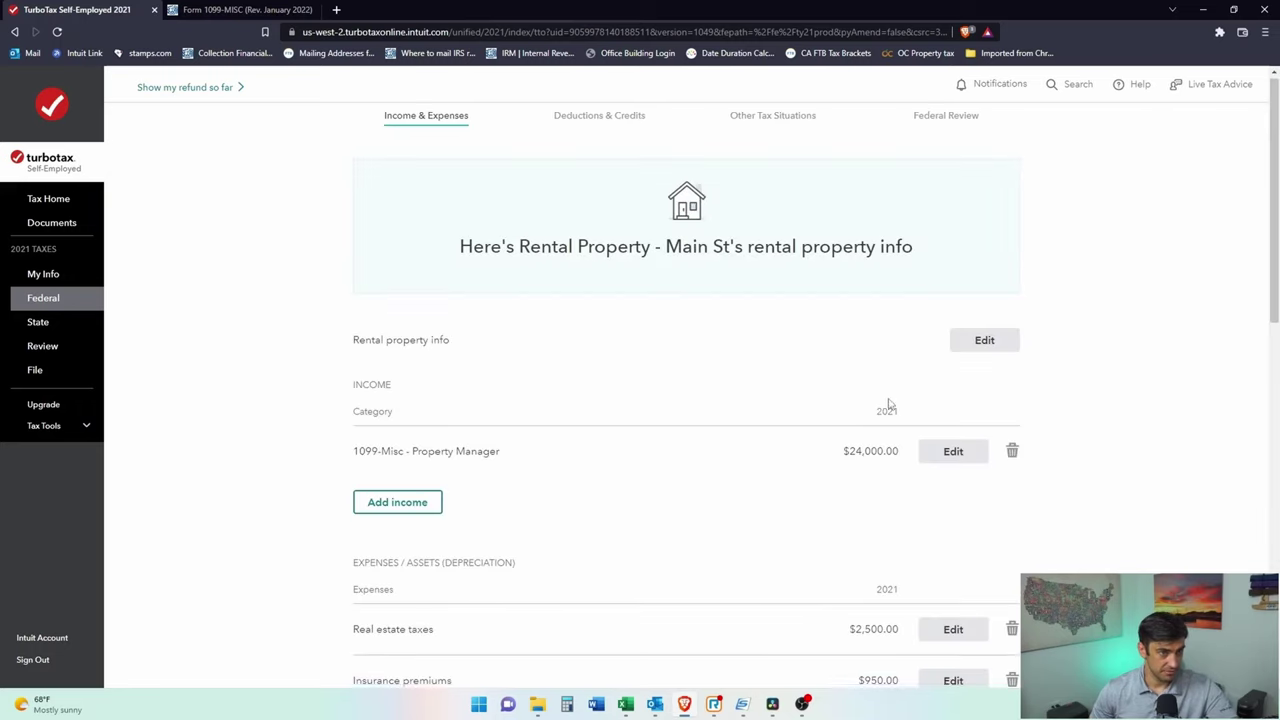
Step: Record $1,200 in cleaning and maintenance expenses
{"action": "scroll", "coordinate": [951, 437], "scroll_direction": "down", "scroll_amount": 3}
{"action": "scroll", "coordinate": [963, 455], "scroll_direction": "down", "scroll_amount": 1}
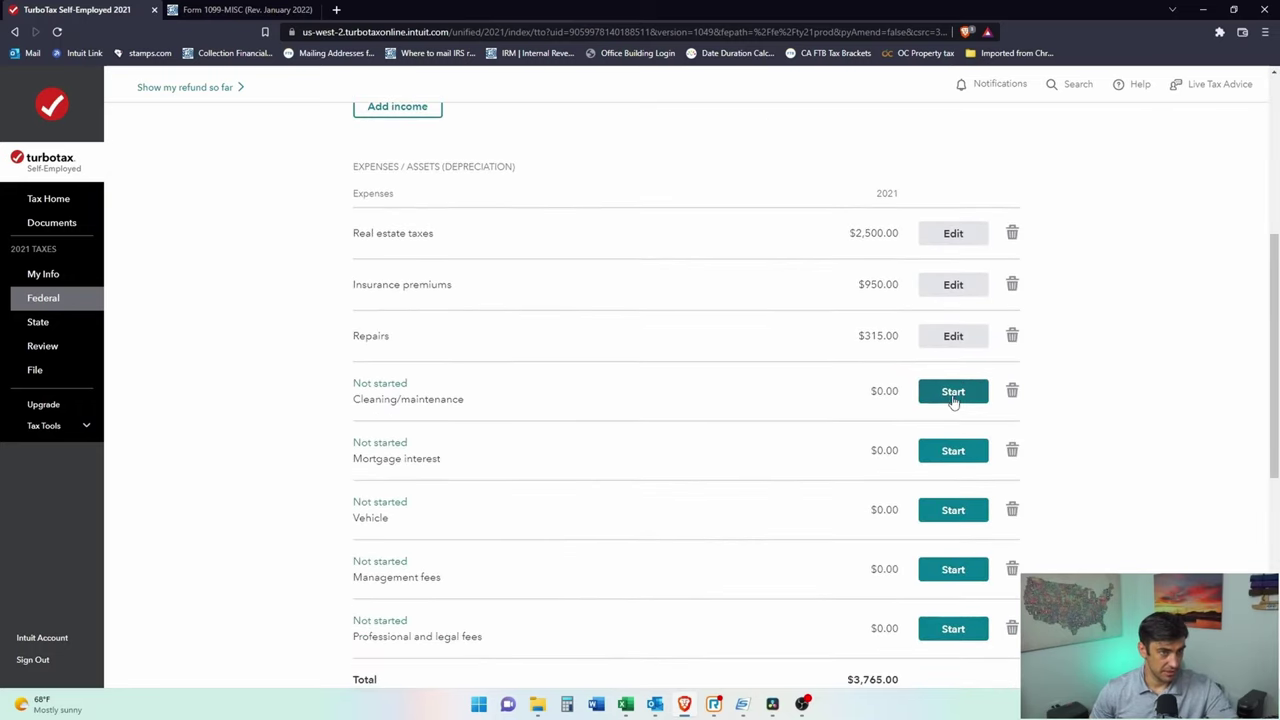
{"action": "left_click", "coordinate": [957, 398]}
{"action": "left_click", "coordinate": [600, 385]}
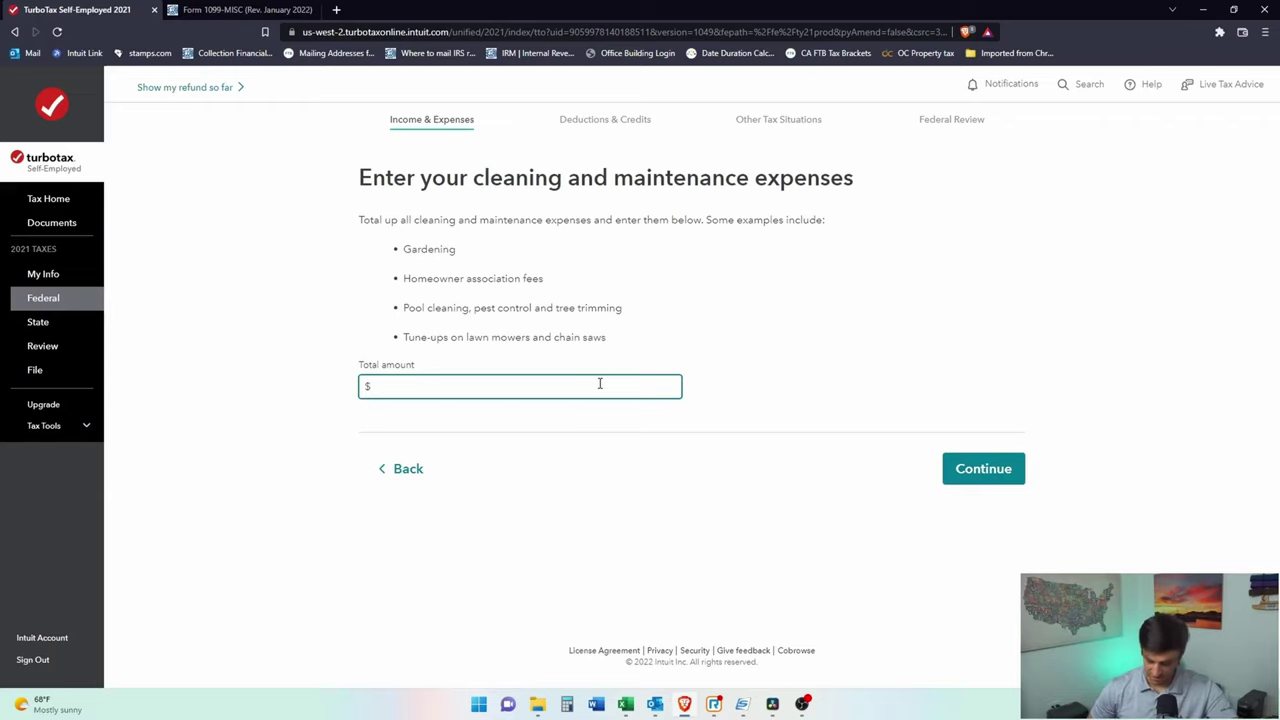
{"action": "type", "text": "1200"}
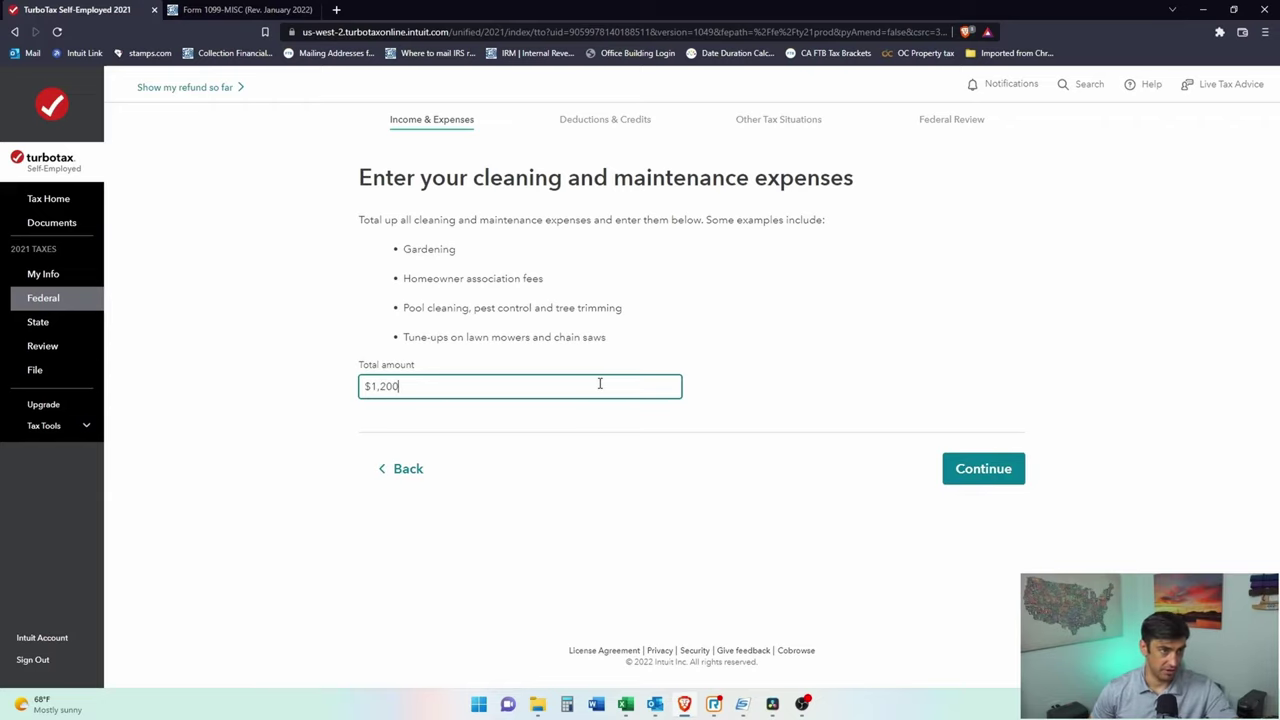
{"action": "left_click", "coordinate": [1014, 482]}
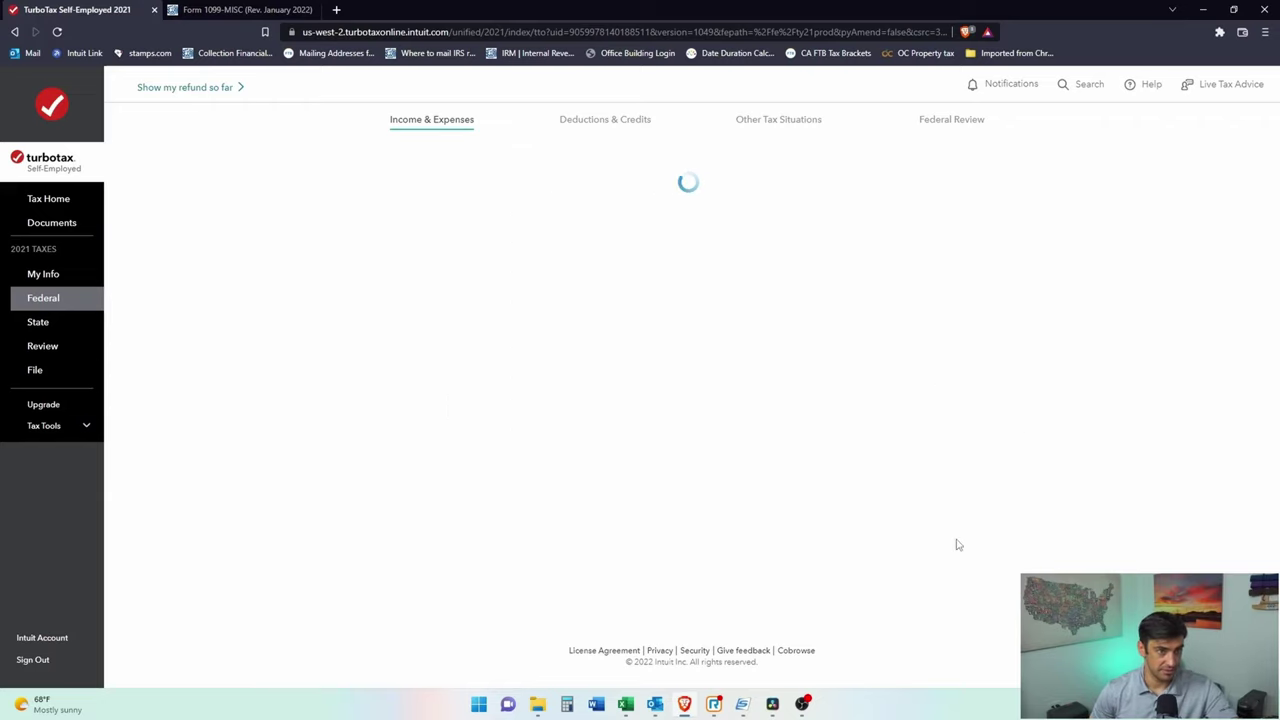
Step: Start the mortgage interest entry and review its mention of Form(s) 1098
{"action": "scroll", "coordinate": [957, 537], "scroll_direction": "down", "scroll_amount": 4}
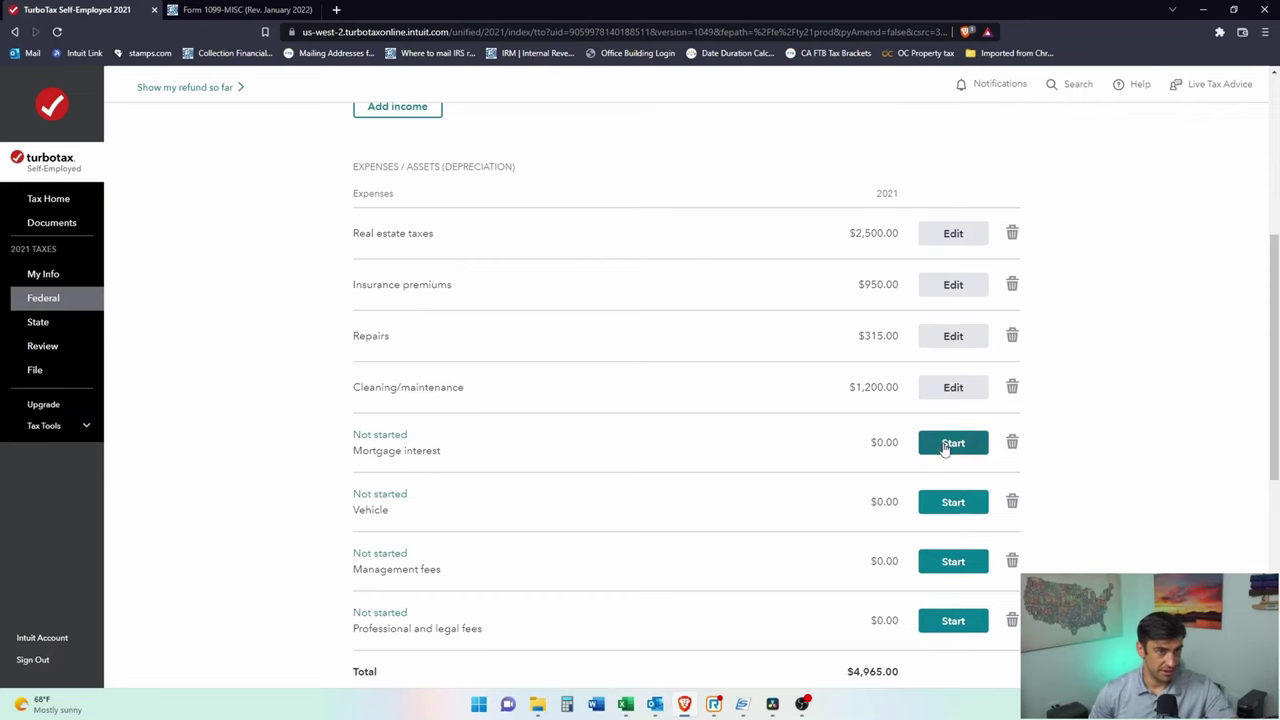
{"action": "left_click", "coordinate": [945, 446]}
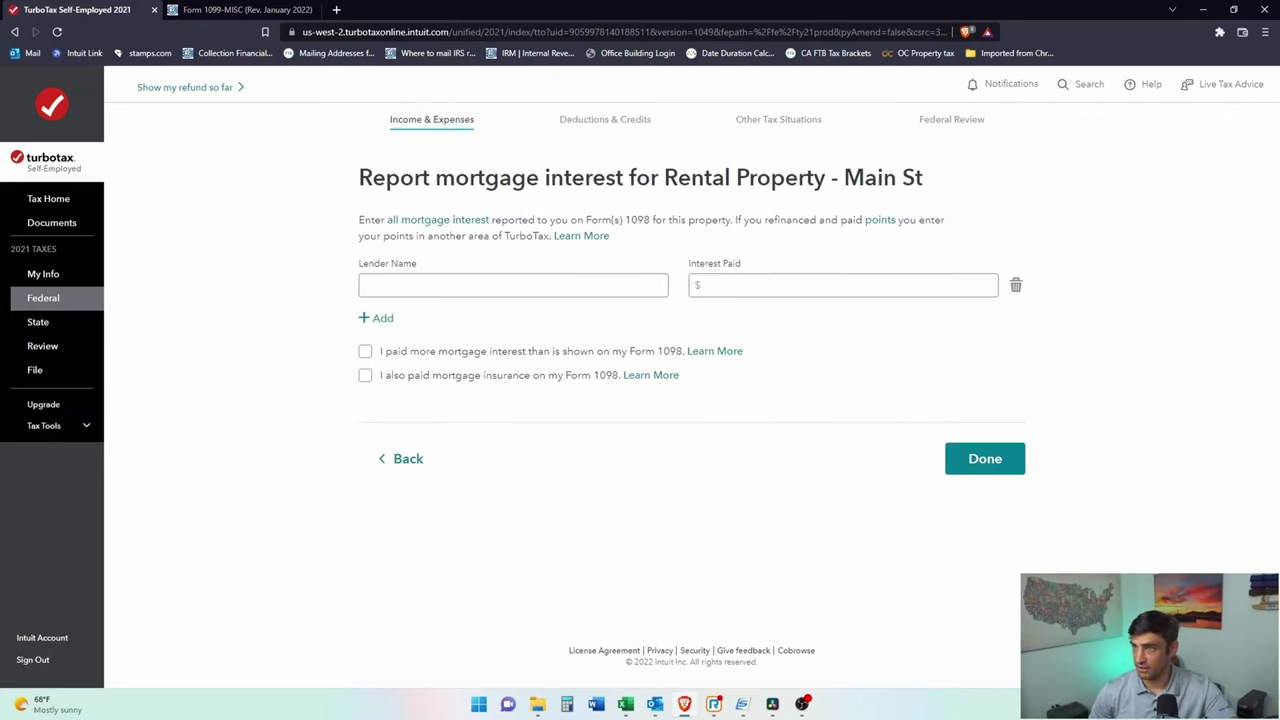
{"action": "key", "text": "super+e"}
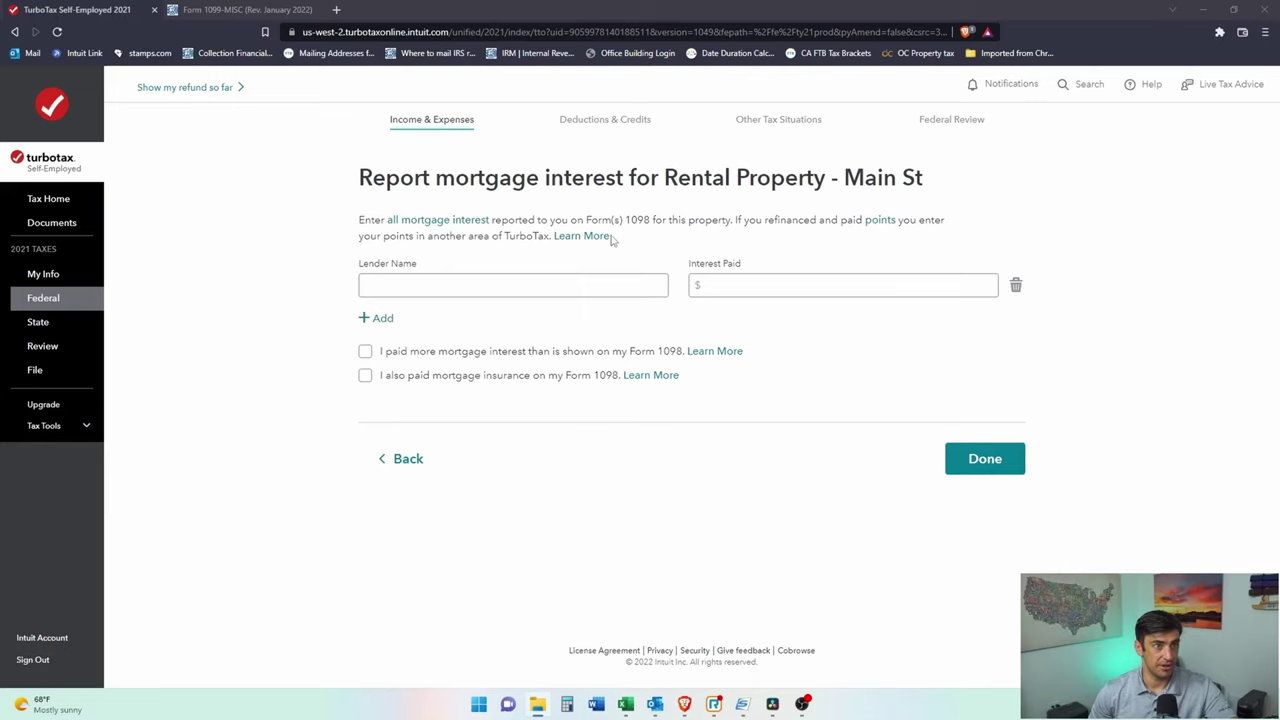
{"action": "left_click_drag", "start_coordinate": [587, 218], "coordinate": [694, 221]}
{"action": "left_click", "coordinate": [752, 234]}
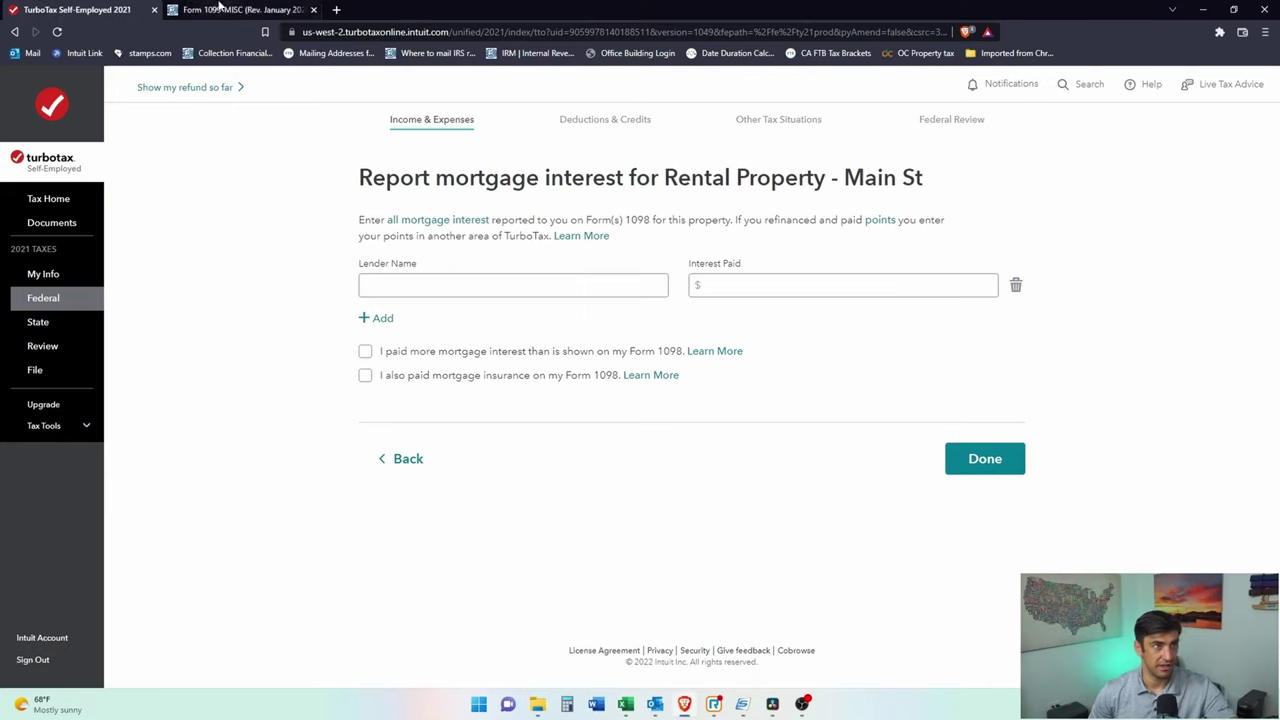
Step: Search '1098-mort' in a new tab and open the IRS About Form 1098 page
{"action": "left_click", "coordinate": [338, 11]}
{"action": "type", "text": "1098-"}
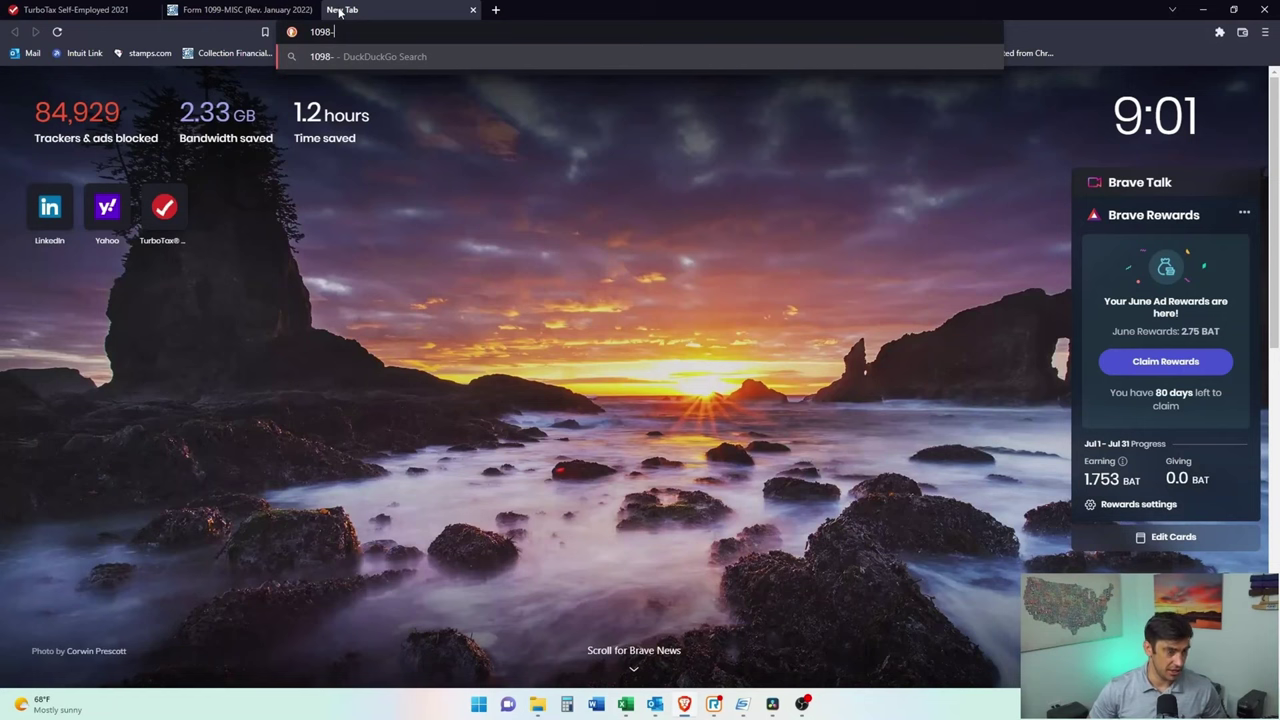
{"action": "type", "text": "mort"}
{"action": "key", "text": "Return"}
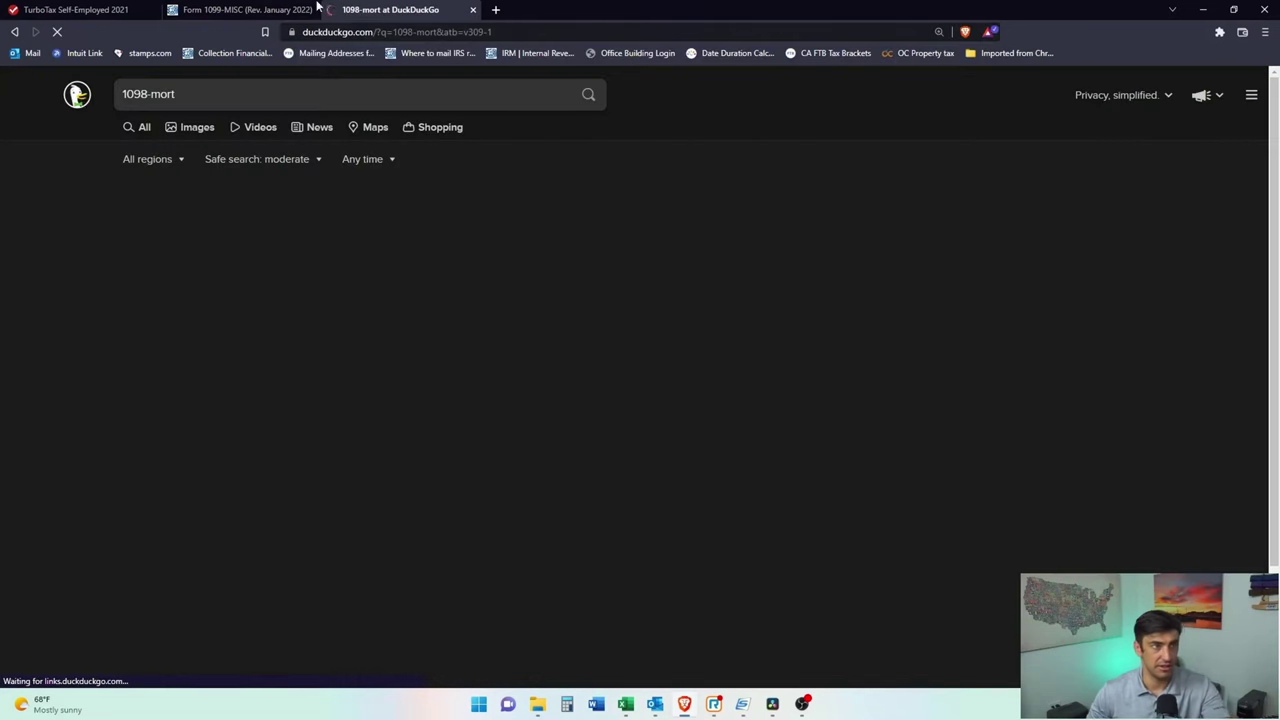
{"action": "scroll", "coordinate": [258, 550], "scroll_direction": "down", "scroll_amount": 2}
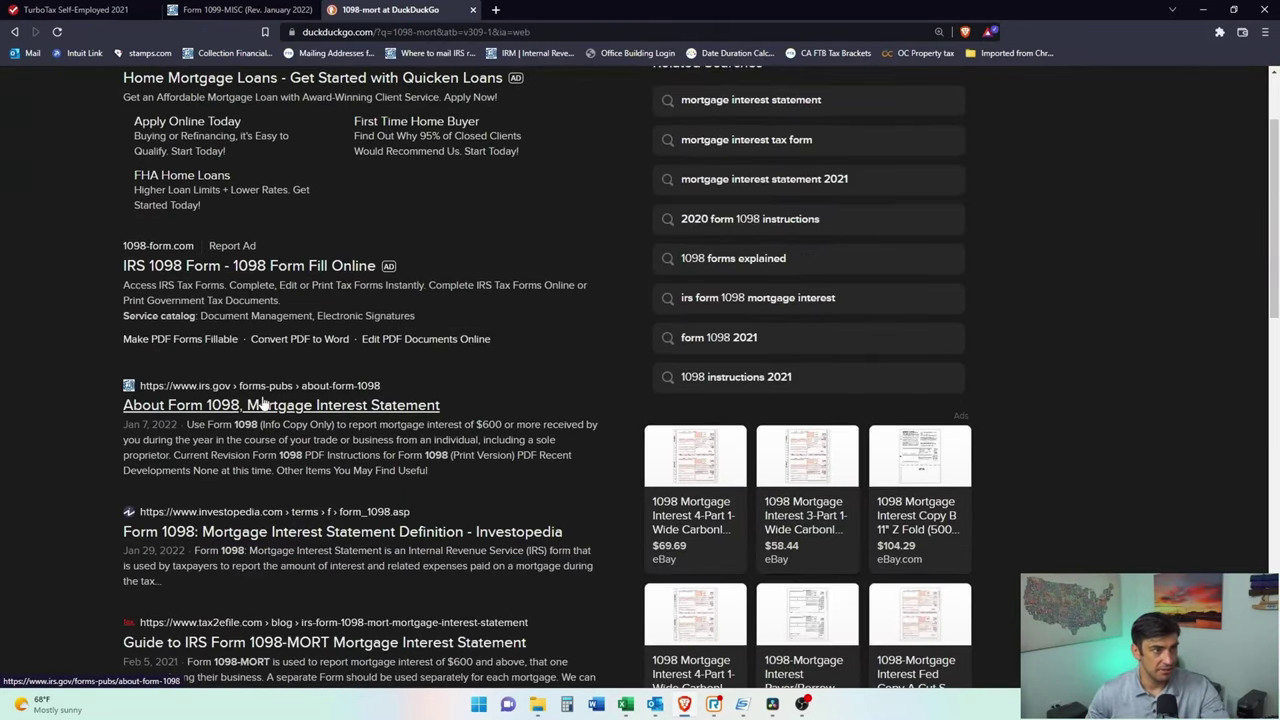
{"action": "left_click", "coordinate": [262, 403]}
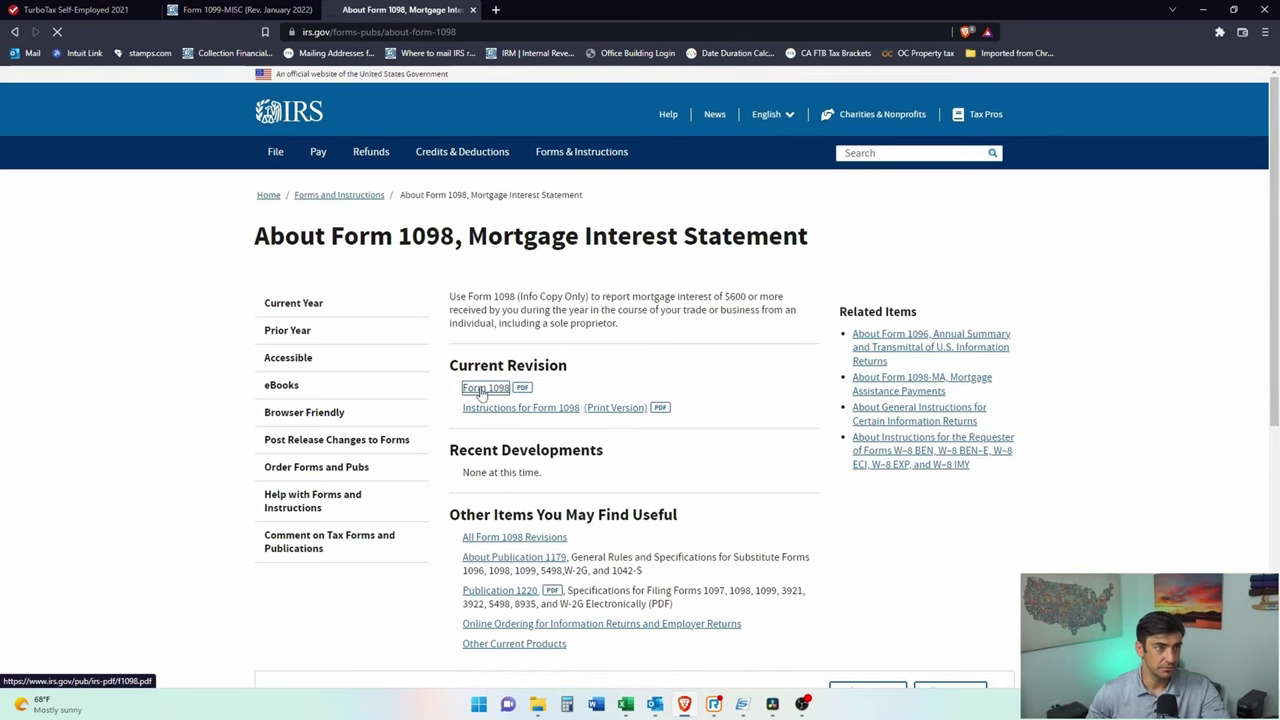
Step: Open the Form 1098 PDF and find box 1's mortgage interest label
{"action": "left_click", "coordinate": [484, 389]}
{"action": "scroll", "coordinate": [574, 281], "scroll_direction": "down", "scroll_amount": 3}
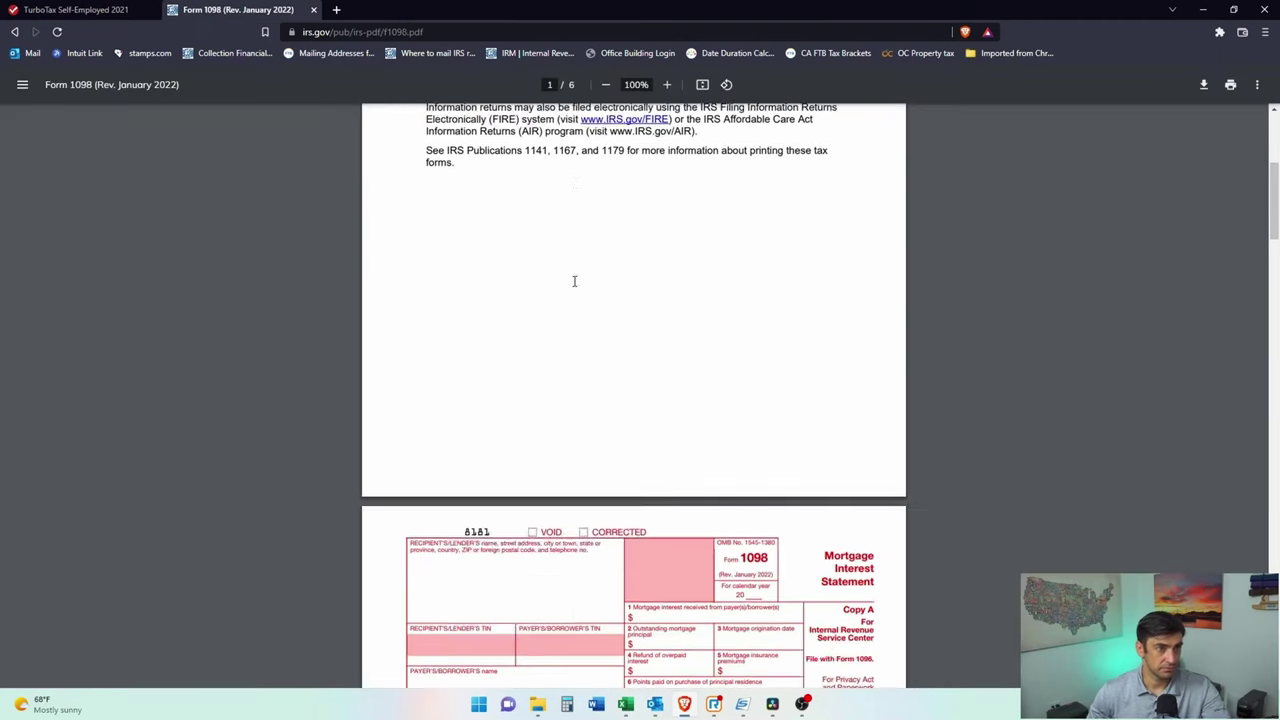
{"action": "scroll", "coordinate": [590, 300], "scroll_direction": "down", "scroll_amount": 10}
{"action": "scroll", "coordinate": [707, 362], "scroll_direction": "up", "scroll_amount": 3}
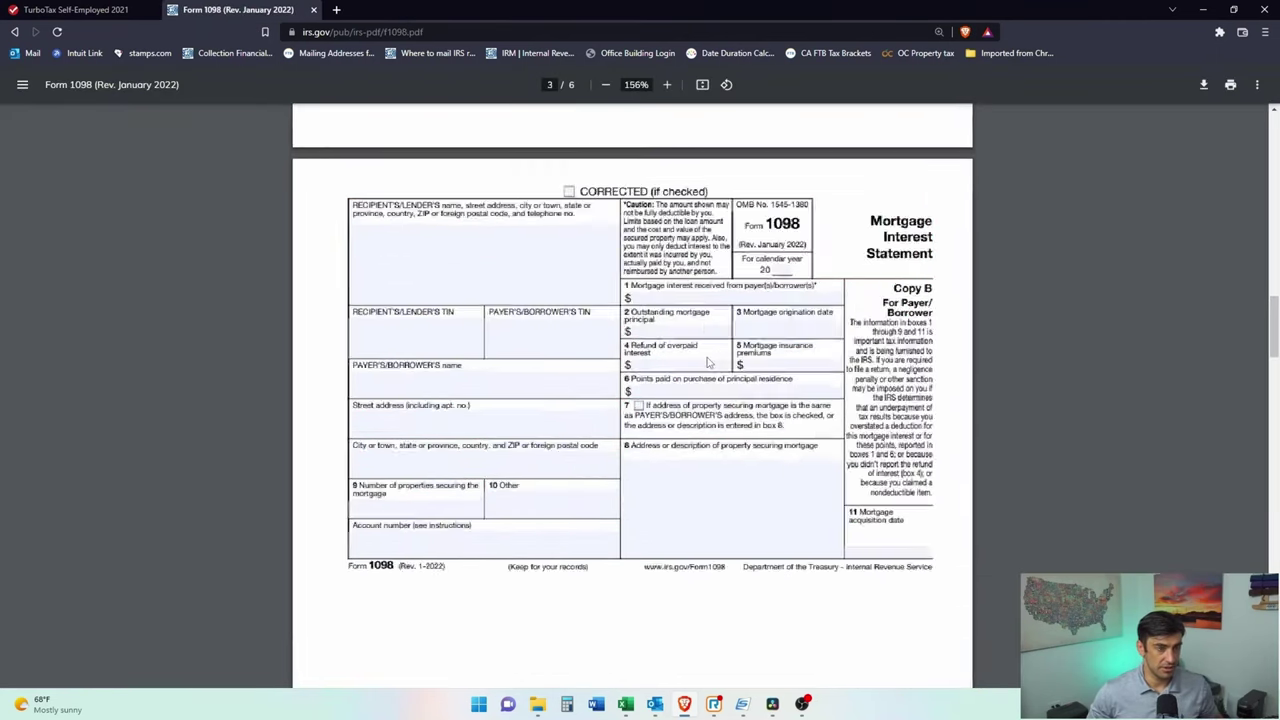
{"action": "scroll", "coordinate": [707, 362], "scroll_direction": "up", "scroll_amount": 2}
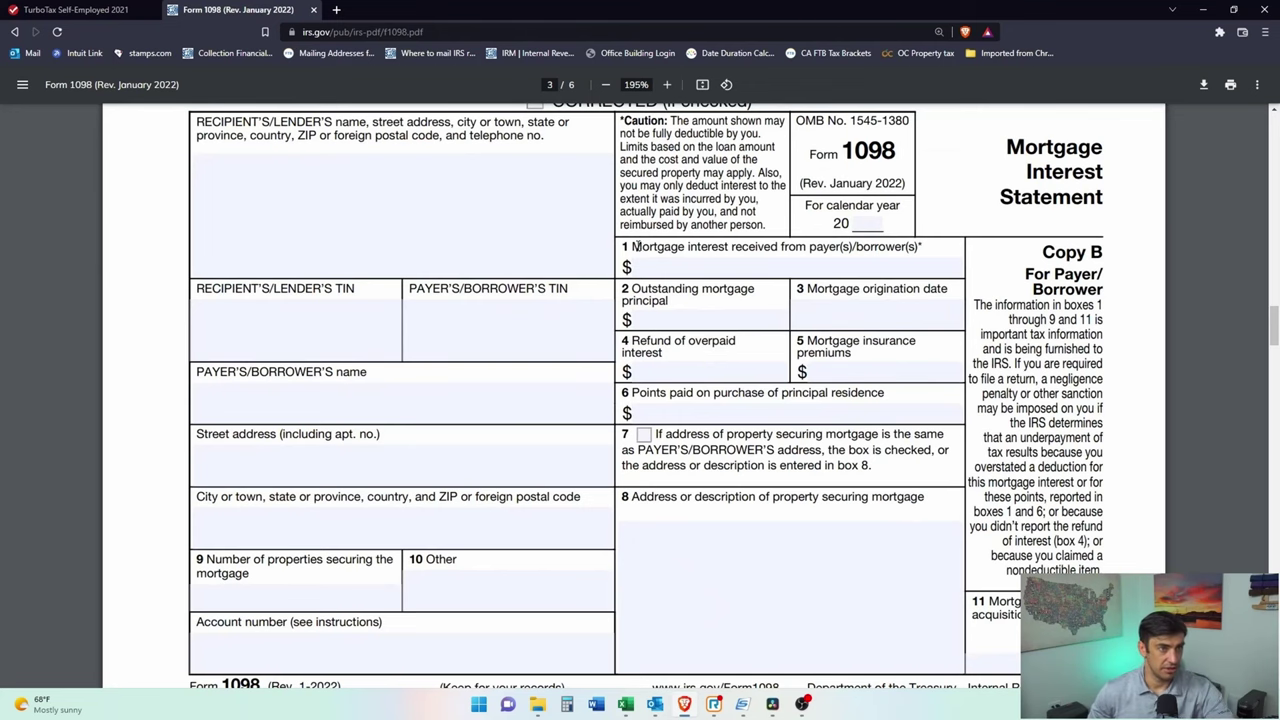
{"action": "left_click_drag", "start_coordinate": [634, 246], "coordinate": [866, 249]}
{"action": "left_click", "coordinate": [866, 249]}
Step: Enter $5,000 interest paid to lender Mortgage Bank and answer 'No, I did not refinance'
{"action": "left_click", "coordinate": [30, 8]}
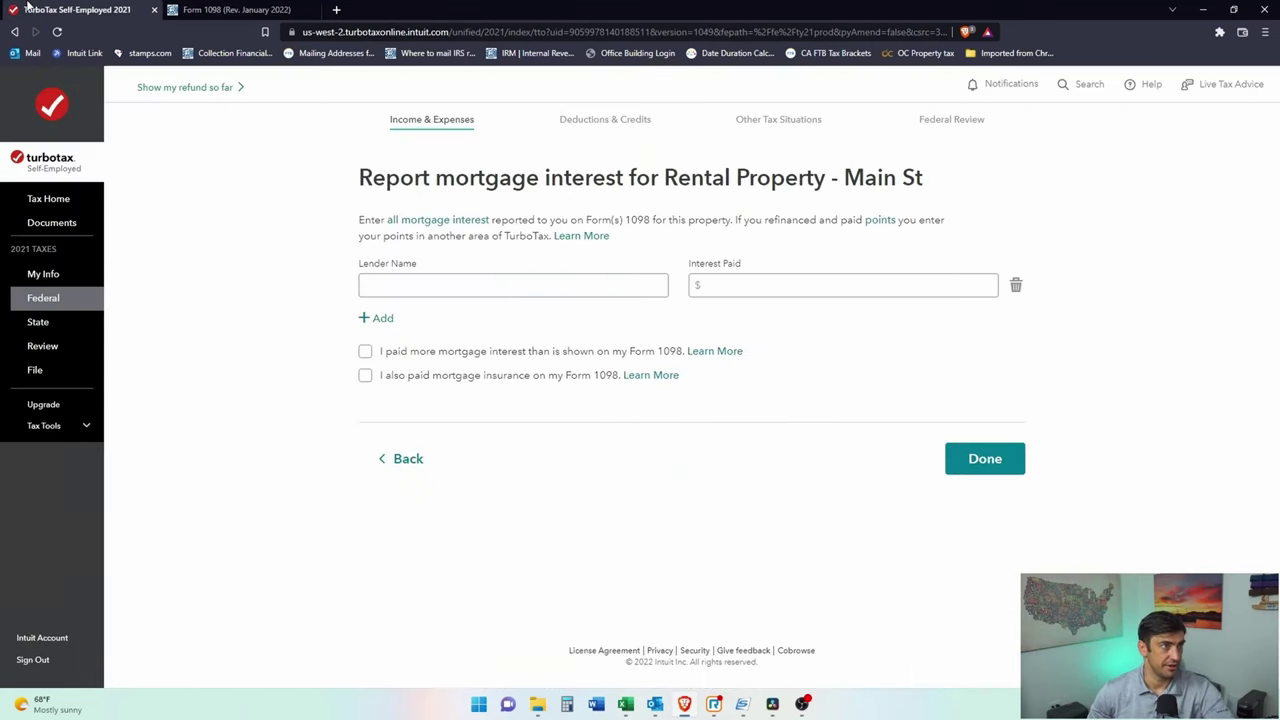
{"action": "left_click", "coordinate": [726, 285]}
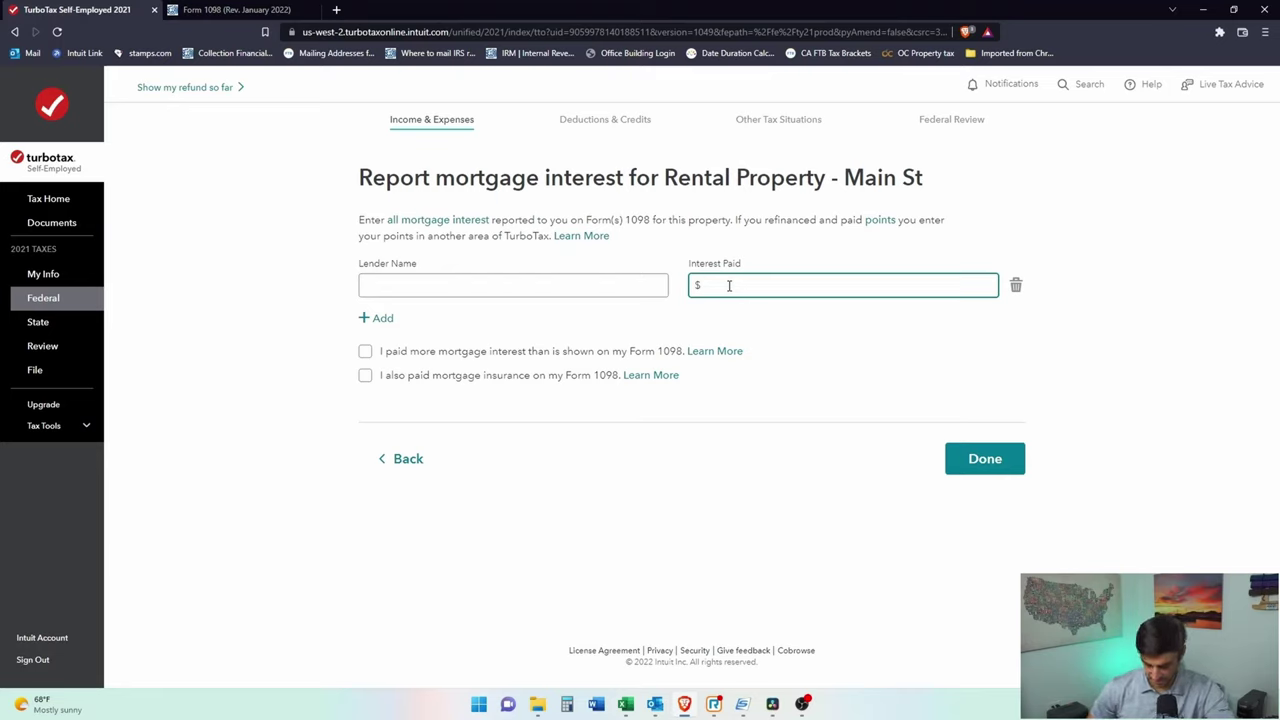
{"action": "type", "text": "5,000"}
{"action": "left_click", "coordinate": [502, 283]}
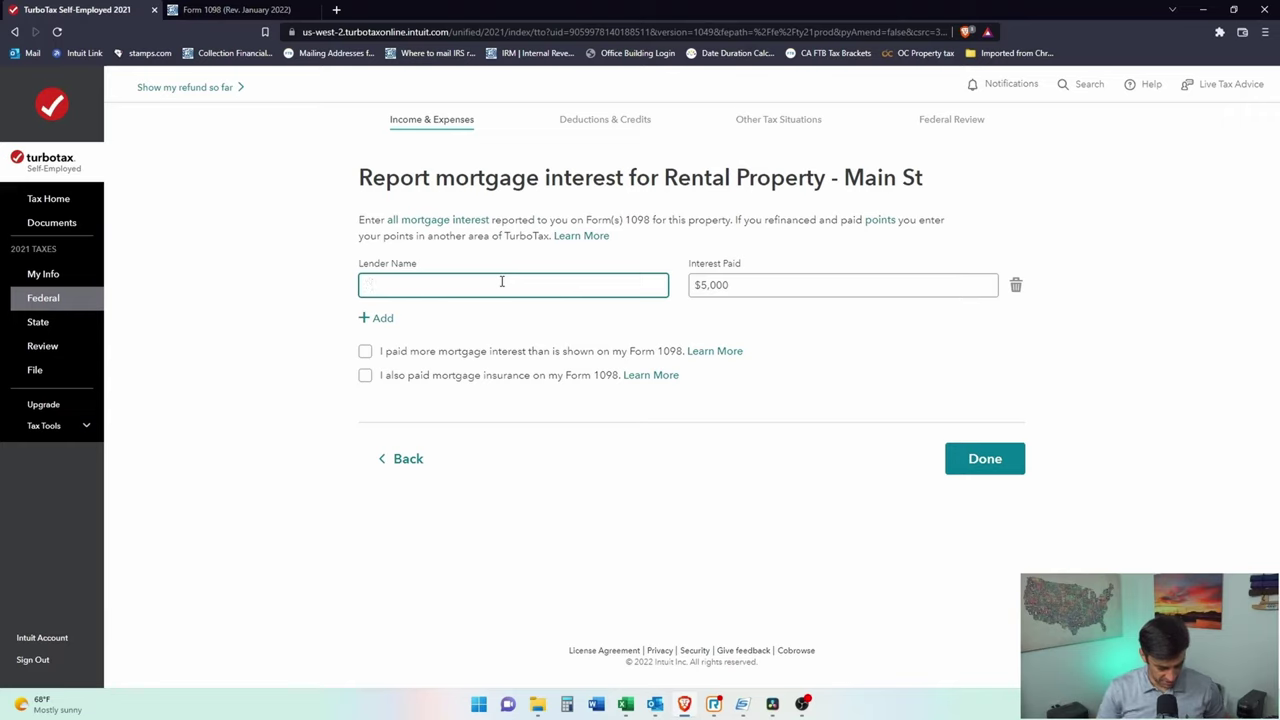
{"action": "type", "text": "Mortgage B"}
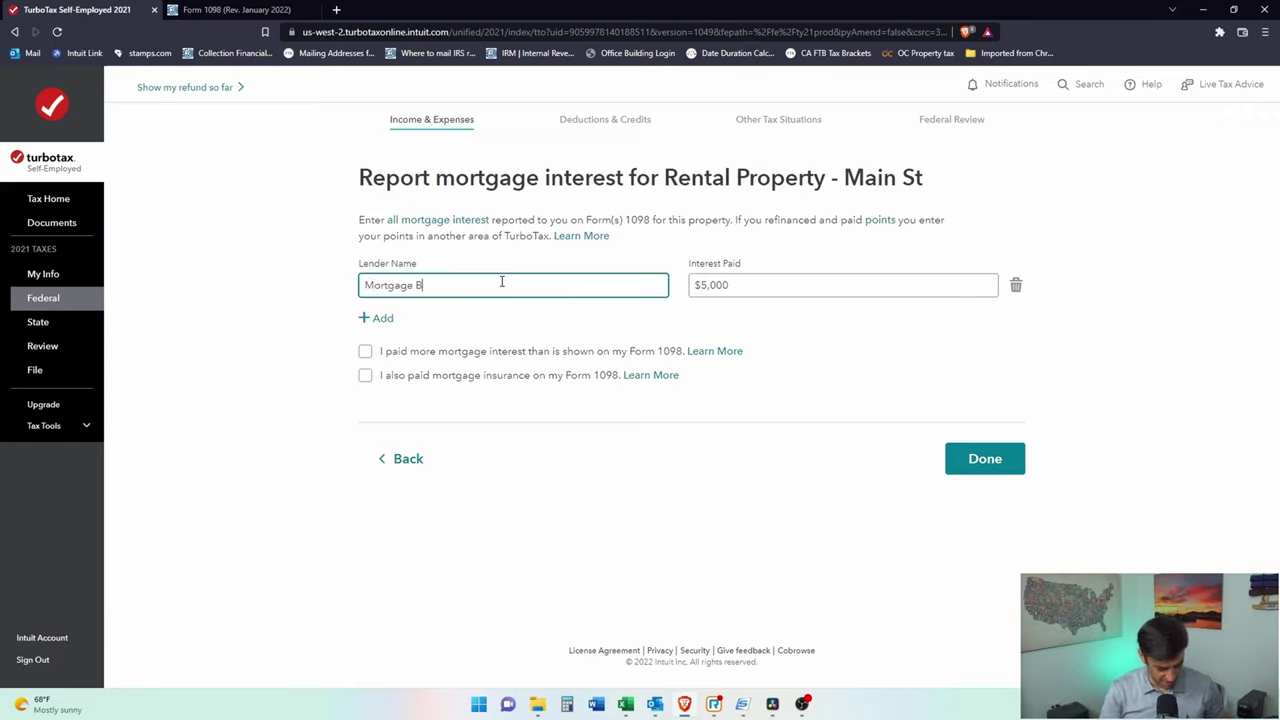
{"action": "type", "text": "ank"}
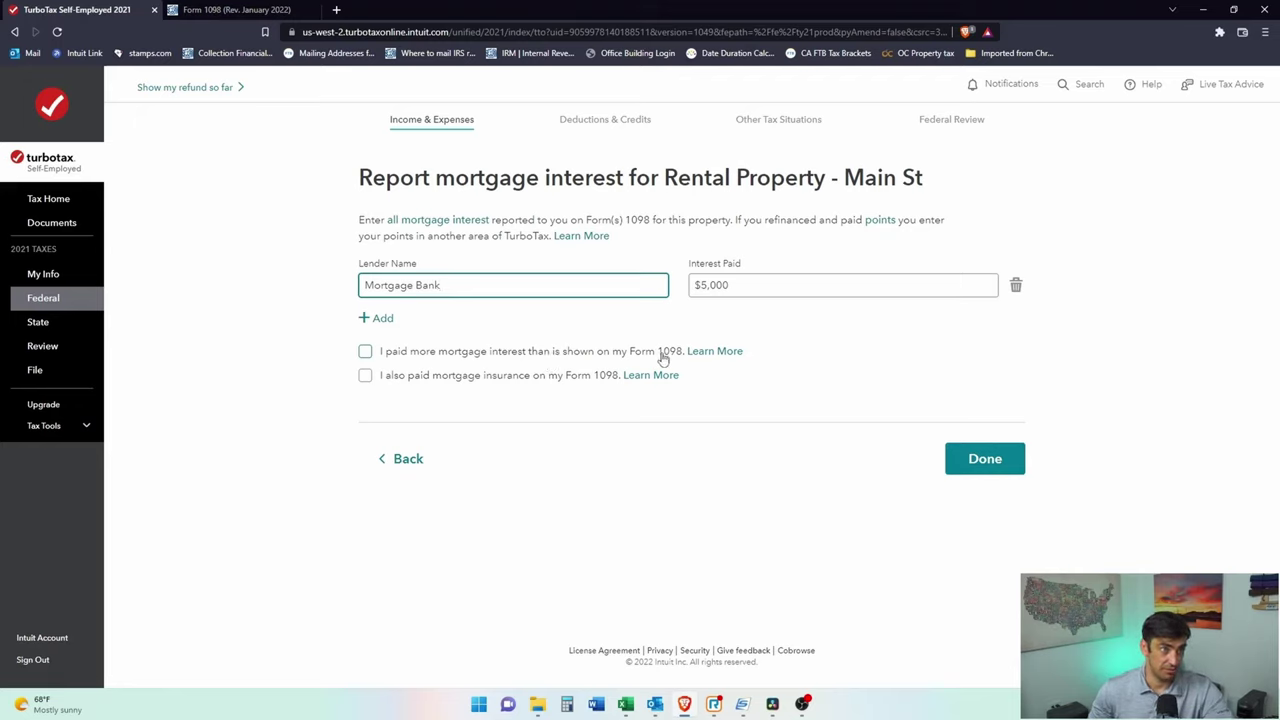
{"action": "left_click", "coordinate": [950, 457]}
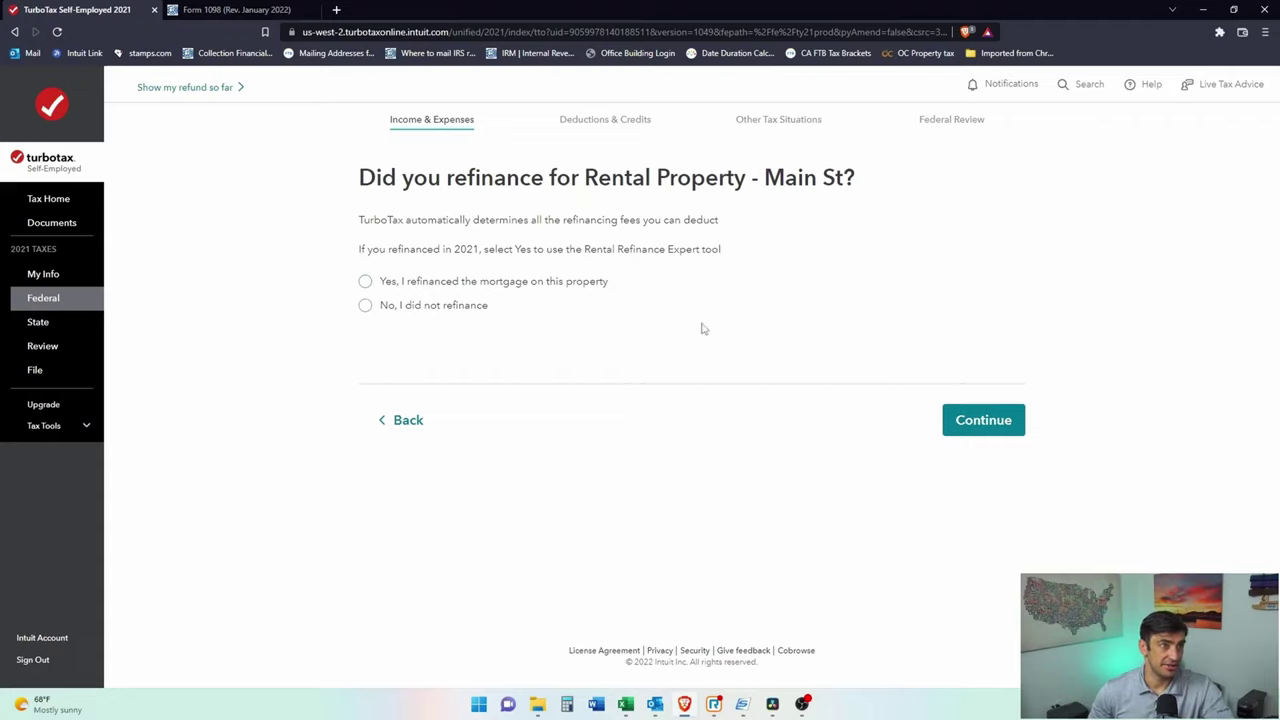
{"action": "left_click", "coordinate": [403, 310]}
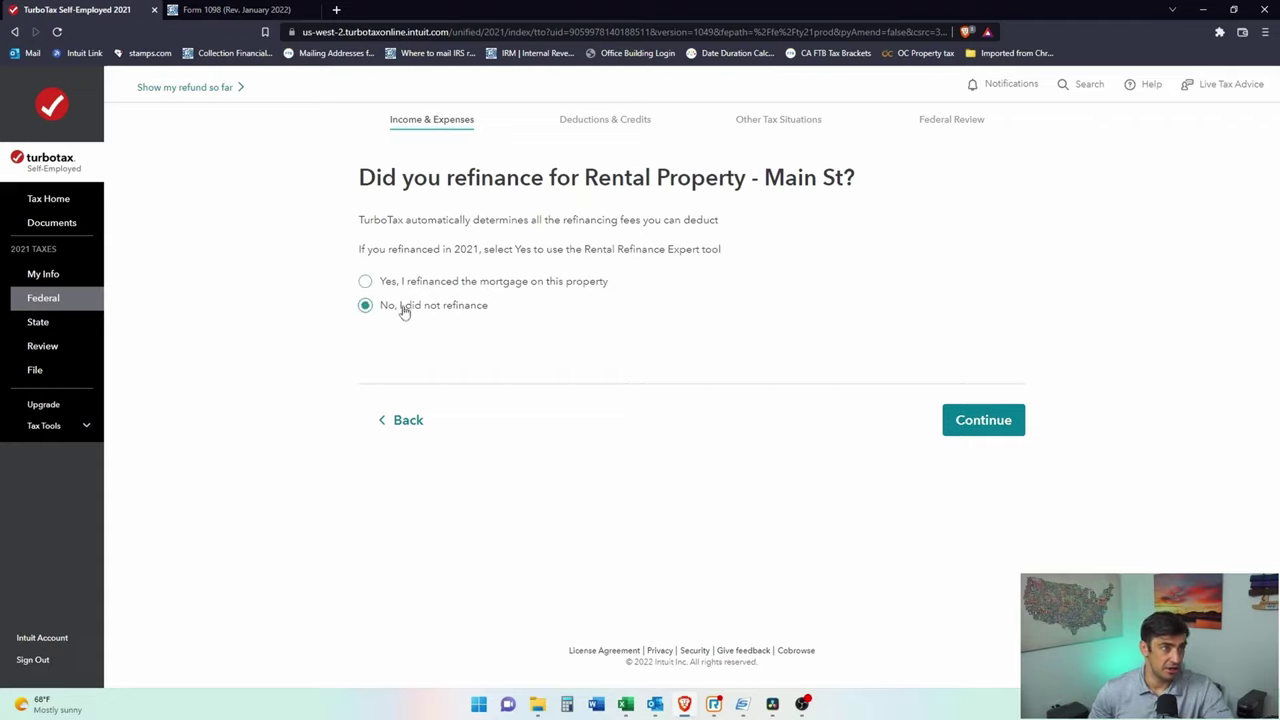
{"action": "left_click", "coordinate": [989, 434]}
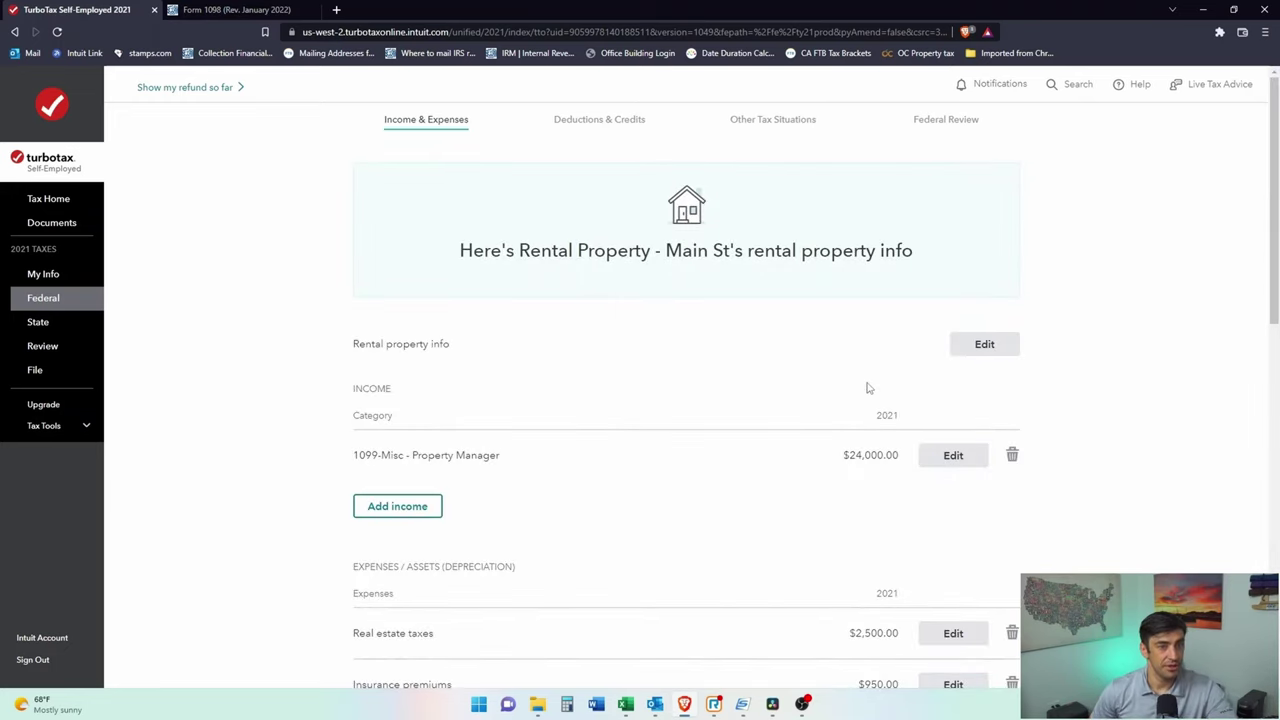
Step: Add a vehicle named 'Car', type Auto under 6,000 lbs, first used 01/01/20
{"action": "scroll", "coordinate": [929, 466], "scroll_direction": "down", "scroll_amount": 4}
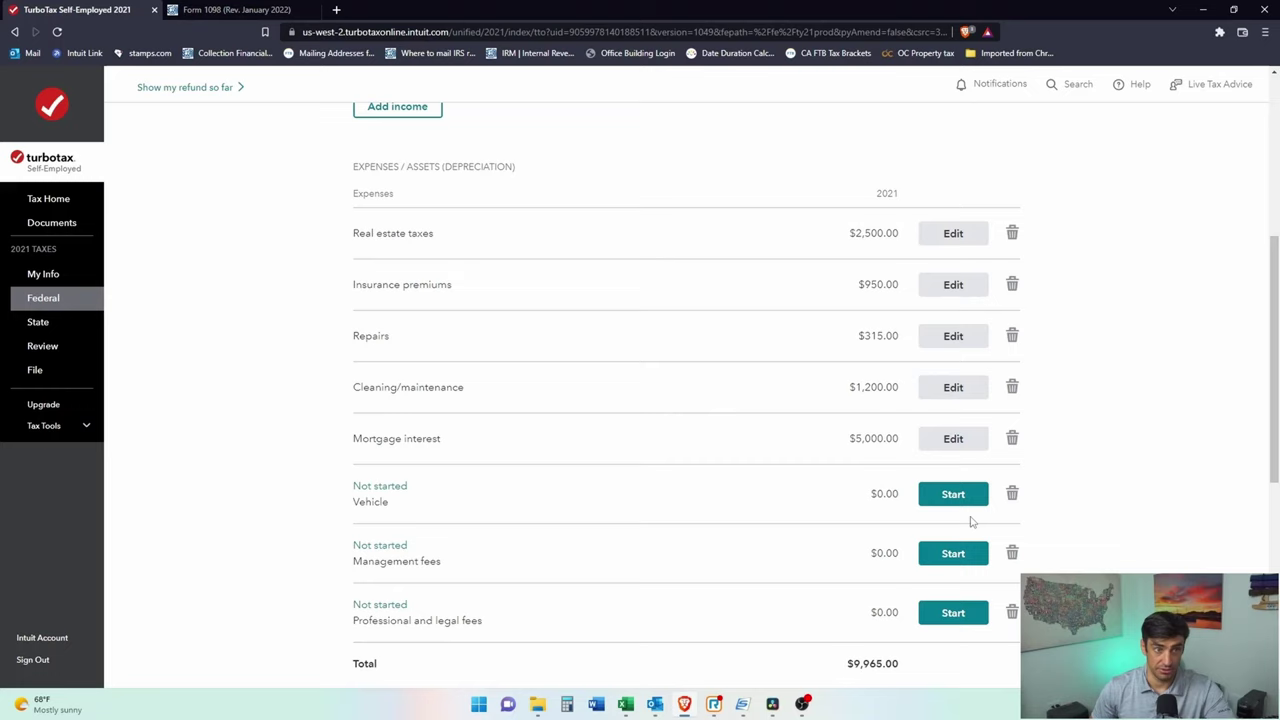
{"action": "left_click", "coordinate": [953, 494]}
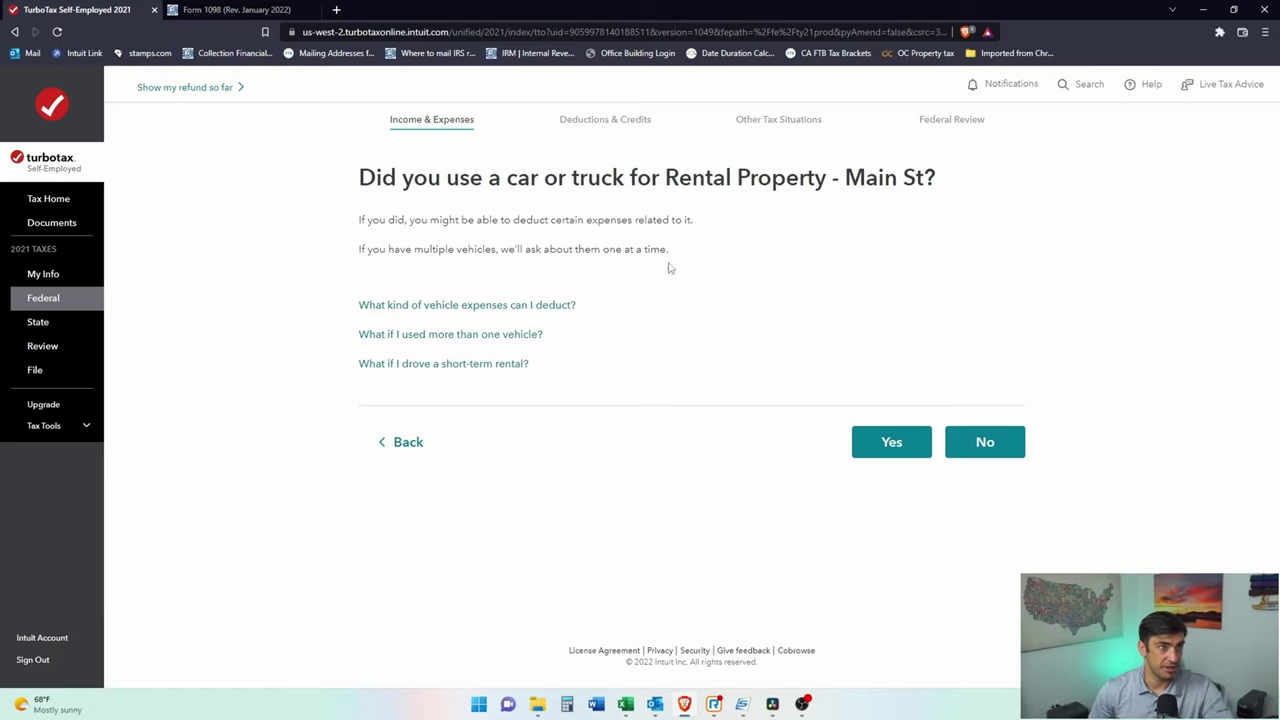
{"action": "left_click", "coordinate": [907, 448]}
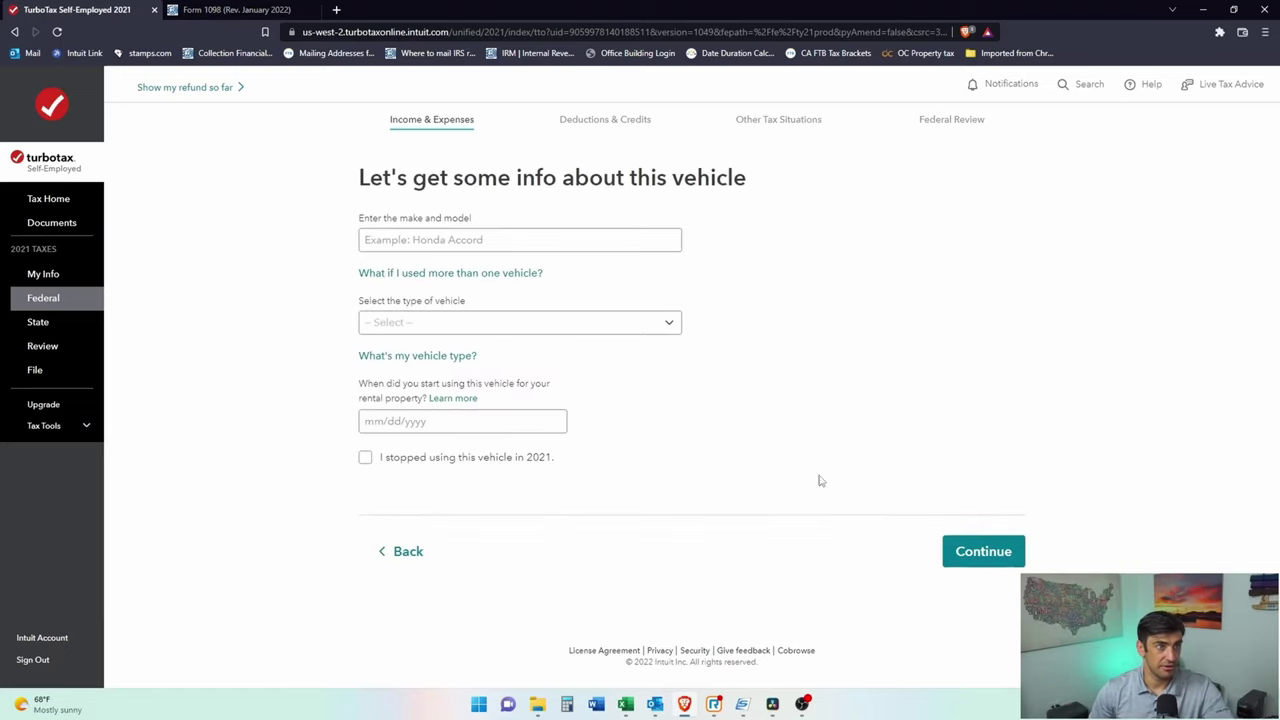
{"action": "left_click", "coordinate": [495, 241]}
{"action": "type", "text": "Car"}
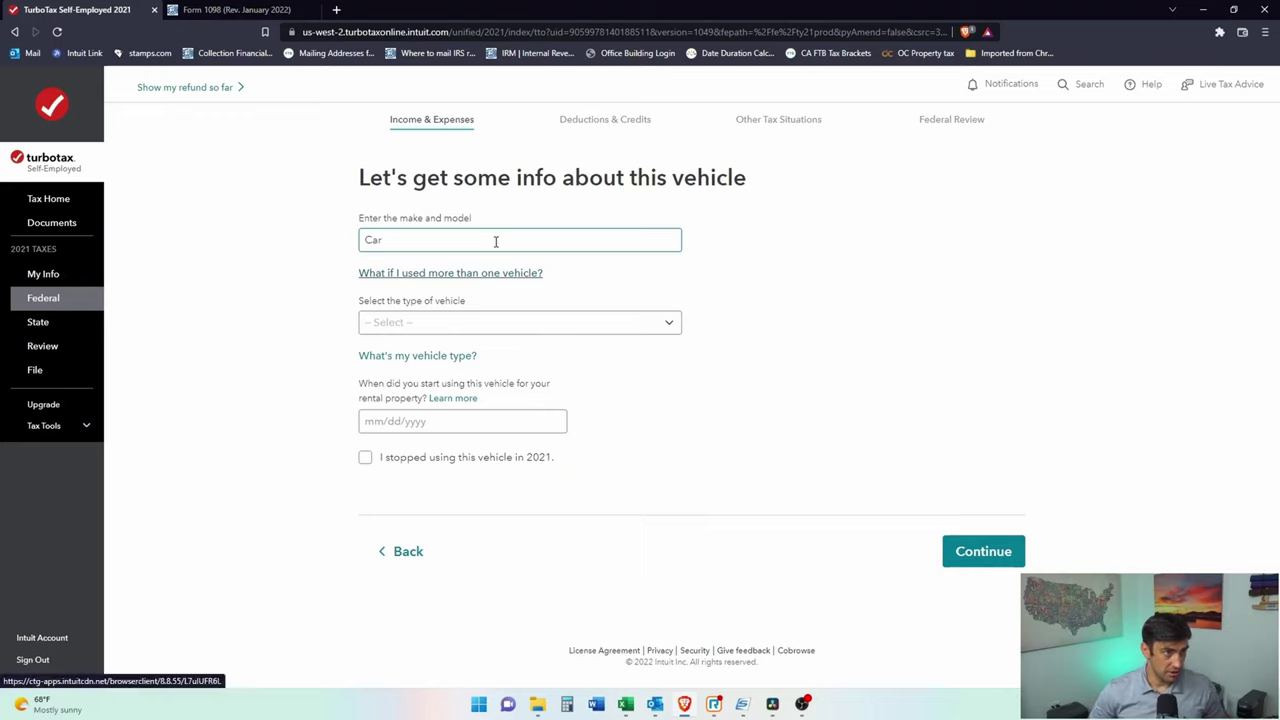
{"action": "left_click", "coordinate": [512, 322]}
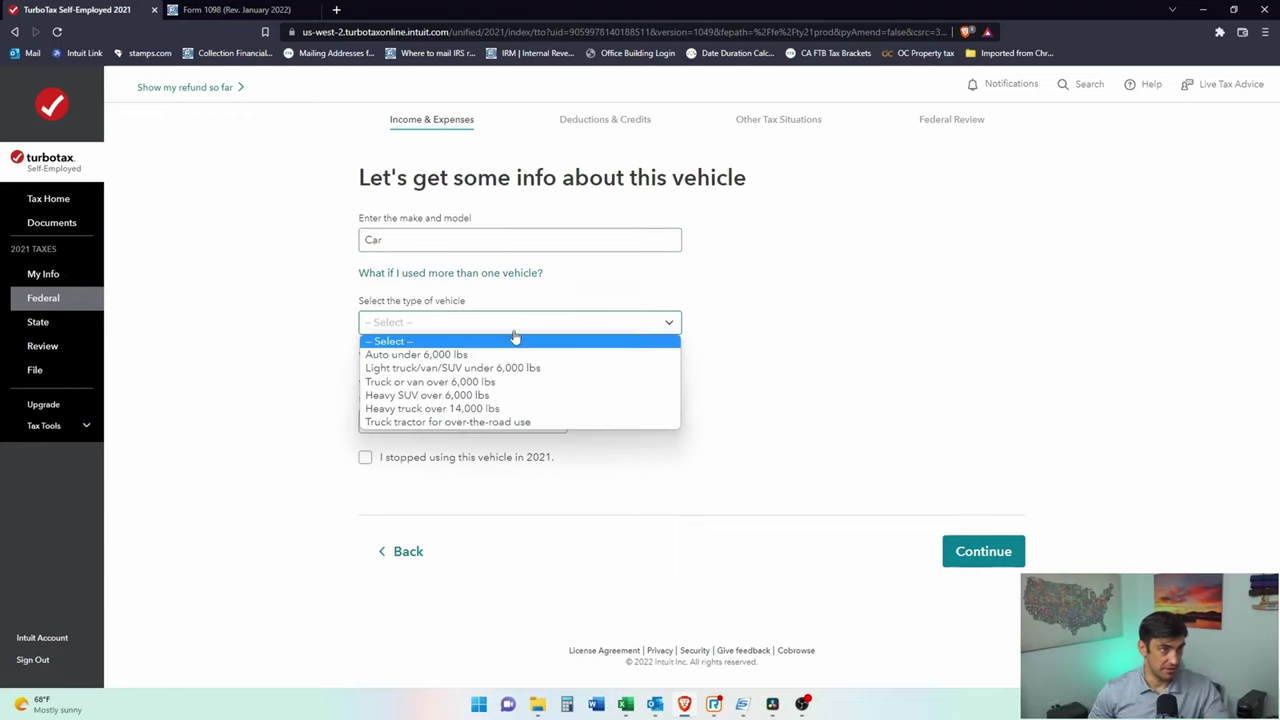
{"action": "left_click", "coordinate": [517, 355]}
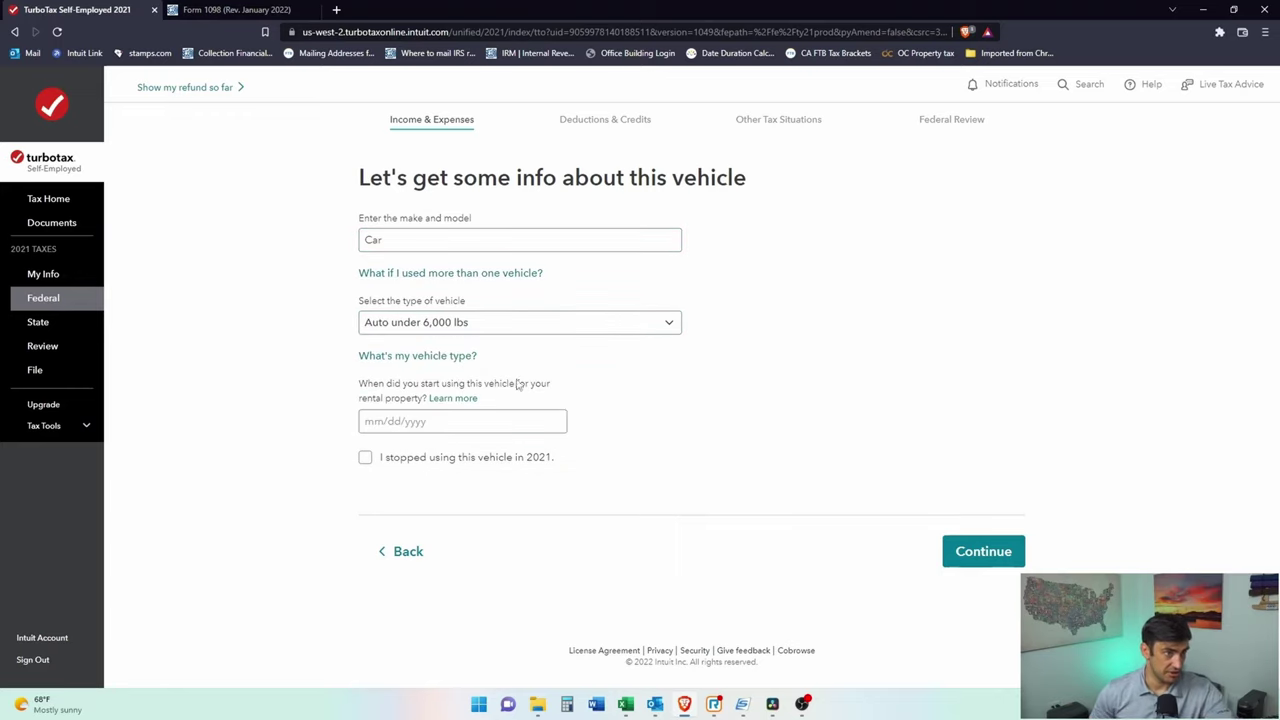
{"action": "left_click", "coordinate": [448, 421]}
{"action": "type", "text": "01/01/2021"}
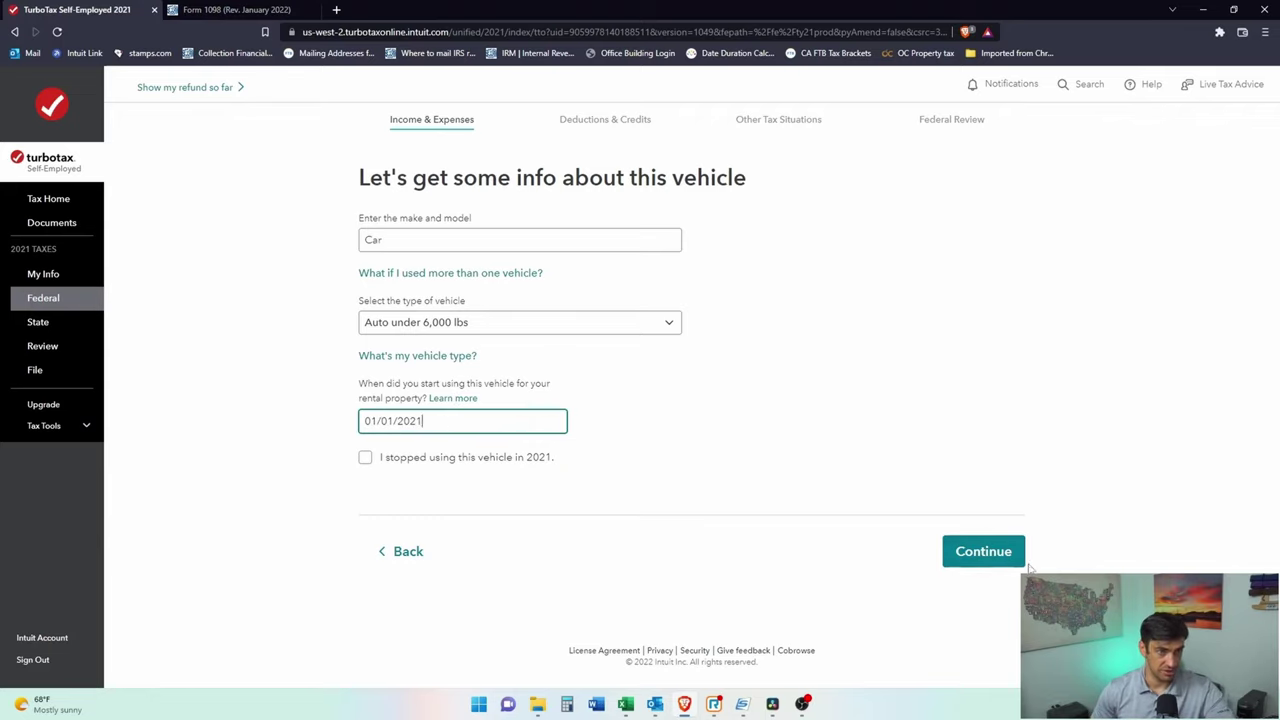
Step: Mark the Car as owned, available for personal use, no other vehicle, miles not tracked
{"action": "left_click", "coordinate": [983, 551]}
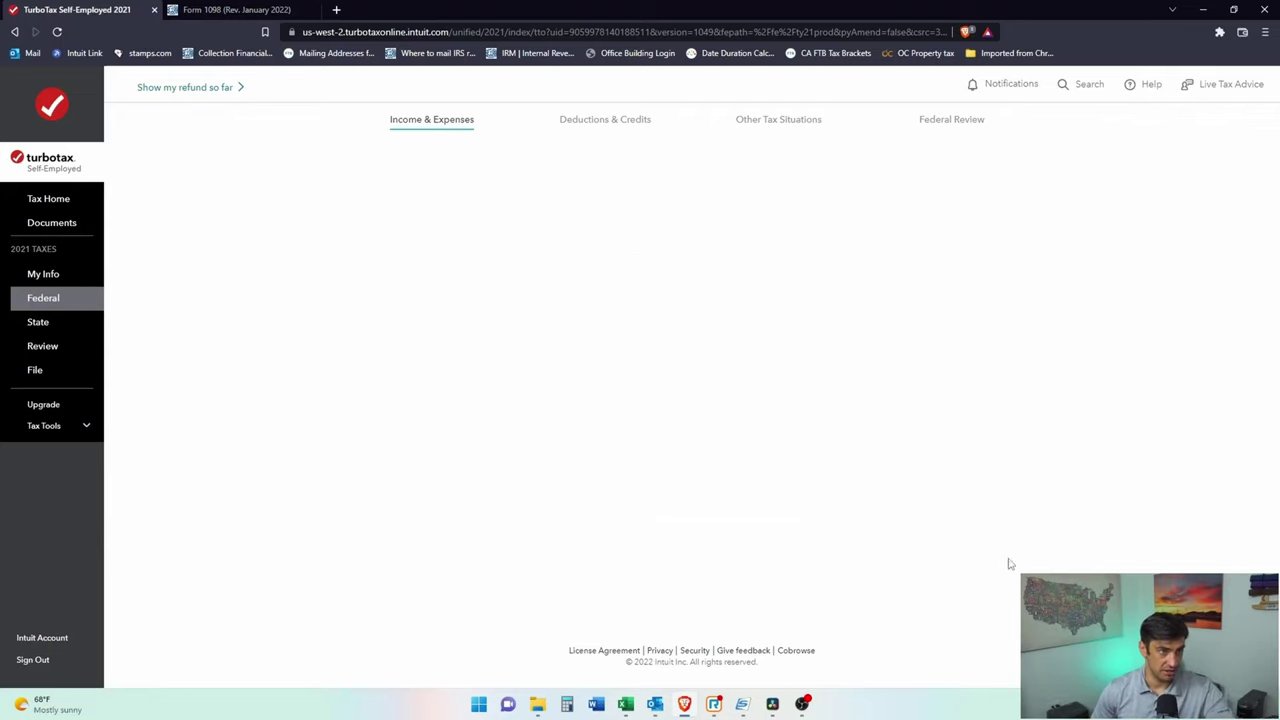
{"action": "left_click", "coordinate": [365, 222]}
{"action": "left_click", "coordinate": [983, 420]}
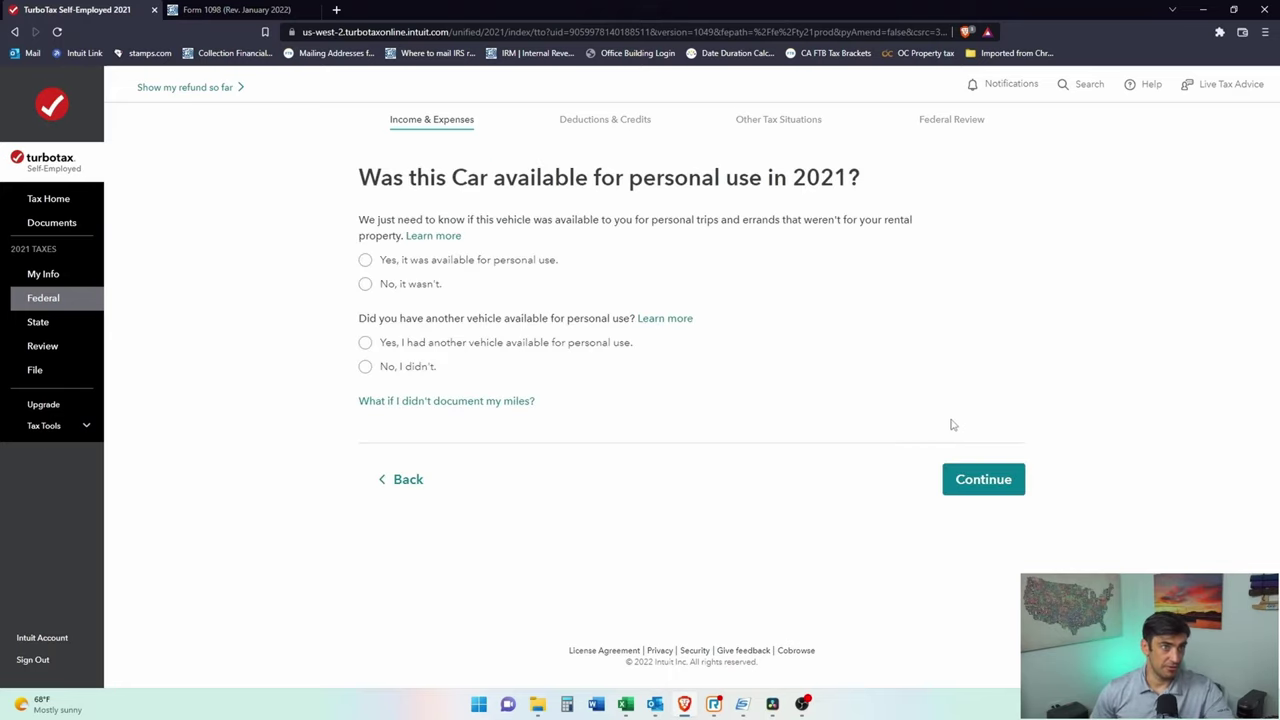
{"action": "left_click", "coordinate": [365, 260]}
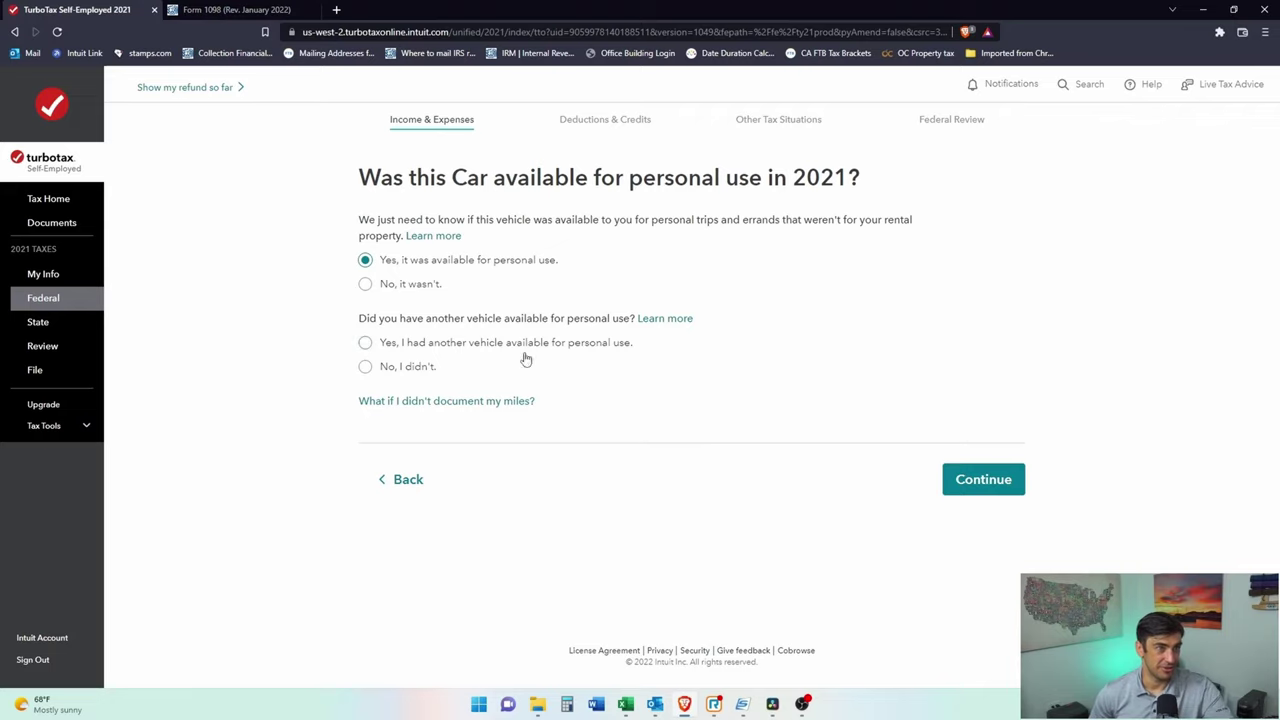
{"action": "left_click", "coordinate": [367, 368]}
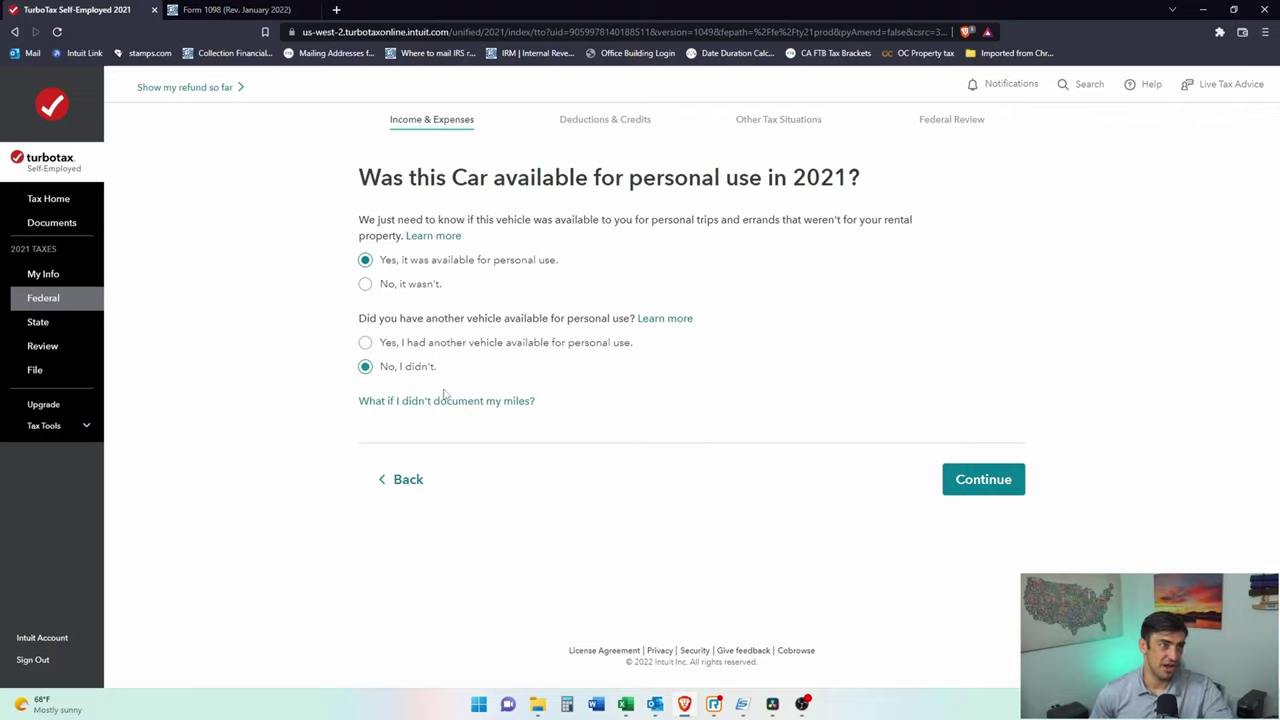
{"action": "left_click", "coordinate": [995, 485]}
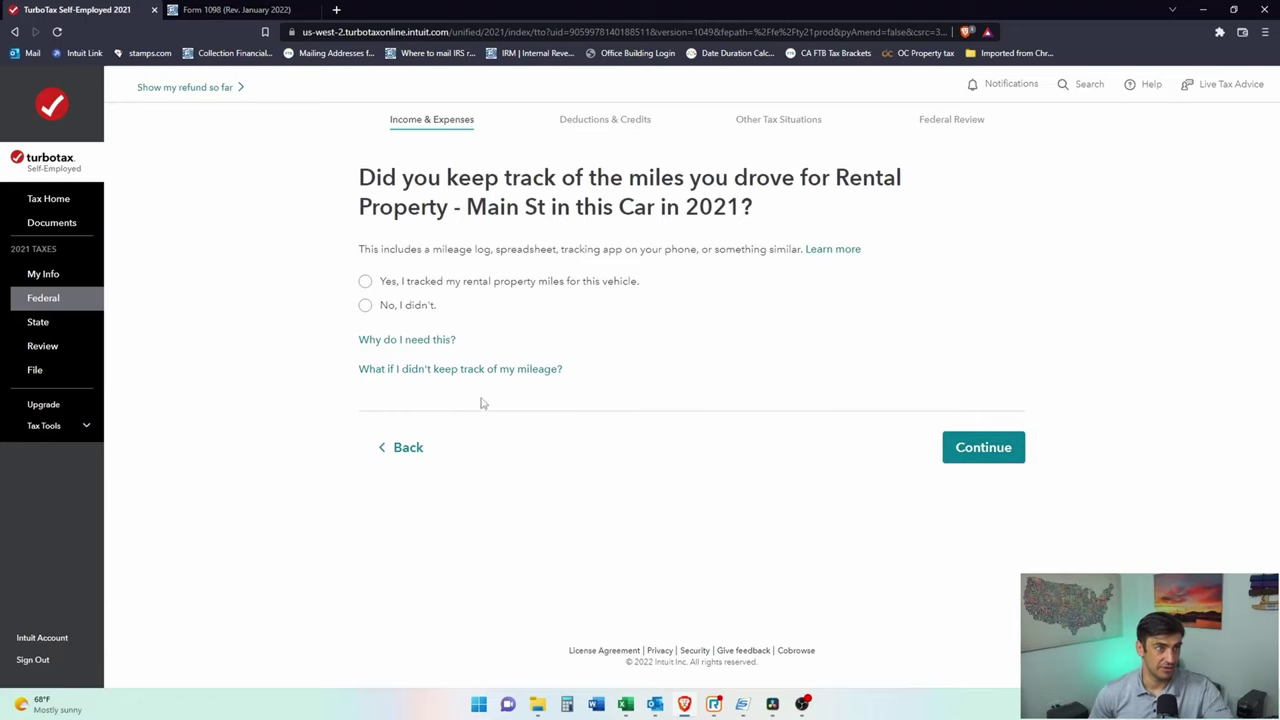
{"action": "left_click", "coordinate": [366, 306]}
{"action": "left_click", "coordinate": [980, 445]}
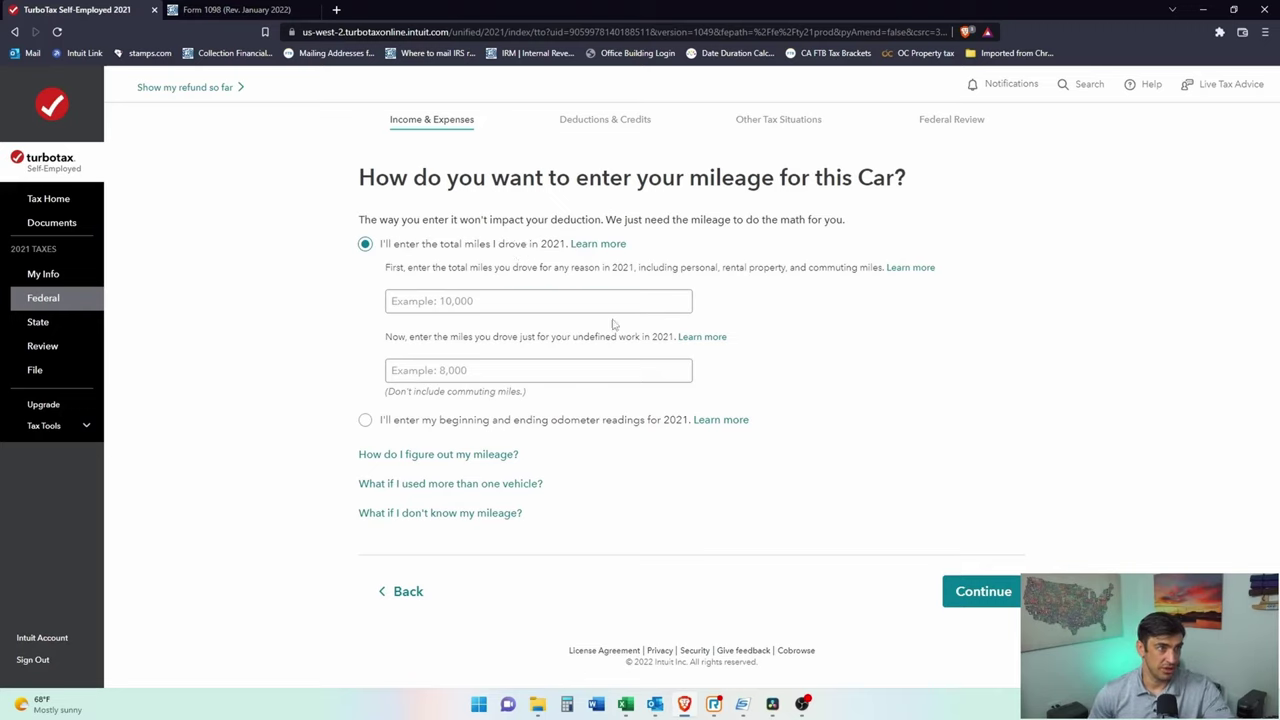
Step: Set the Car's total 2021 miles to 12158
{"action": "left_click_drag", "start_coordinate": [421, 267], "coordinate": [573, 268]}
{"action": "left_click", "coordinate": [633, 267]}
{"action": "left_click", "coordinate": [587, 300]}
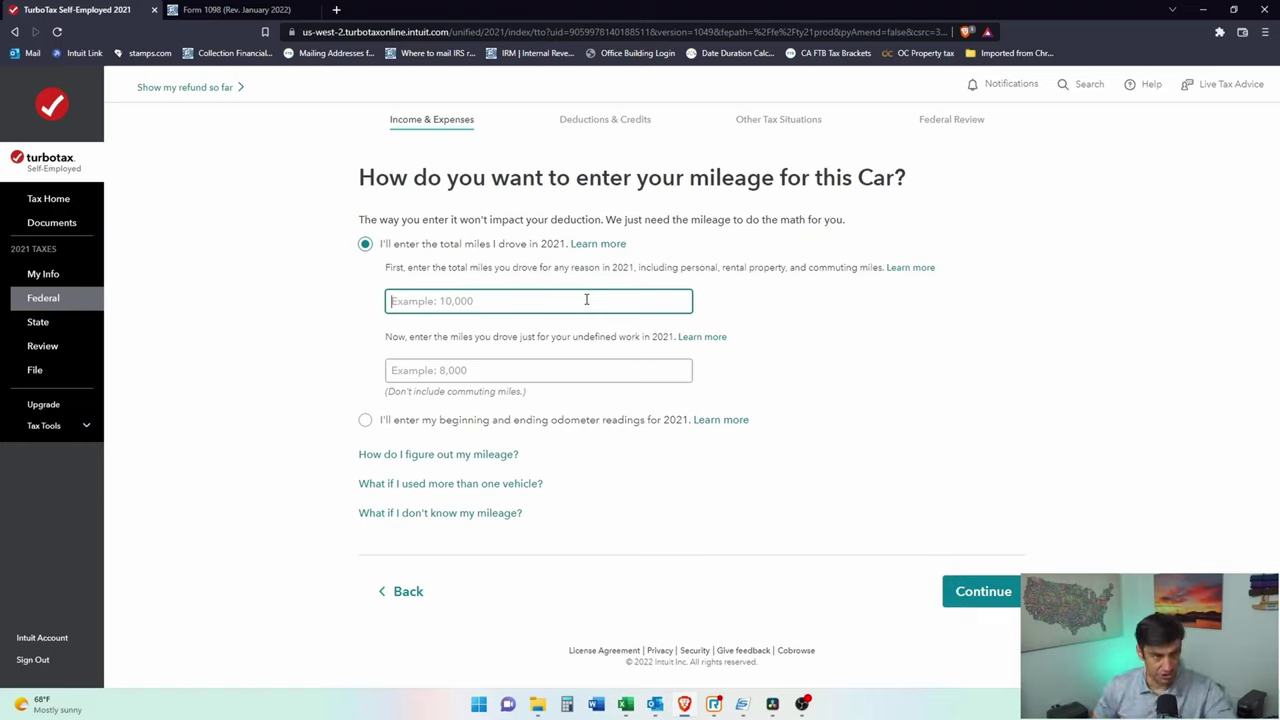
{"action": "type", "text": "12000"}
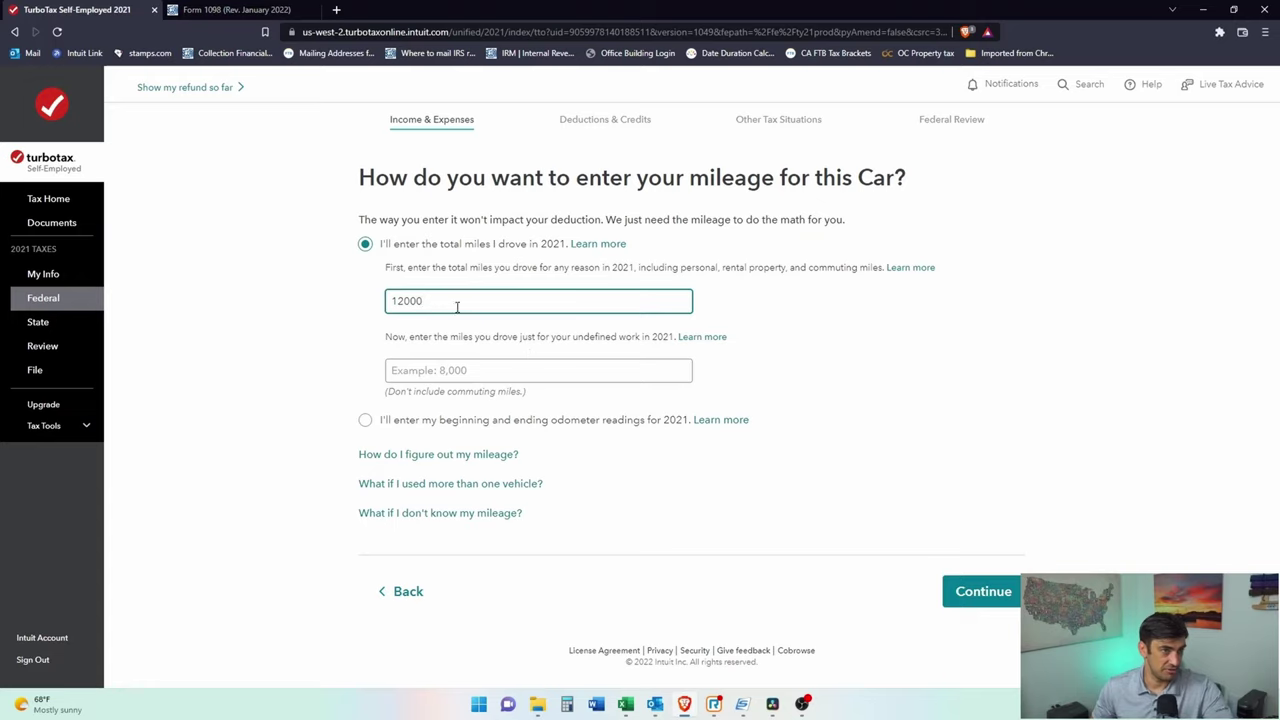
{"action": "left_click_drag", "start_coordinate": [457, 307], "coordinate": [335, 309]}
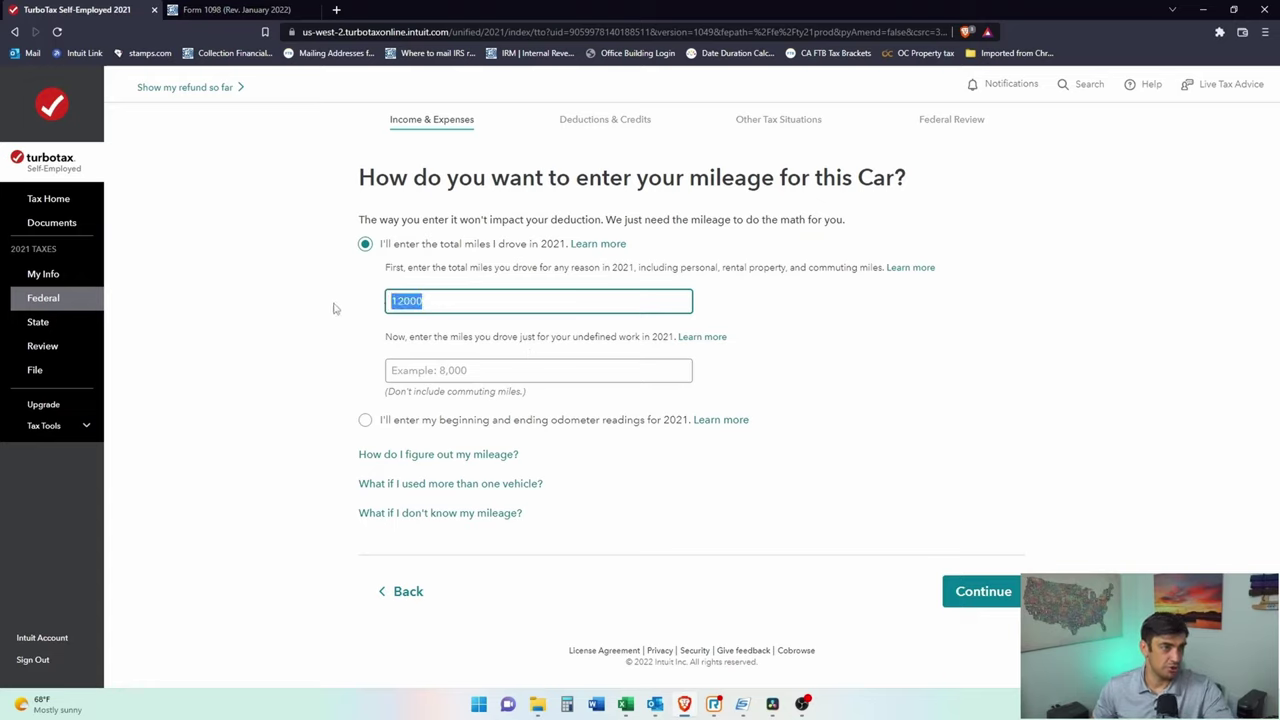
{"action": "type", "text": "12150"}
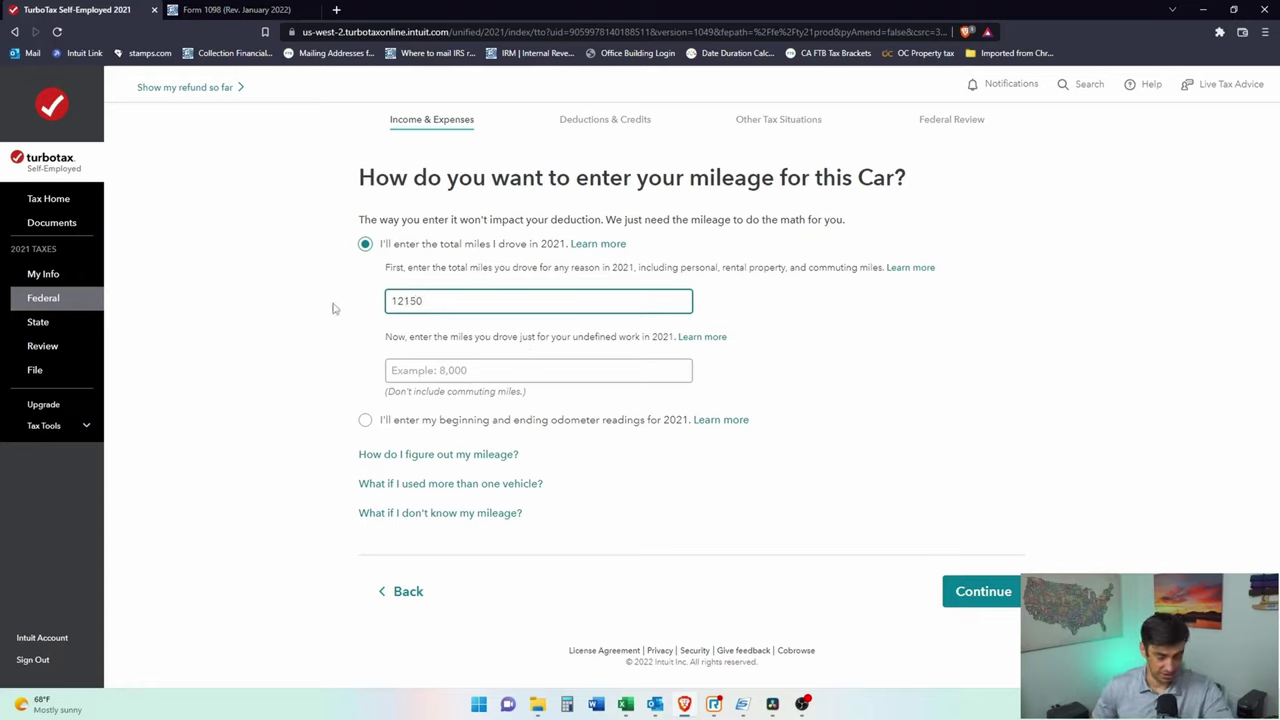
{"action": "key", "text": "BackSpace"}
Step: Enter 1549 rental-property miles and continue
{"action": "left_click", "coordinate": [436, 374]}
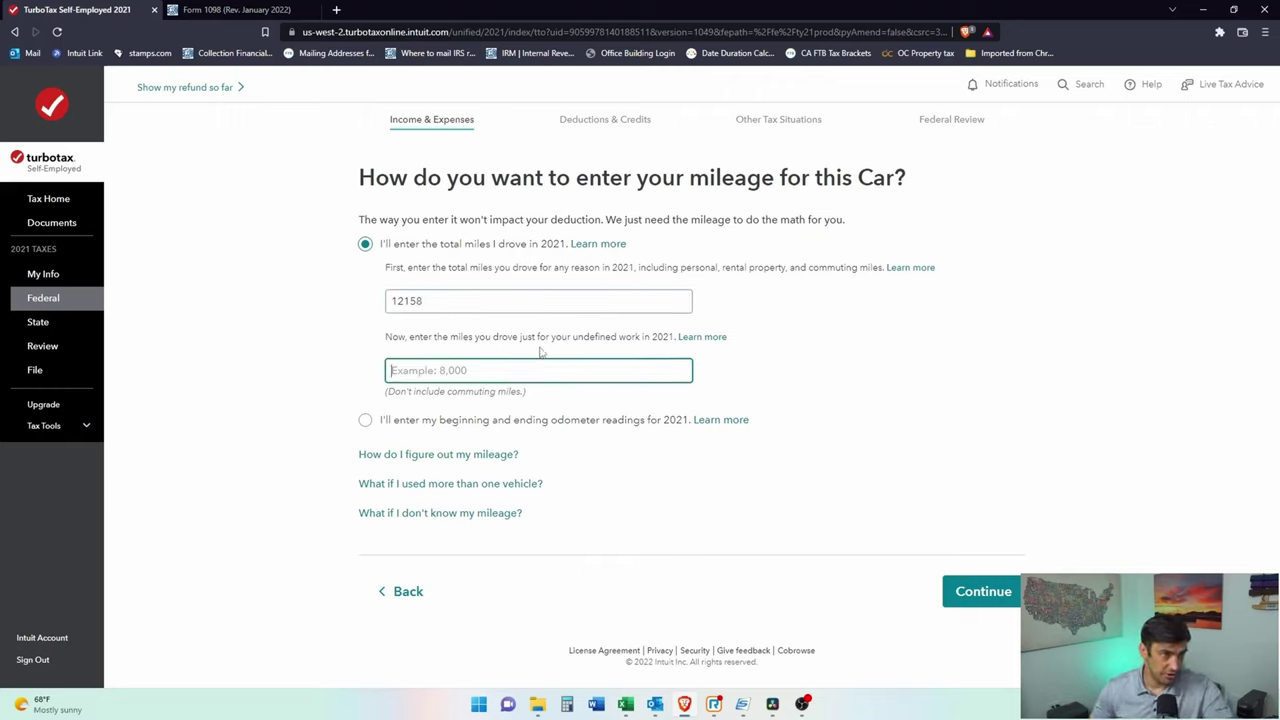
{"action": "left_click_drag", "start_coordinate": [578, 337], "coordinate": [658, 337]}
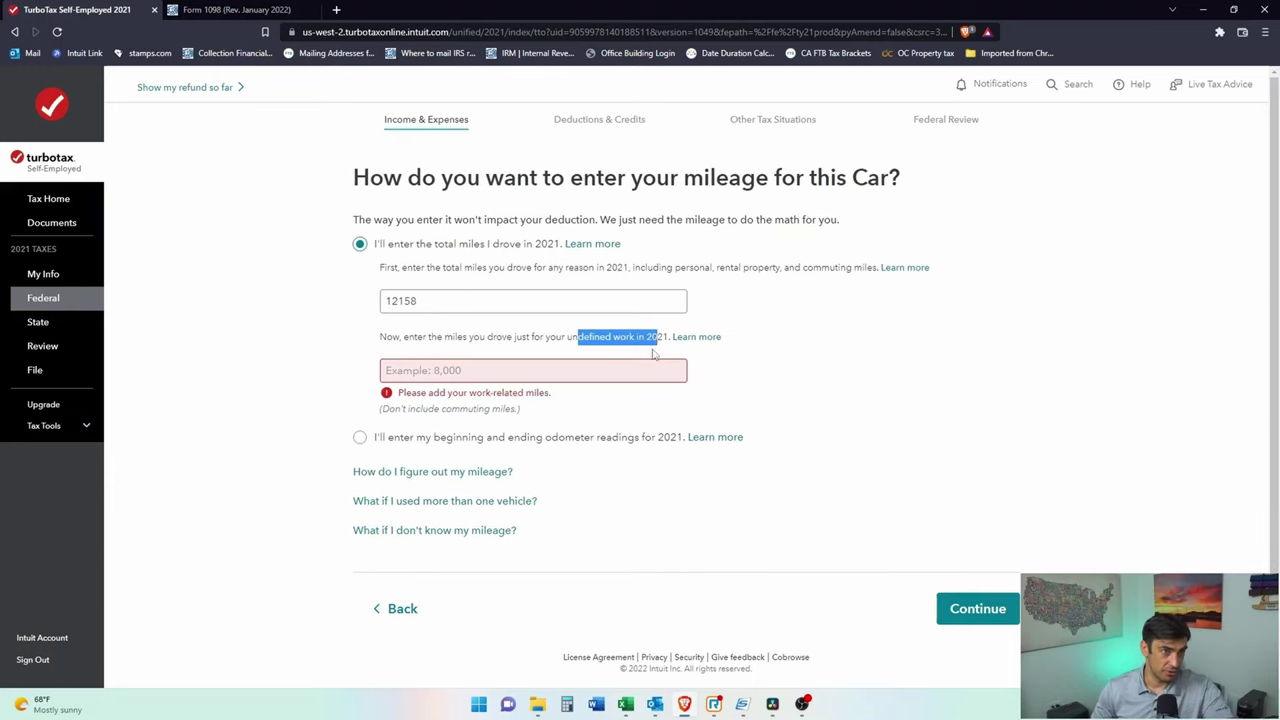
{"action": "left_click", "coordinate": [628, 370]}
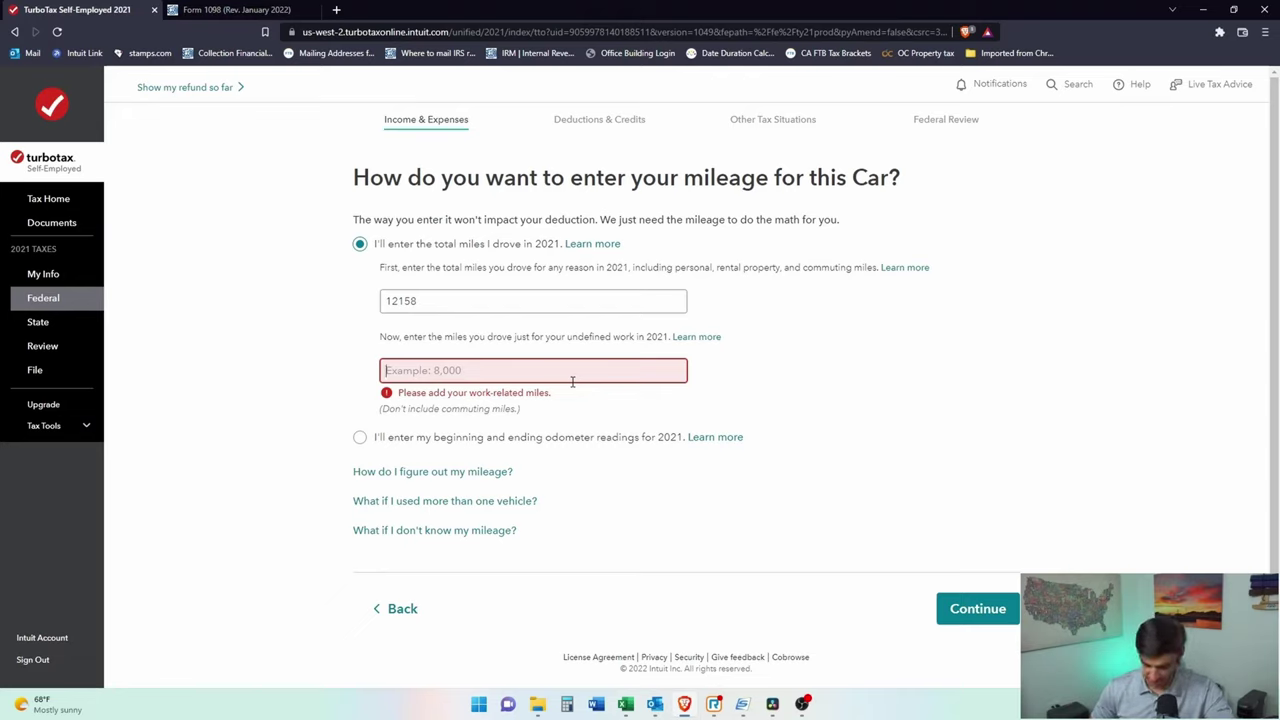
{"action": "type", "text": "1549"}
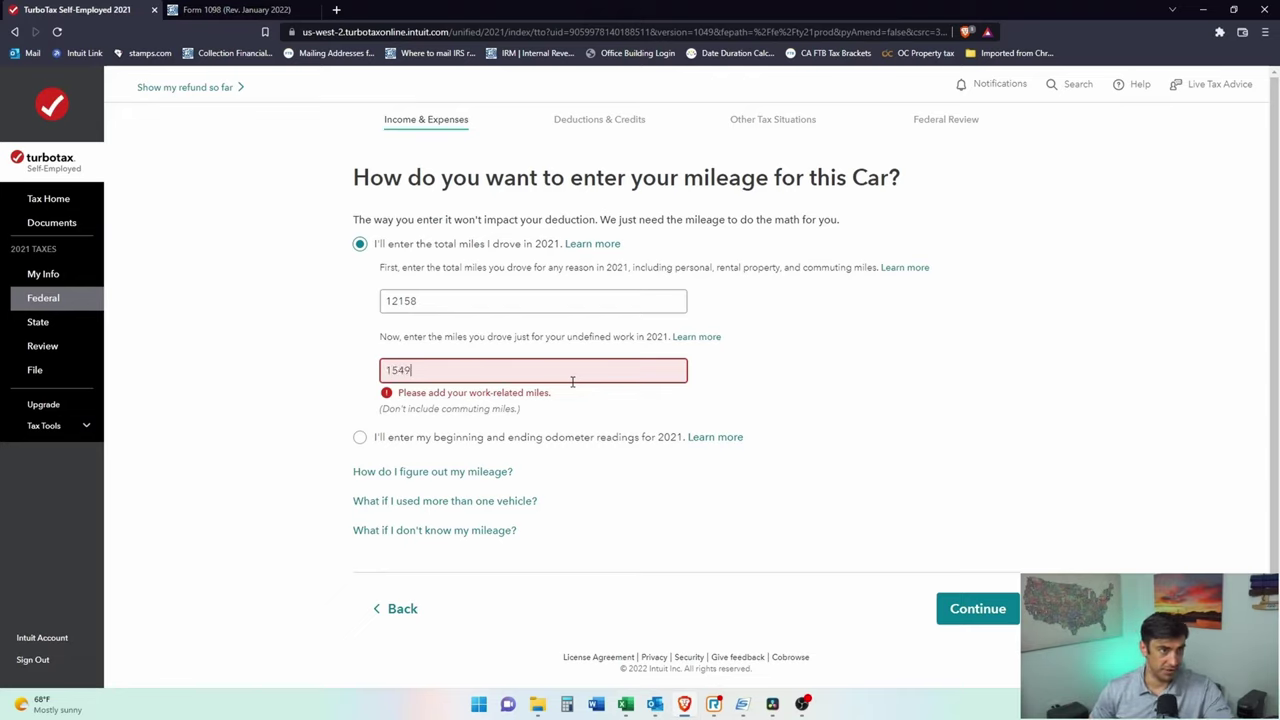
{"action": "left_click", "coordinate": [696, 419]}
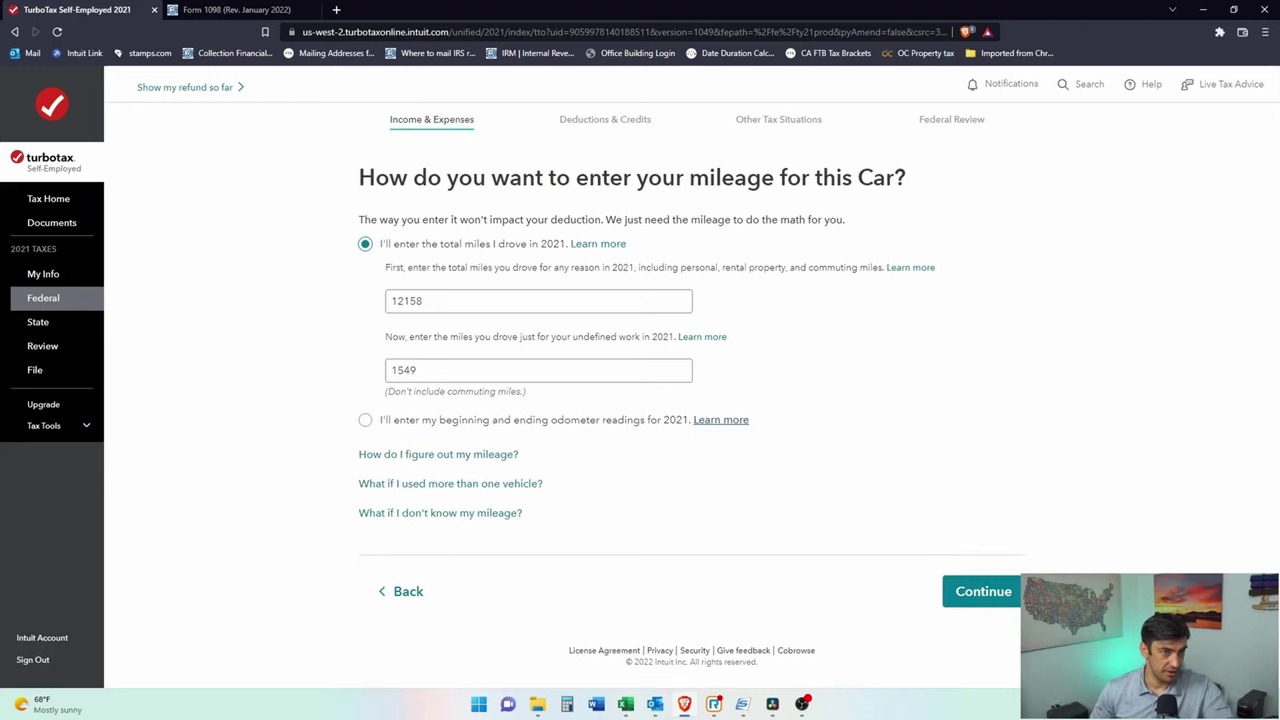
{"action": "left_click", "coordinate": [983, 591]}
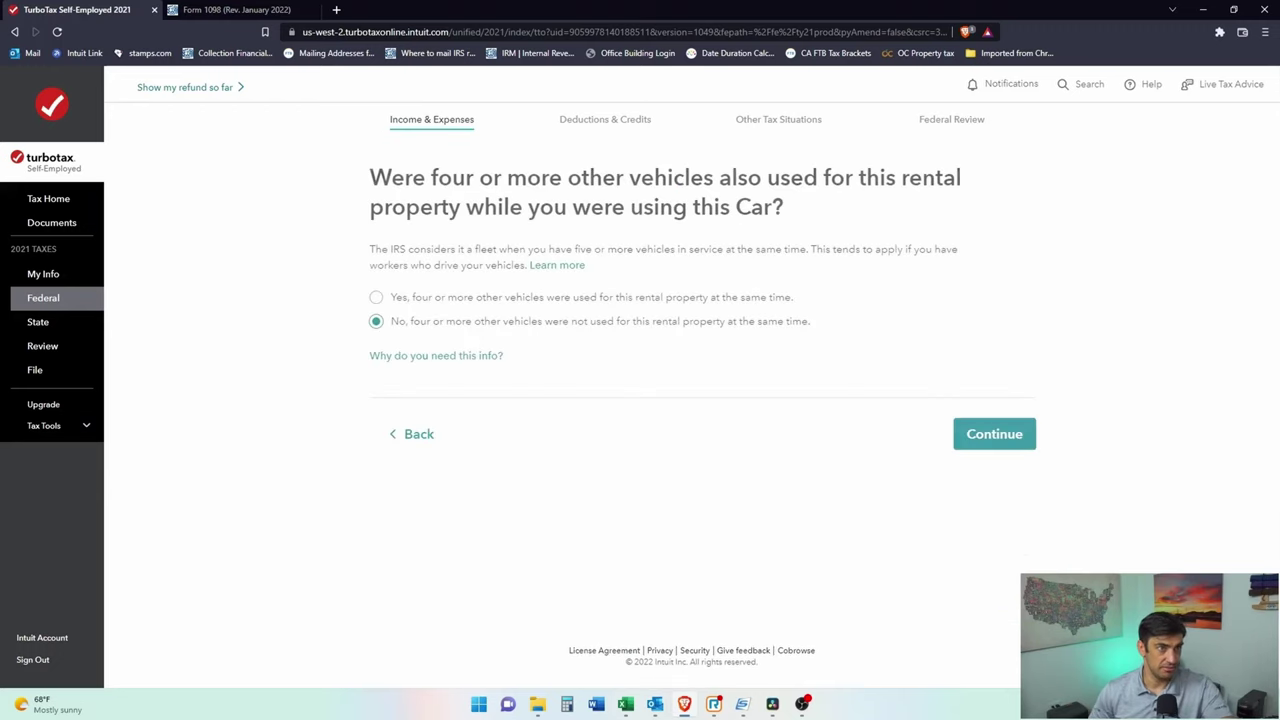
Step: Keep 'No' for a fleet and choose the $867 standard mileage deduction
{"action": "left_click", "coordinate": [986, 436]}
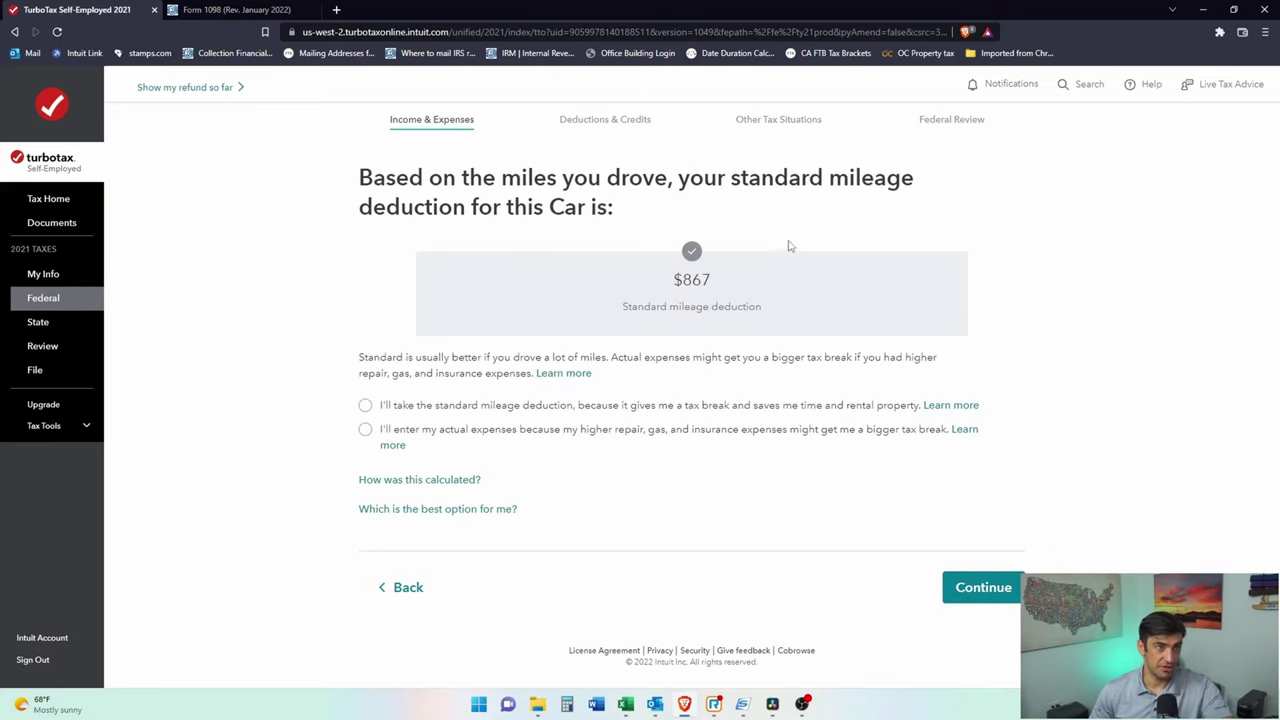
{"action": "left_click_drag", "start_coordinate": [712, 282], "coordinate": [628, 278]}
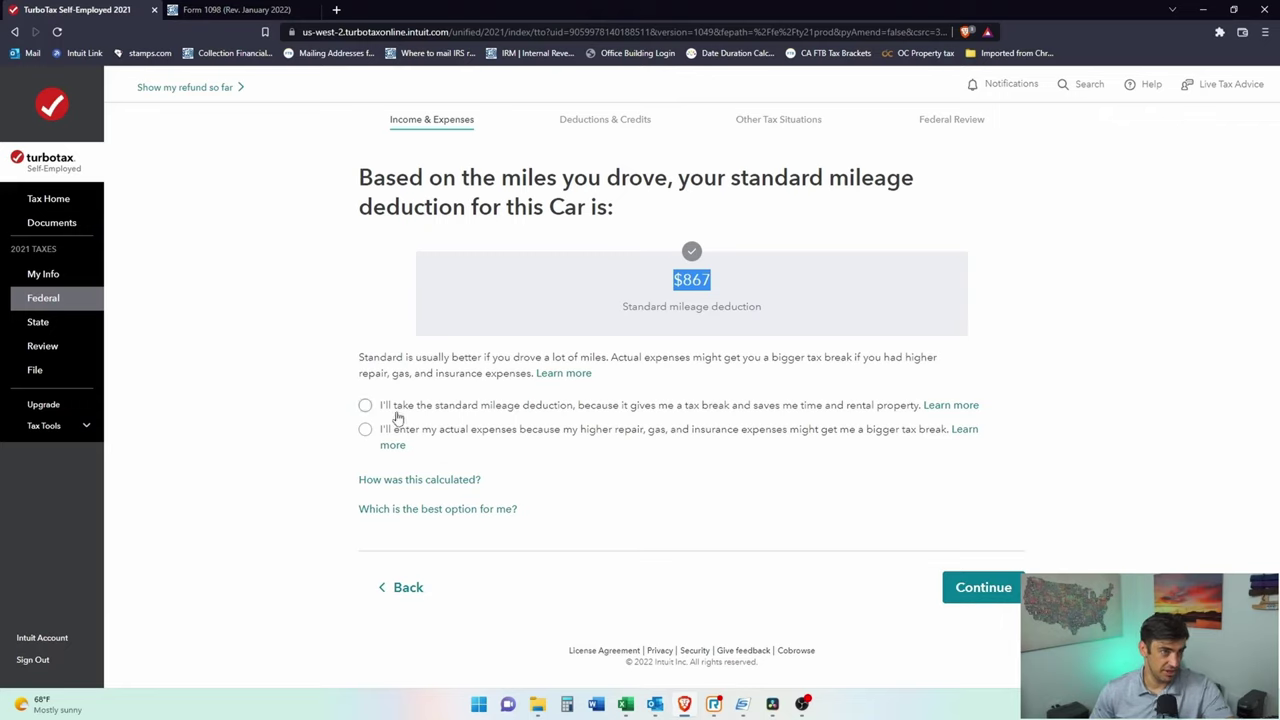
{"action": "left_click", "coordinate": [365, 405]}
{"action": "left_click_drag", "start_coordinate": [391, 431], "coordinate": [660, 435]}
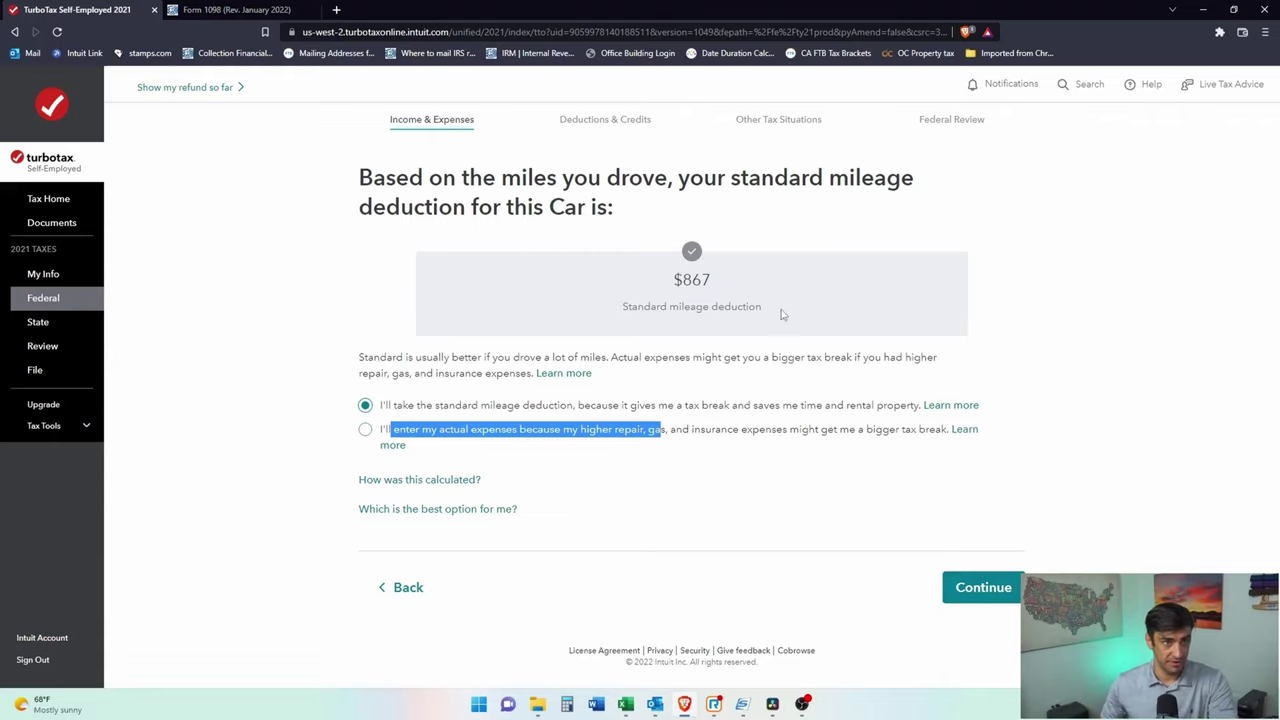
{"action": "left_click", "coordinate": [982, 589]}
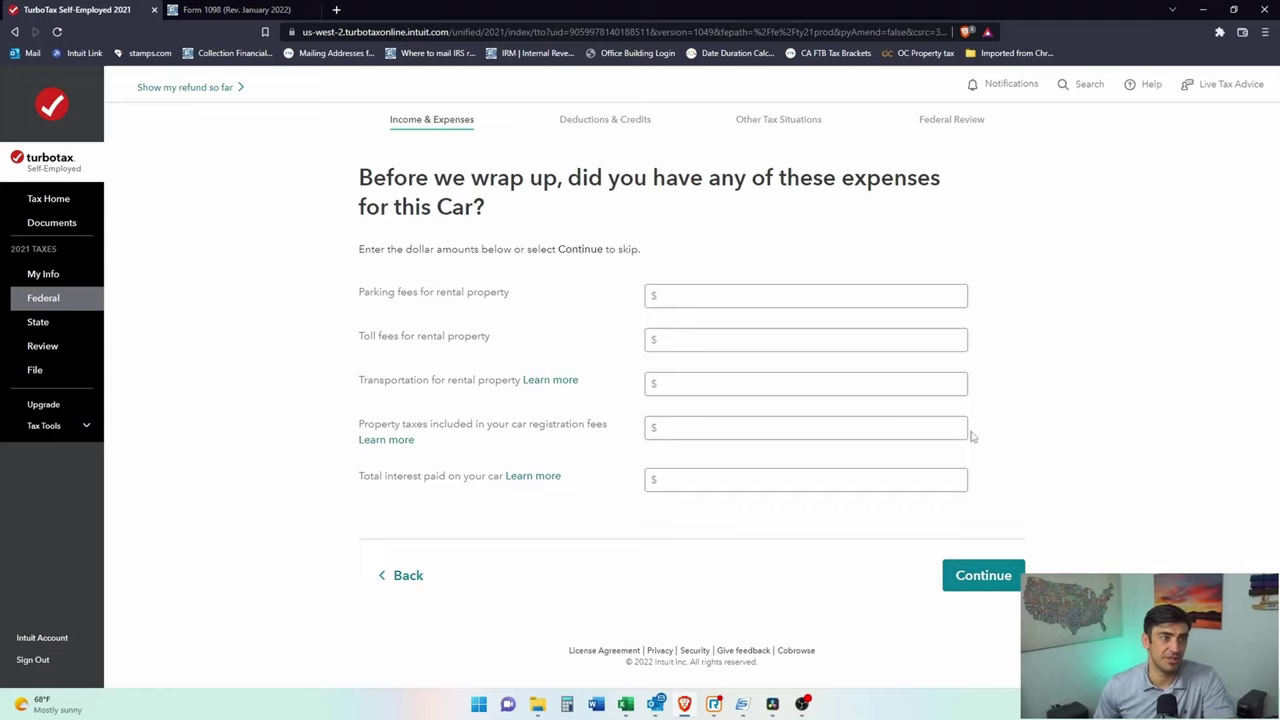
Step: Skip extra car expenses and confirm no other vehicles were used
{"action": "left_click", "coordinate": [1000, 588]}
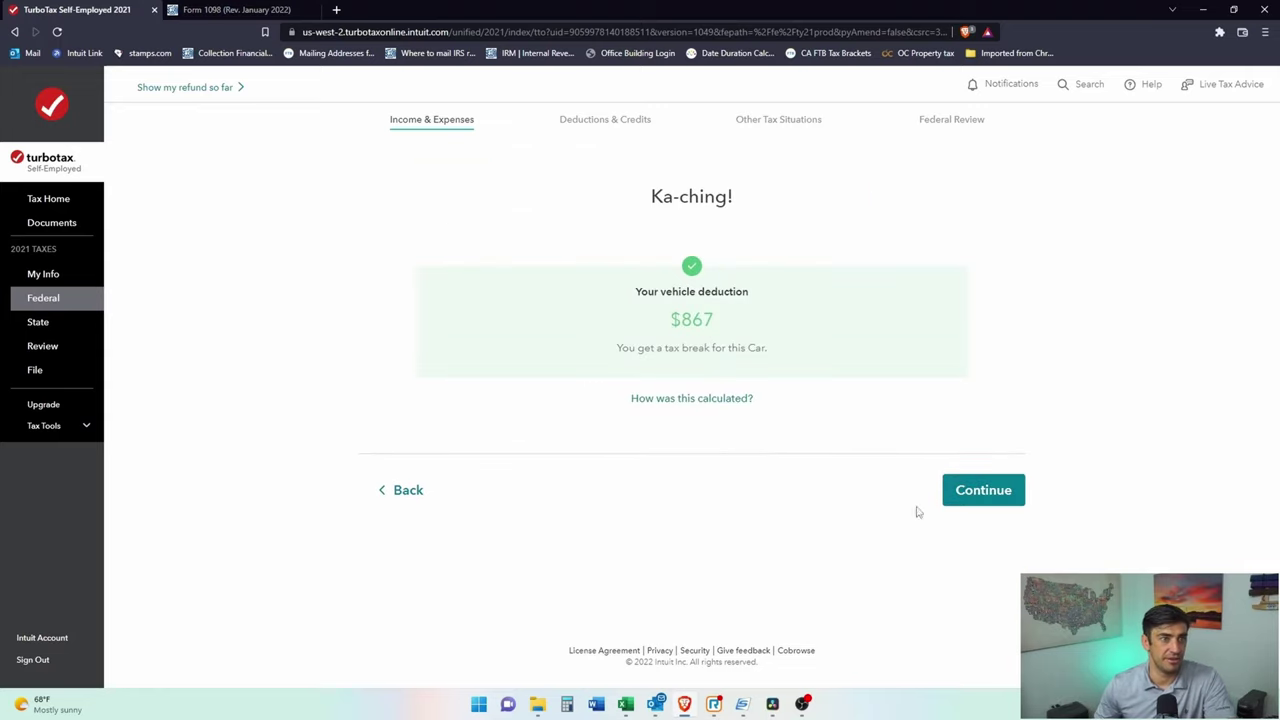
{"action": "left_click", "coordinate": [1024, 500]}
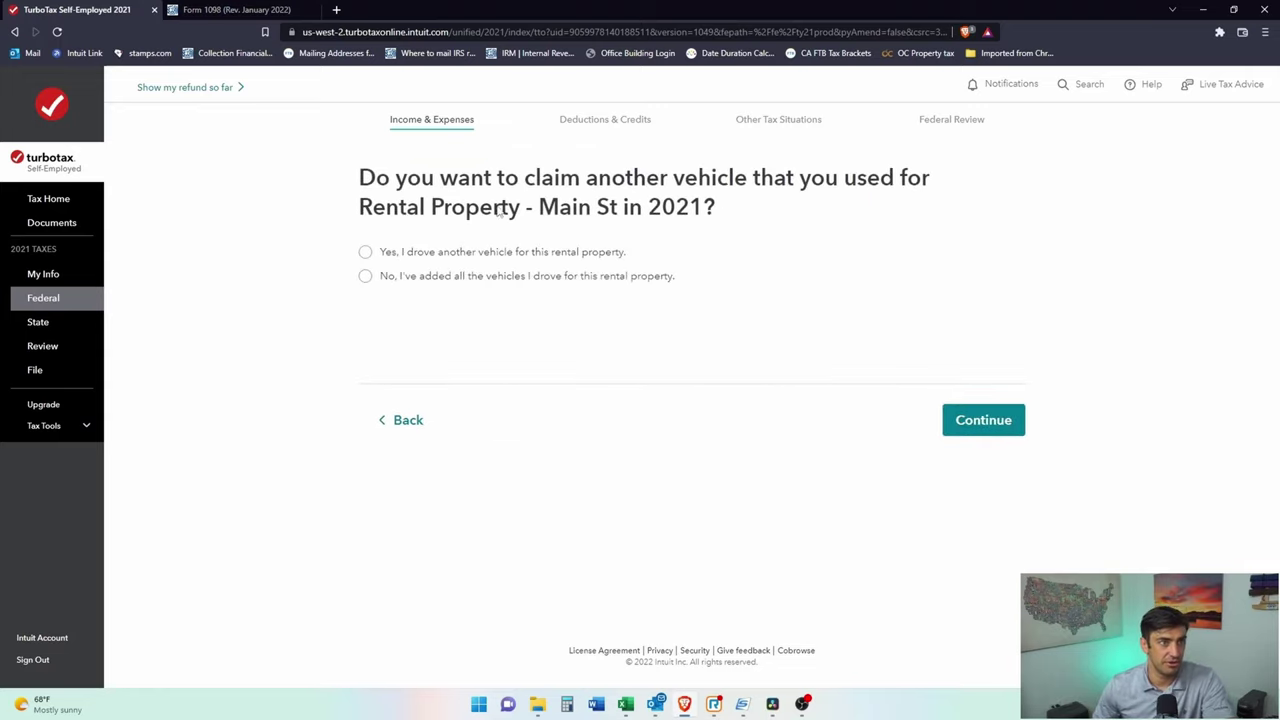
{"action": "left_click", "coordinate": [366, 277]}
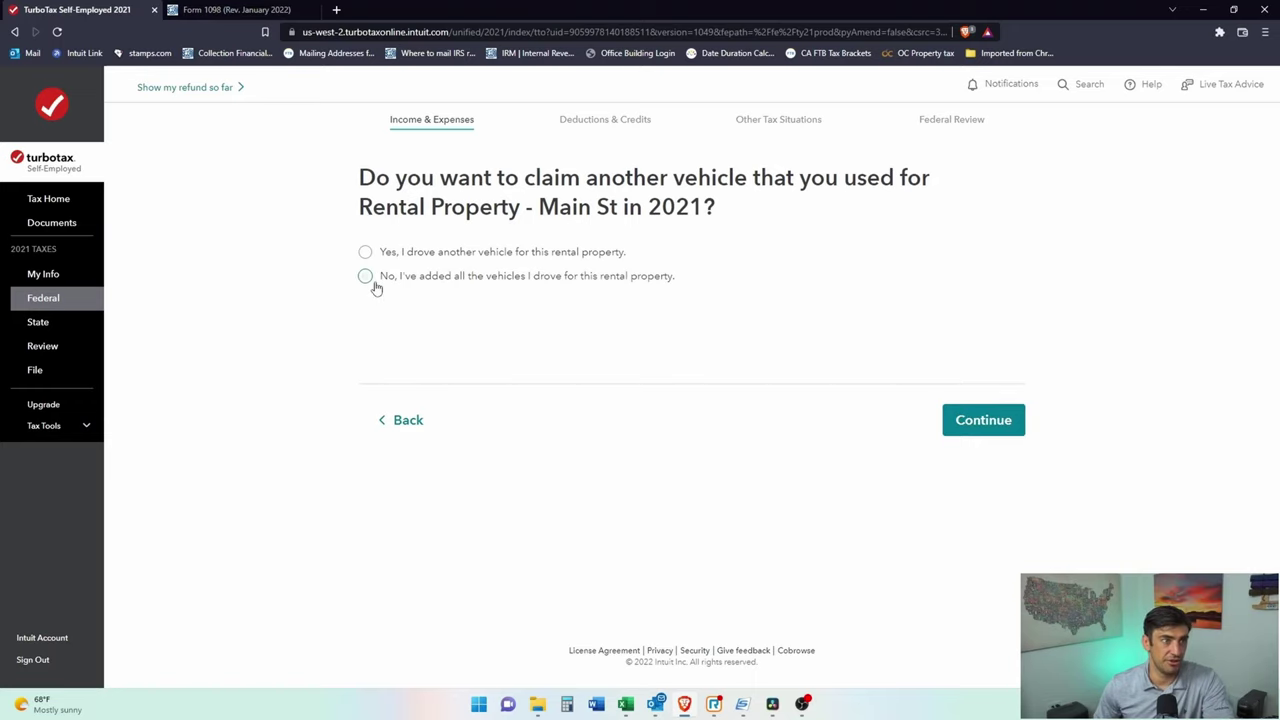
{"action": "left_click", "coordinate": [948, 419]}
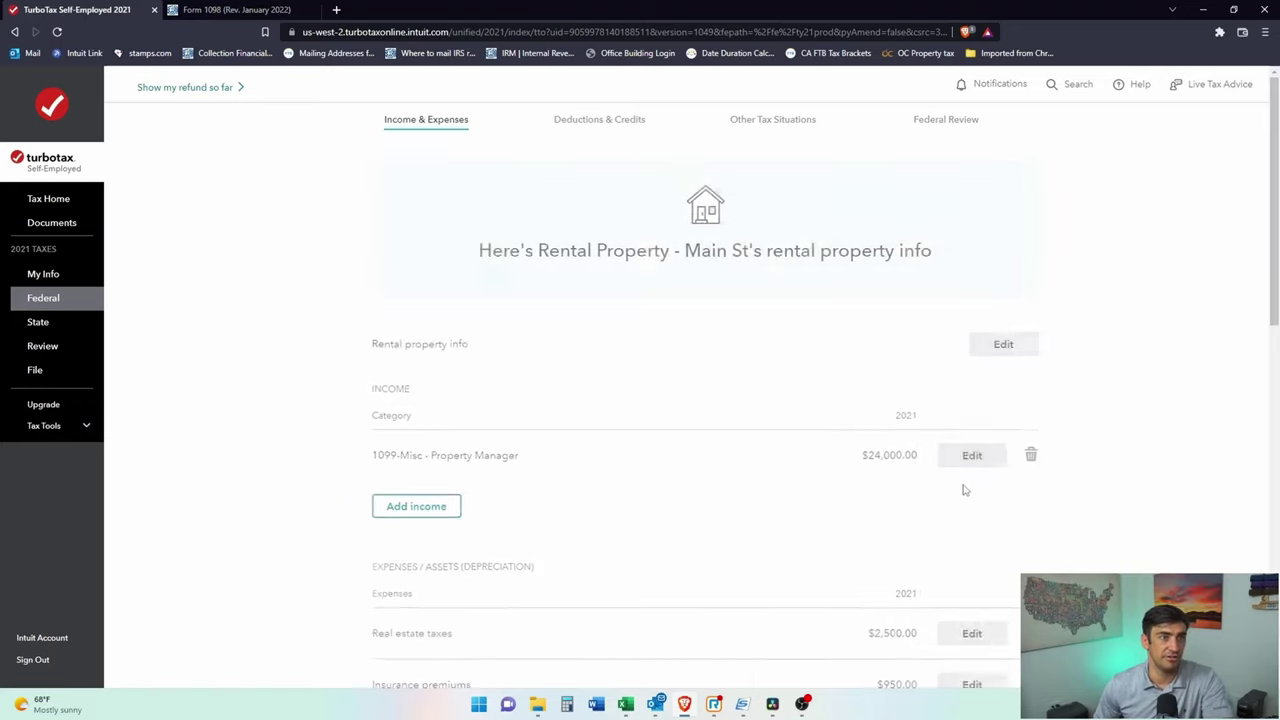
Step: Begin the management fees entry and check the property manager's income statement
{"action": "scroll", "coordinate": [1190, 362], "scroll_direction": "down", "scroll_amount": 3}
{"action": "scroll", "coordinate": [1140, 403], "scroll_direction": "down", "scroll_amount": 3}
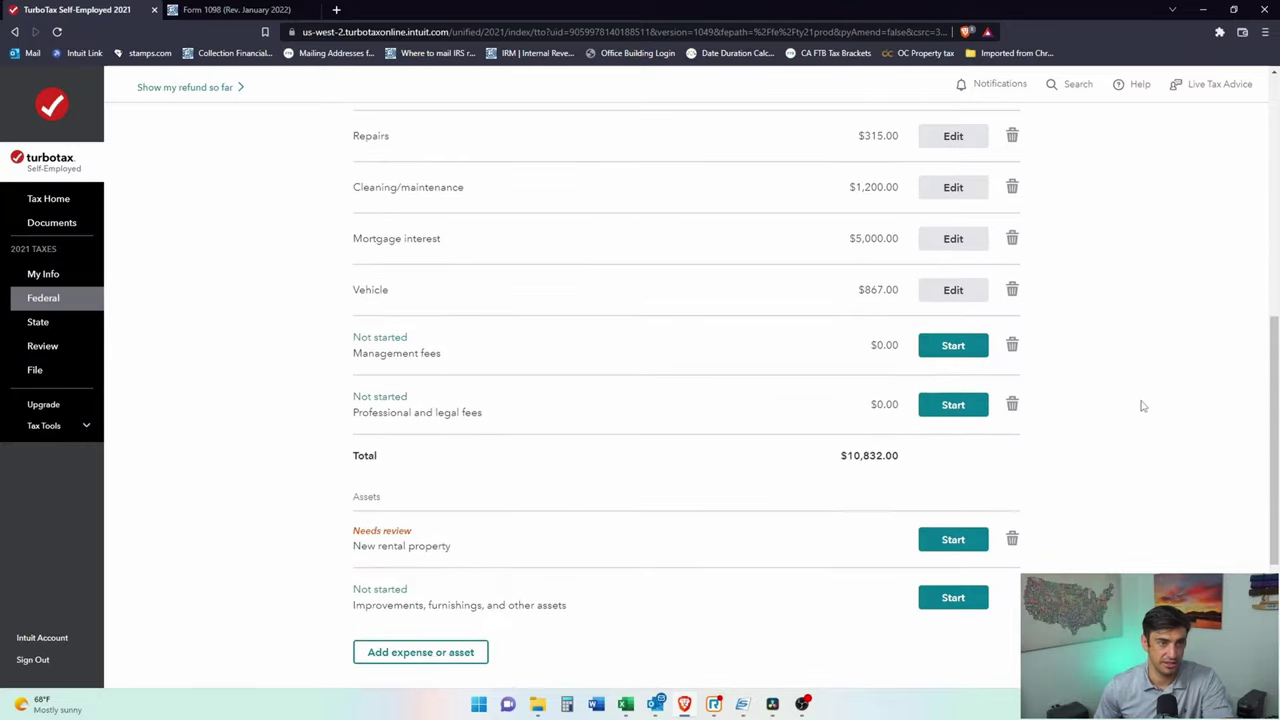
{"action": "left_click", "coordinate": [928, 348]}
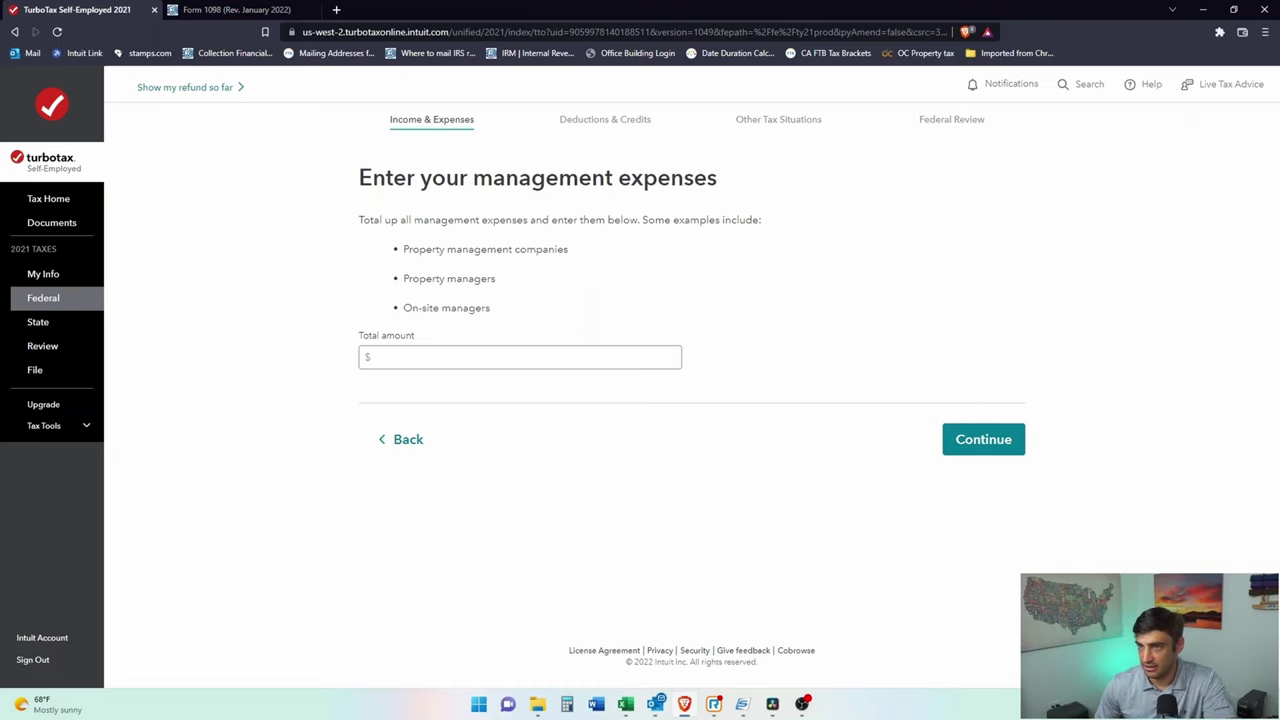
{"action": "key", "text": "super+e"}
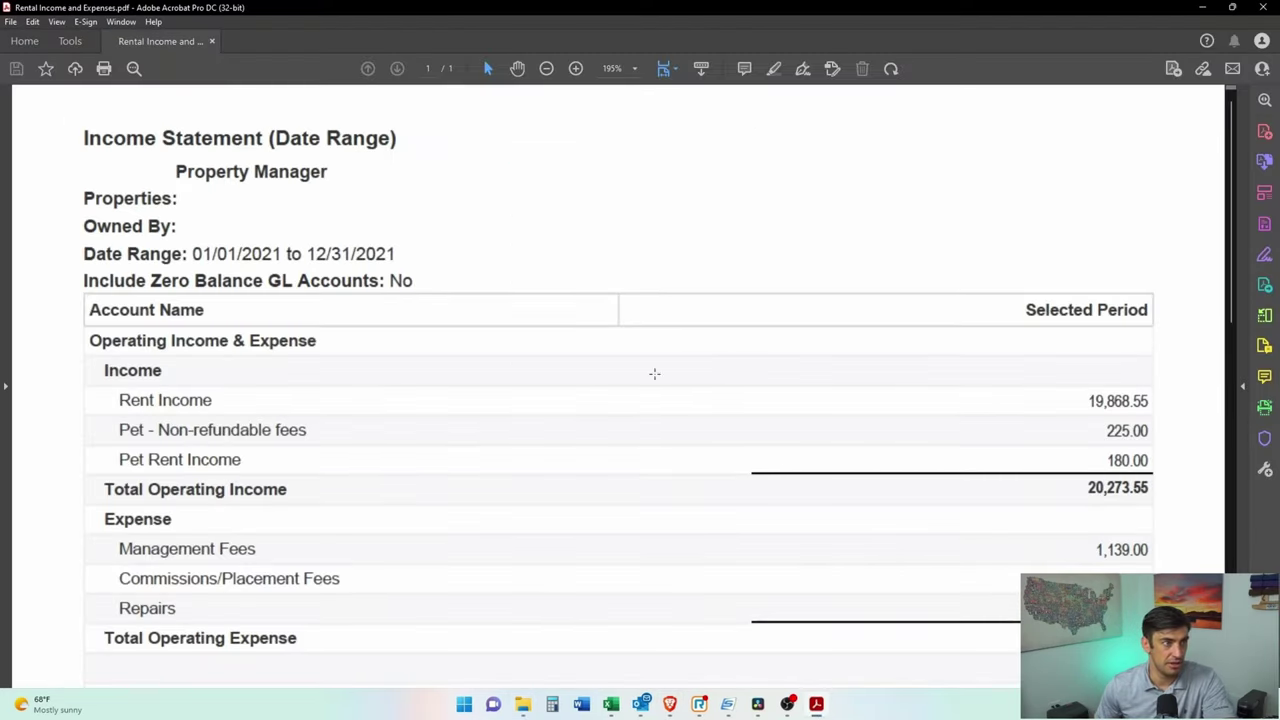
{"action": "scroll", "coordinate": [983, 450], "scroll_direction": "down", "scroll_amount": 1}
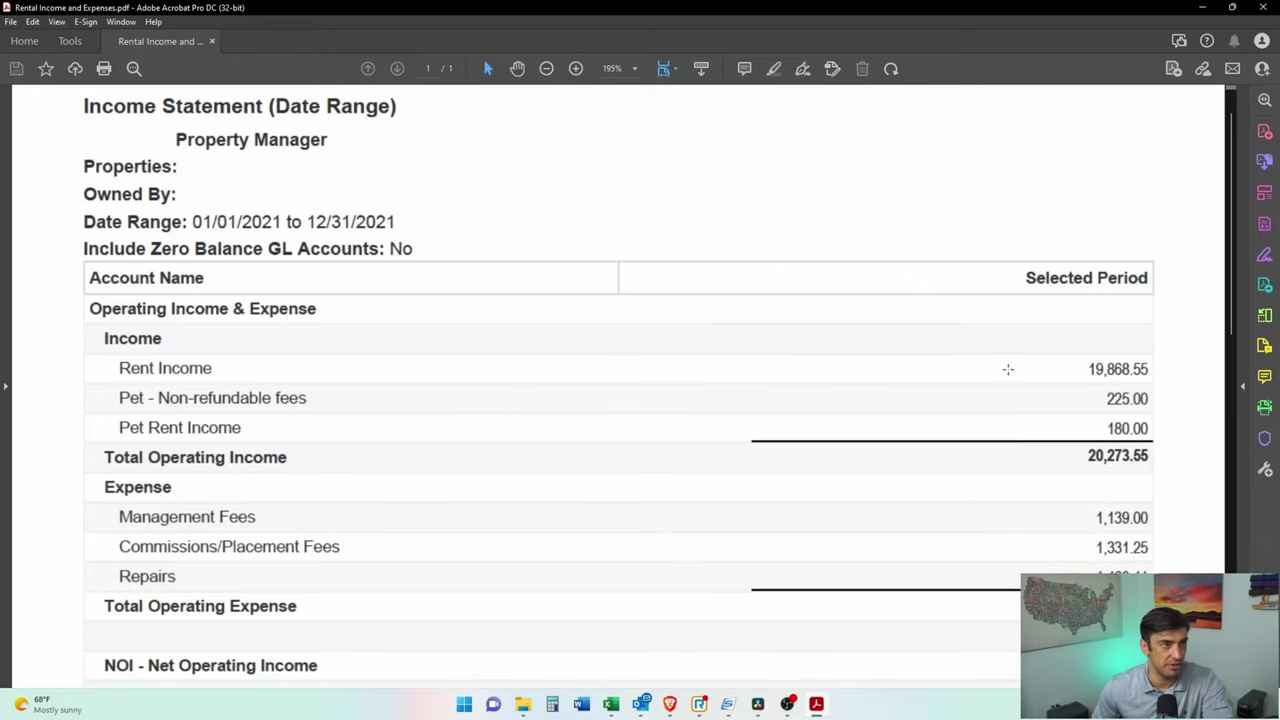
{"action": "scroll", "coordinate": [1008, 369], "scroll_direction": "up", "scroll_amount": 1}
{"action": "left_click_drag", "start_coordinate": [357, 156], "coordinate": [118, 183]}
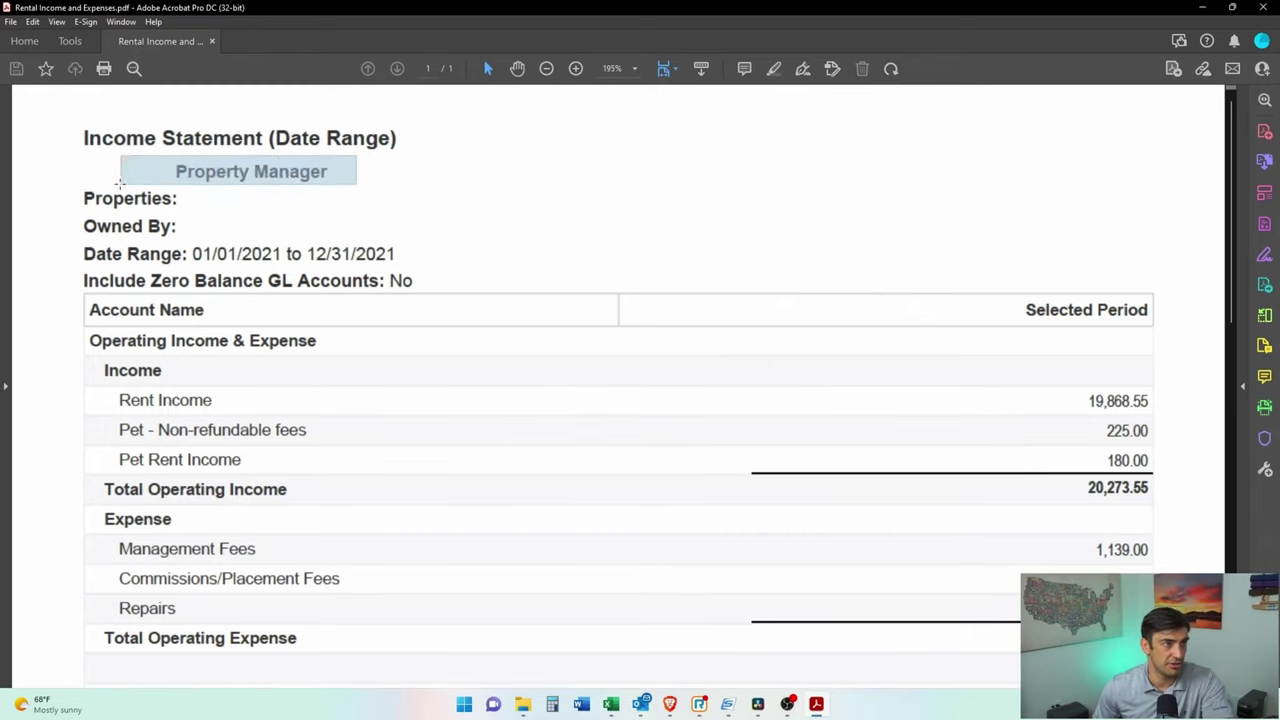
{"action": "left_click", "coordinate": [860, 265]}
{"action": "left_click", "coordinate": [443, 260]}
{"action": "left_click_drag", "start_coordinate": [412, 244], "coordinate": [176, 258]}
{"action": "scroll", "coordinate": [748, 266], "scroll_direction": "down", "scroll_amount": 1}
{"action": "scroll", "coordinate": [865, 424], "scroll_direction": "down", "scroll_amount": 2}
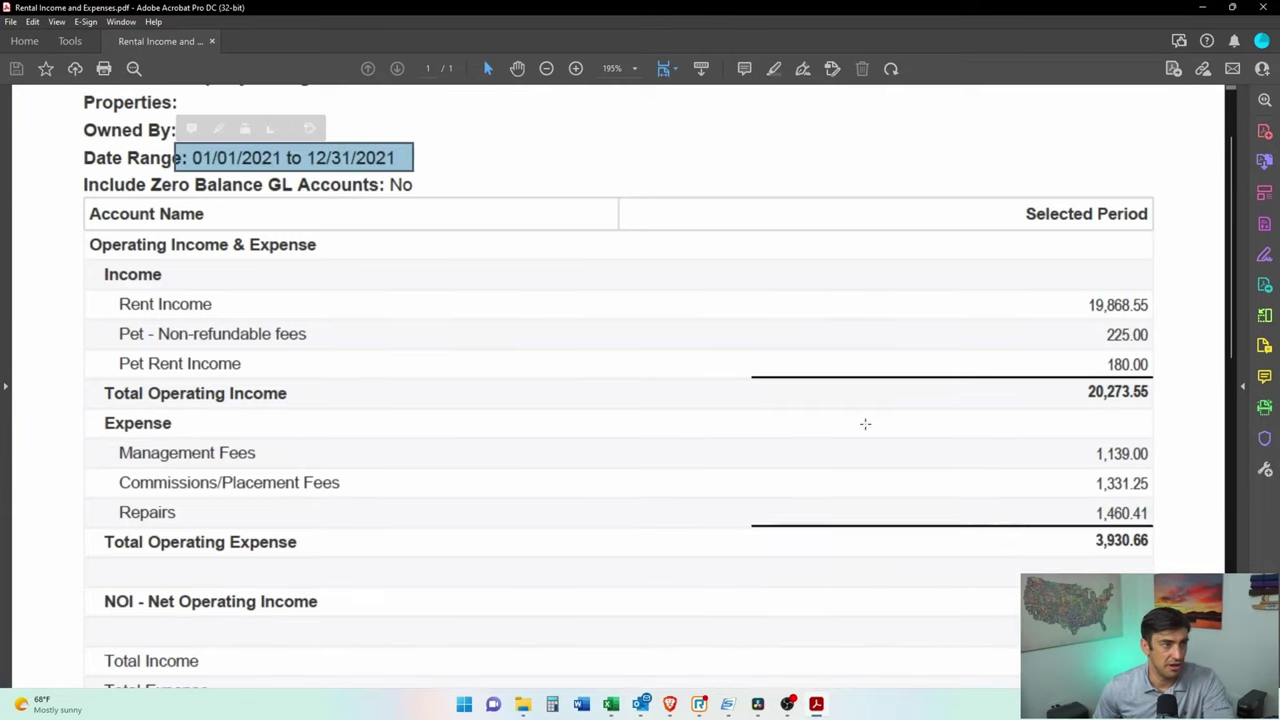
{"action": "scroll", "coordinate": [845, 405], "scroll_direction": "down", "scroll_amount": 2}
{"action": "scroll", "coordinate": [829, 387], "scroll_direction": "up", "scroll_amount": 5}
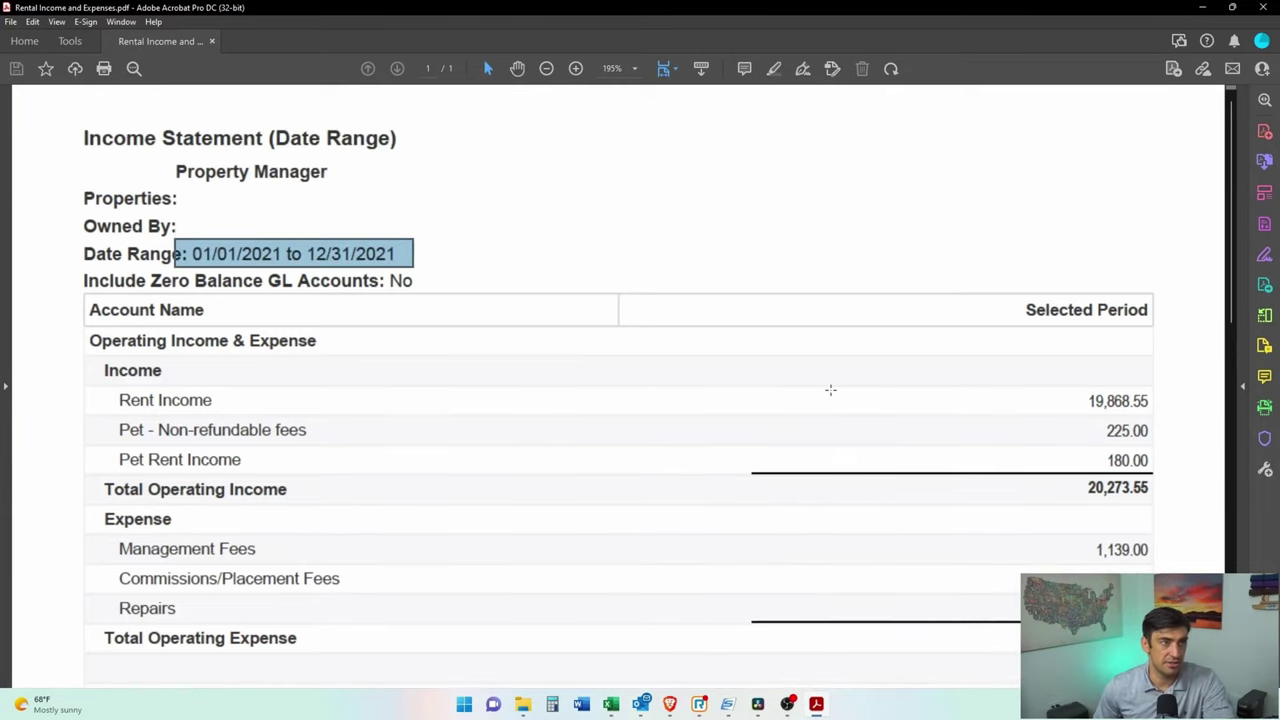
{"action": "left_click", "coordinate": [765, 216]}
{"action": "left_click", "coordinate": [765, 216]}
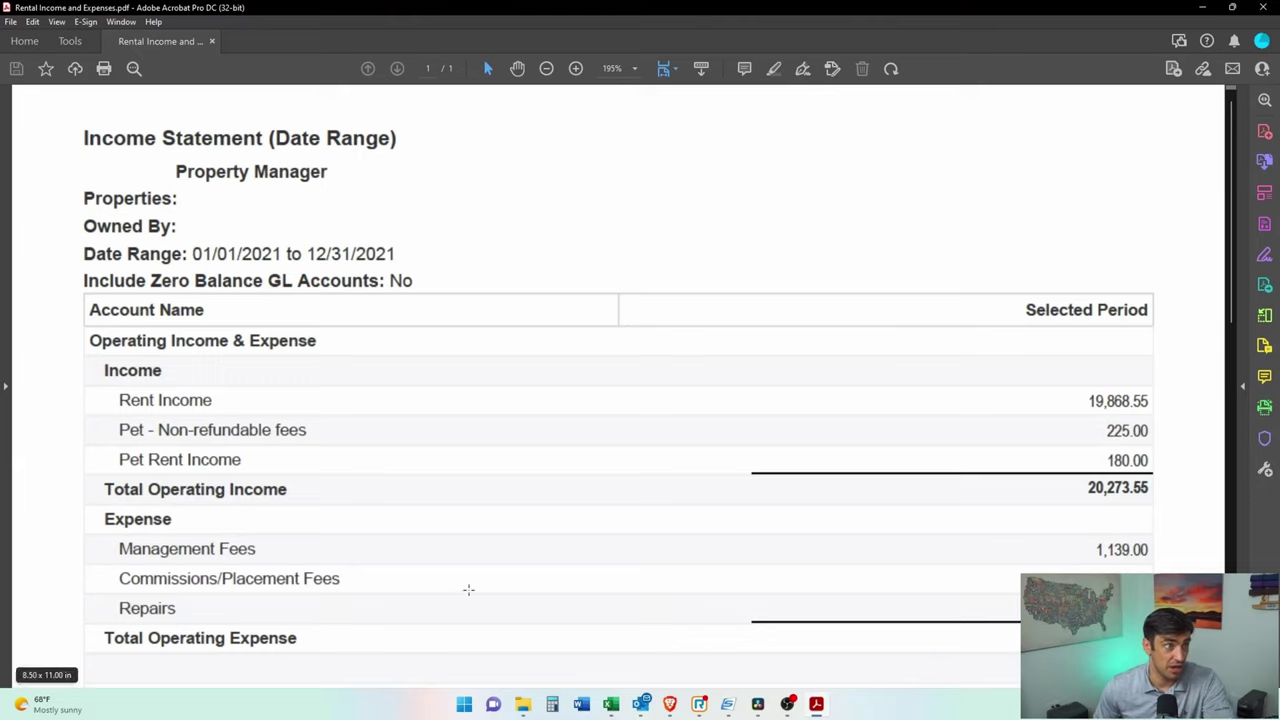
{"action": "scroll", "coordinate": [466, 589], "scroll_direction": "down", "scroll_amount": 2}
{"action": "left_click_drag", "start_coordinate": [94, 439], "coordinate": [1178, 533]}
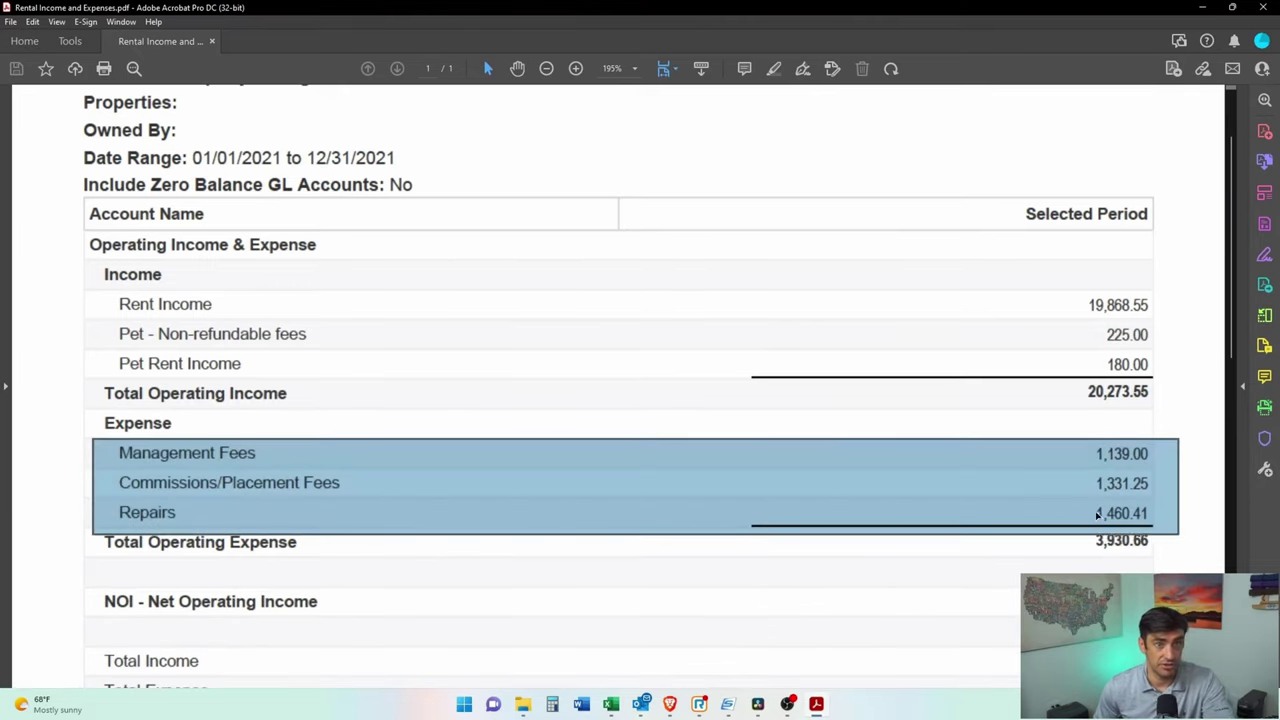
{"action": "left_click_drag", "start_coordinate": [1145, 430], "coordinate": [115, 463]}
{"action": "key", "text": "alt+Tab"}
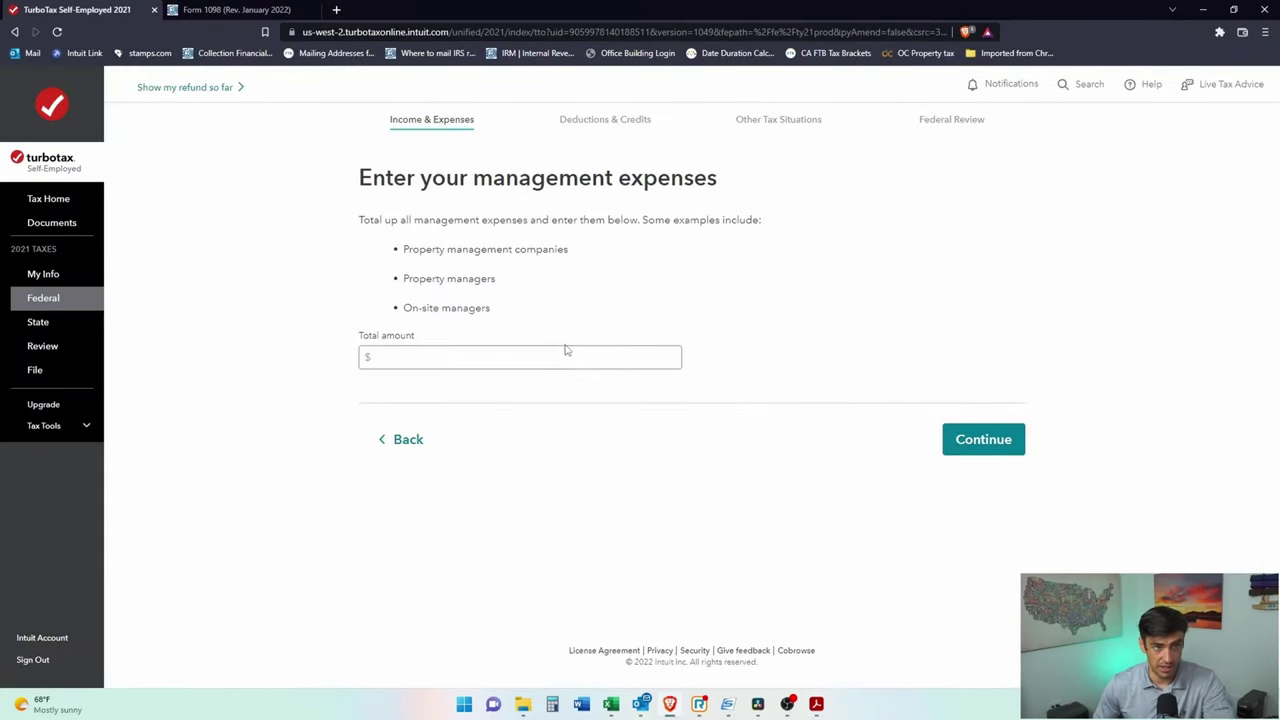
Step: Enter $1,139 management fees, then begin the professional and legal fees amount
{"action": "left_click", "coordinate": [574, 362]}
{"action": "type", "text": "1139"}
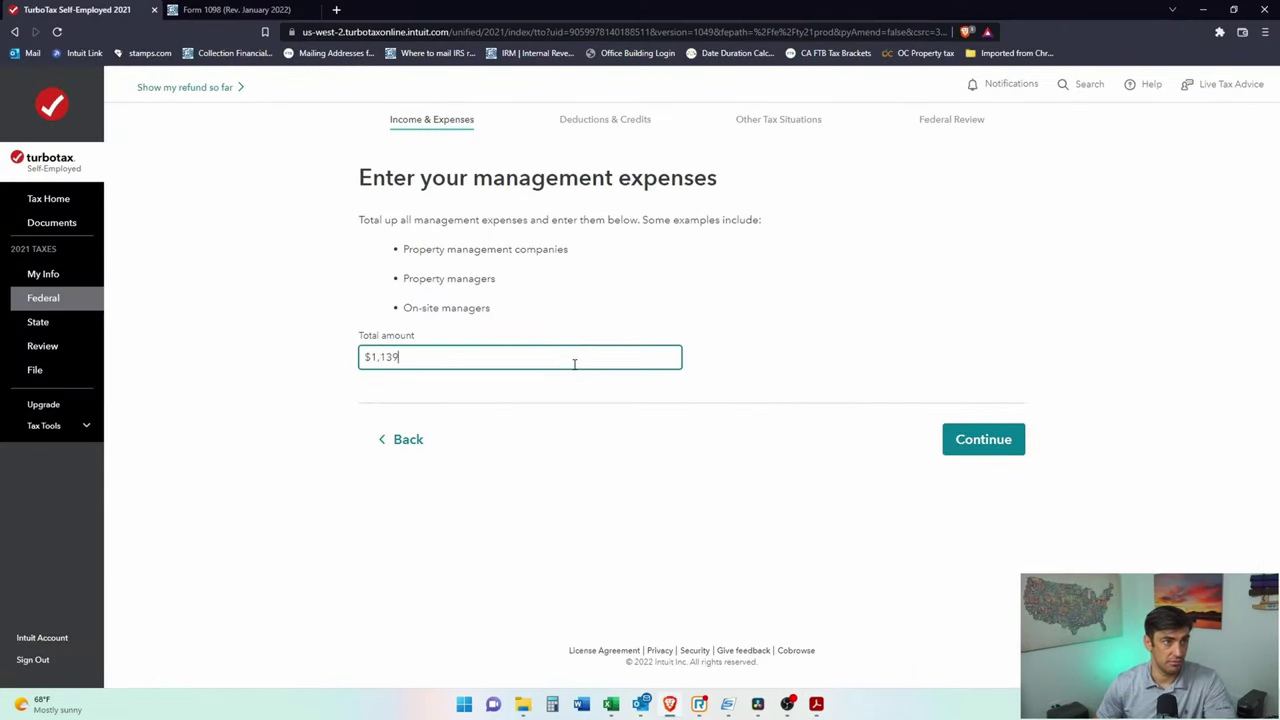
{"action": "left_click", "coordinate": [994, 440]}
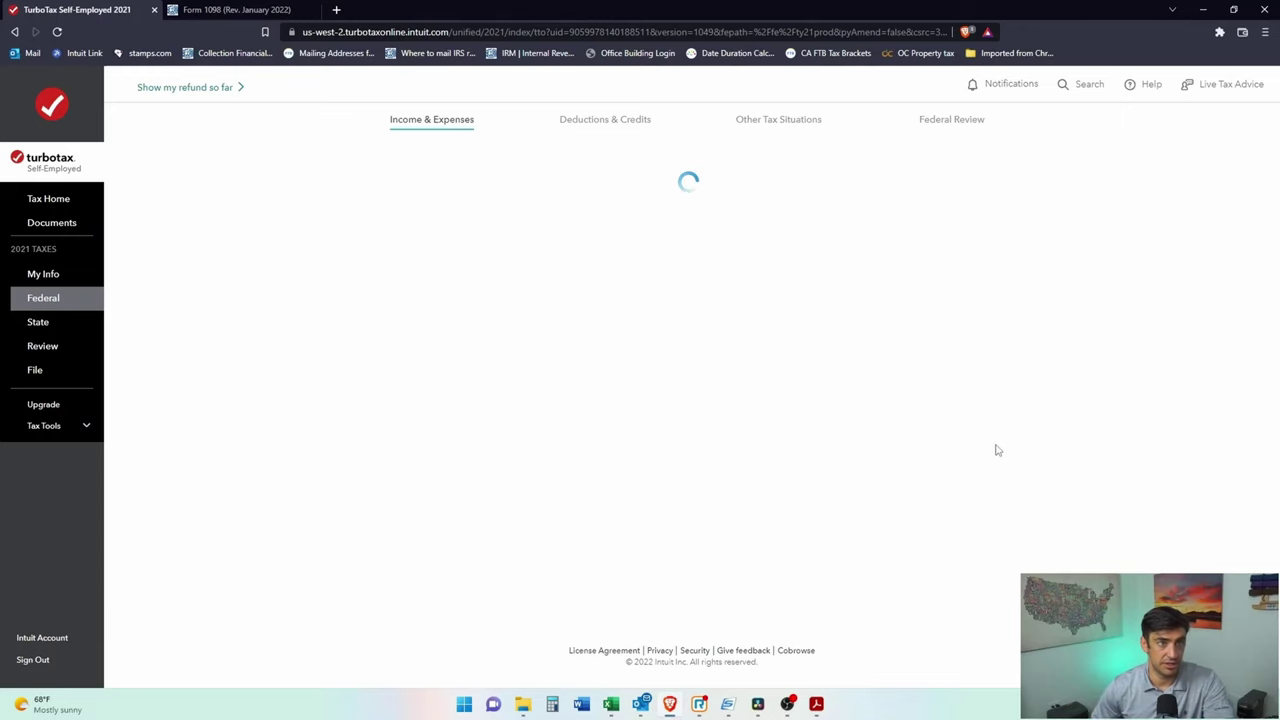
{"action": "scroll", "coordinate": [1051, 434], "scroll_direction": "down", "scroll_amount": 5}
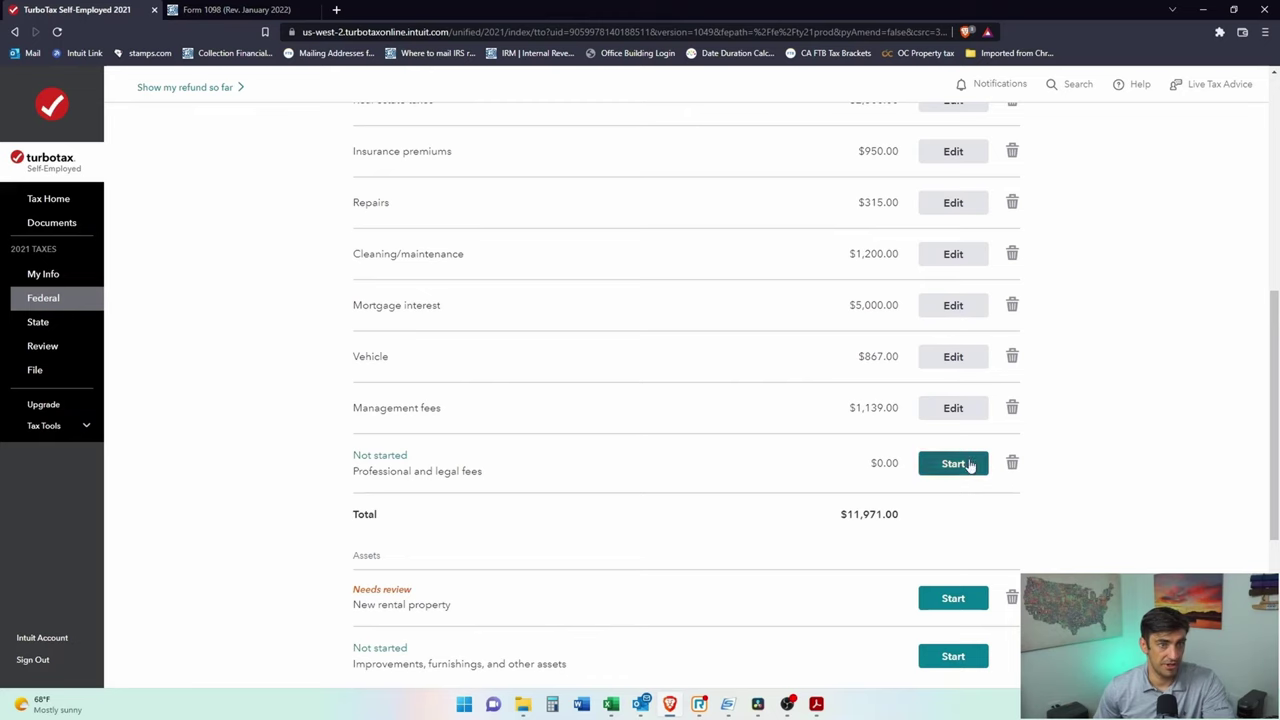
{"action": "left_click", "coordinate": [968, 463]}
{"action": "left_click", "coordinate": [537, 354]}
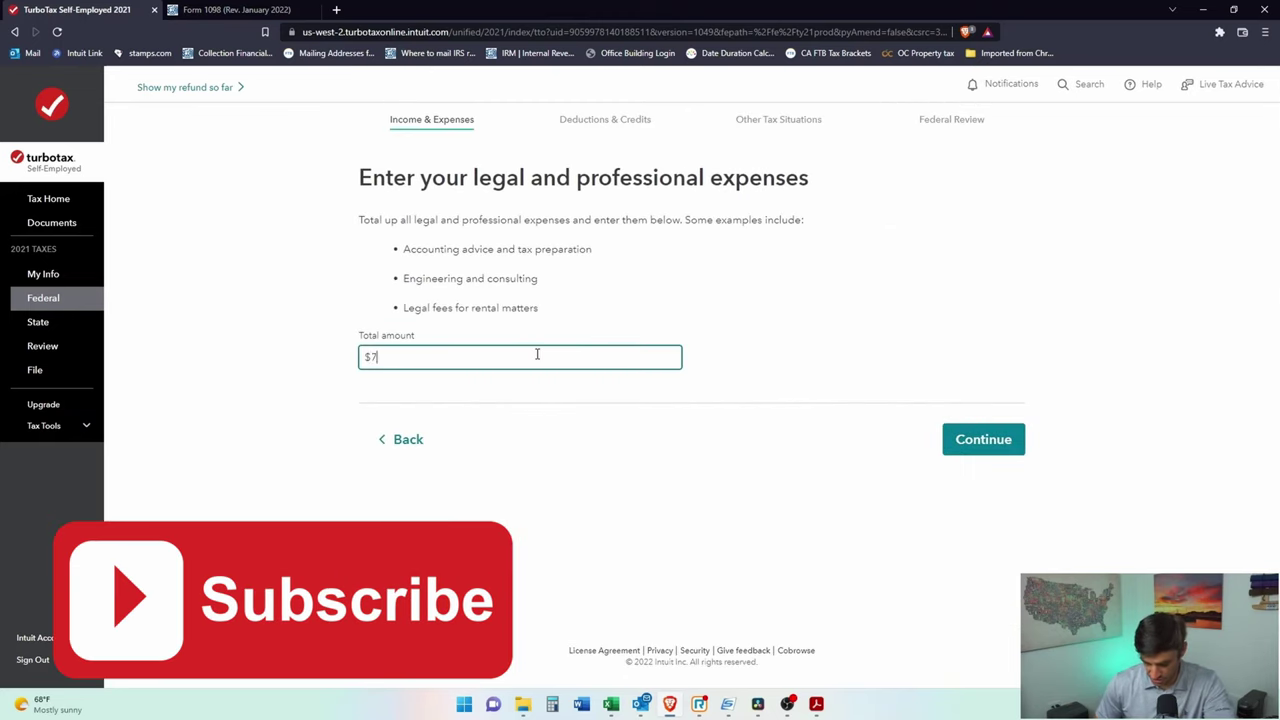
Step: Save the $750 legal and professional fees and check the Main St expense total of $12,721
{"action": "left_click", "coordinate": [1000, 450]}
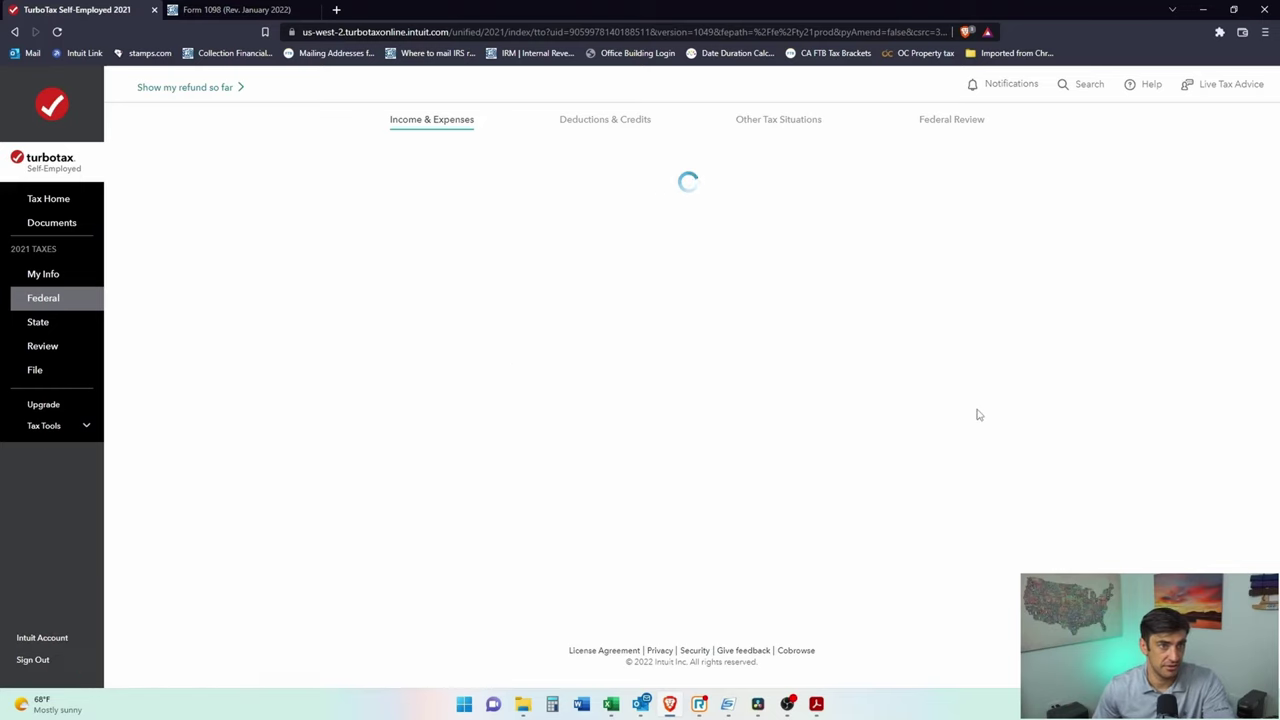
{"action": "scroll", "coordinate": [1040, 400], "scroll_direction": "down", "scroll_amount": 10}
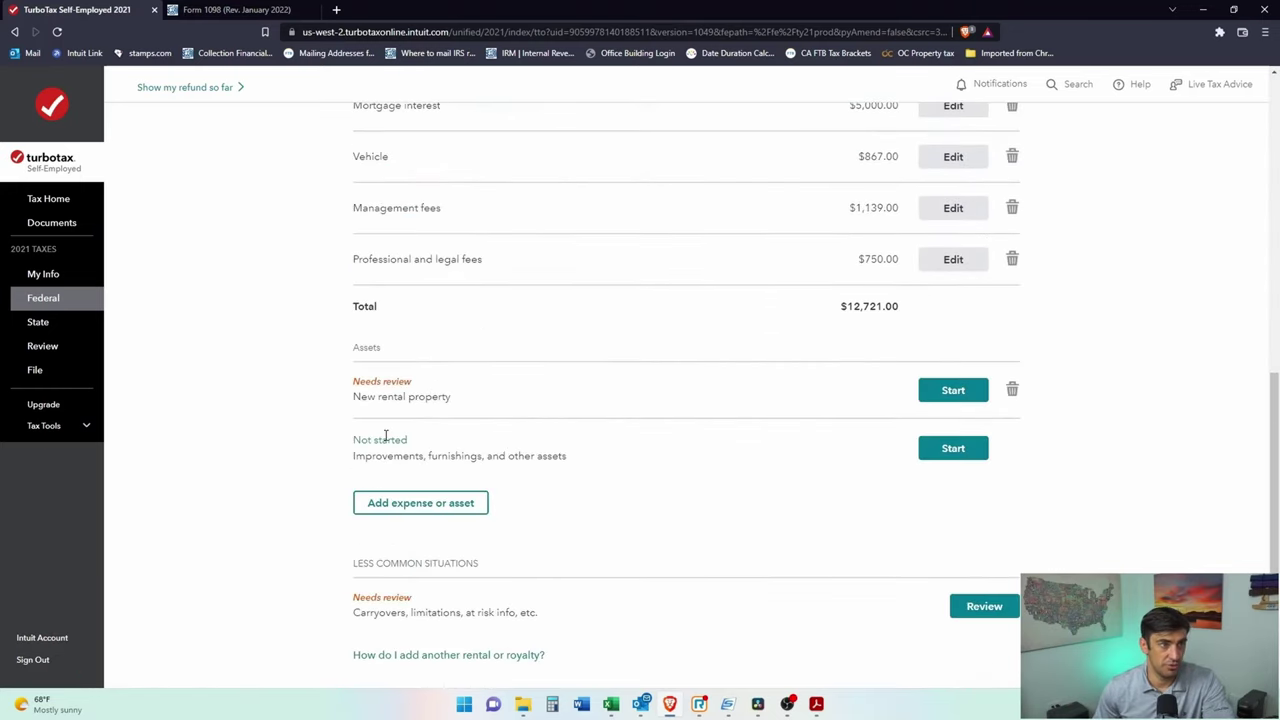
{"action": "scroll", "coordinate": [1103, 323], "scroll_direction": "up", "scroll_amount": 3}
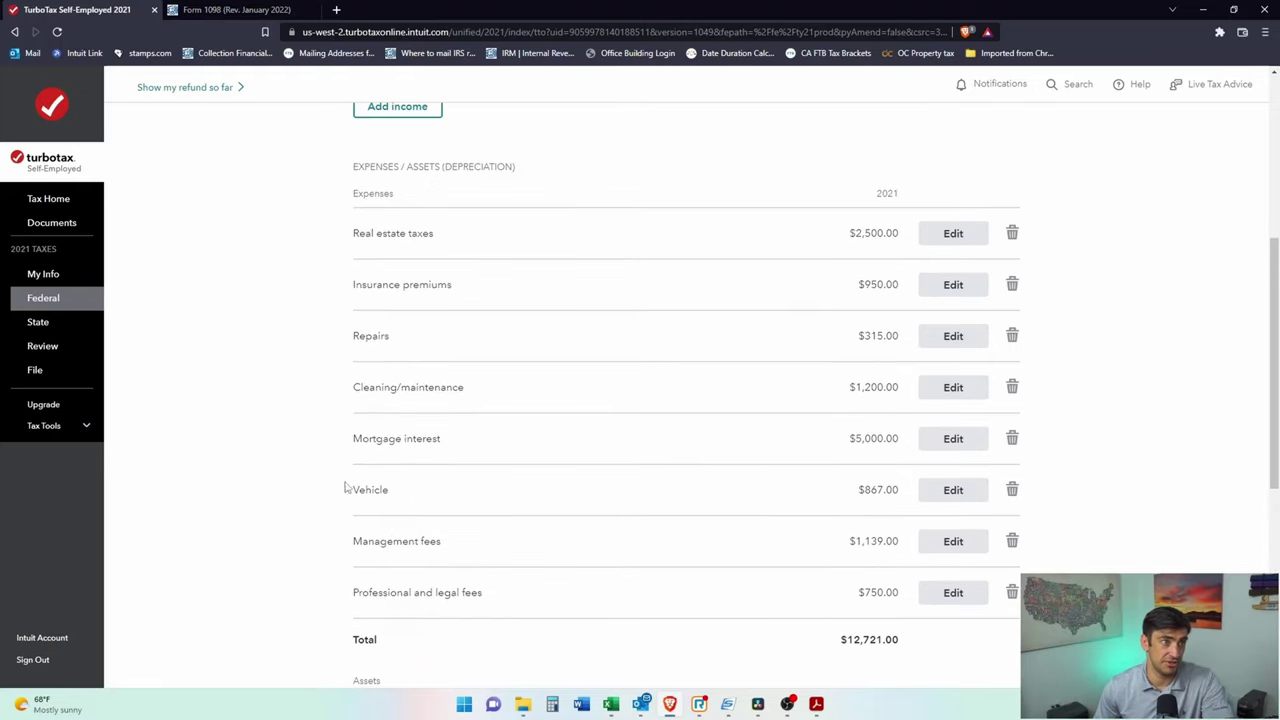
{"action": "left_click_drag", "start_coordinate": [350, 168], "coordinate": [480, 167]}
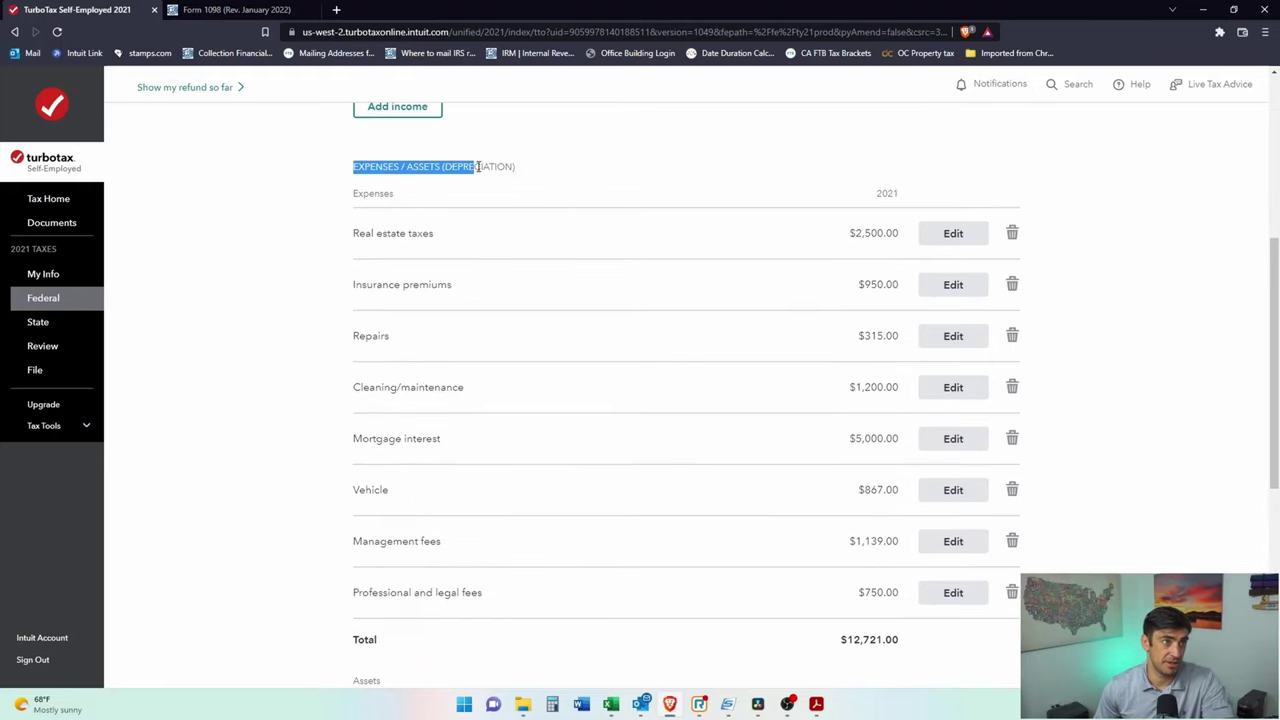
{"action": "left_click", "coordinate": [500, 166]}
Step: Start entering the new rental property asset from the Assets section
{"action": "scroll", "coordinate": [662, 220], "scroll_direction": "up", "scroll_amount": 3}
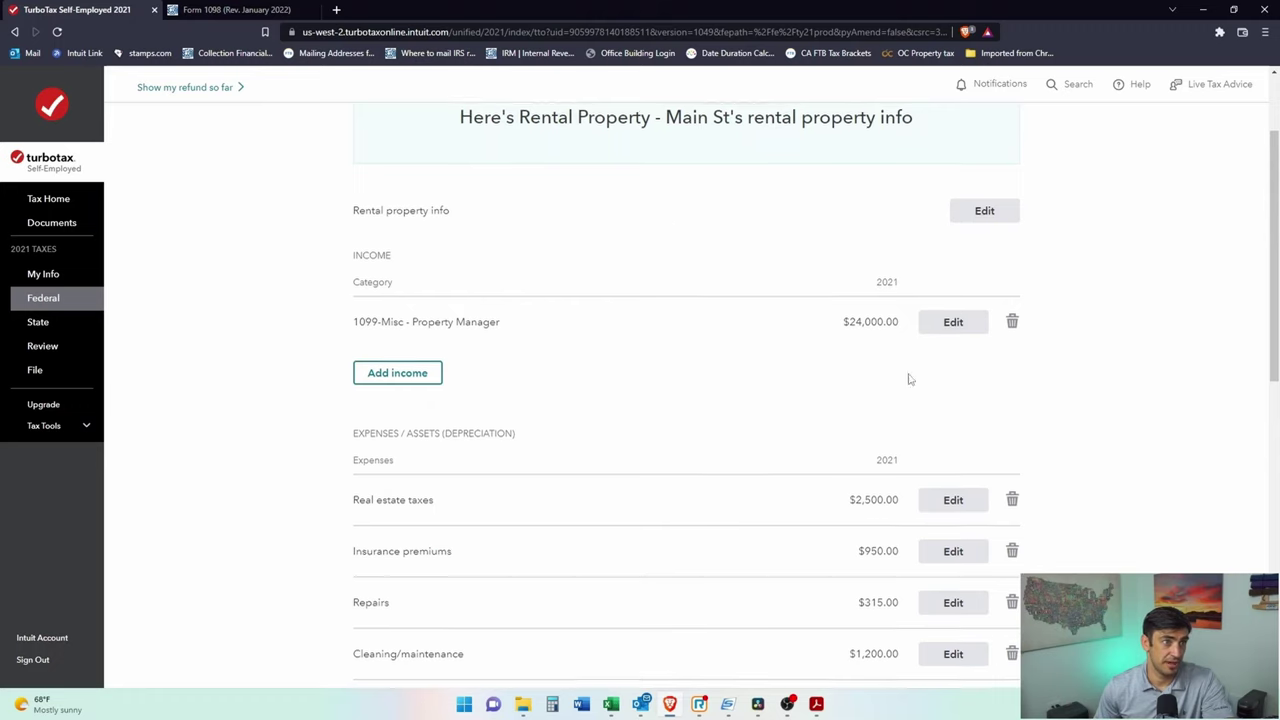
{"action": "scroll", "coordinate": [997, 409], "scroll_direction": "down", "scroll_amount": 6}
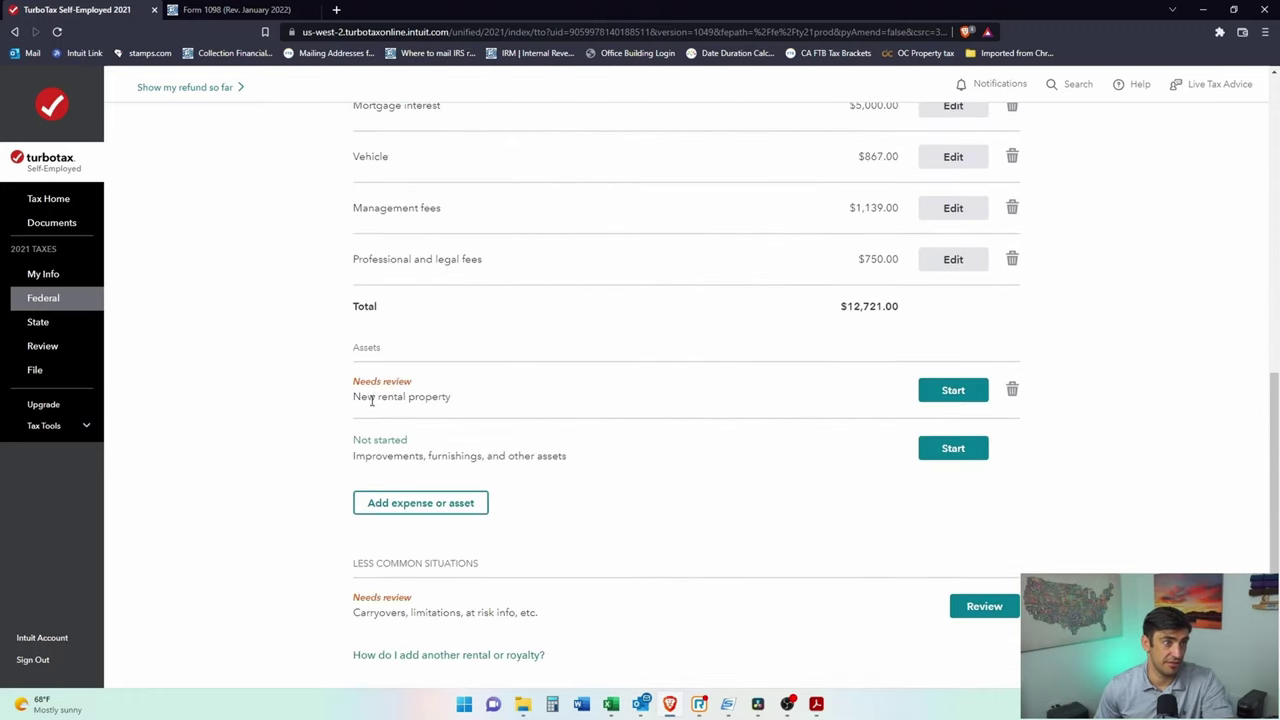
{"action": "triple_click", "coordinate": [434, 397]}
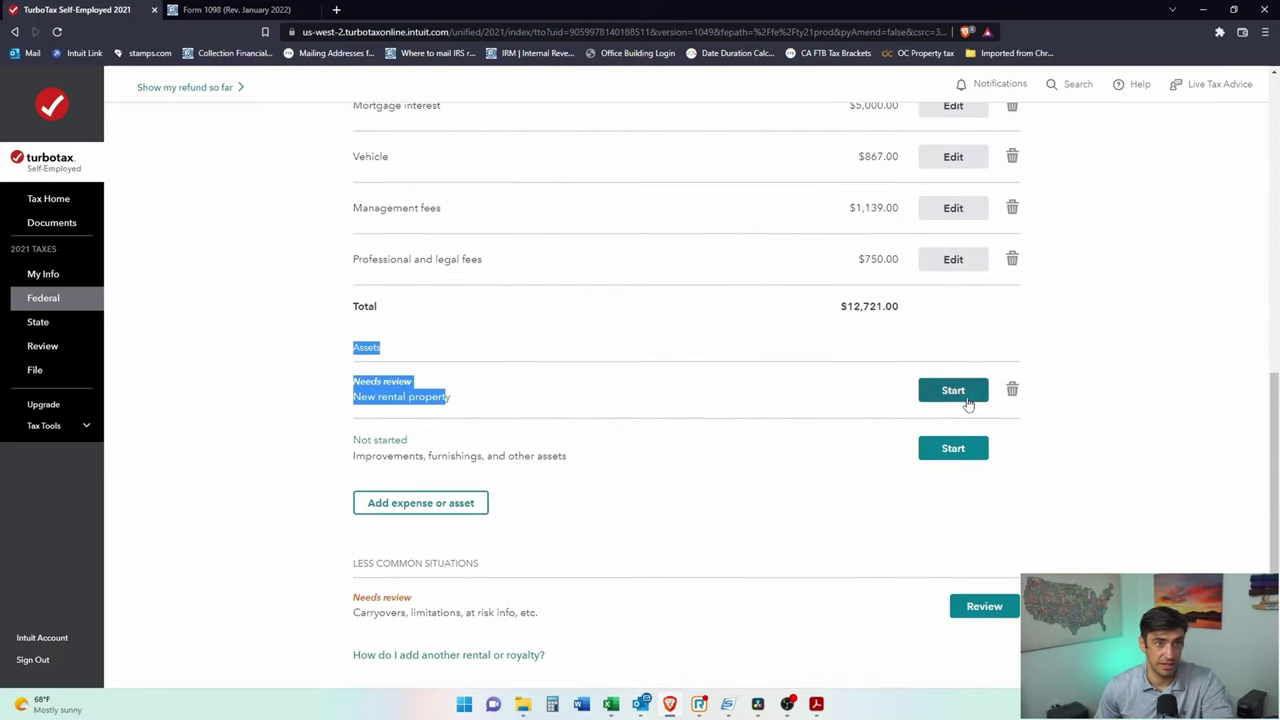
{"action": "left_click", "coordinate": [966, 402]}
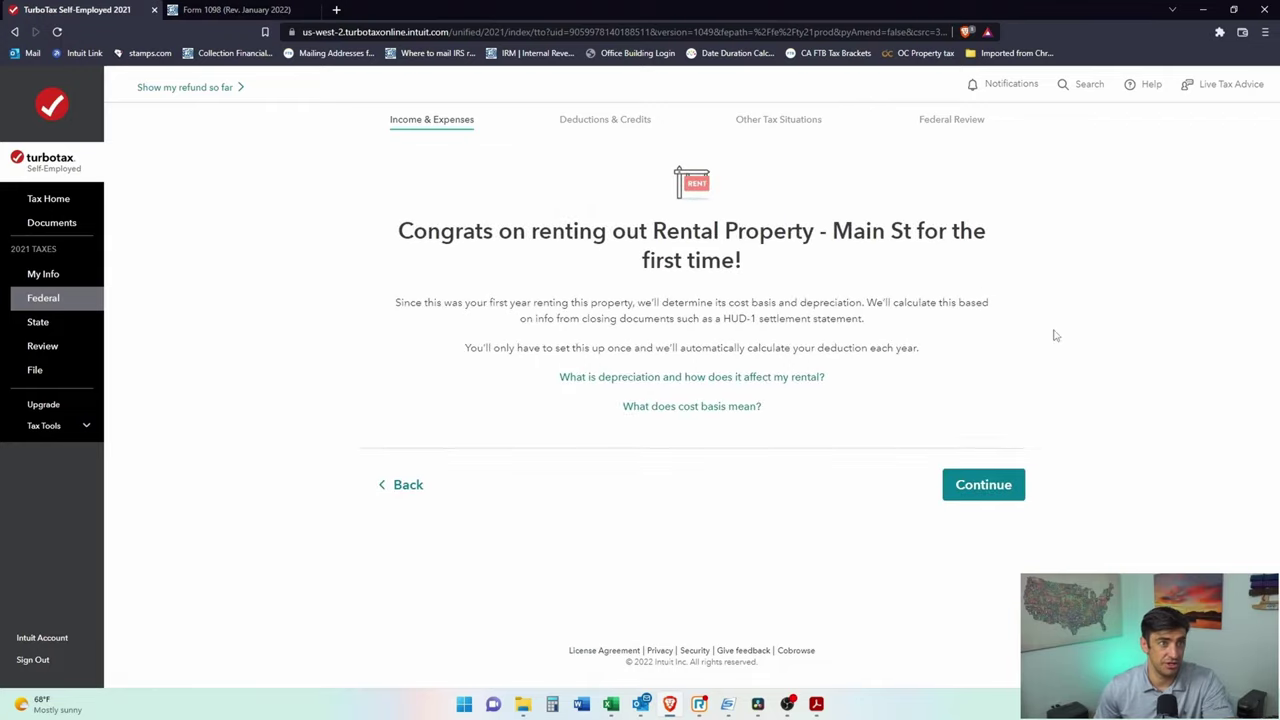
Step: Record Main St as never a past residence and as purchased, reaching the cost-details overview
{"action": "left_click", "coordinate": [1008, 492]}
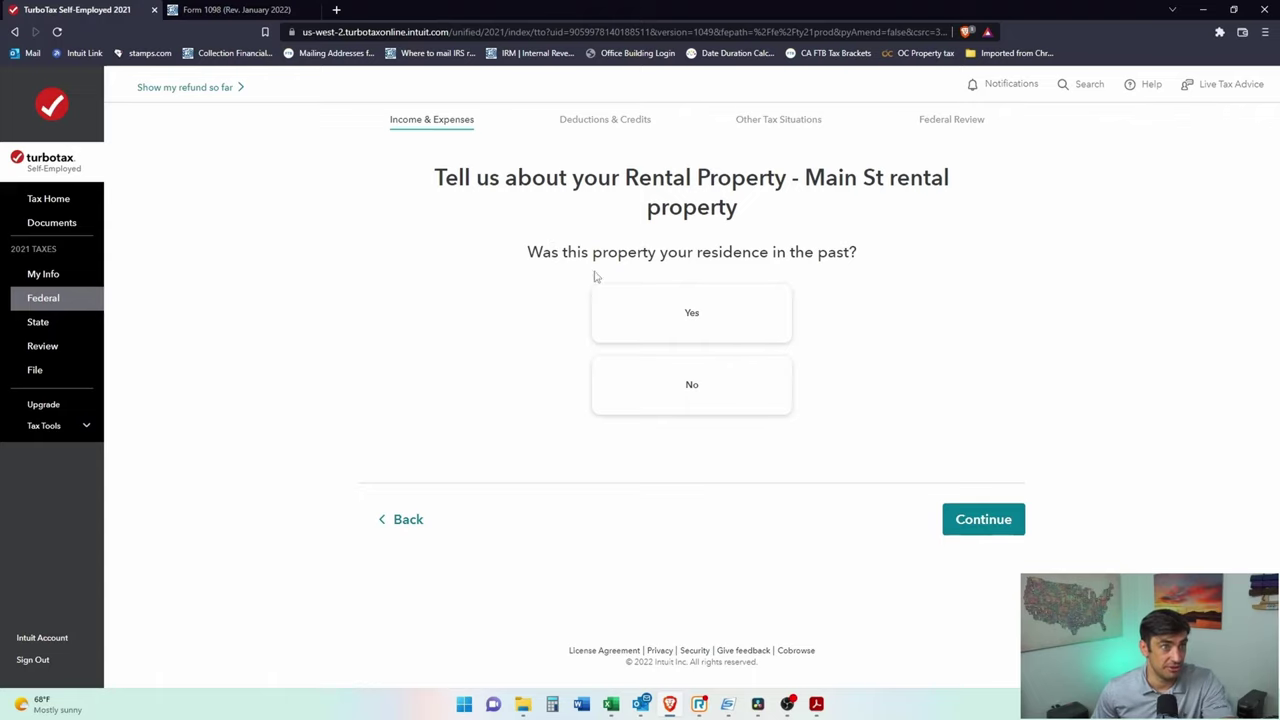
{"action": "left_click", "coordinate": [706, 403]}
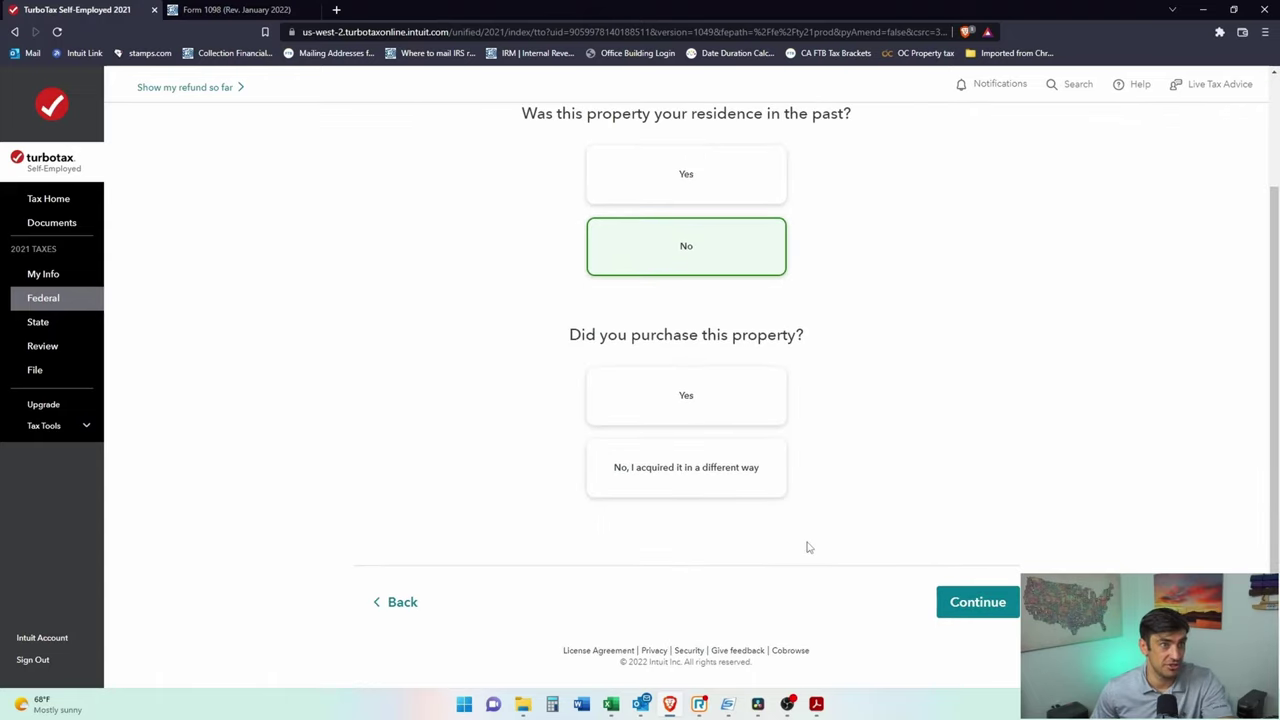
{"action": "left_click", "coordinate": [689, 399]}
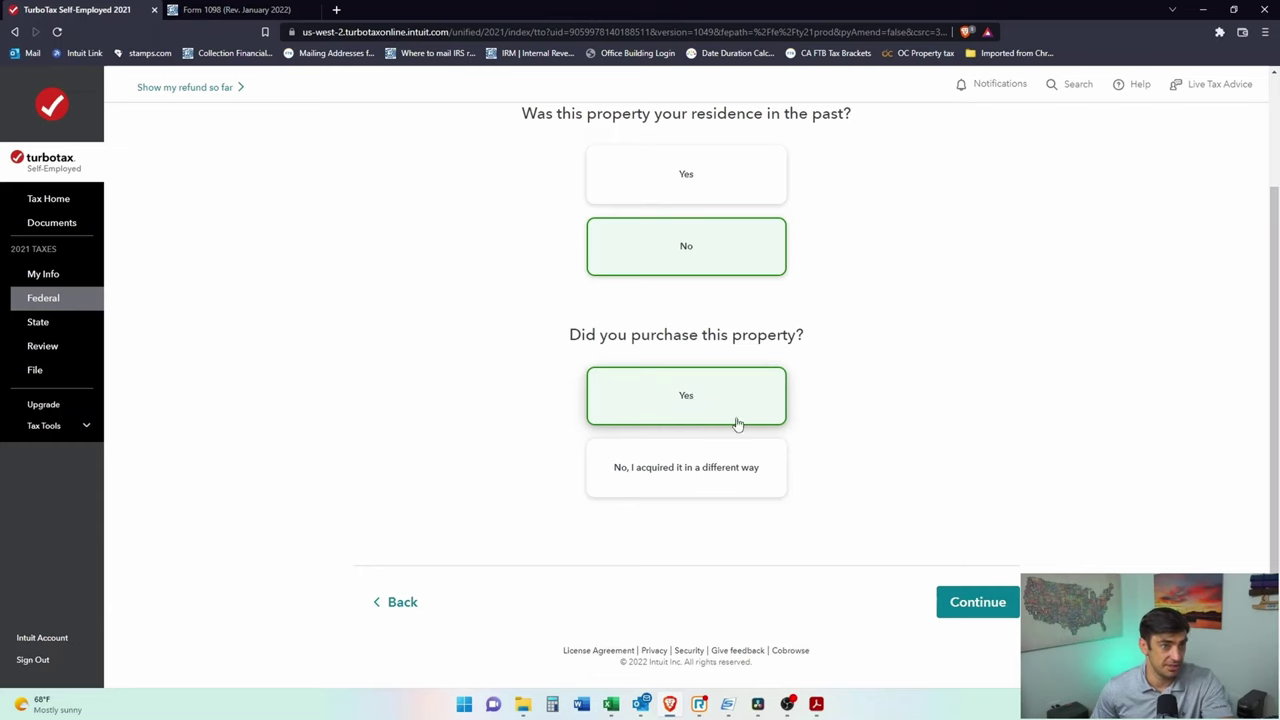
{"action": "left_click", "coordinate": [975, 608]}
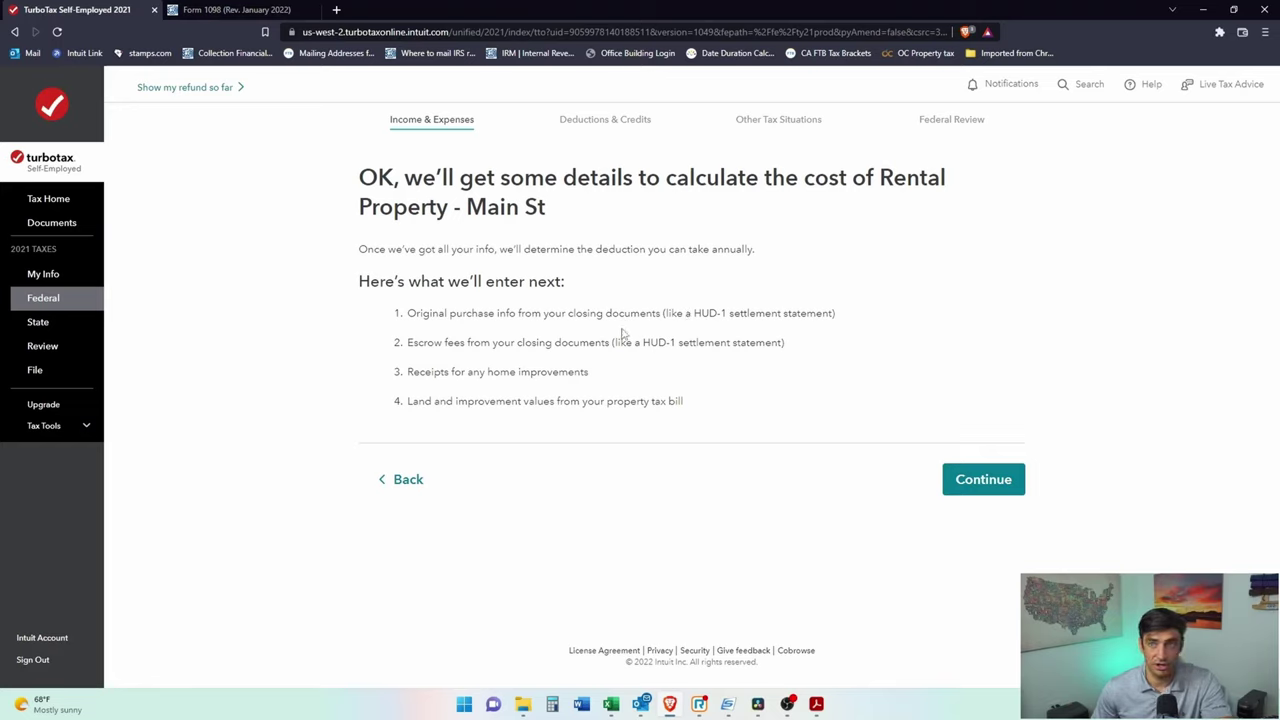
Step: Read the overview's items on HUD-1 purchase info, improvement receipts and land values, then open the purchase form
{"action": "left_click_drag", "start_coordinate": [773, 312], "coordinate": [667, 314]}
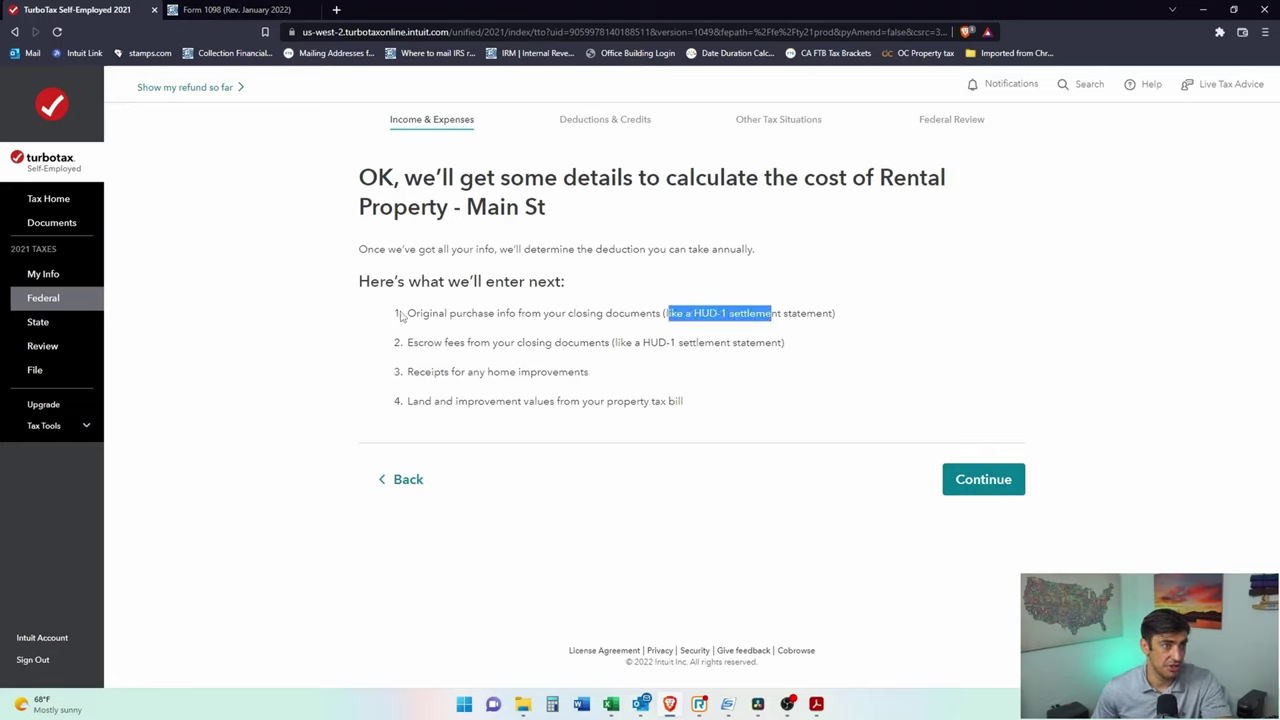
{"action": "left_click_drag", "start_coordinate": [403, 314], "coordinate": [741, 330]}
{"action": "left_click", "coordinate": [757, 338]}
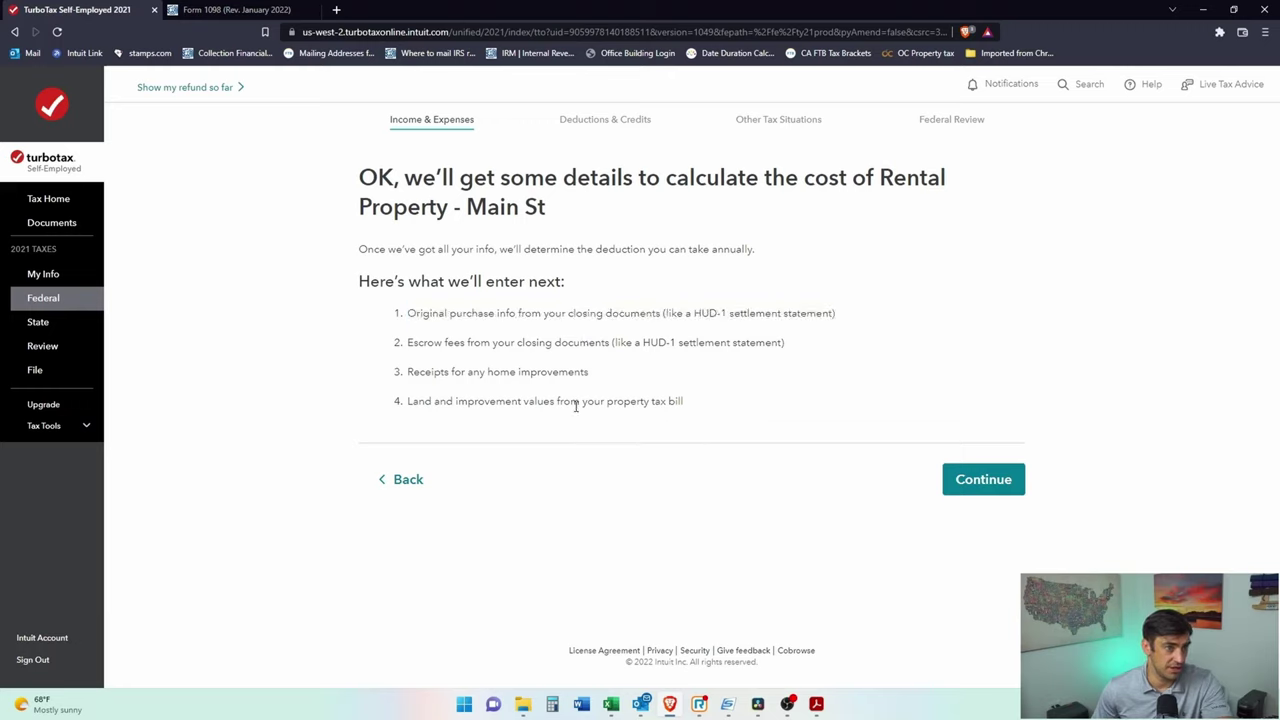
{"action": "left_click_drag", "start_coordinate": [462, 372], "coordinate": [589, 378]}
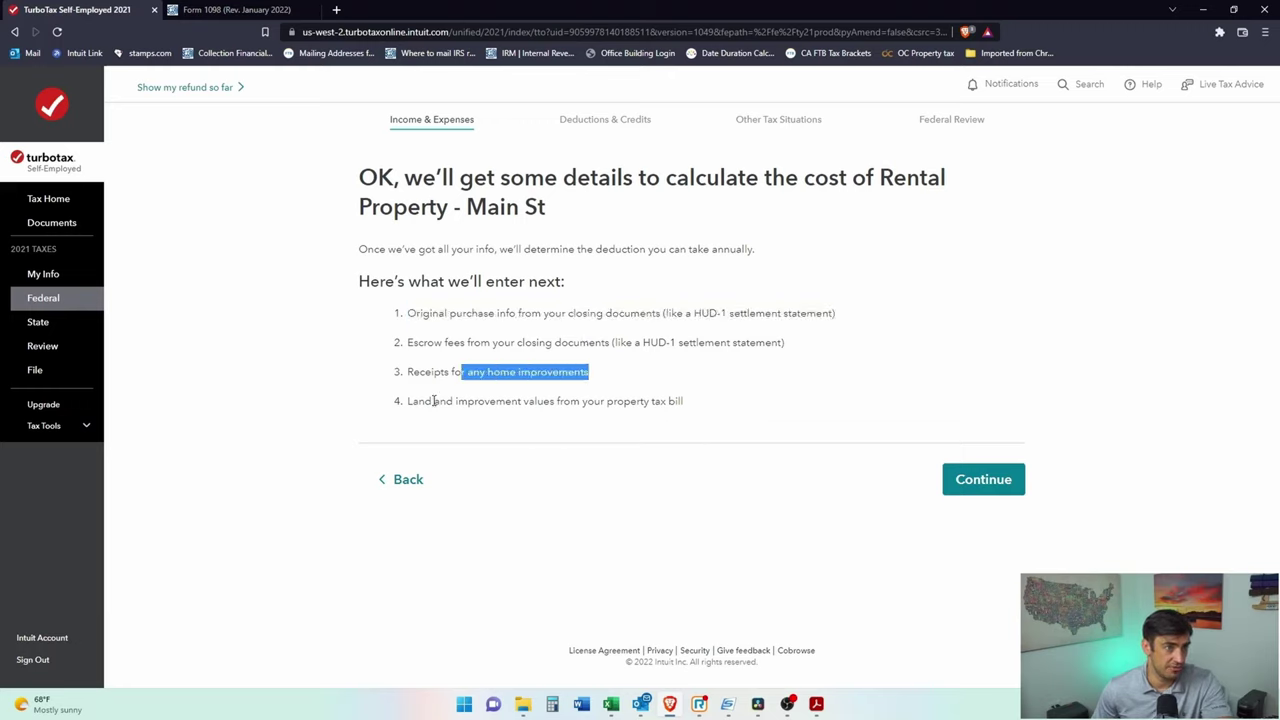
{"action": "left_click_drag", "start_coordinate": [433, 401], "coordinate": [693, 411]}
{"action": "left_click", "coordinate": [693, 411]}
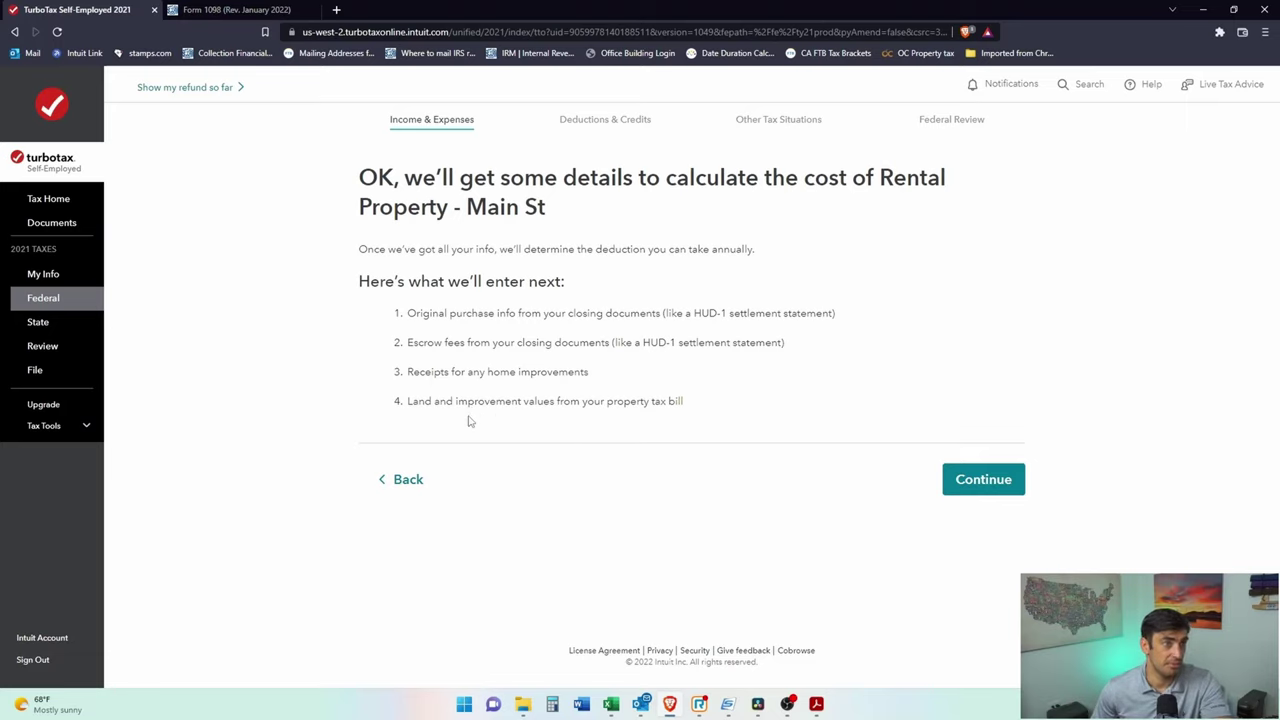
{"action": "left_click_drag", "start_coordinate": [456, 403], "coordinate": [565, 405]}
{"action": "double_click", "coordinate": [630, 403]}
{"action": "left_click_drag", "start_coordinate": [688, 408], "coordinate": [398, 408]}
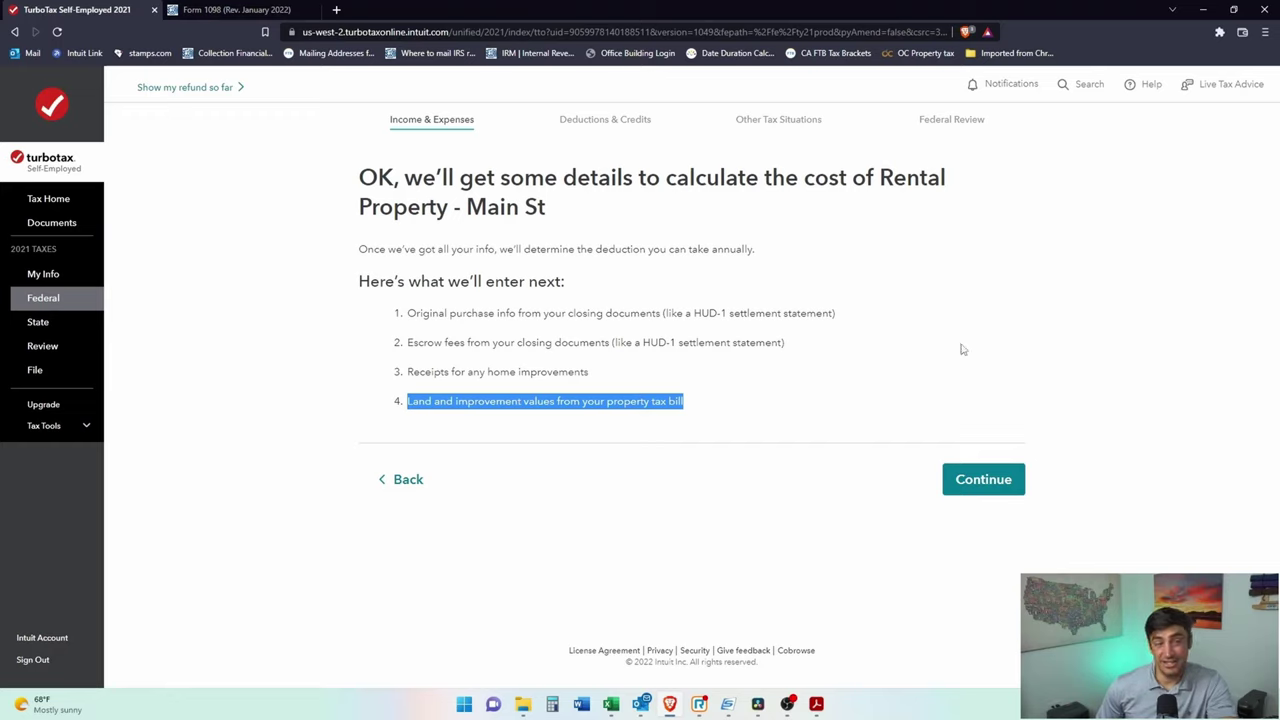
{"action": "left_click", "coordinate": [866, 389]}
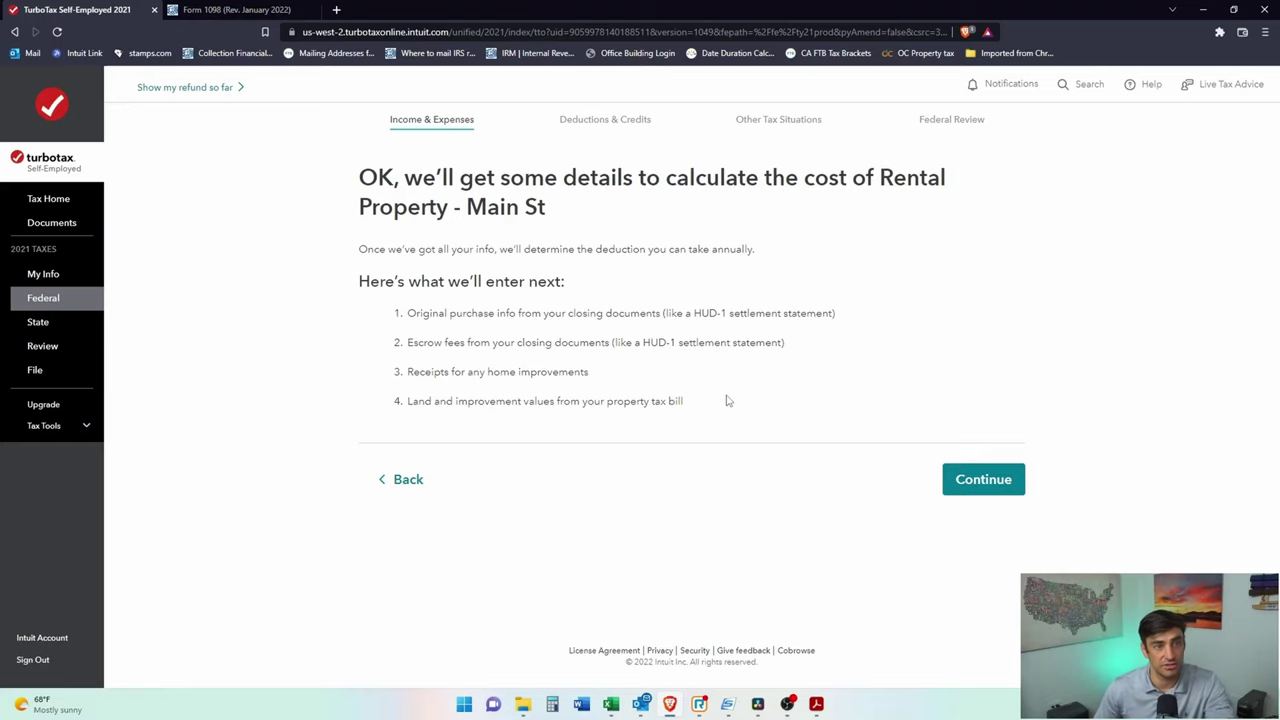
{"action": "left_click", "coordinate": [1000, 489]}
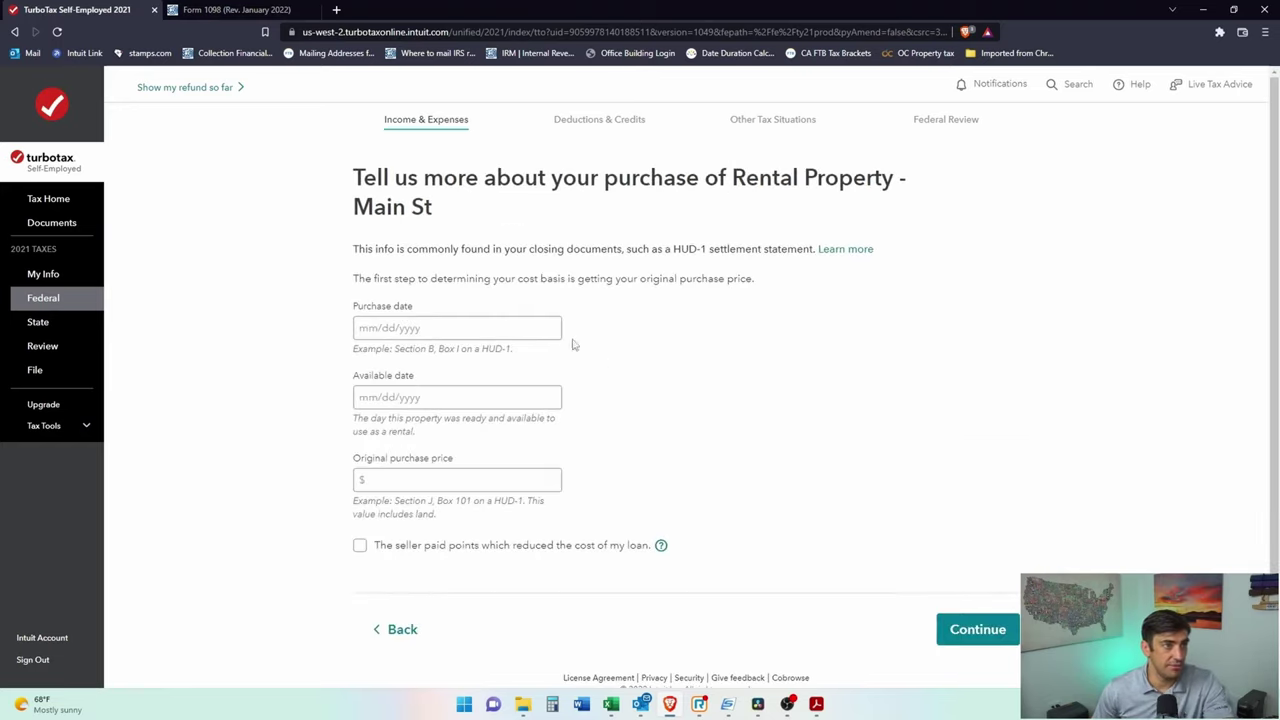
Step: Enter 01/01/2021 as both the purchase date and the date available for rent
{"action": "left_click", "coordinate": [486, 330]}
{"action": "type", "text": "01/01"}
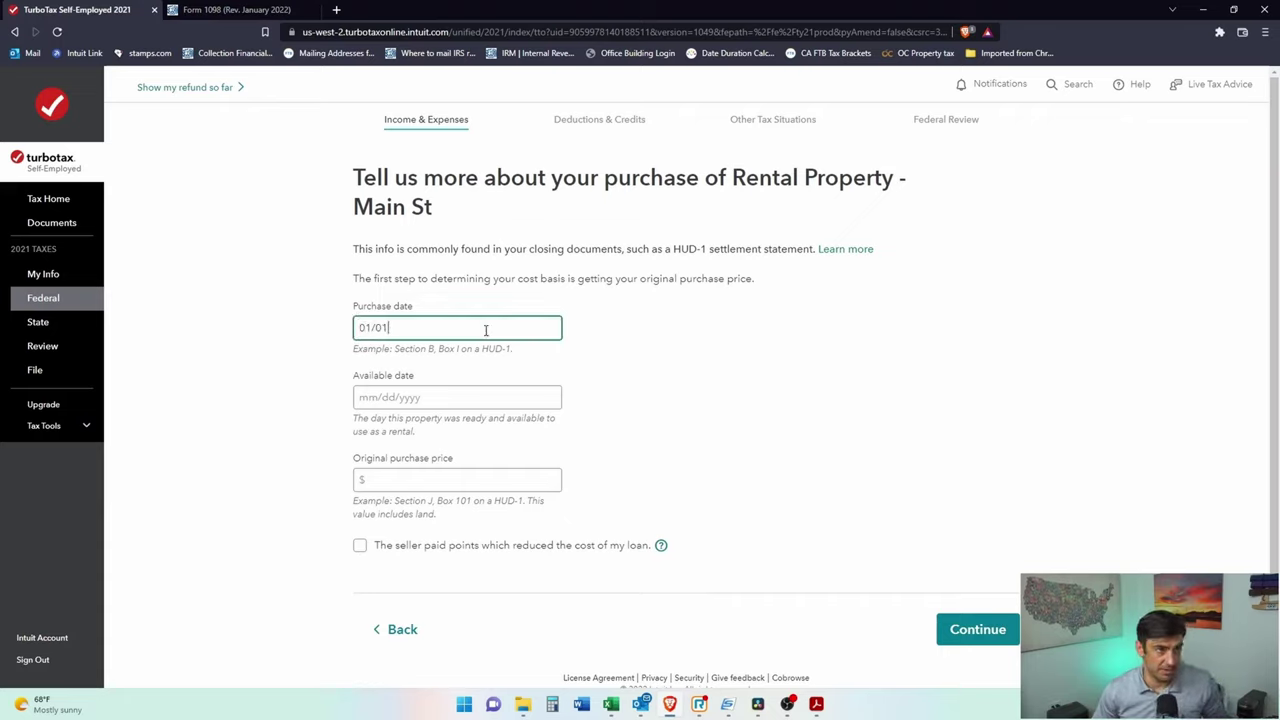
{"action": "type", "text": "/2021"}
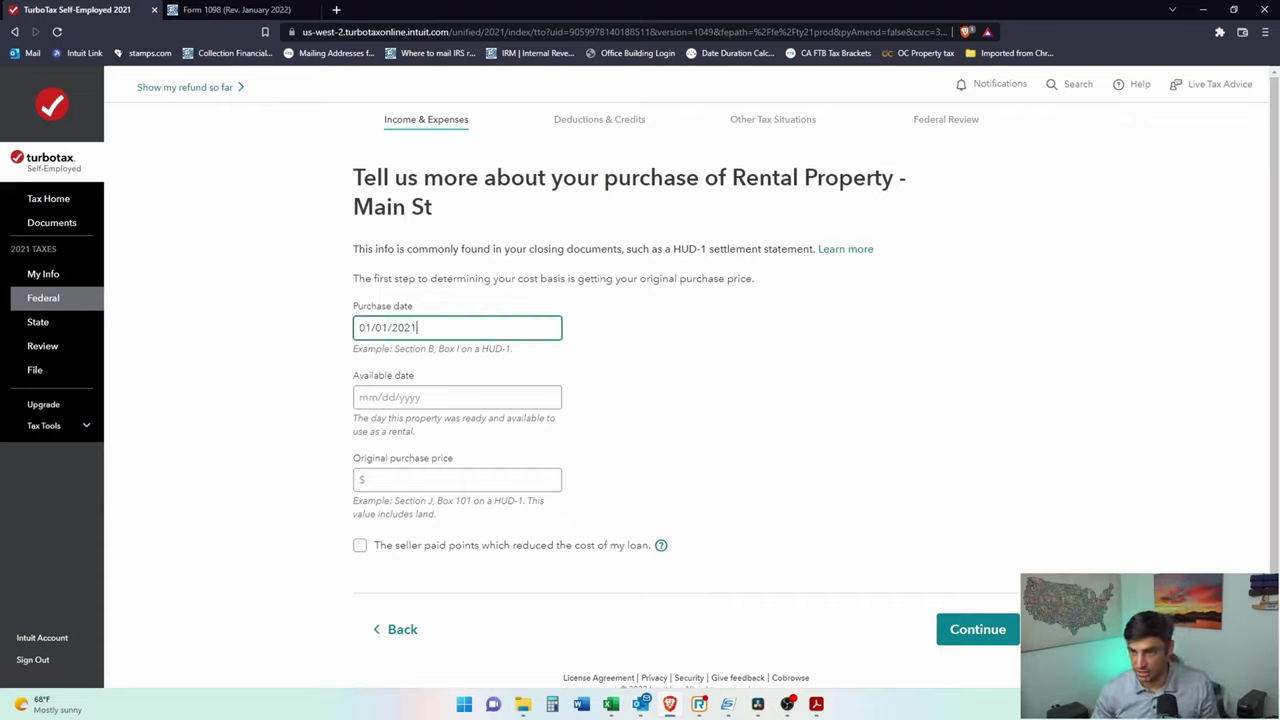
{"action": "key", "text": "alt+Tab"}
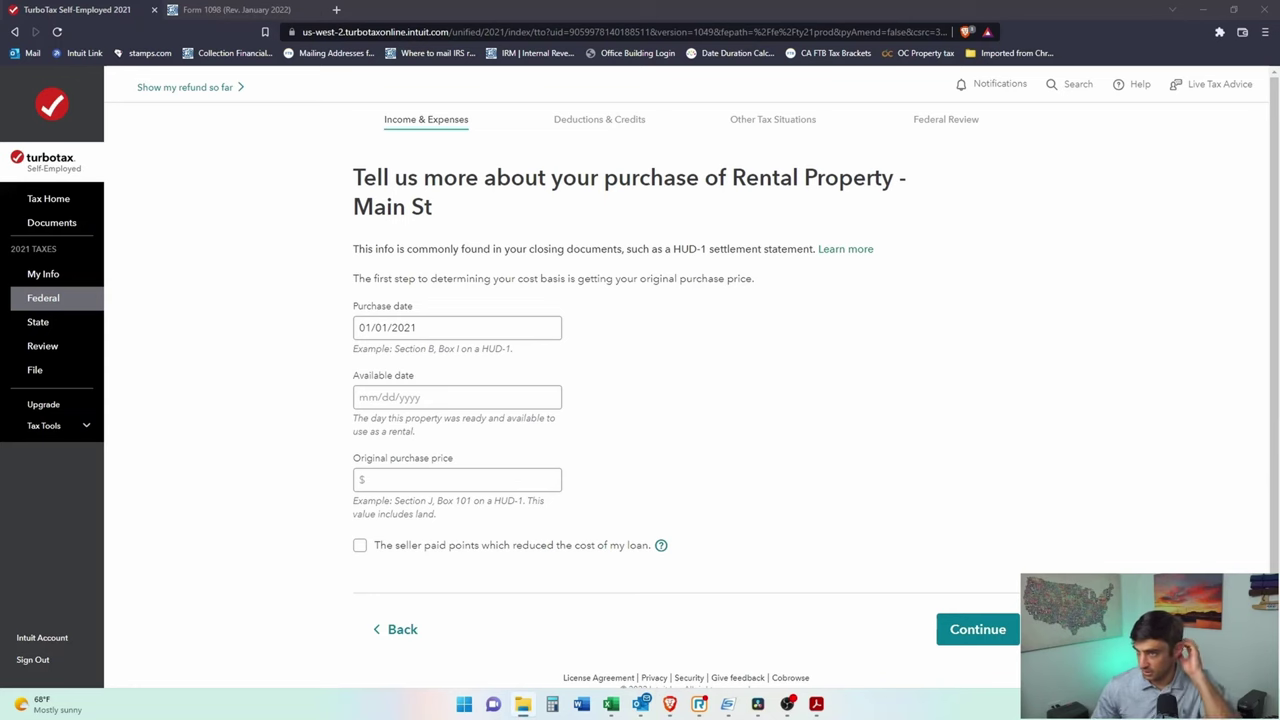
{"action": "key", "text": "alt+Tab"}
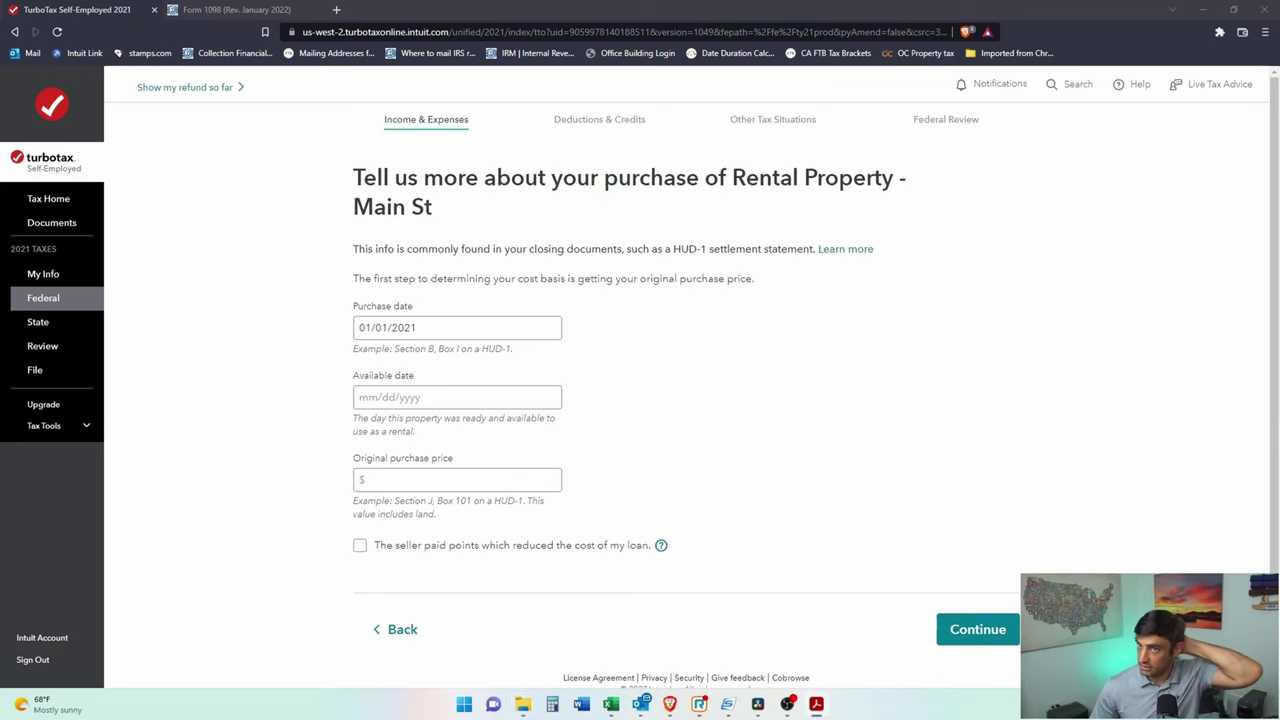
{"action": "key", "text": "alt+Tab"}
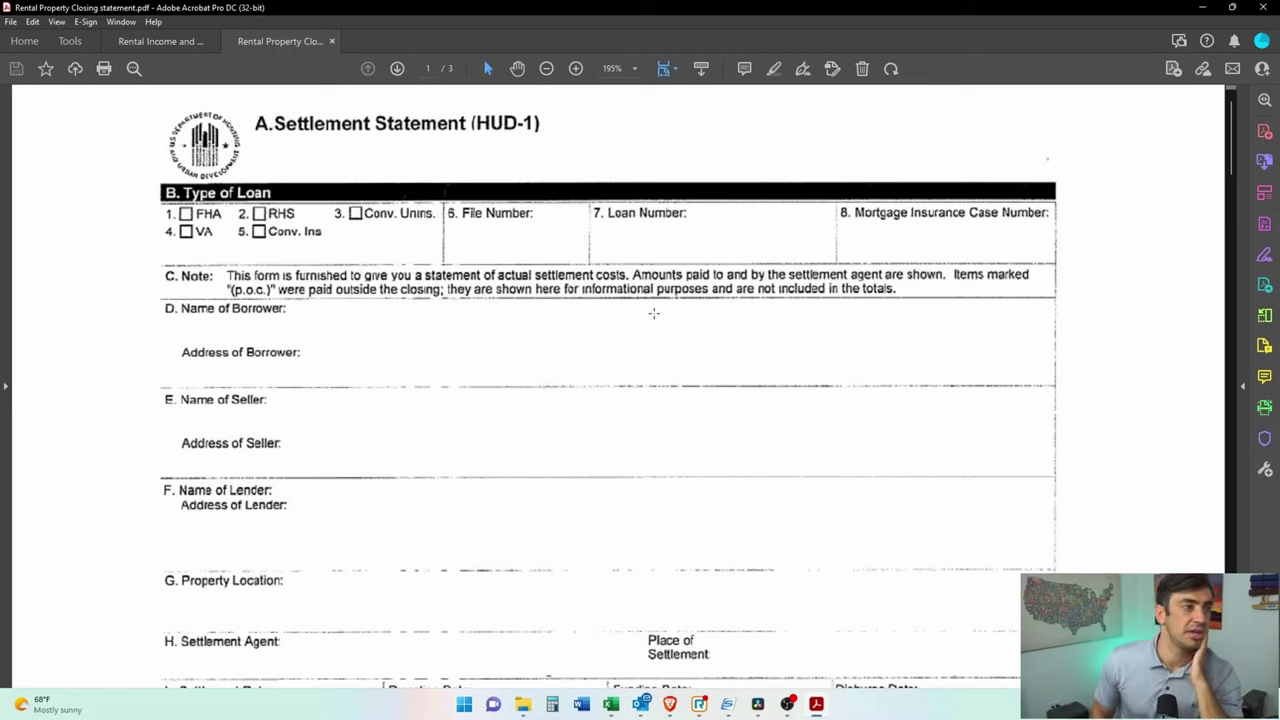
{"action": "scroll", "coordinate": [656, 320], "scroll_direction": "down", "scroll_amount": 5}
{"action": "key", "text": "alt+Tab"}
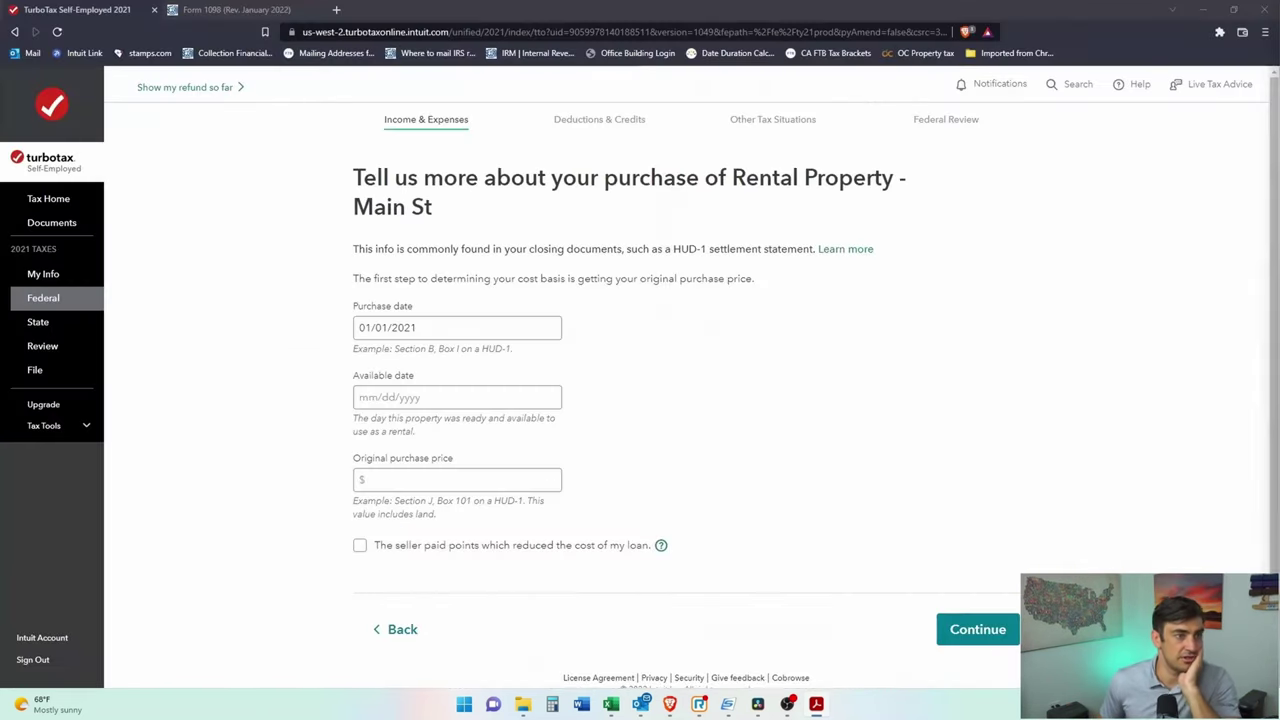
{"action": "left_click", "coordinate": [463, 398]}
{"action": "left_click", "coordinate": [463, 396]}
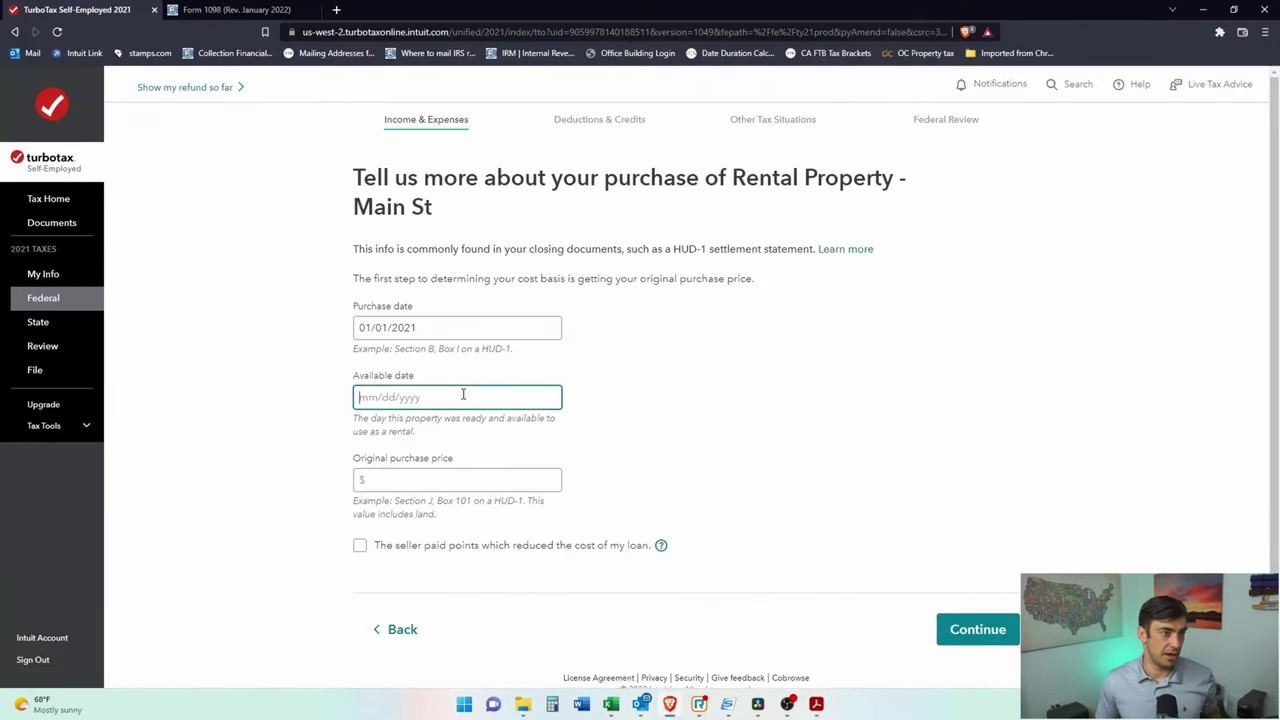
{"action": "type", "text": "01/01/2021"}
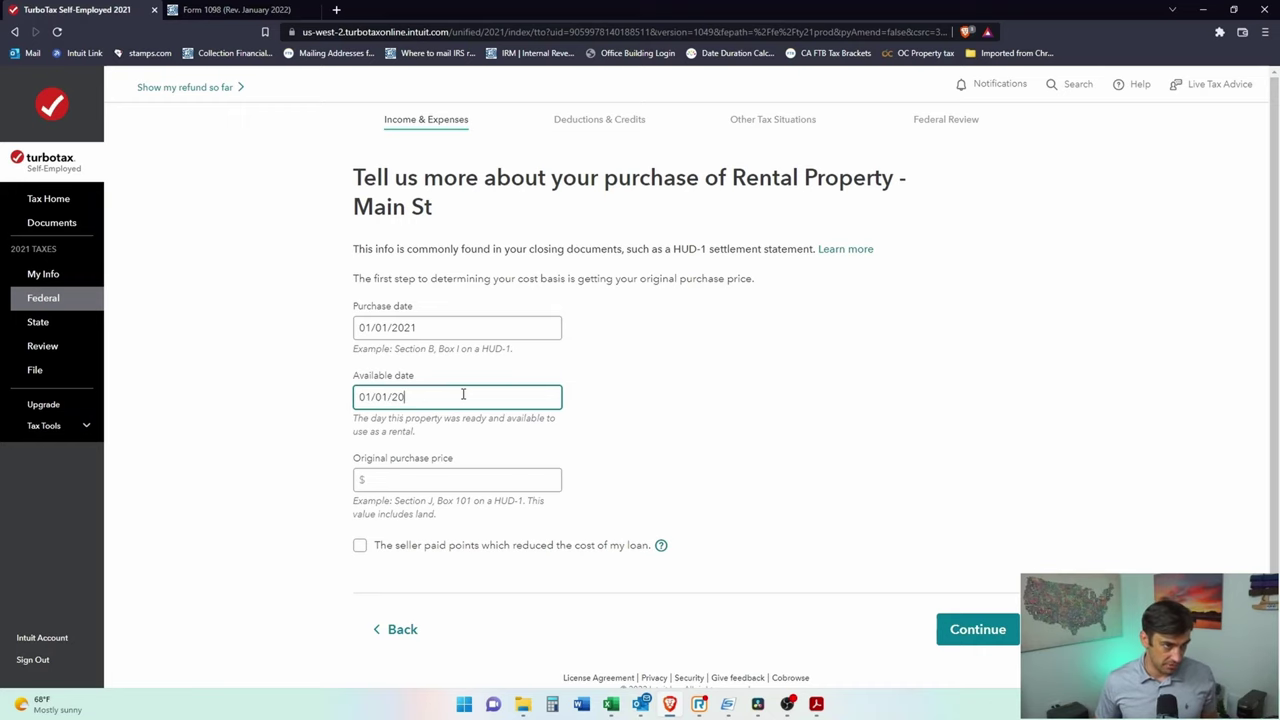
Step: Enter the 35,500 contract sales price from row 101 as the original purchase price
{"action": "left_click", "coordinate": [447, 487]}
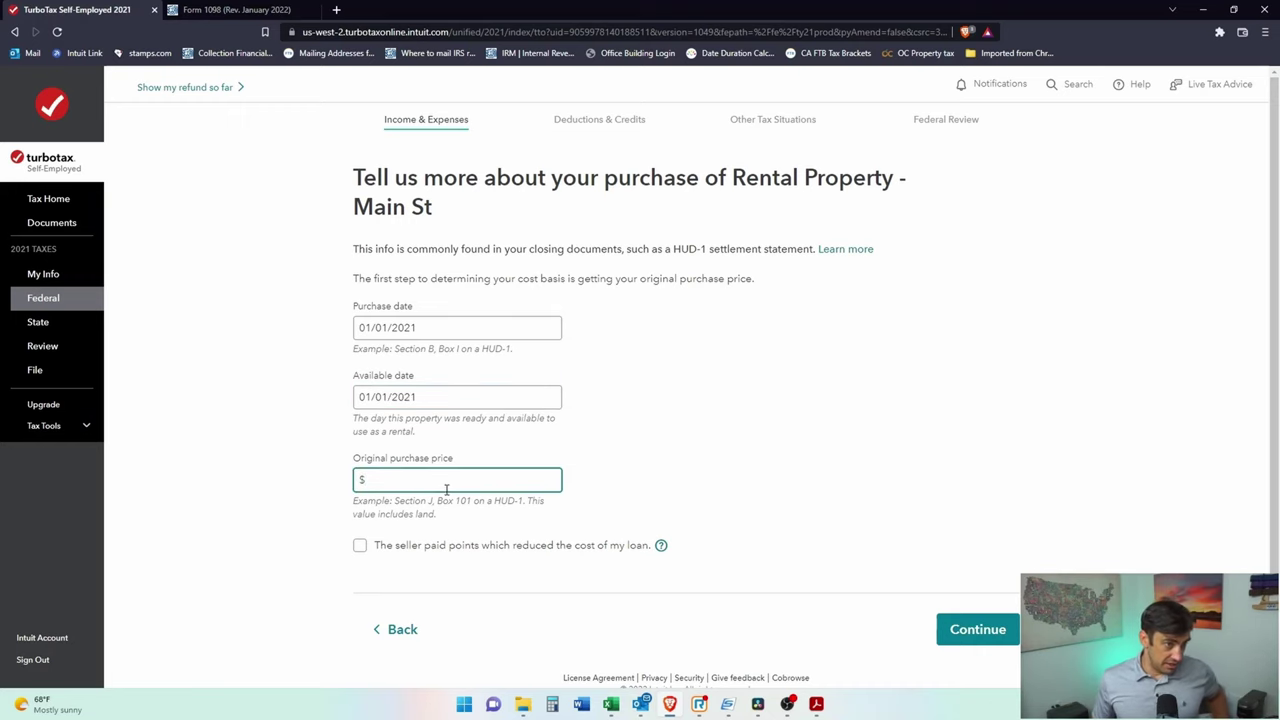
{"action": "key", "text": "alt+Tab"}
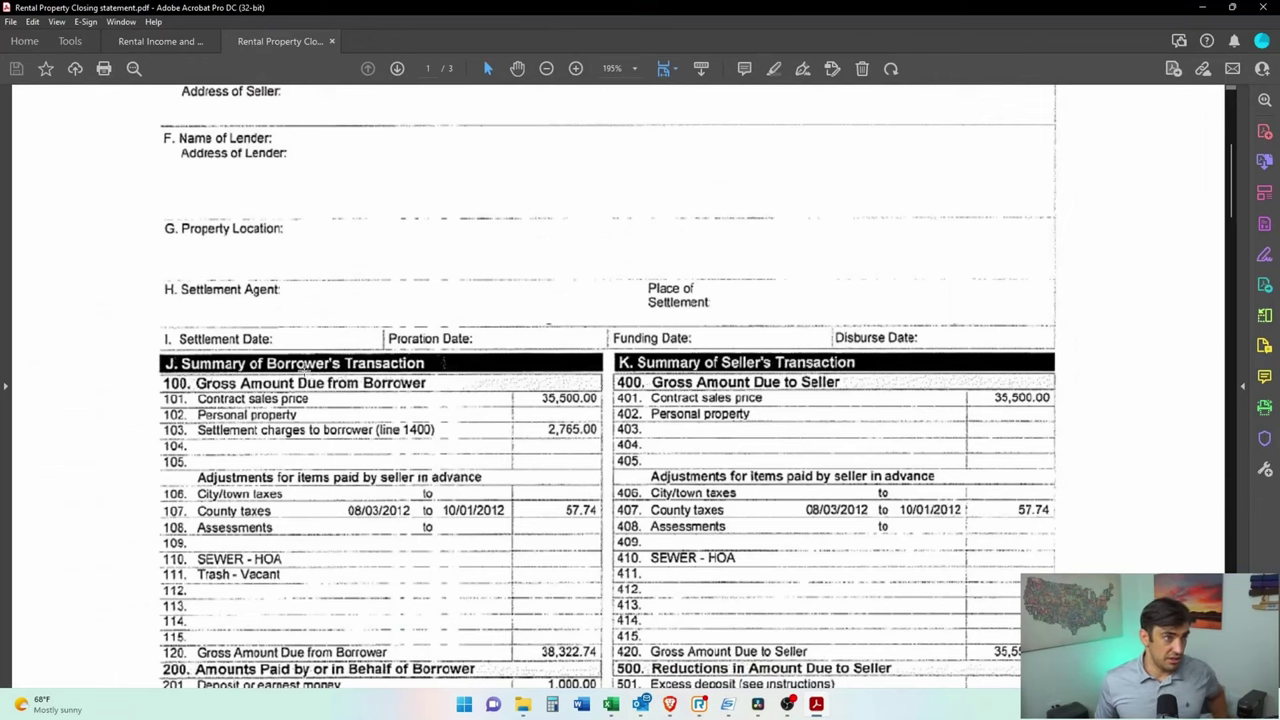
{"action": "left_click_drag", "start_coordinate": [163, 397], "coordinate": [605, 410]}
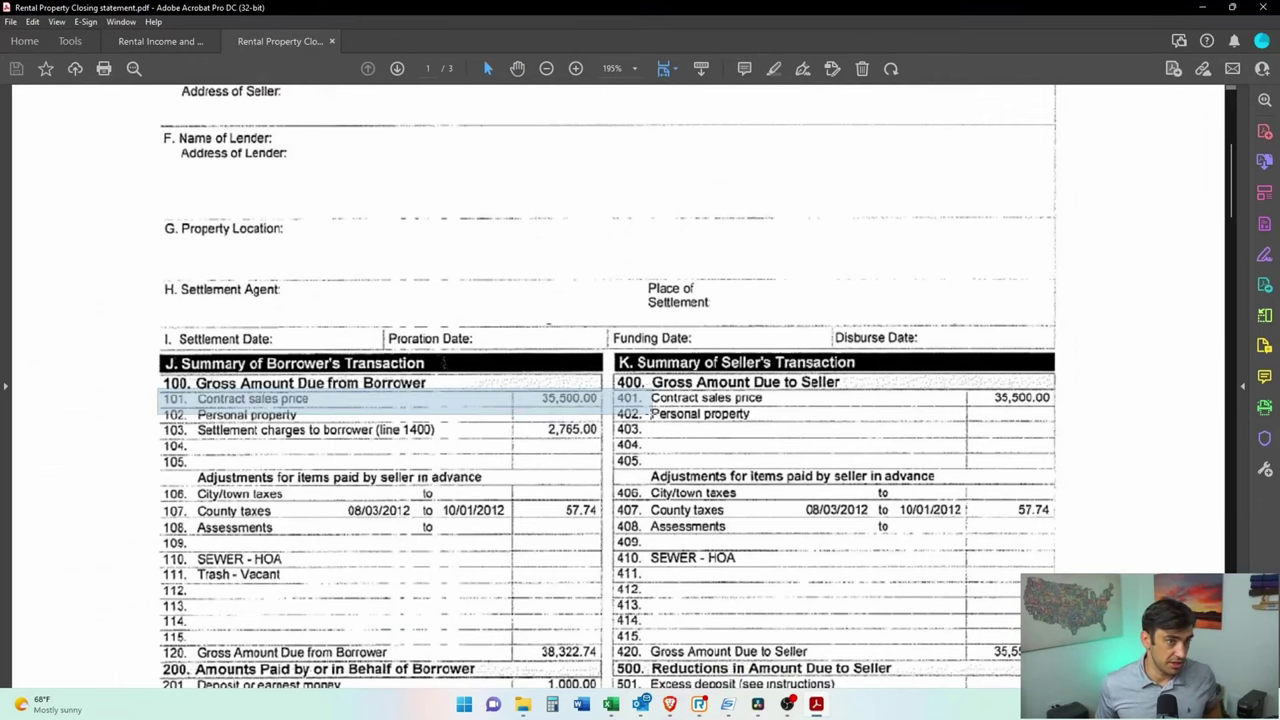
{"action": "key", "text": "alt+Tab"}
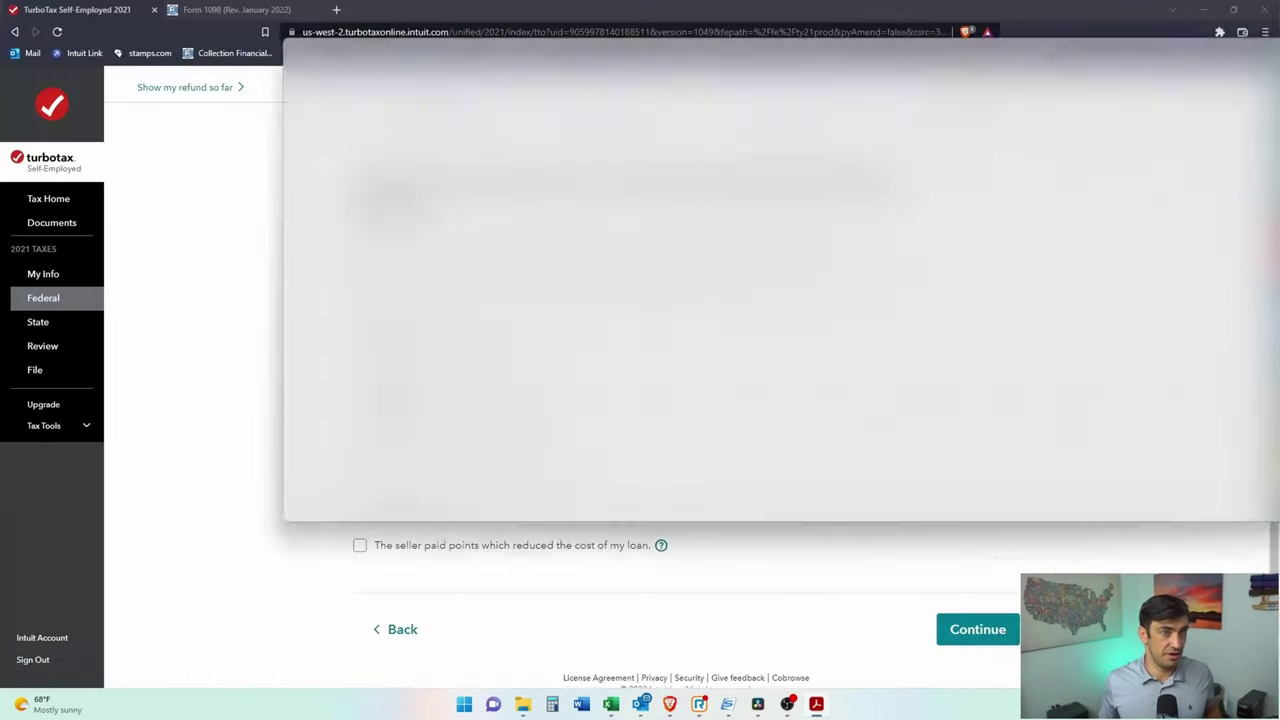
{"action": "type", "text": "35500"}
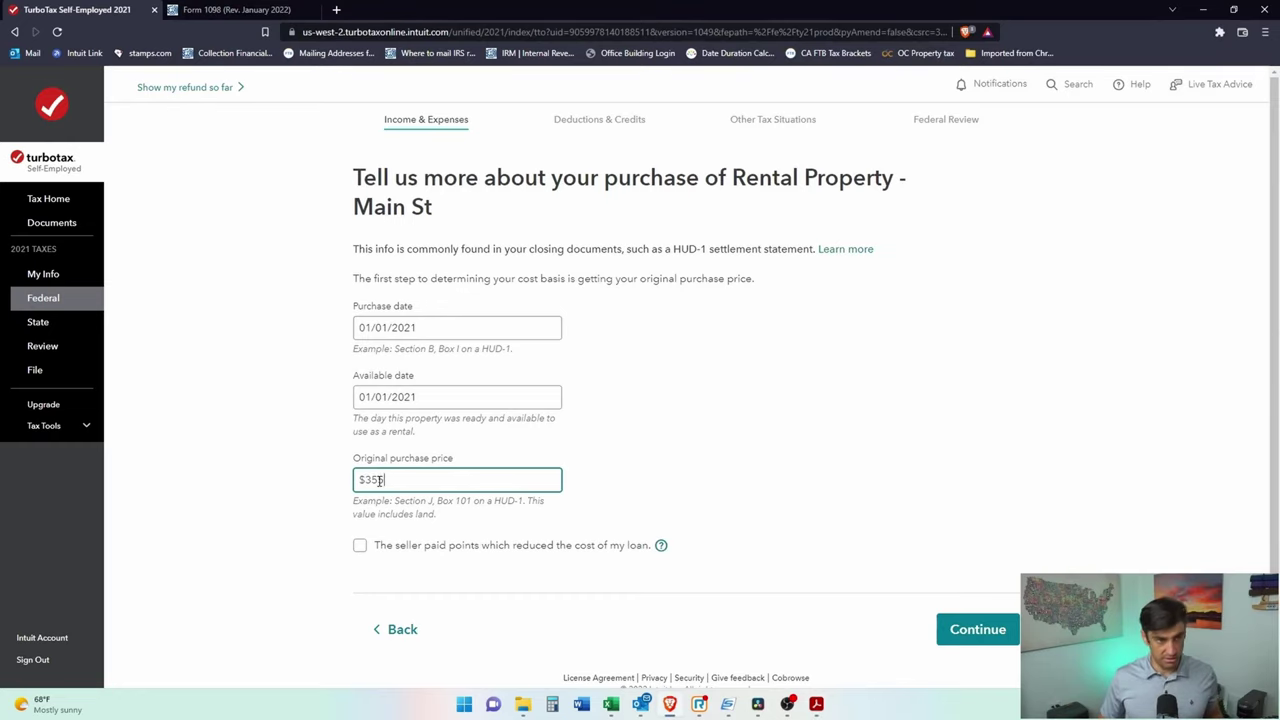
{"action": "left_click", "coordinate": [760, 530]}
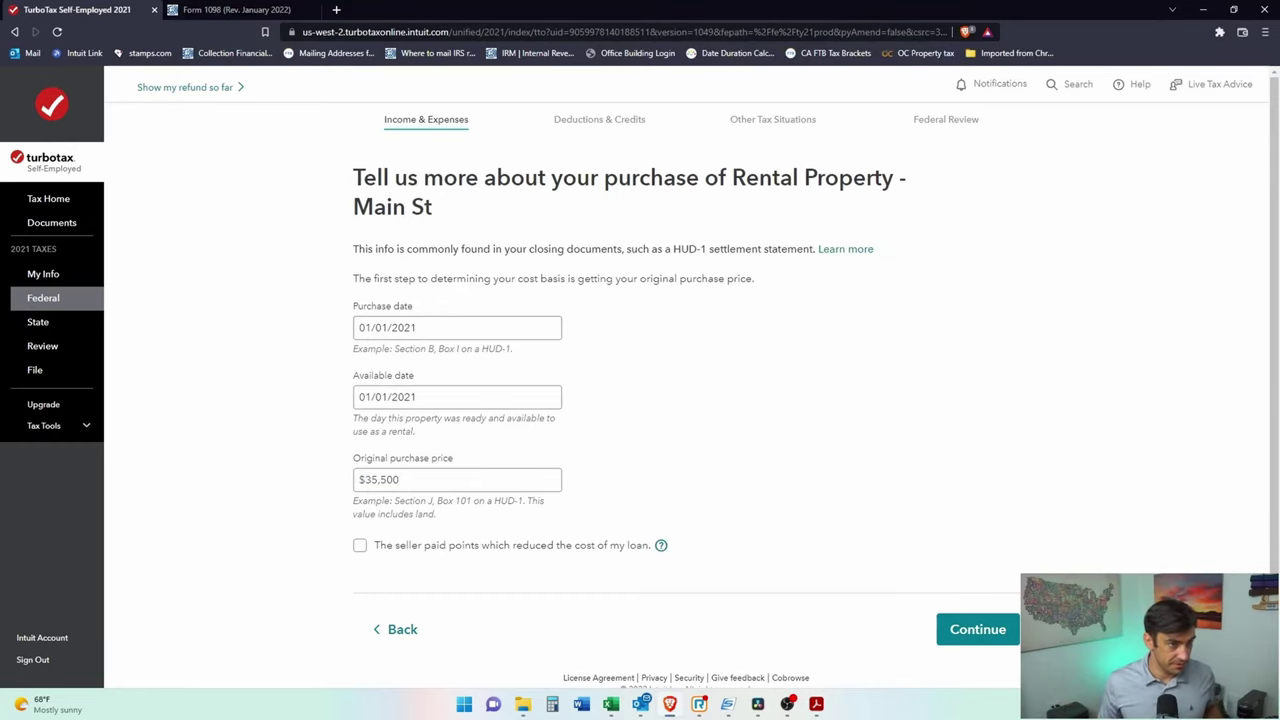
{"action": "left_click", "coordinate": [980, 630]}
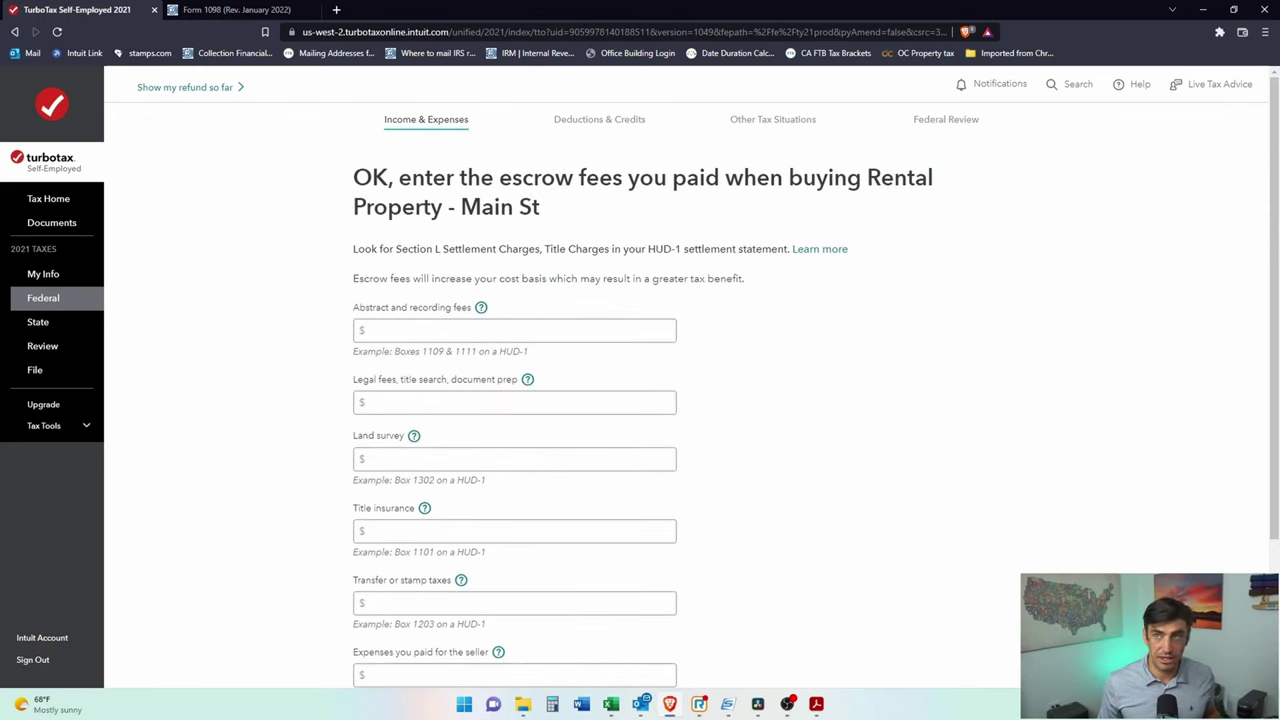
{"action": "key", "text": "alt+Tab"}
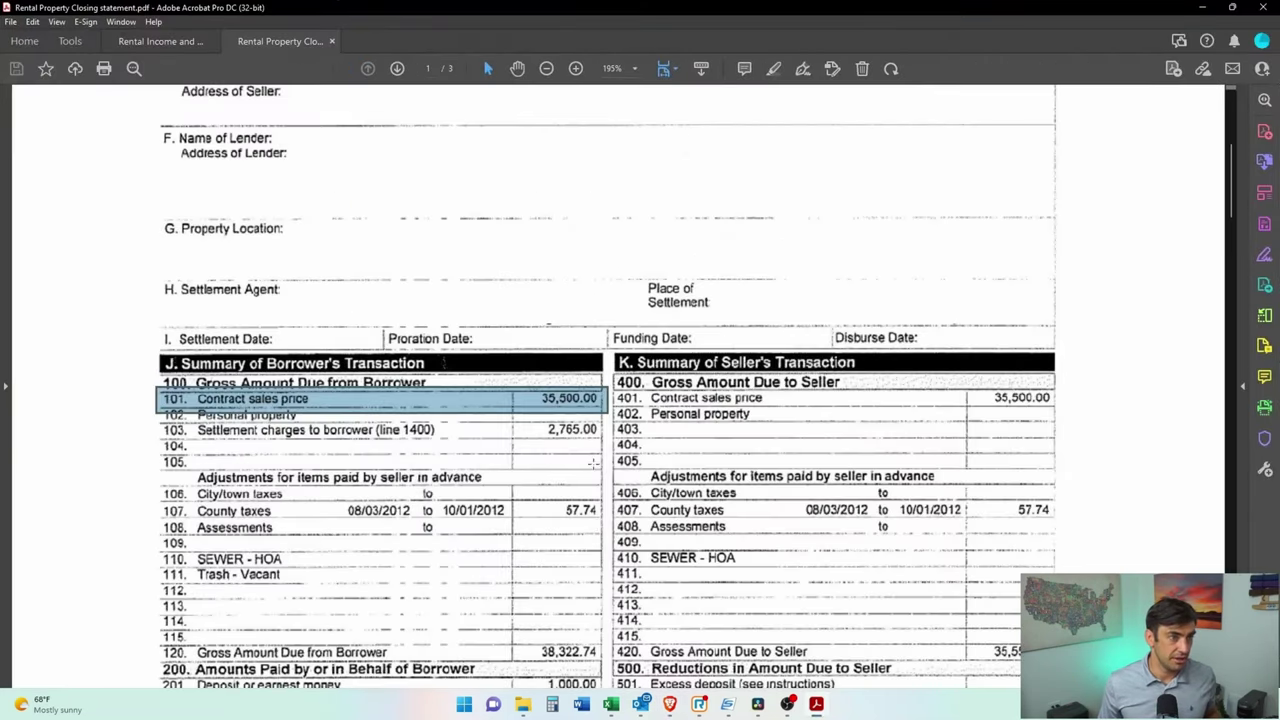
{"action": "left_click_drag", "start_coordinate": [186, 430], "coordinate": [630, 438]}
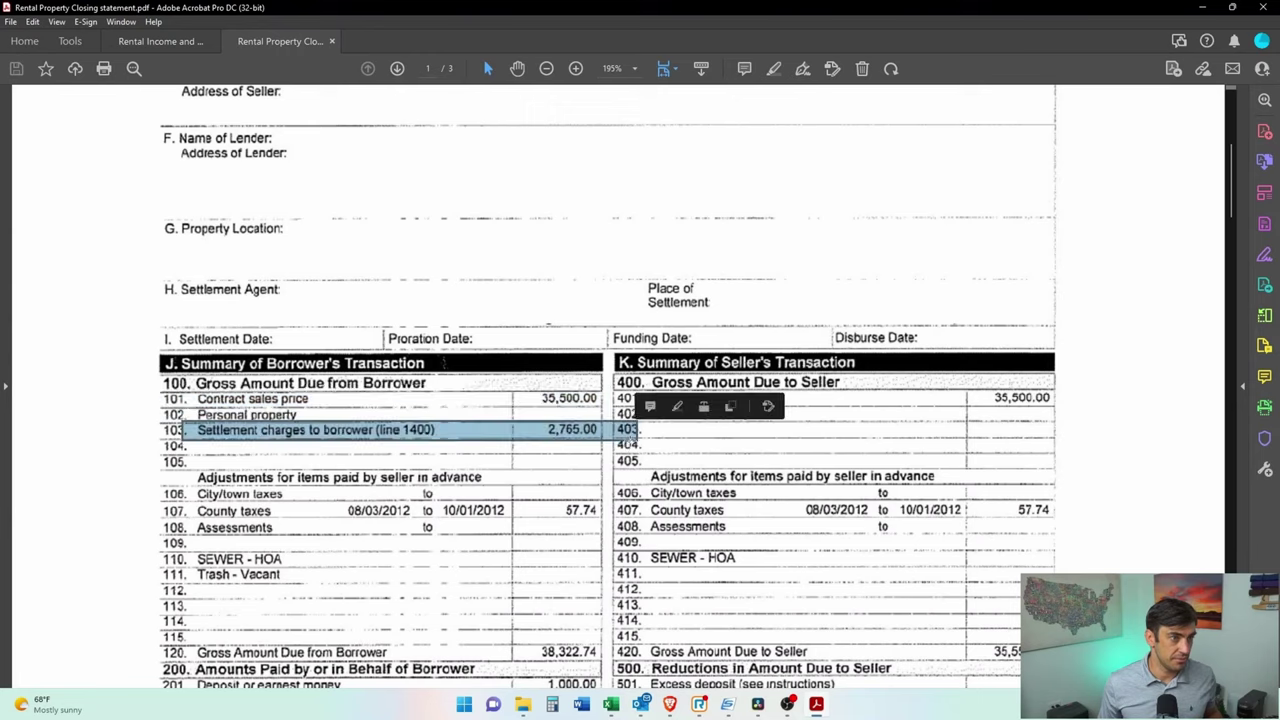
{"action": "scroll", "coordinate": [700, 313], "scroll_direction": "down", "scroll_amount": 10}
{"action": "scroll", "coordinate": [848, 376], "scroll_direction": "down", "scroll_amount": 15}
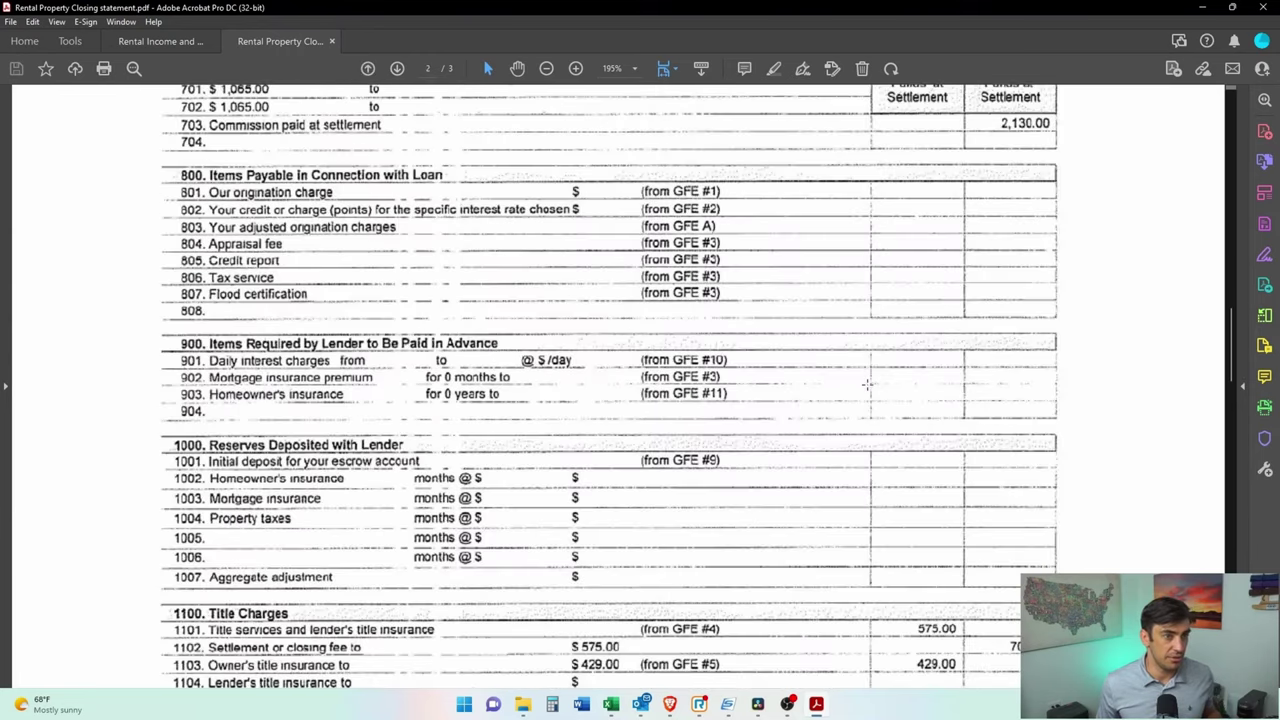
{"action": "key", "text": "alt+Tab"}
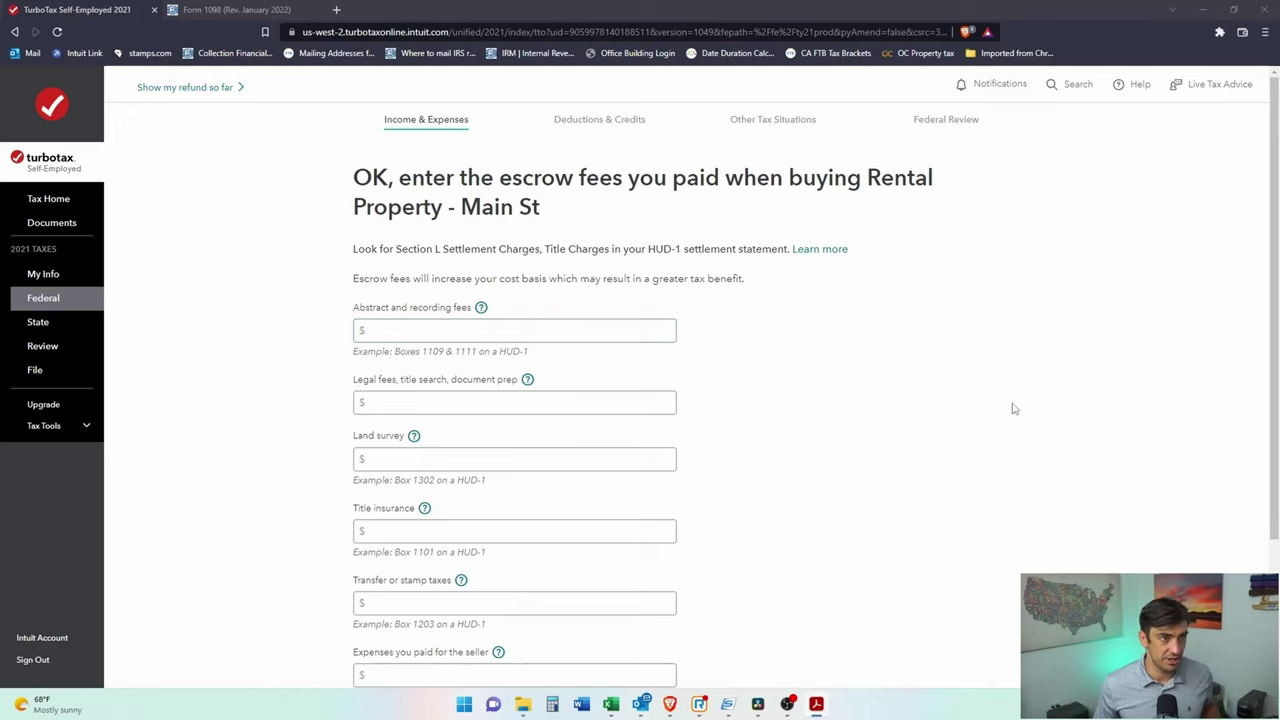
{"action": "scroll", "coordinate": [740, 431], "scroll_direction": "down", "scroll_amount": 2}
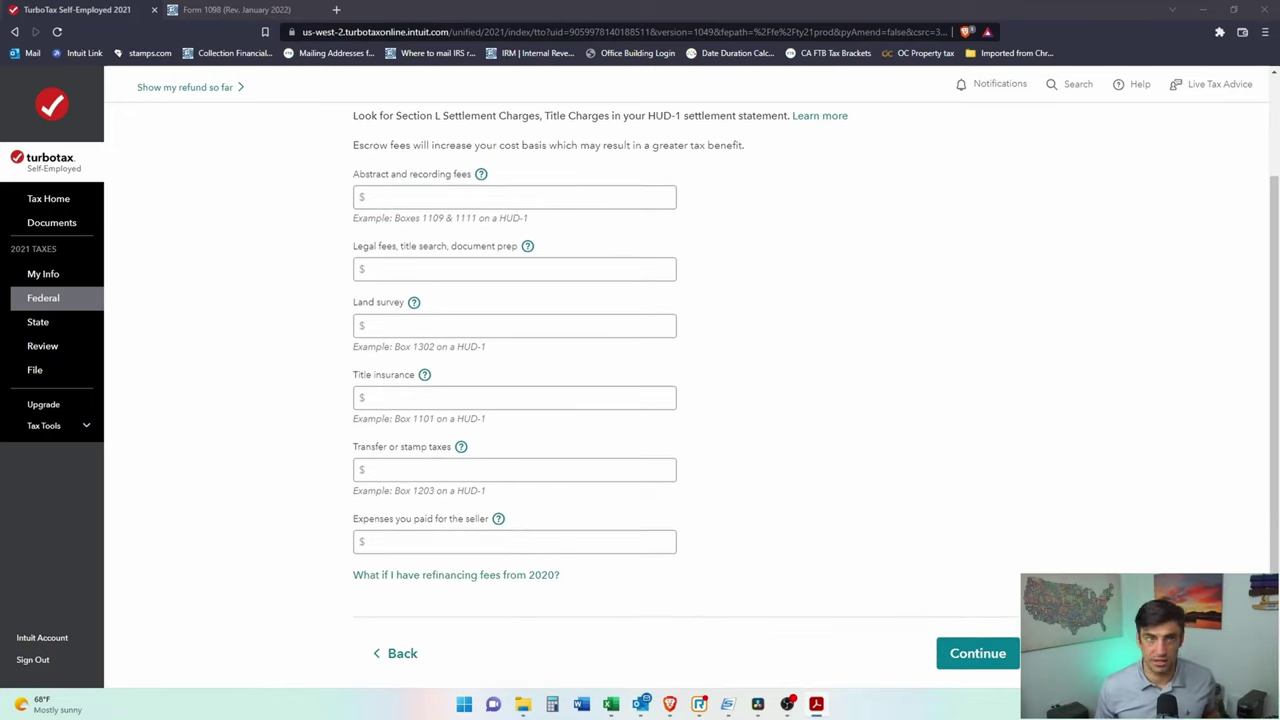
{"action": "key", "text": "alt+Tab"}
{"action": "left_click_drag", "start_coordinate": [1206, 432], "coordinate": [605, 380]}
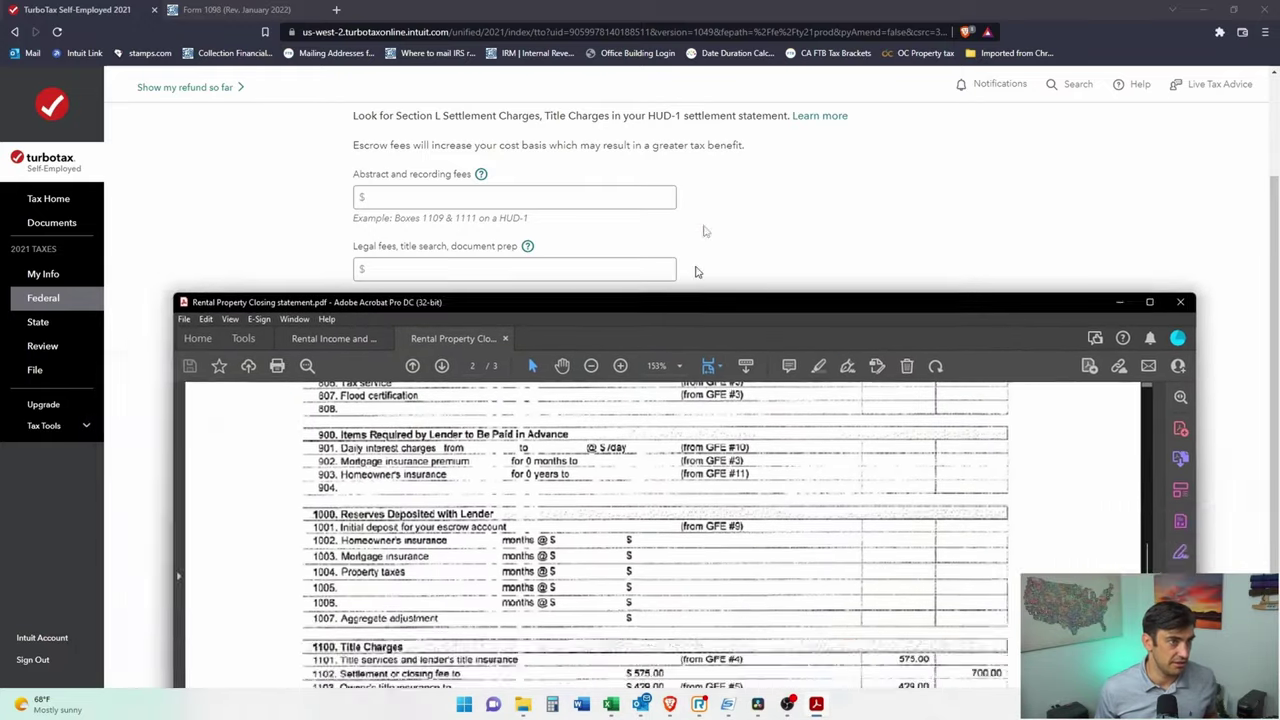
{"action": "double_click", "coordinate": [697, 301]}
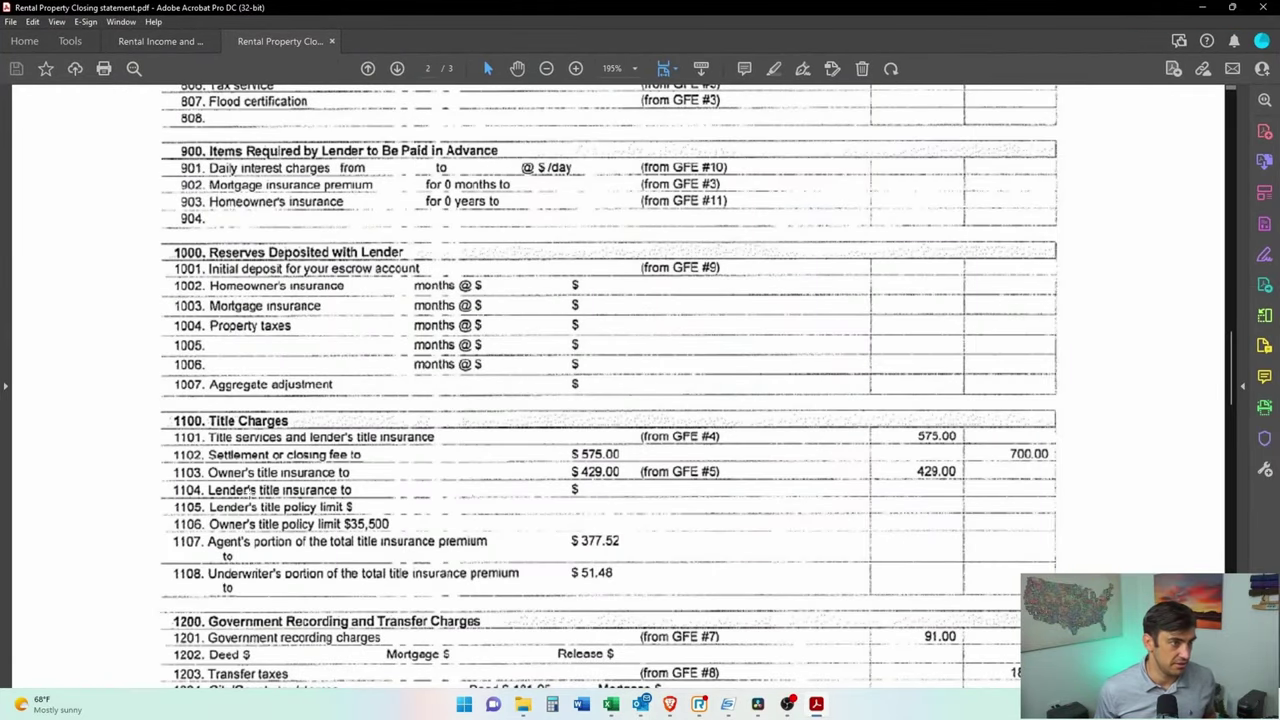
{"action": "scroll", "coordinate": [327, 480], "scroll_direction": "down", "scroll_amount": 5}
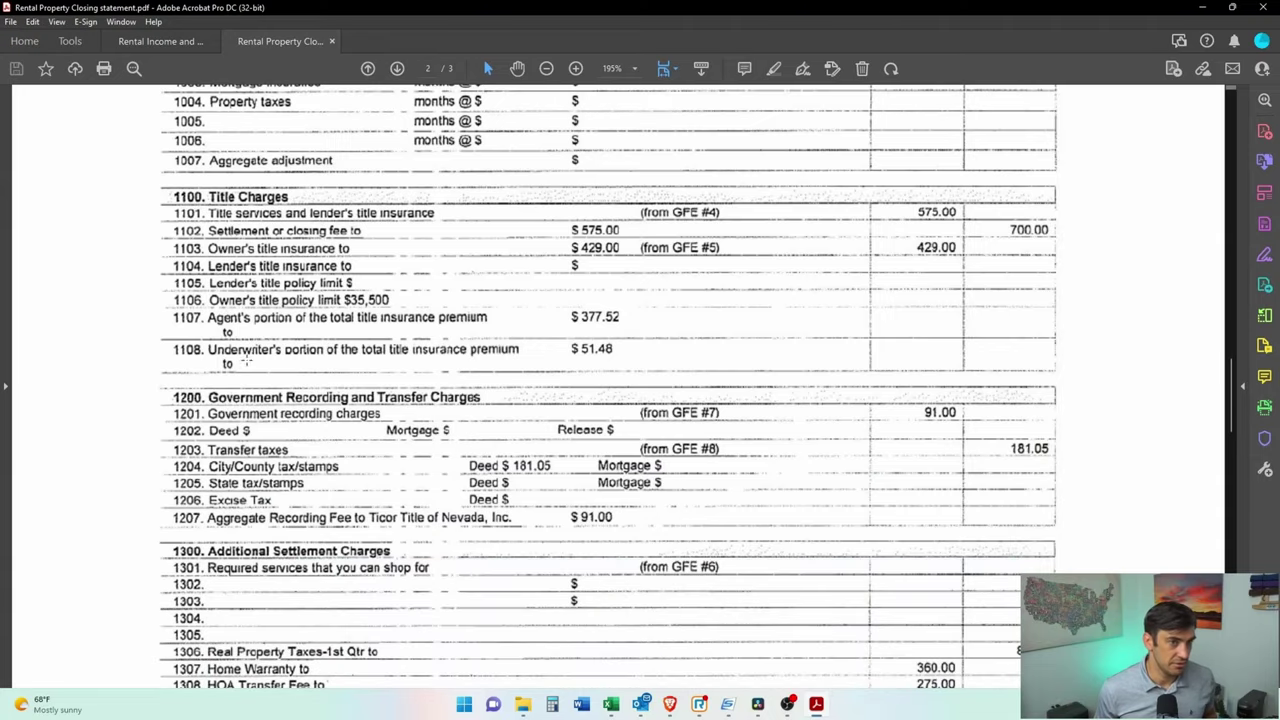
{"action": "scroll", "coordinate": [220, 385], "scroll_direction": "down", "scroll_amount": 18}
{"action": "scroll", "coordinate": [263, 383], "scroll_direction": "down", "scroll_amount": 5}
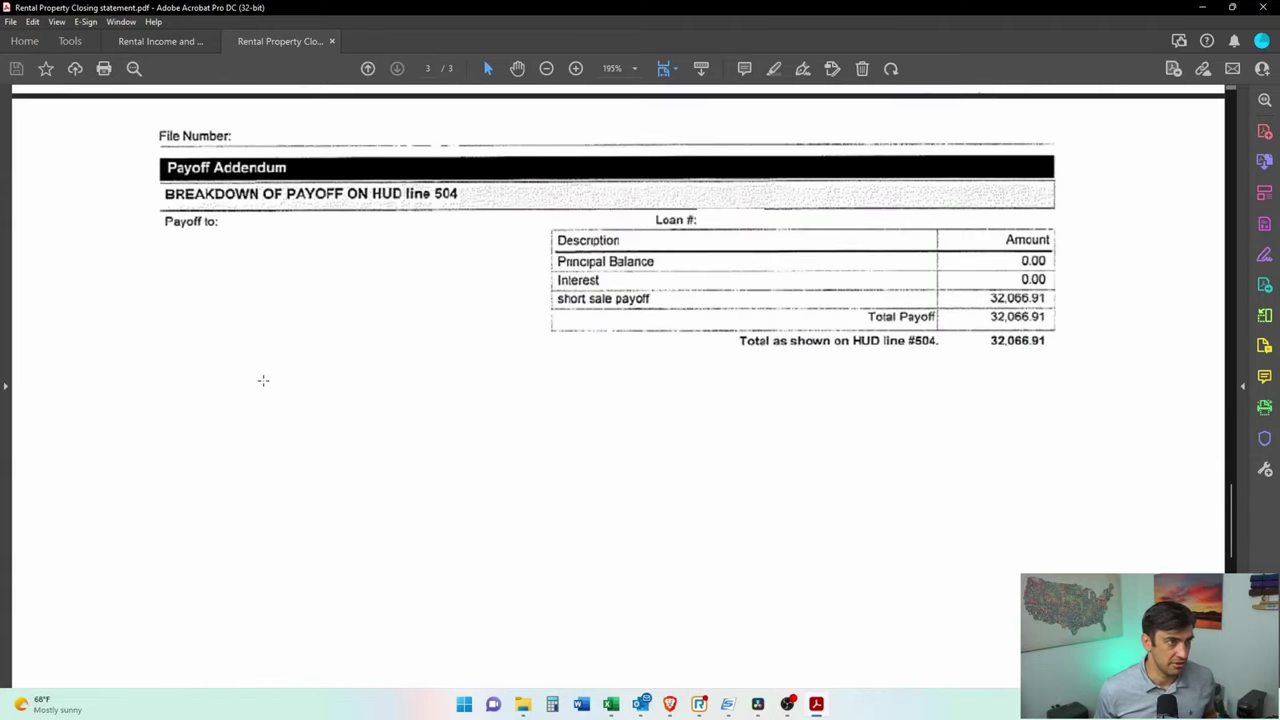
{"action": "scroll", "coordinate": [263, 383], "scroll_direction": "up", "scroll_amount": 15}
{"action": "scroll", "coordinate": [265, 383], "scroll_direction": "down", "scroll_amount": 1}
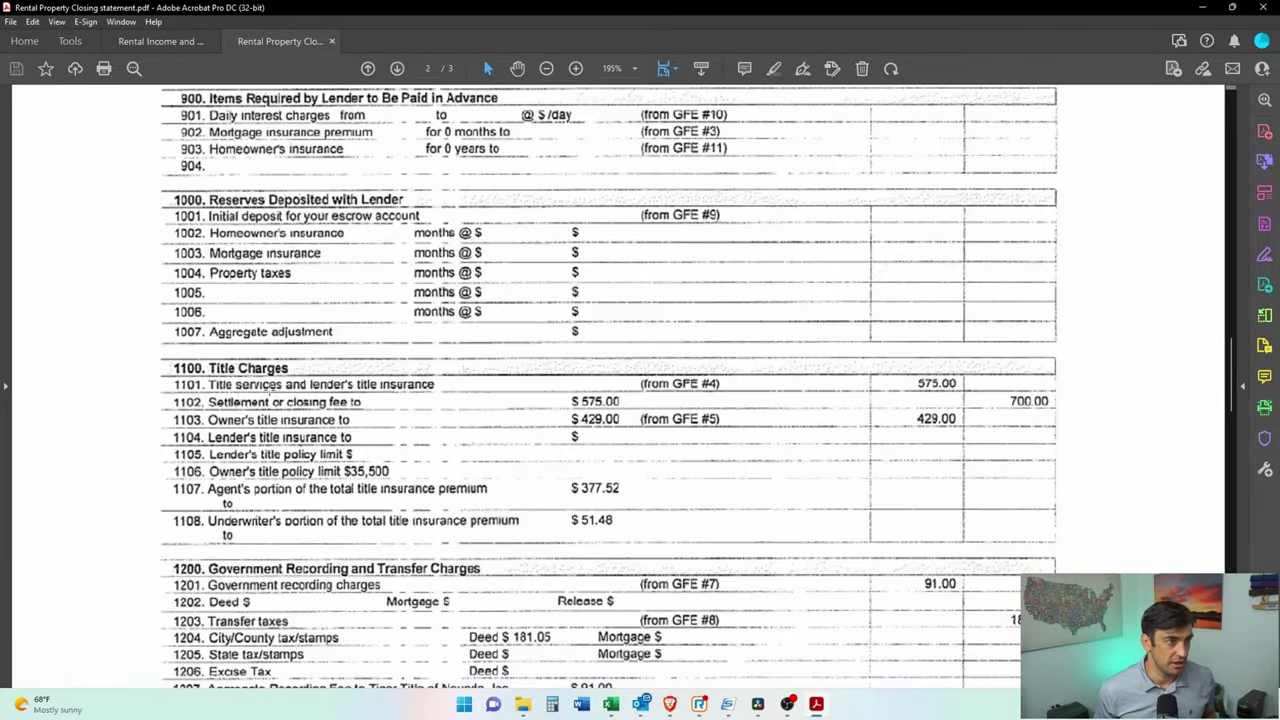
{"action": "left_click_drag", "start_coordinate": [580, 8], "coordinate": [670, 87]}
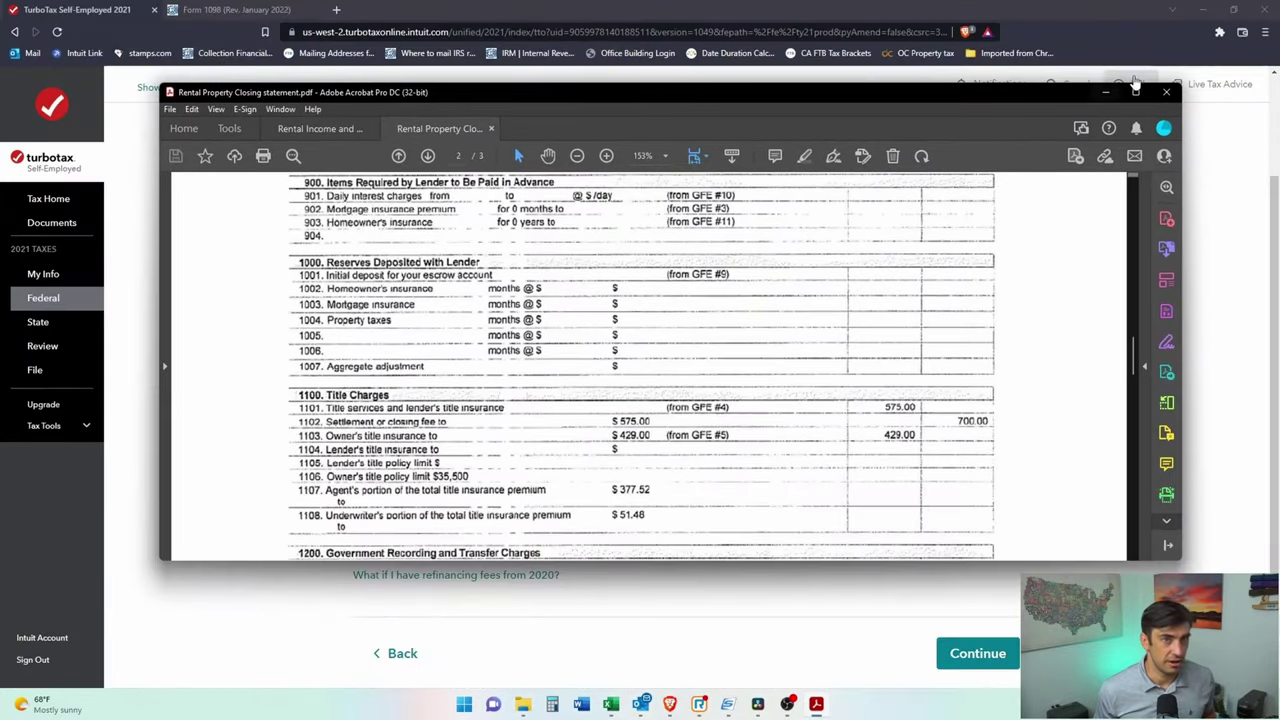
{"action": "double_click", "coordinate": [670, 87]}
{"action": "scroll", "coordinate": [884, 377], "scroll_direction": "up", "scroll_amount": 8}
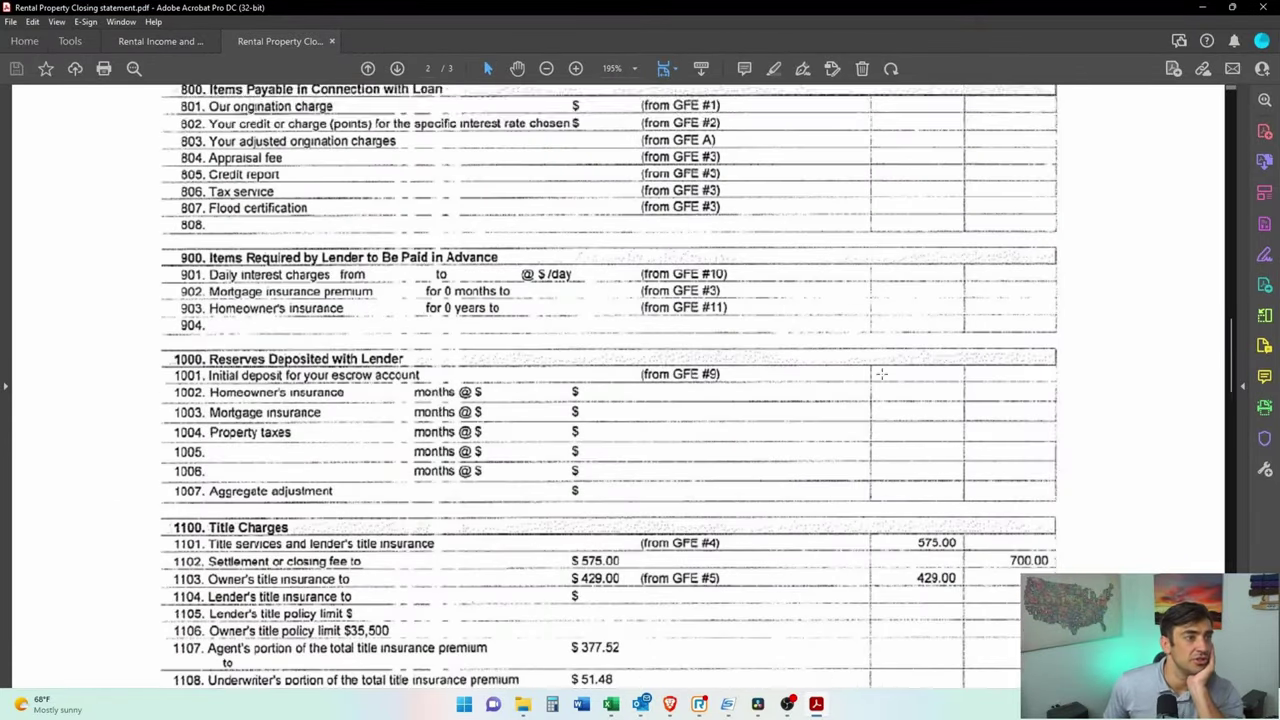
{"action": "scroll", "coordinate": [882, 377], "scroll_direction": "down", "scroll_amount": 1}
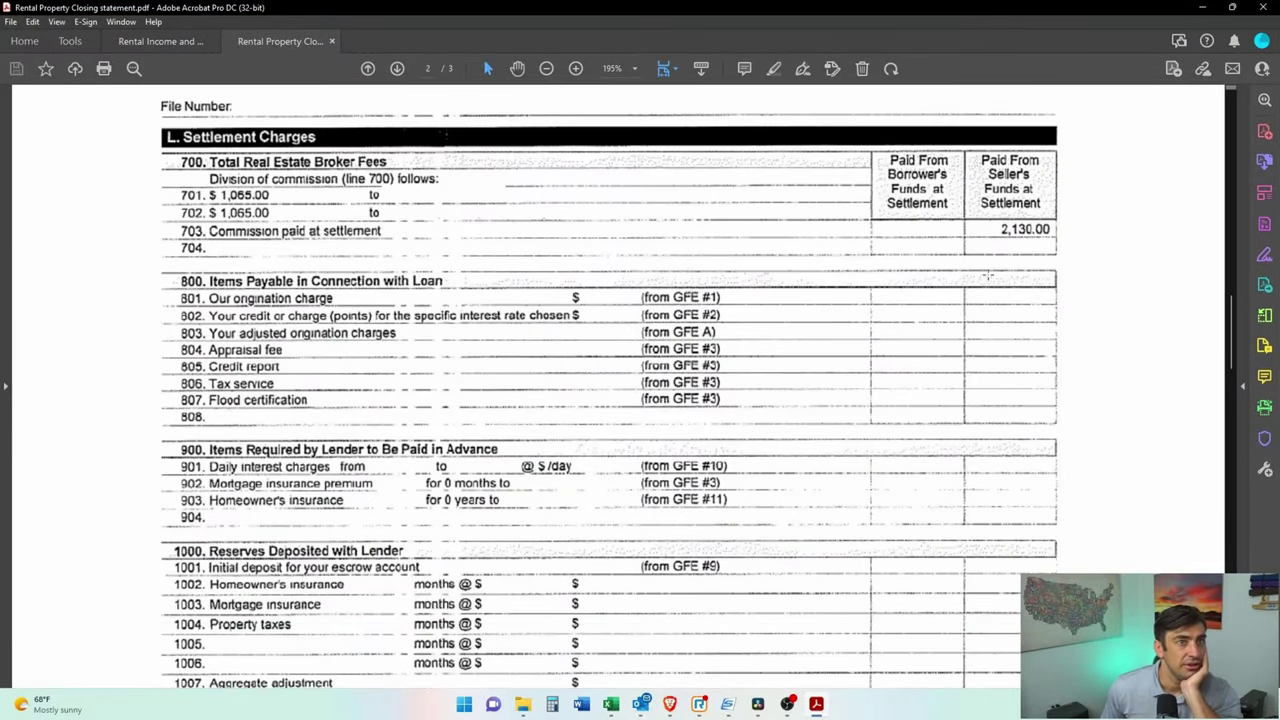
{"action": "left_click_drag", "start_coordinate": [861, 140], "coordinate": [966, 240]}
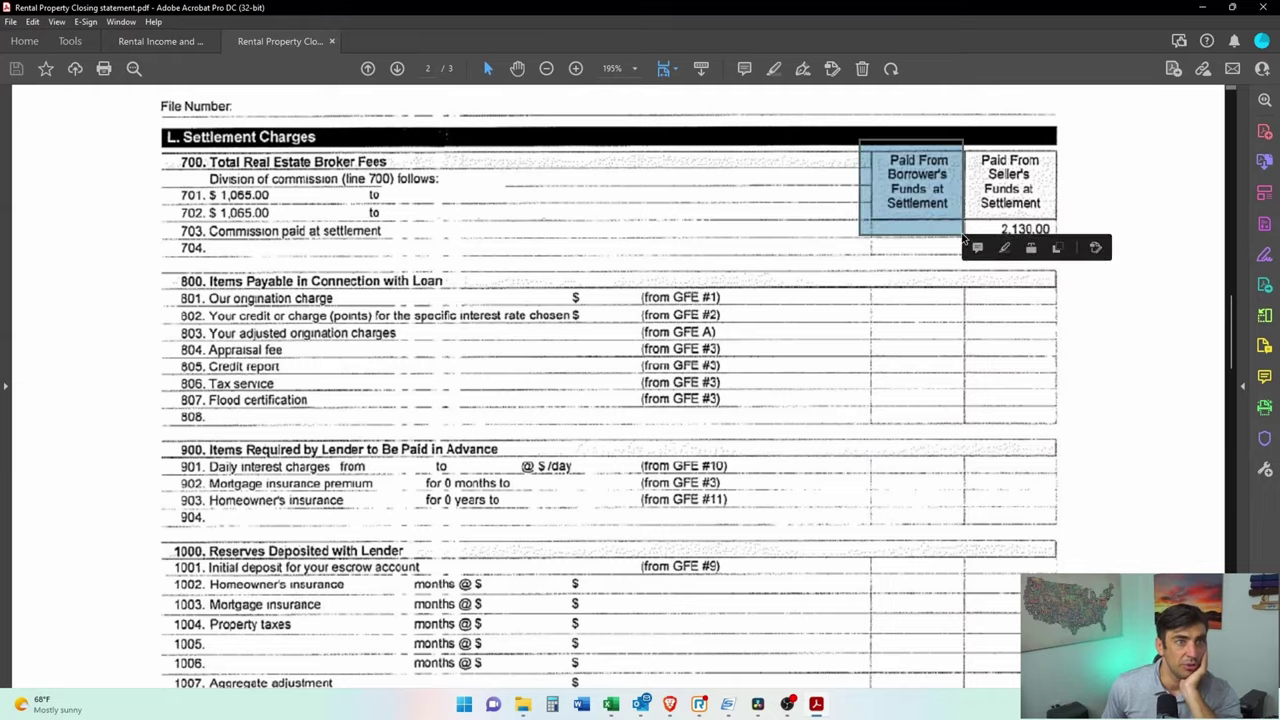
{"action": "scroll", "coordinate": [963, 265], "scroll_direction": "down", "scroll_amount": 6}
{"action": "scroll", "coordinate": [963, 265], "scroll_direction": "down", "scroll_amount": 1}
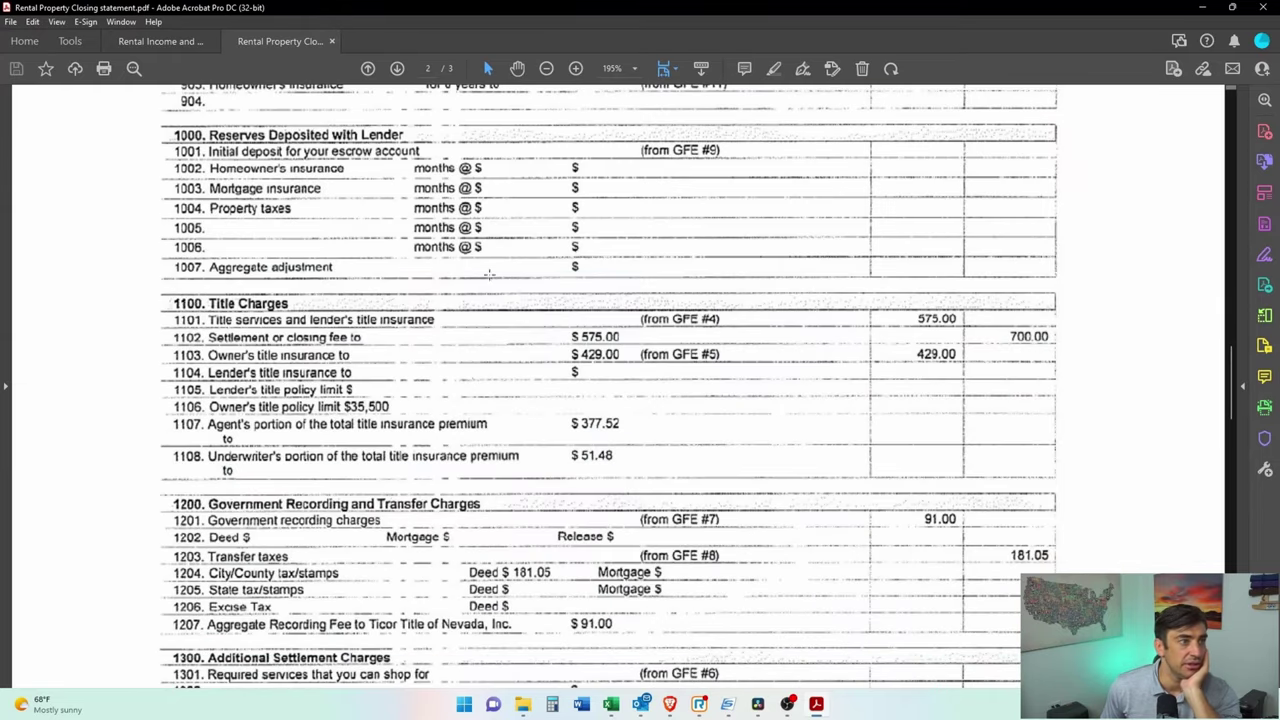
{"action": "left_click_drag", "start_coordinate": [895, 290], "coordinate": [962, 370]}
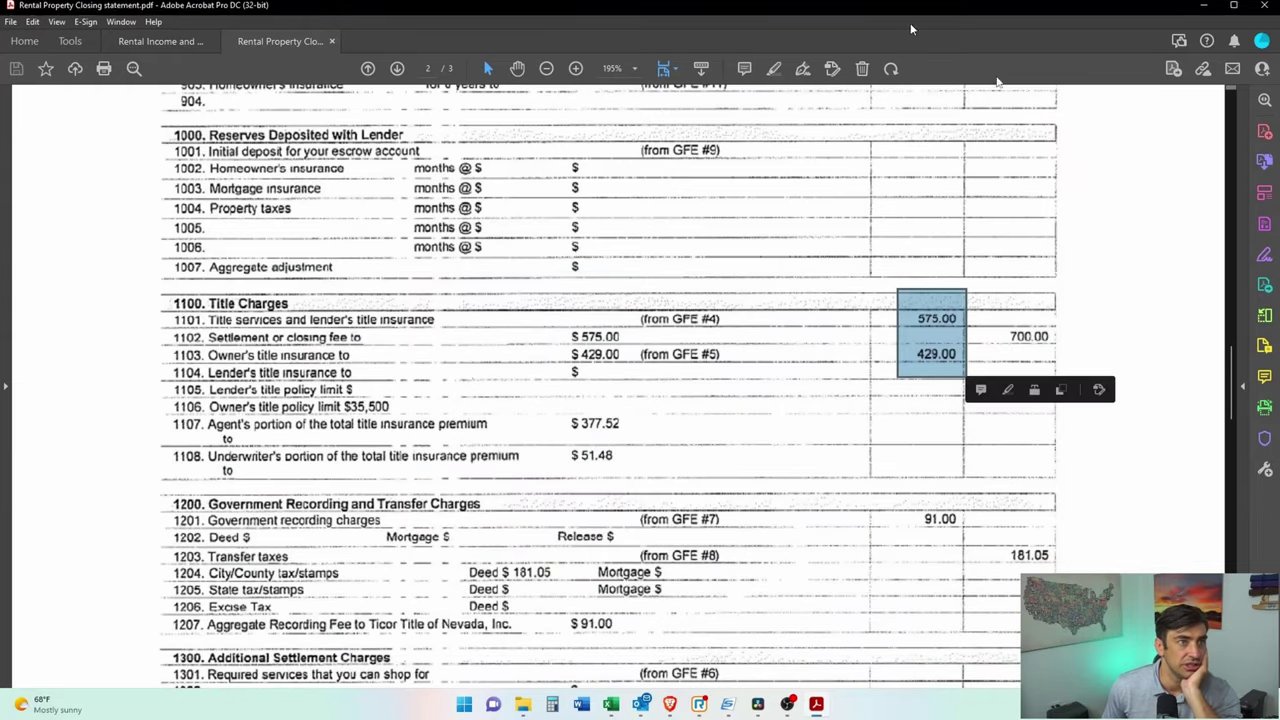
{"action": "key", "text": "alt+Tab"}
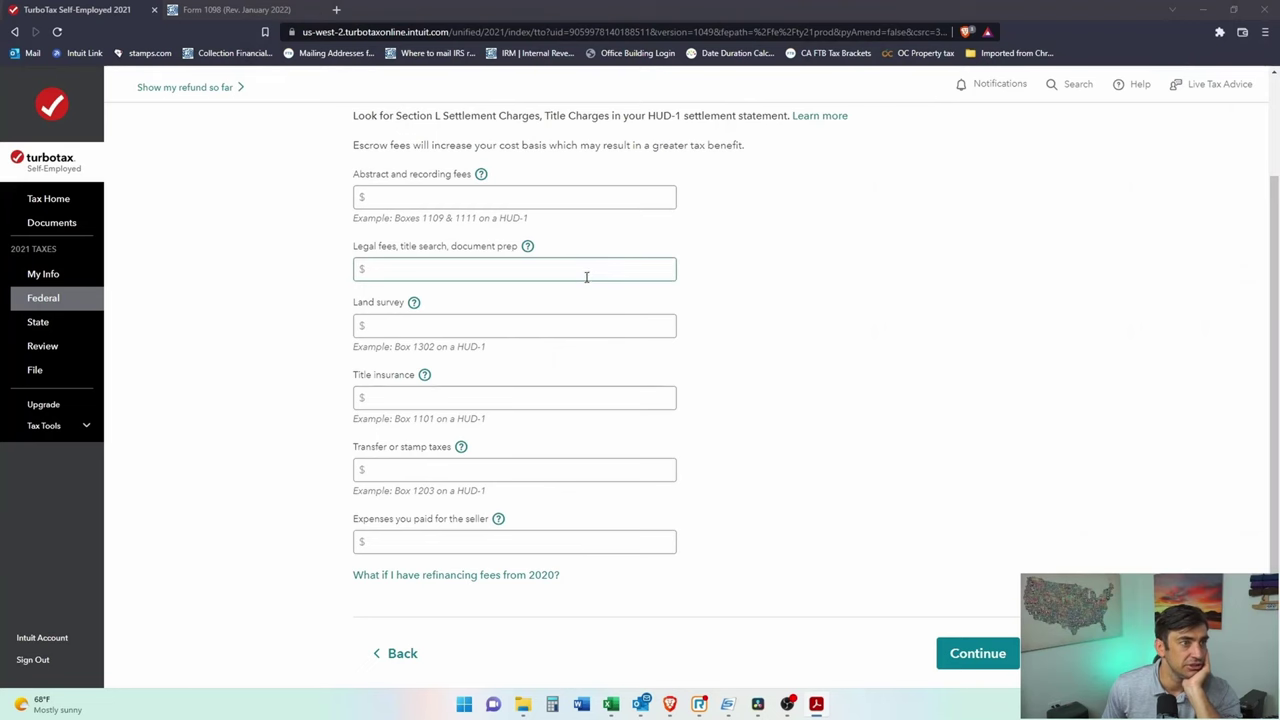
Step: Add the 575 and 429 title charges in Calculator and enter $1,004 as legal fees
{"action": "left_click", "coordinate": [586, 272]}
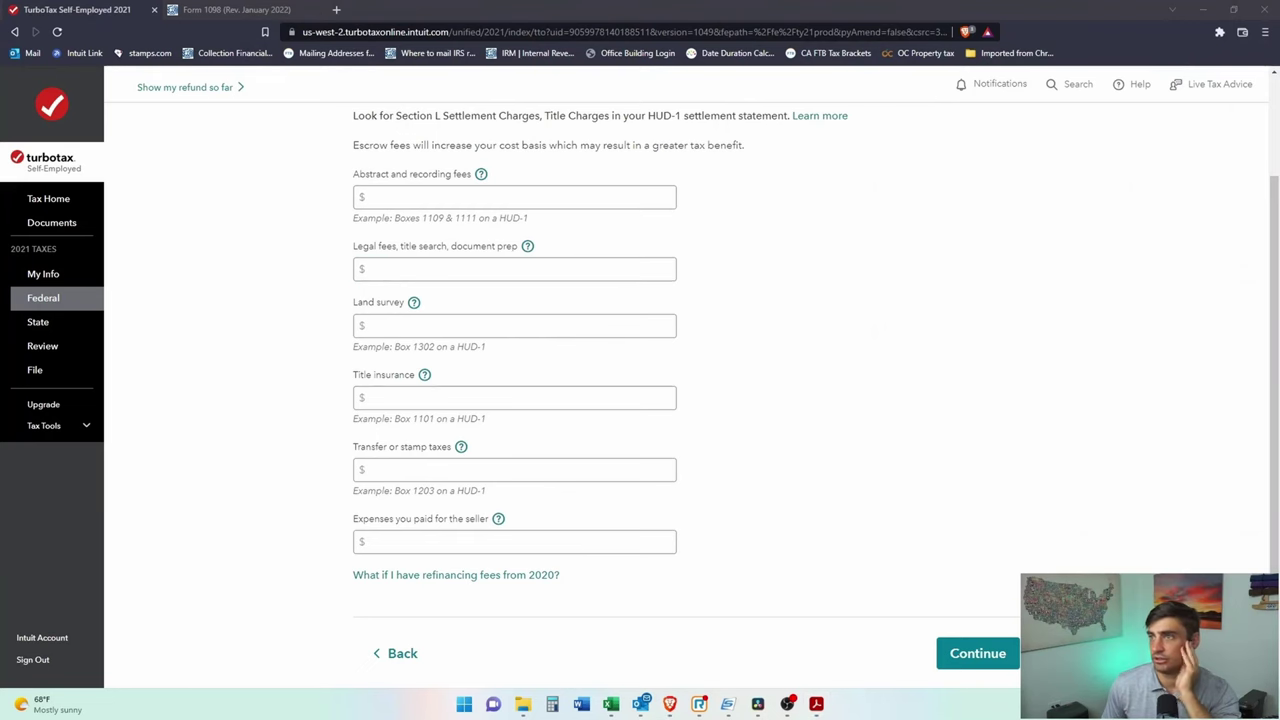
{"action": "key", "text": "alt+Tab"}
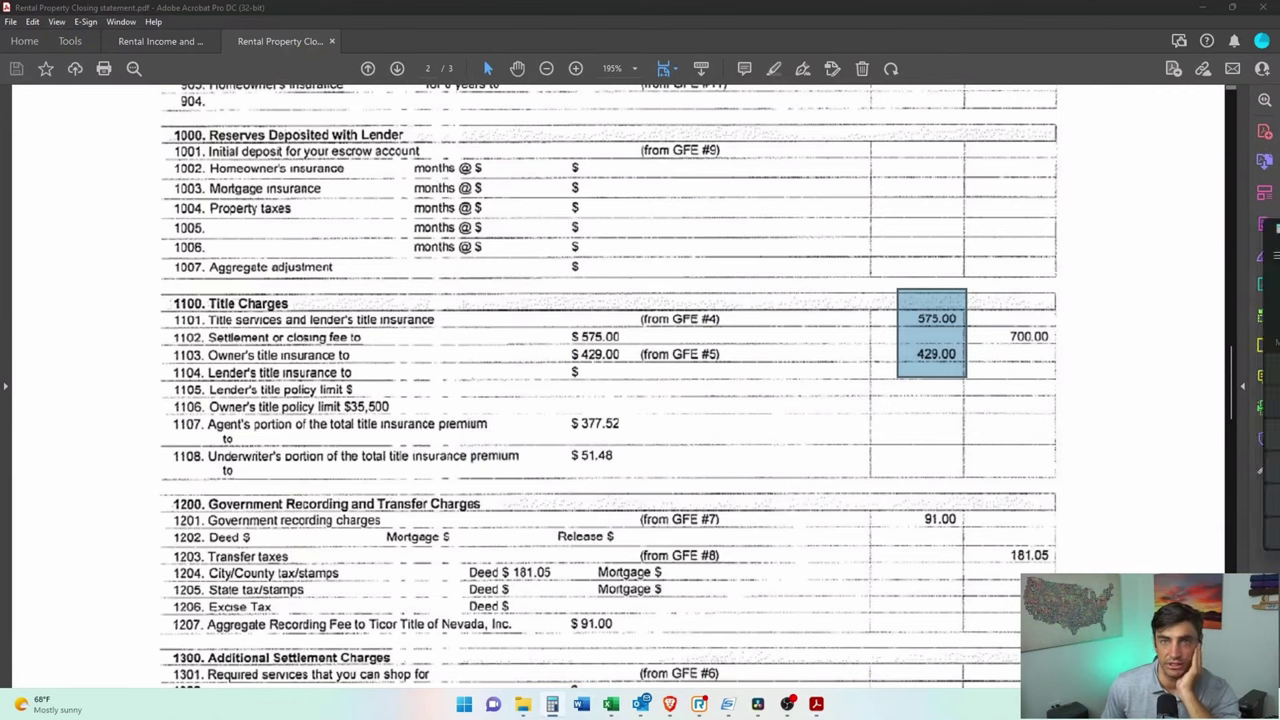
{"action": "key", "text": "XF86Calculator"}
{"action": "type", "text": "575+429"}
{"action": "key", "text": "Return"}
{"action": "key", "text": "alt+Tab"}
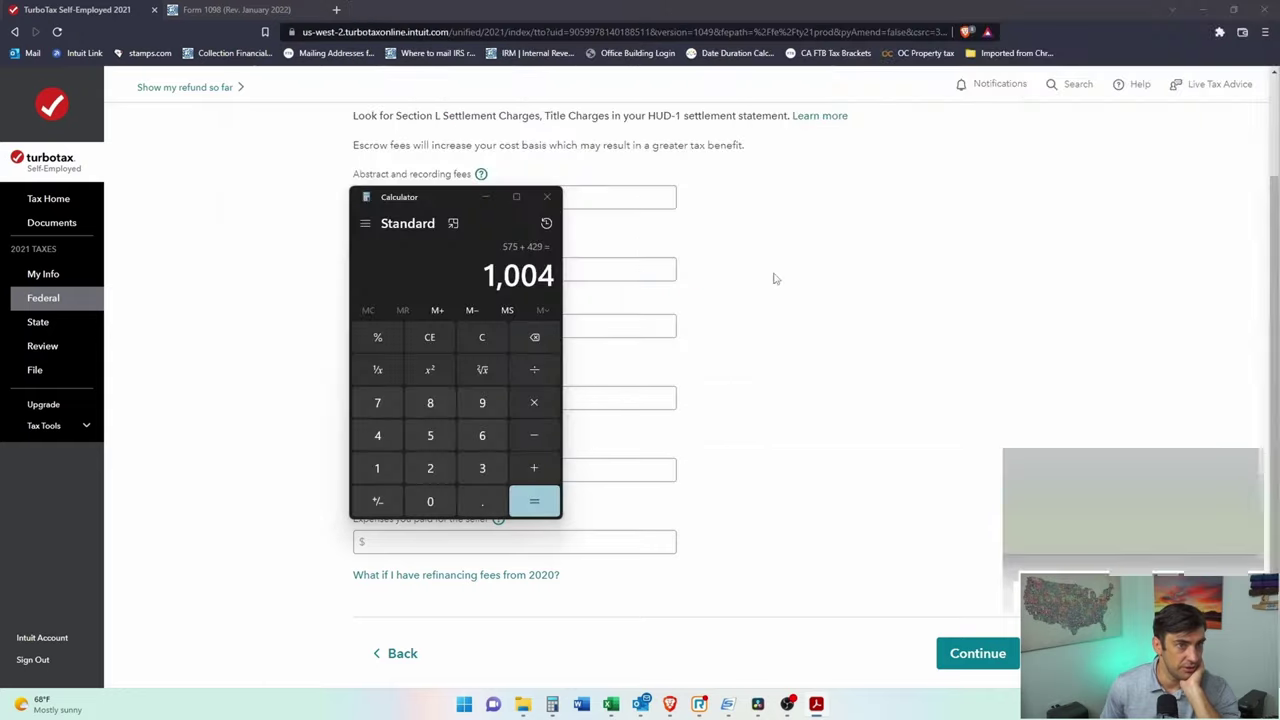
{"action": "left_click", "coordinate": [534, 269]}
{"action": "type", "text": "10"}
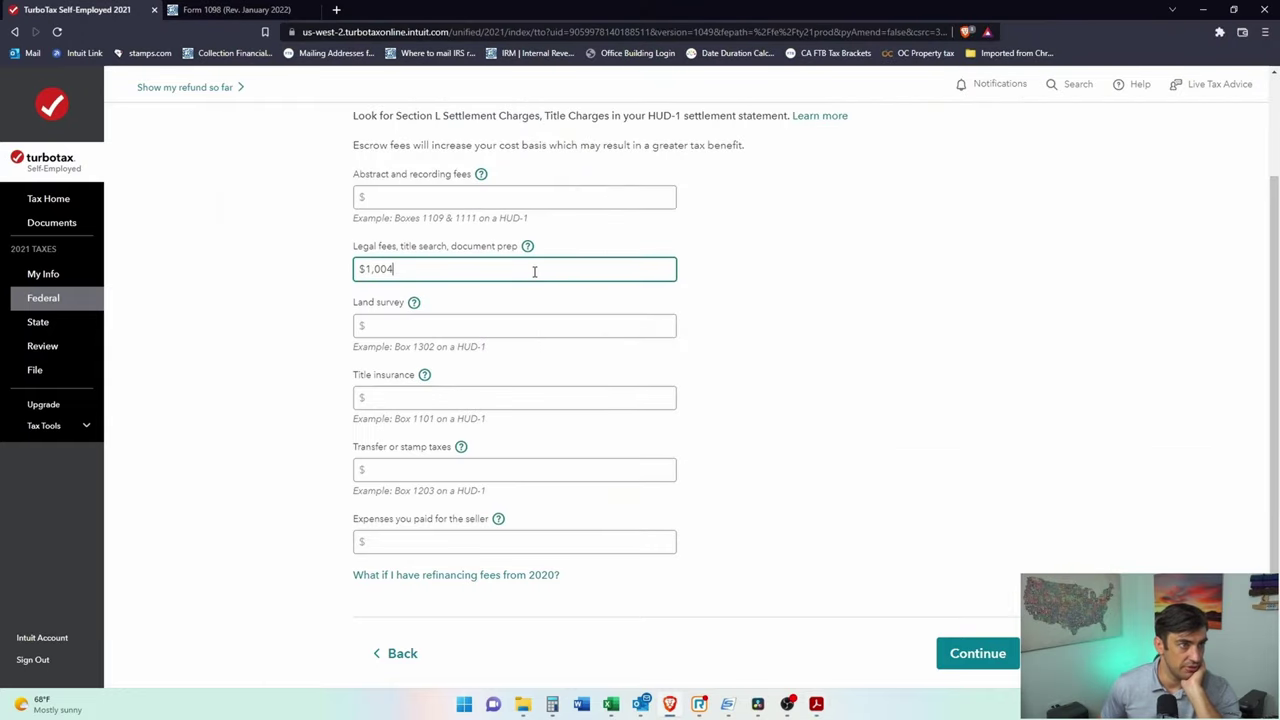
{"action": "key", "text": "alt+Tab"}
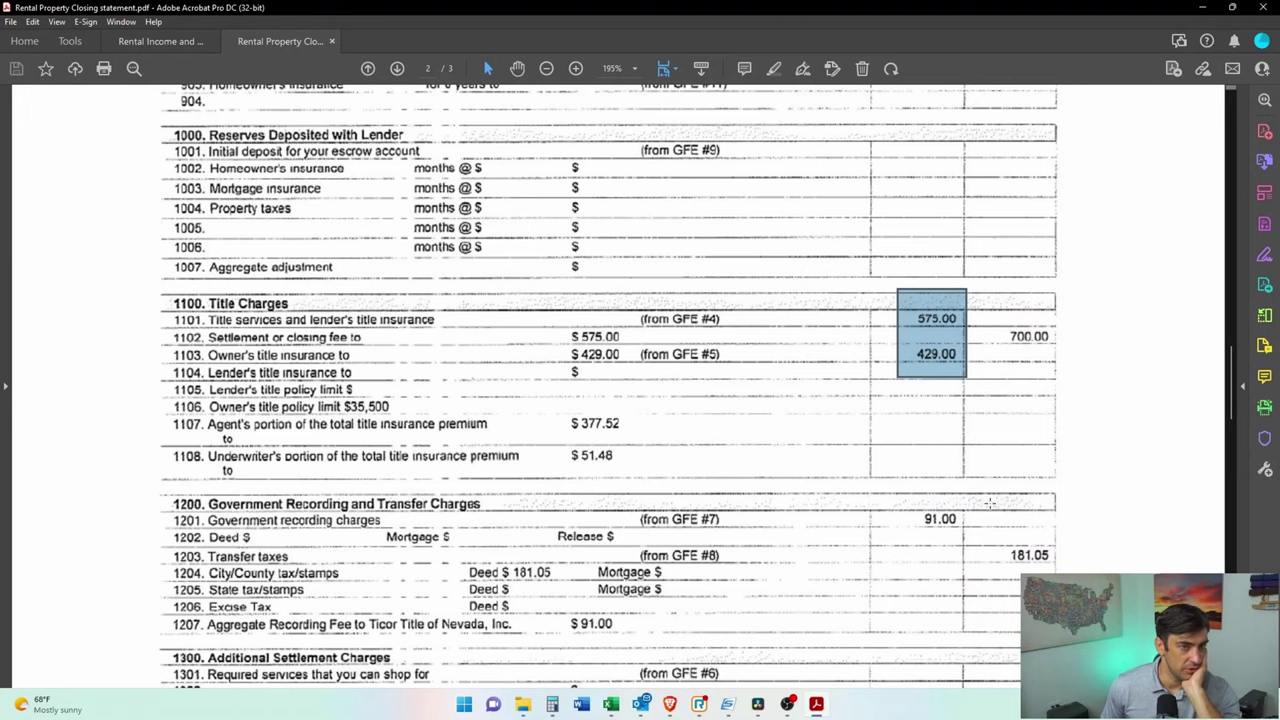
Step: Mark the additional settlement charges in rows 1306–1313 of the closing statement
{"action": "left_click_drag", "start_coordinate": [990, 503], "coordinate": [35, 541]}
{"action": "scroll", "coordinate": [871, 432], "scroll_direction": "down", "scroll_amount": 8}
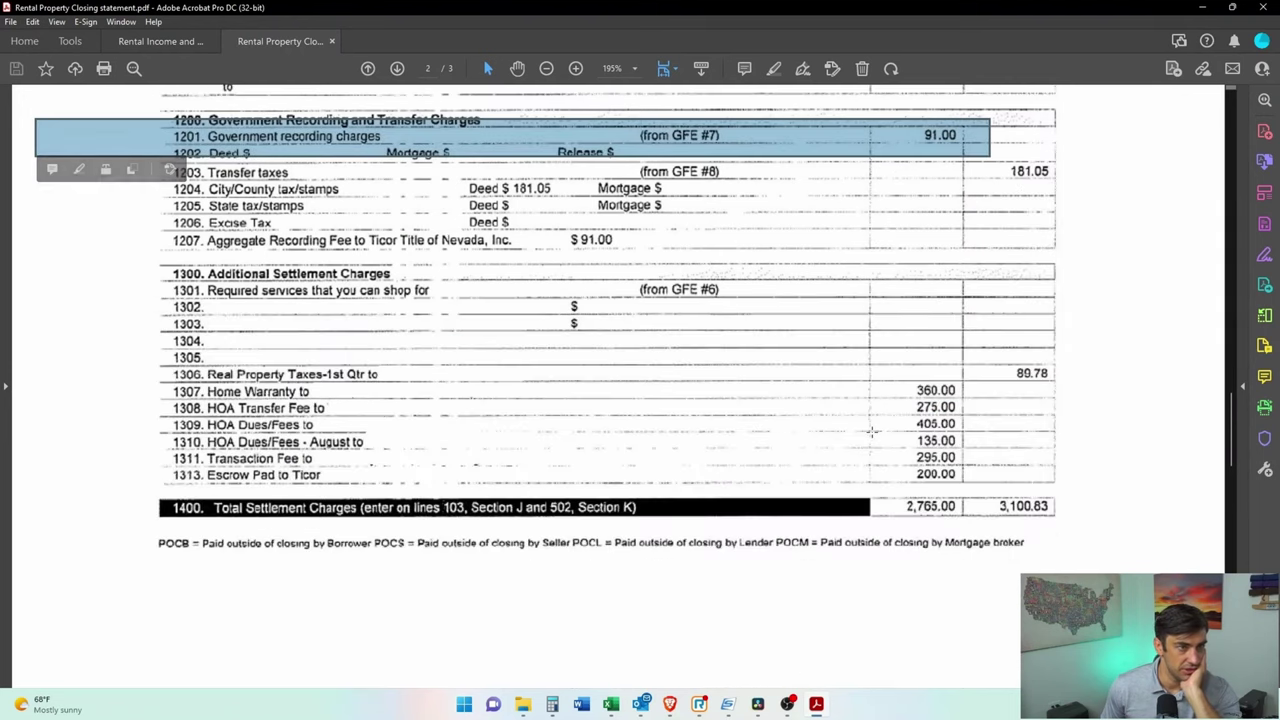
{"action": "left_click_drag", "start_coordinate": [156, 368], "coordinate": [1032, 498]}
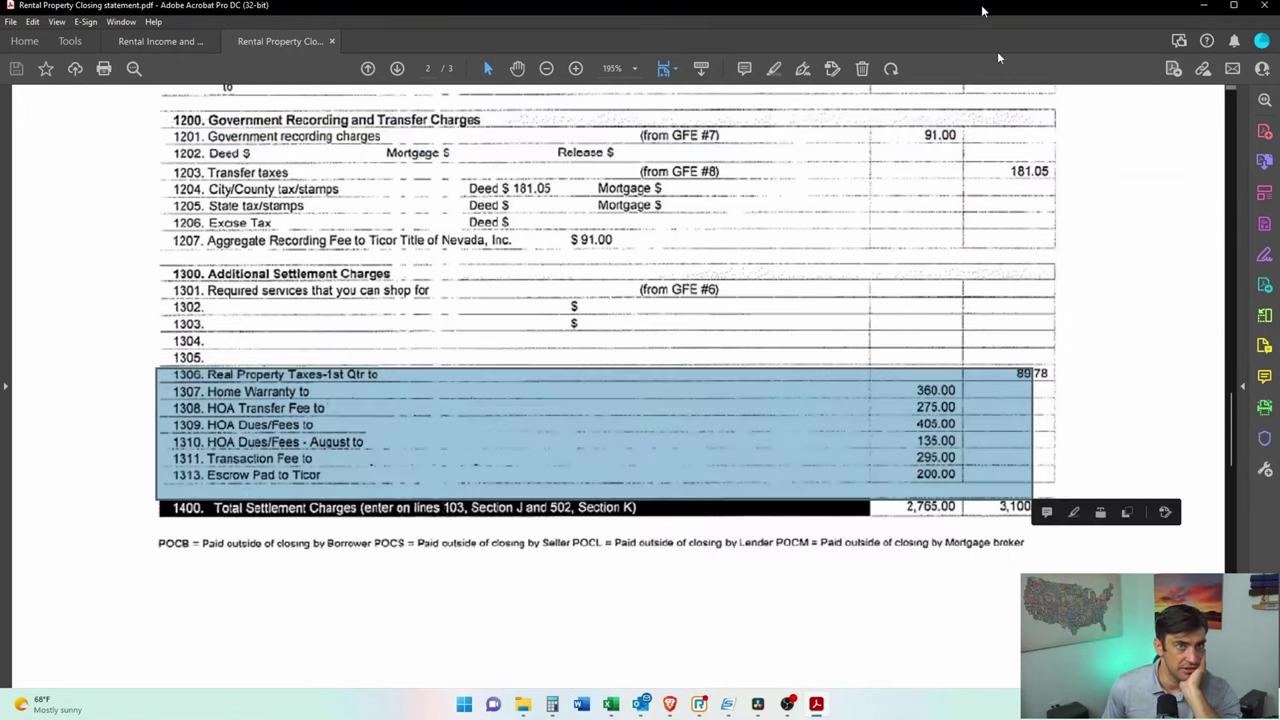
{"action": "key", "text": "alt+Tab"}
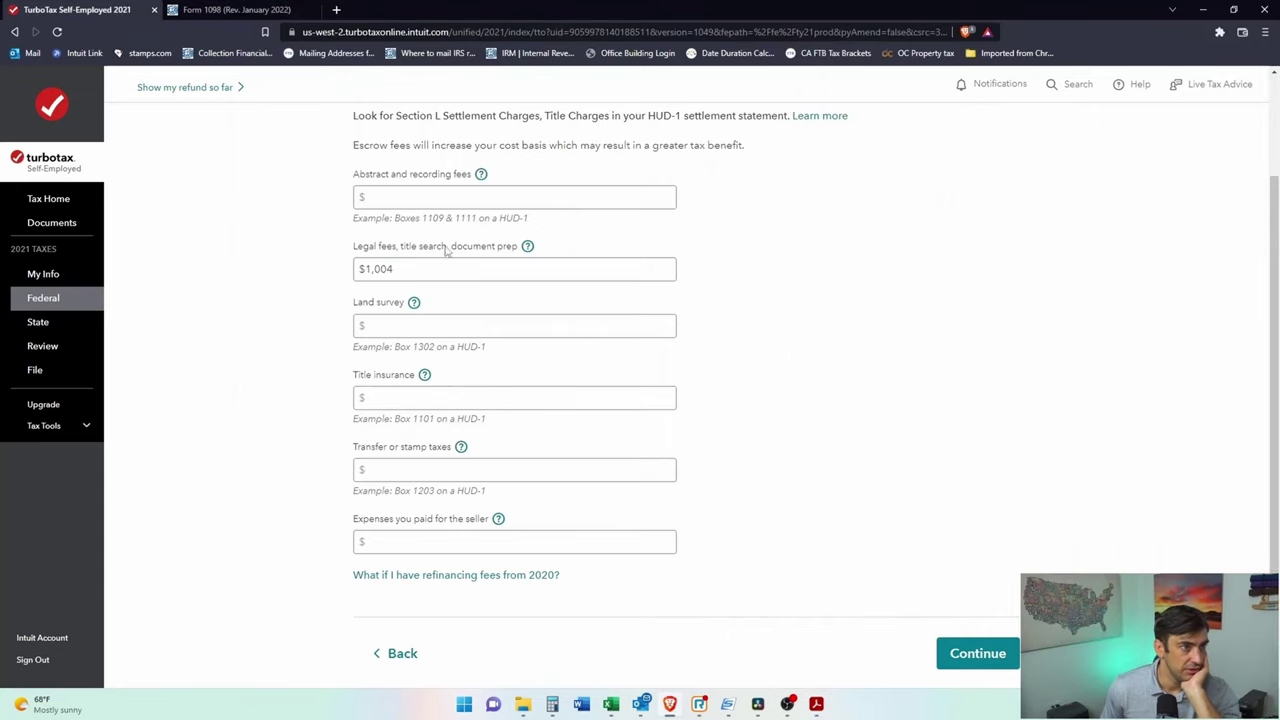
Step: Check the legal fees help, then enter $91 as the abstract and recording fees
{"action": "left_click", "coordinate": [527, 247]}
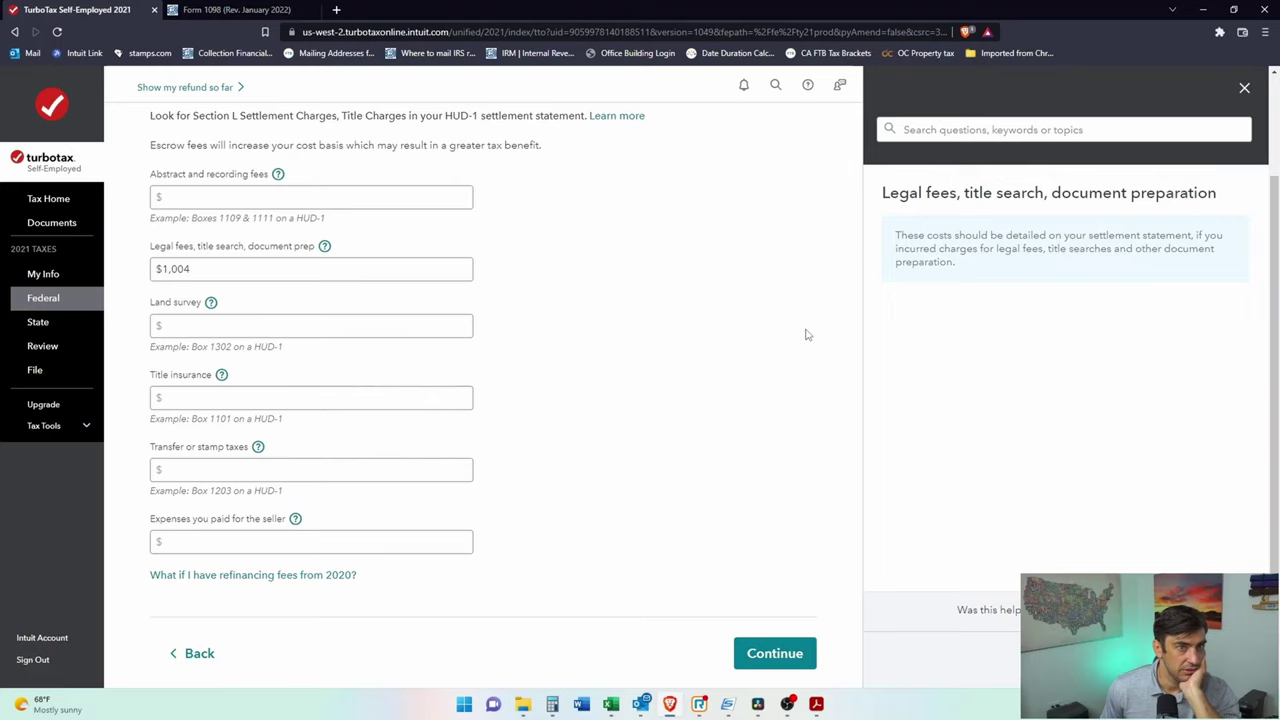
{"action": "left_click", "coordinate": [1244, 88]}
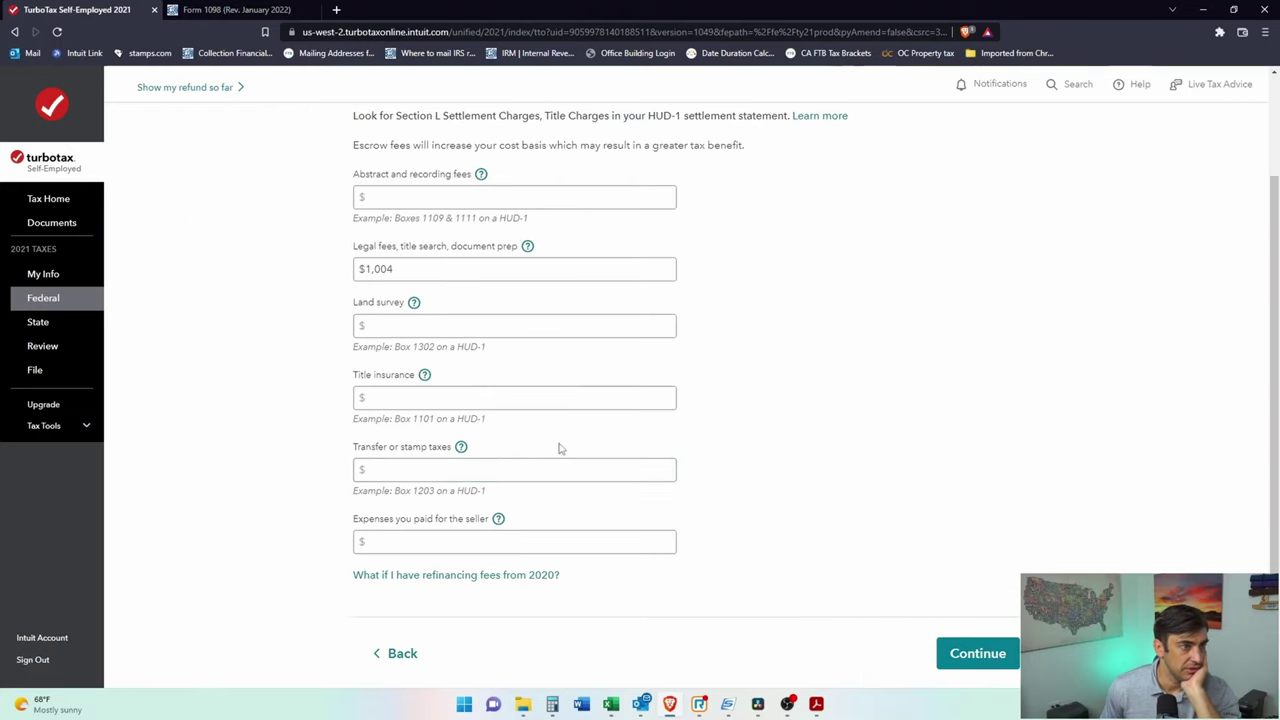
{"action": "left_click", "coordinate": [594, 531]}
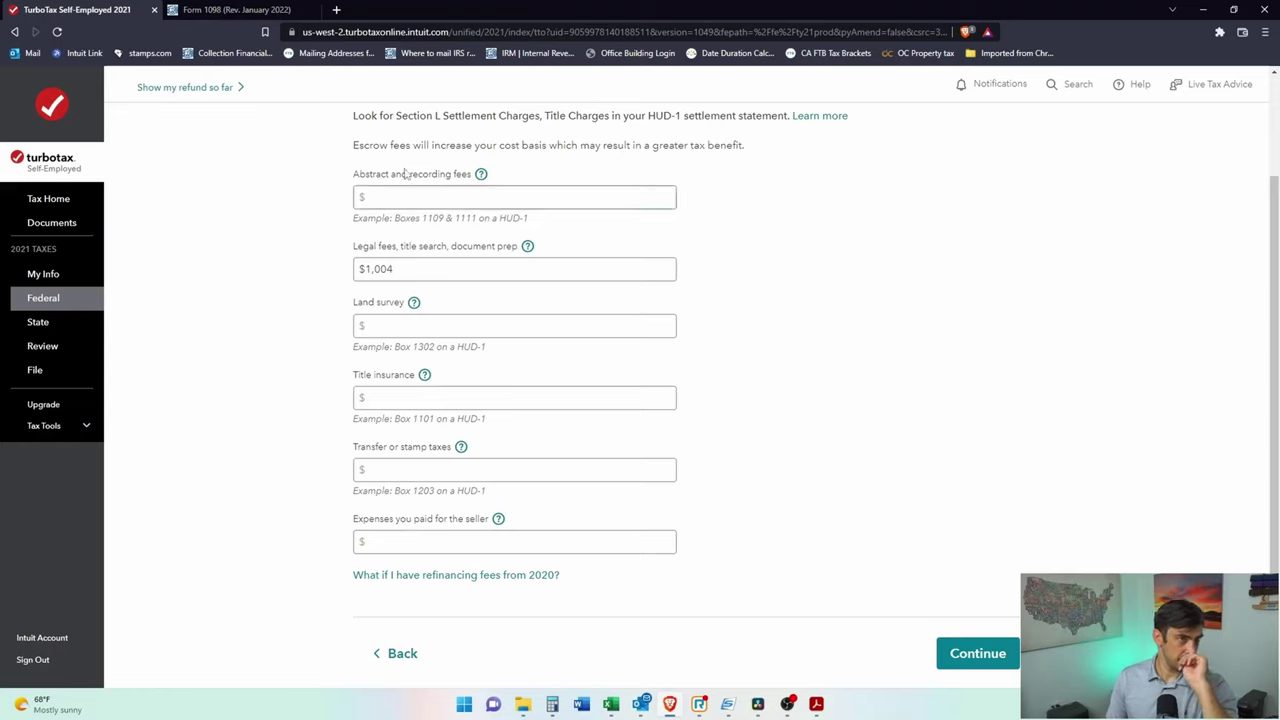
{"action": "left_click", "coordinate": [459, 190]}
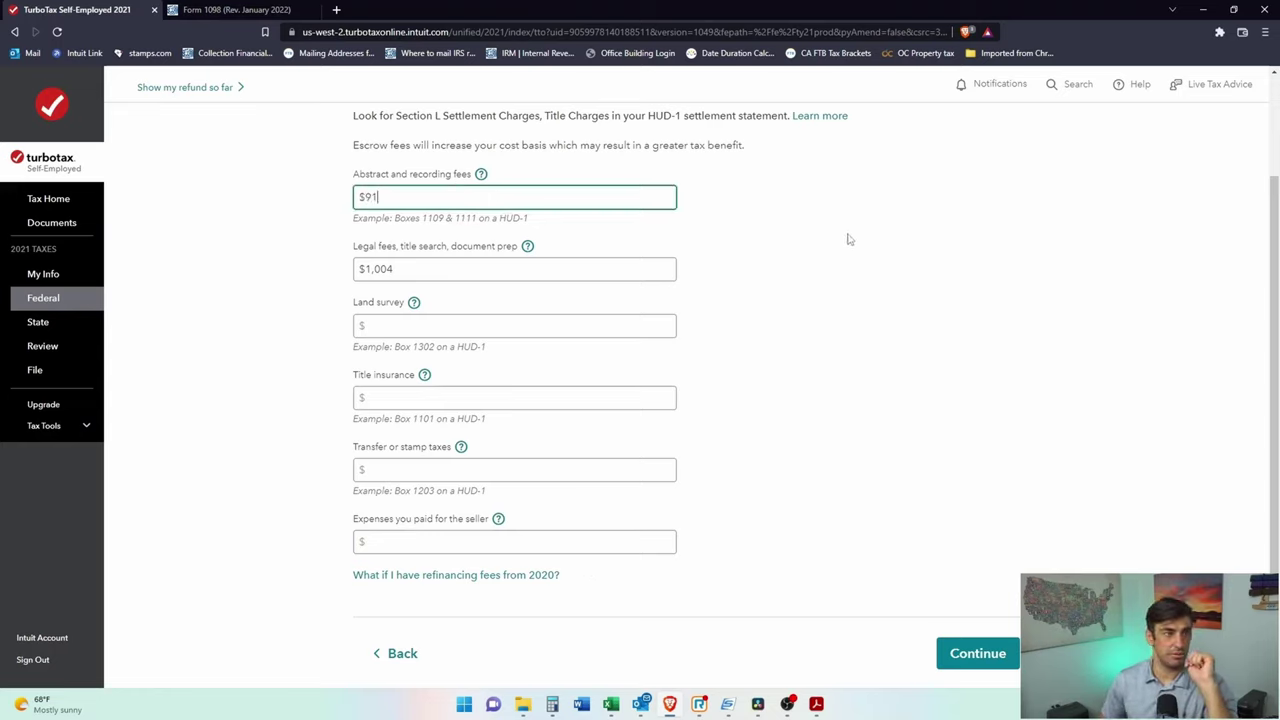
{"action": "left_click", "coordinate": [1086, 371]}
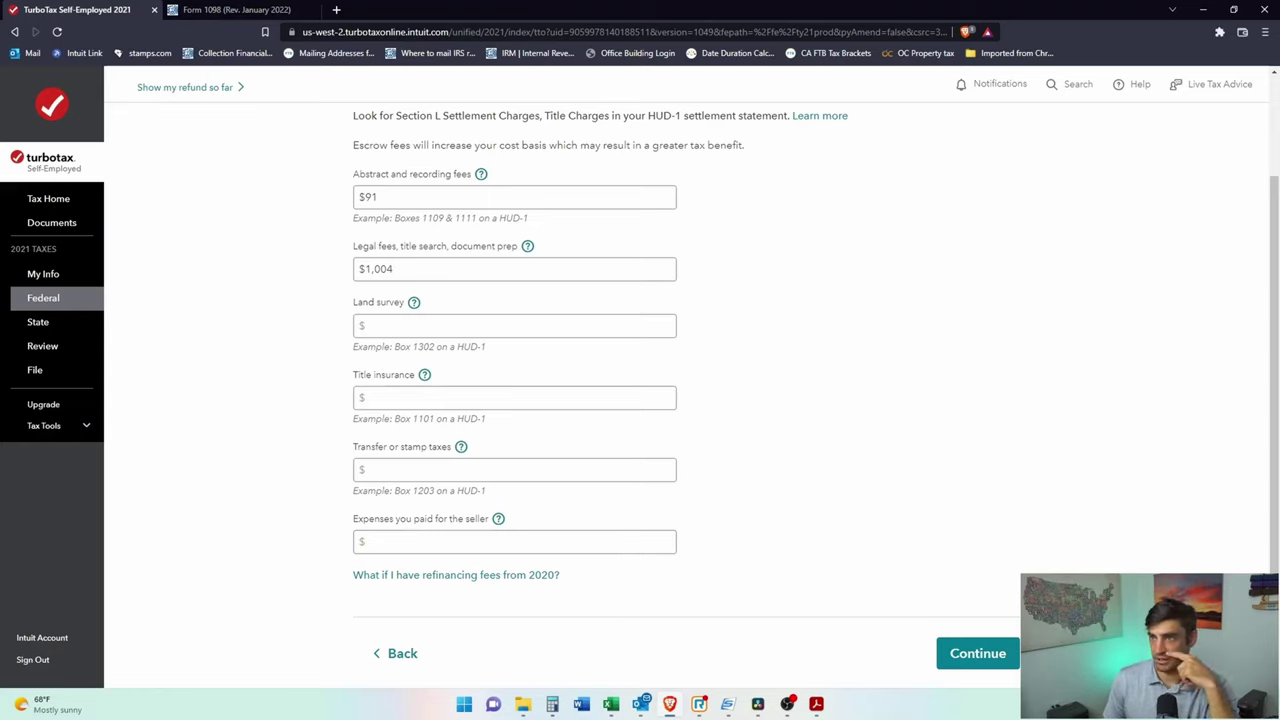
{"action": "key", "text": "alt+Tab"}
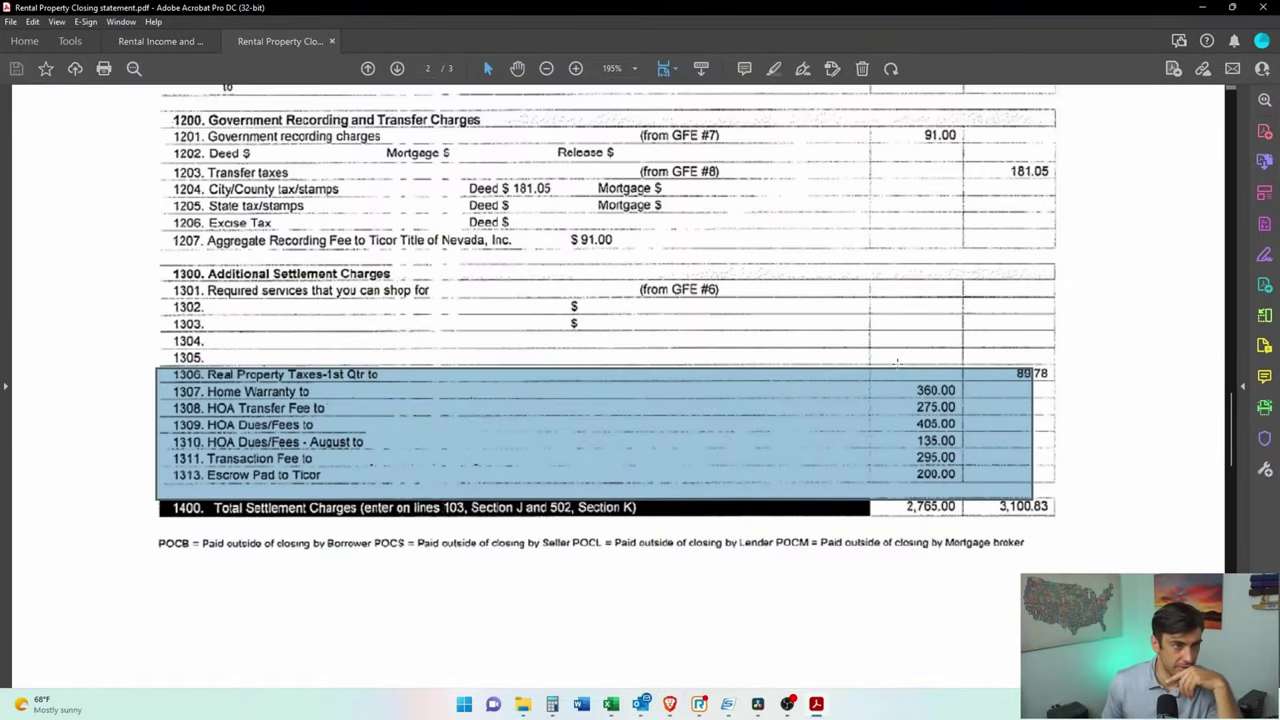
Step: Select the Home Warranty, HOA, Transaction Fee and Escrow lines 1307–1313 on the closing statement
{"action": "scroll", "coordinate": [897, 363], "scroll_direction": "down", "scroll_amount": 1}
{"action": "left_click", "coordinate": [390, 403]}
{"action": "left_click_drag", "start_coordinate": [180, 360], "coordinate": [343, 366]}
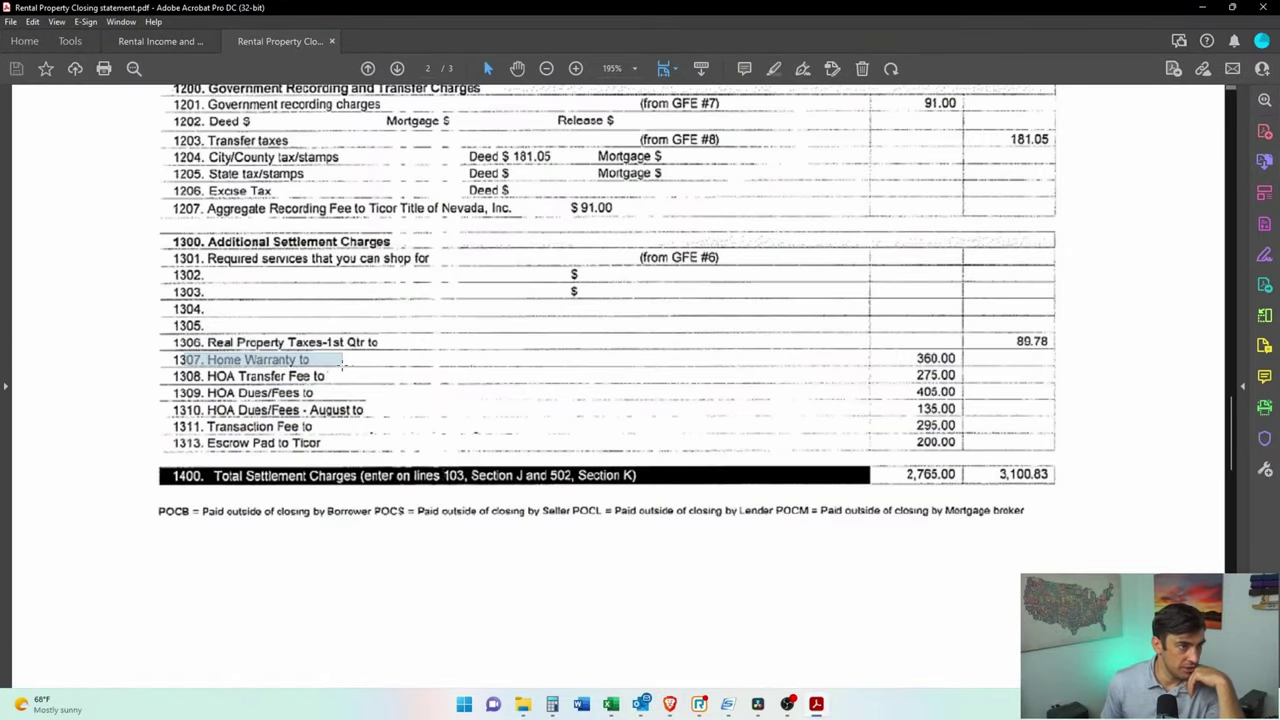
{"action": "left_click_drag", "start_coordinate": [182, 374], "coordinate": [368, 388]}
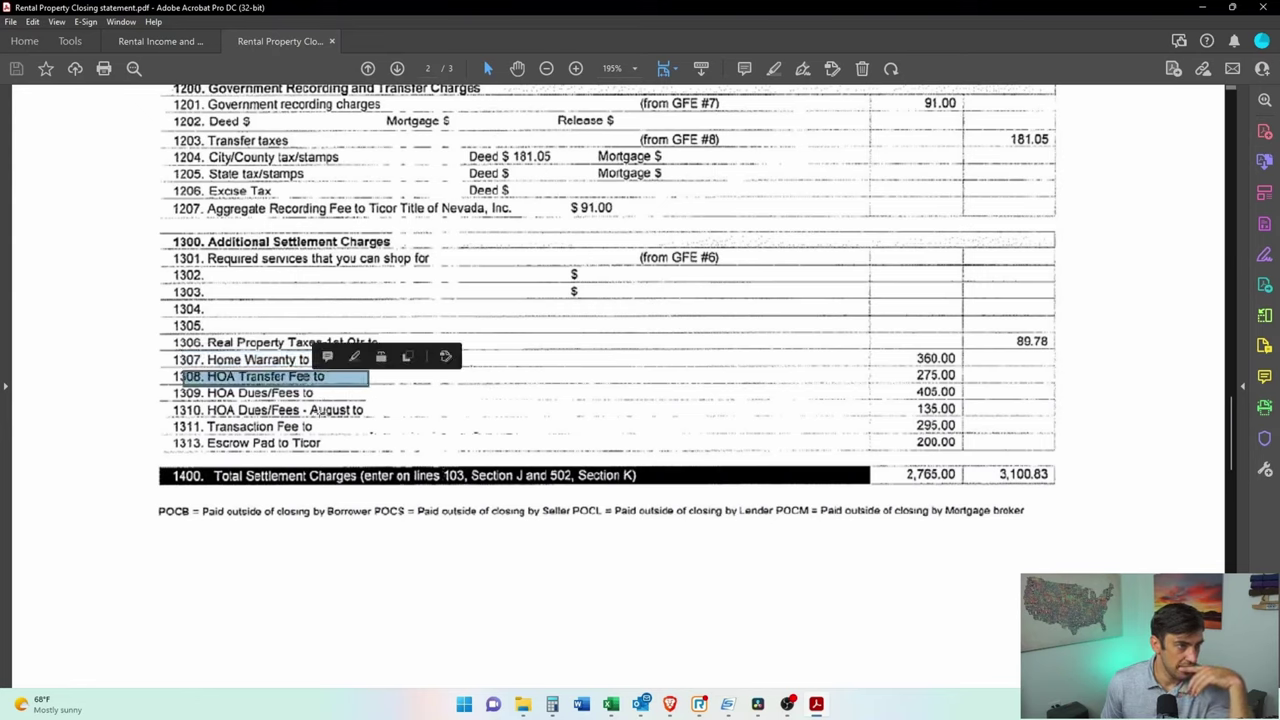
{"action": "left_click_drag", "start_coordinate": [184, 404], "coordinate": [385, 416]}
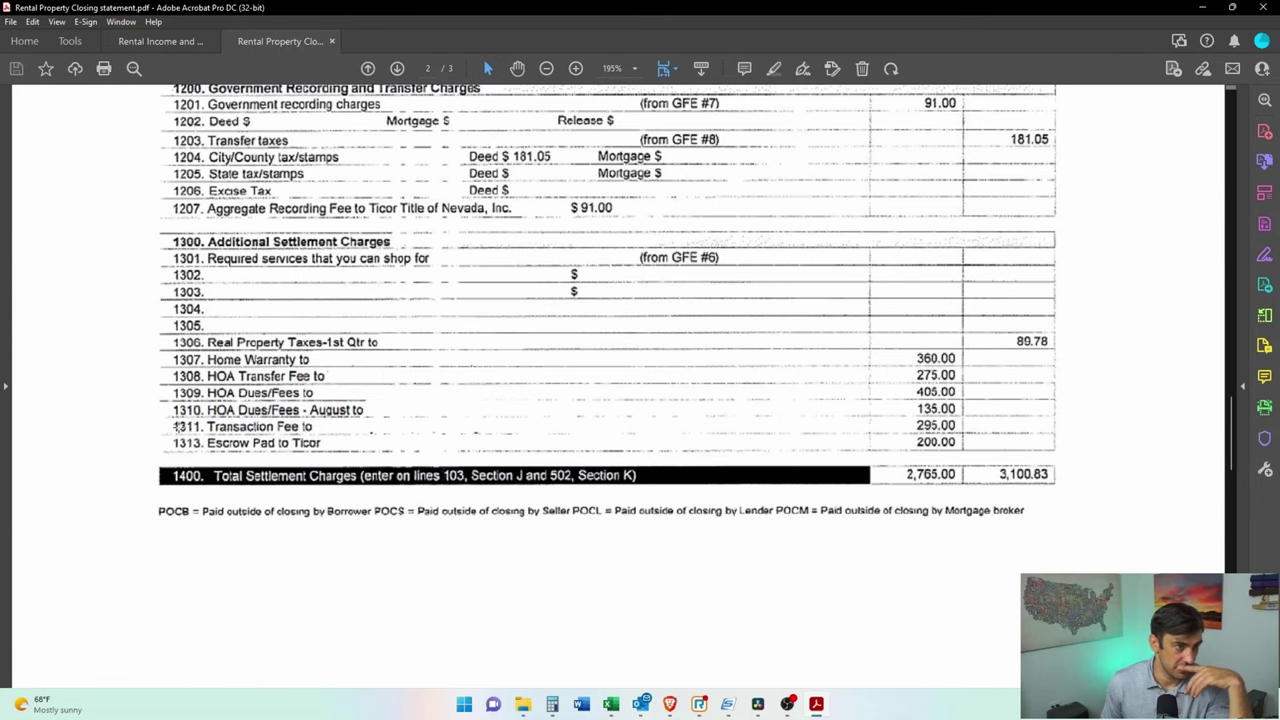
{"action": "left_click_drag", "start_coordinate": [175, 420], "coordinate": [336, 458]}
{"action": "left_click", "coordinate": [216, 466]}
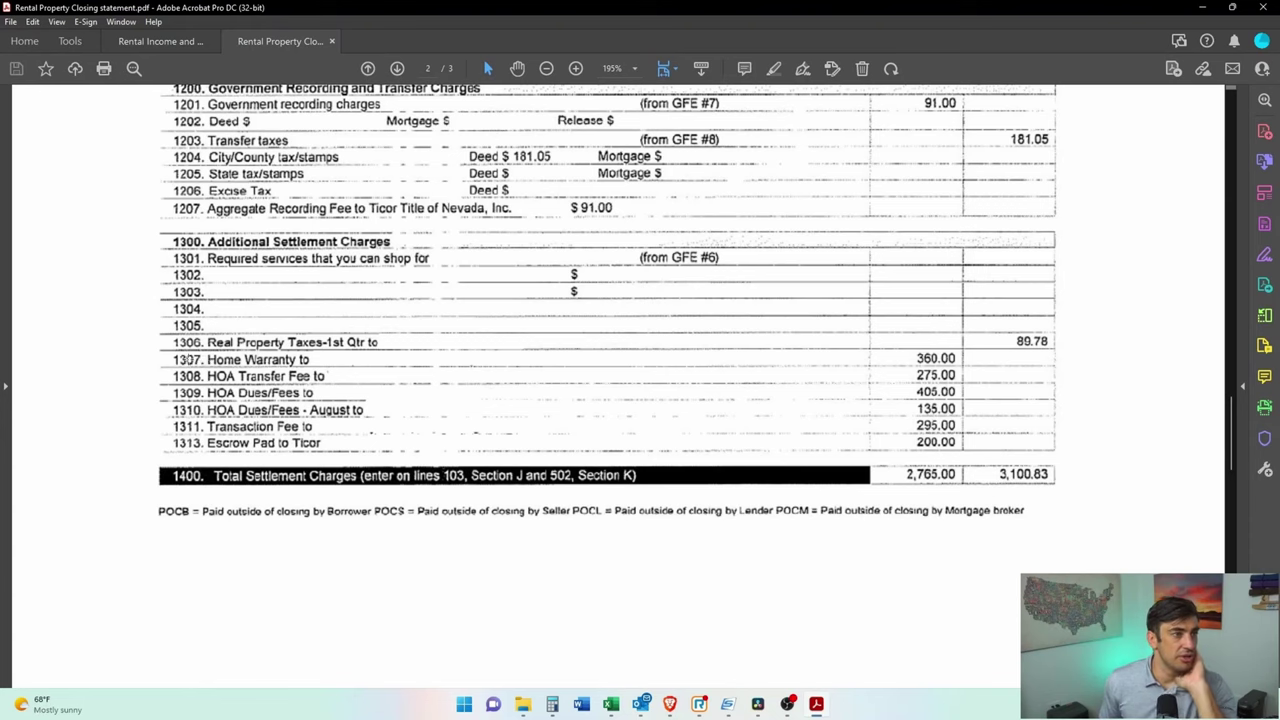
{"action": "left_click_drag", "start_coordinate": [181, 356], "coordinate": [965, 365]}
Step: Resize the statement beside the escrow form and pick out the 295.00 transaction and 200.00 escrow charges
{"action": "key", "text": "alt+Tab"}
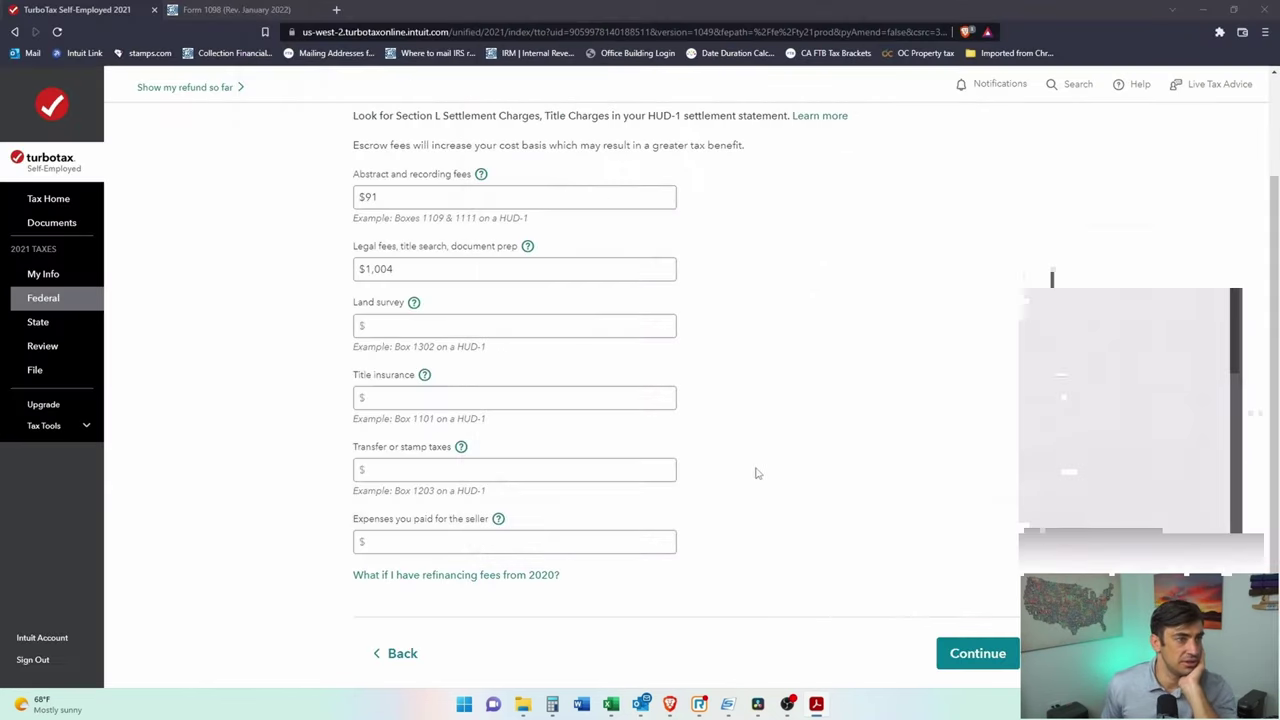
{"action": "scroll", "coordinate": [760, 466], "scroll_direction": "up", "scroll_amount": 2}
{"action": "scroll", "coordinate": [765, 465], "scroll_direction": "down", "scroll_amount": 2}
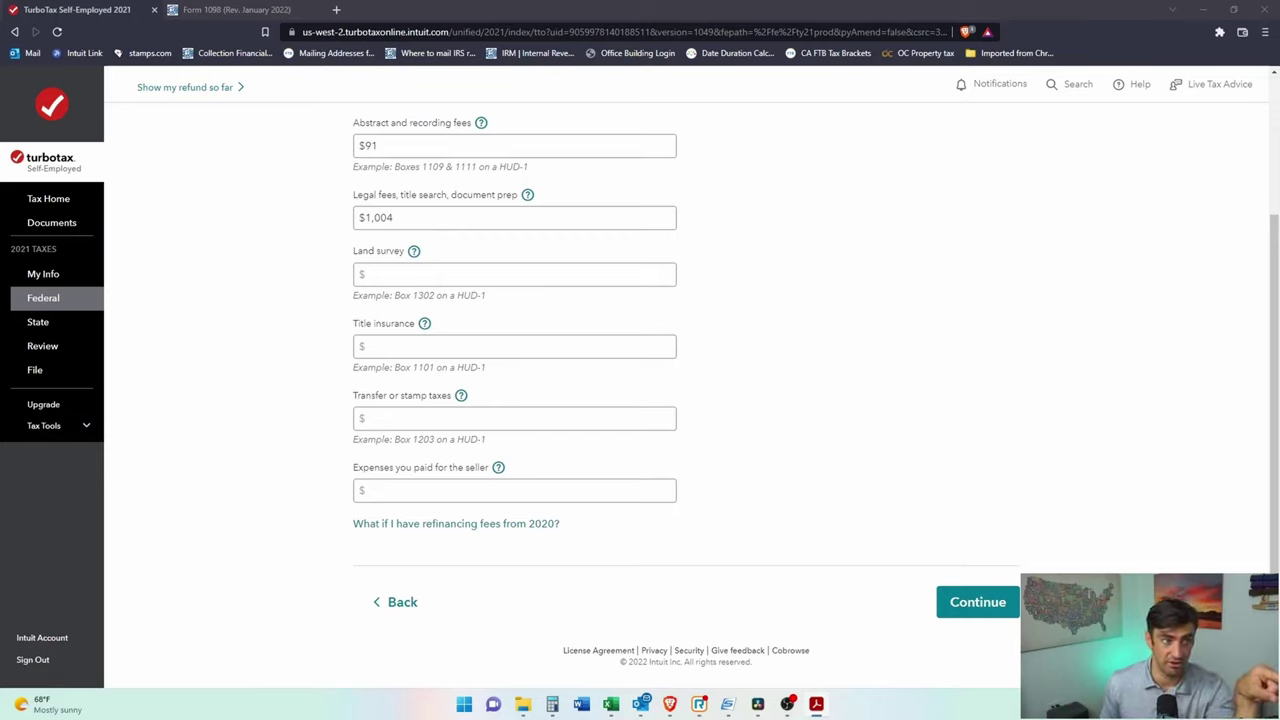
{"action": "key", "text": "alt+Tab"}
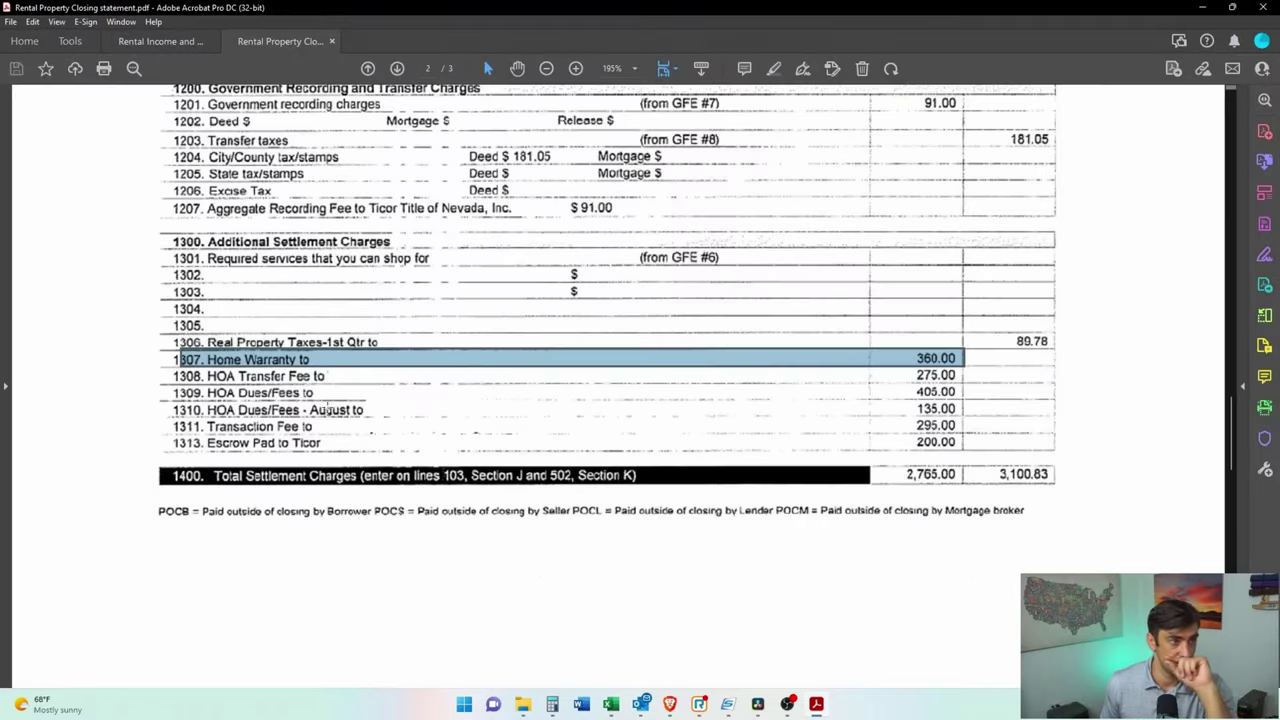
{"action": "left_click_drag", "start_coordinate": [820, 5], "coordinate": [885, 44]}
{"action": "left_click", "coordinate": [971, 405]}
{"action": "left_click_drag", "start_coordinate": [1097, 340], "coordinate": [470, 393]}
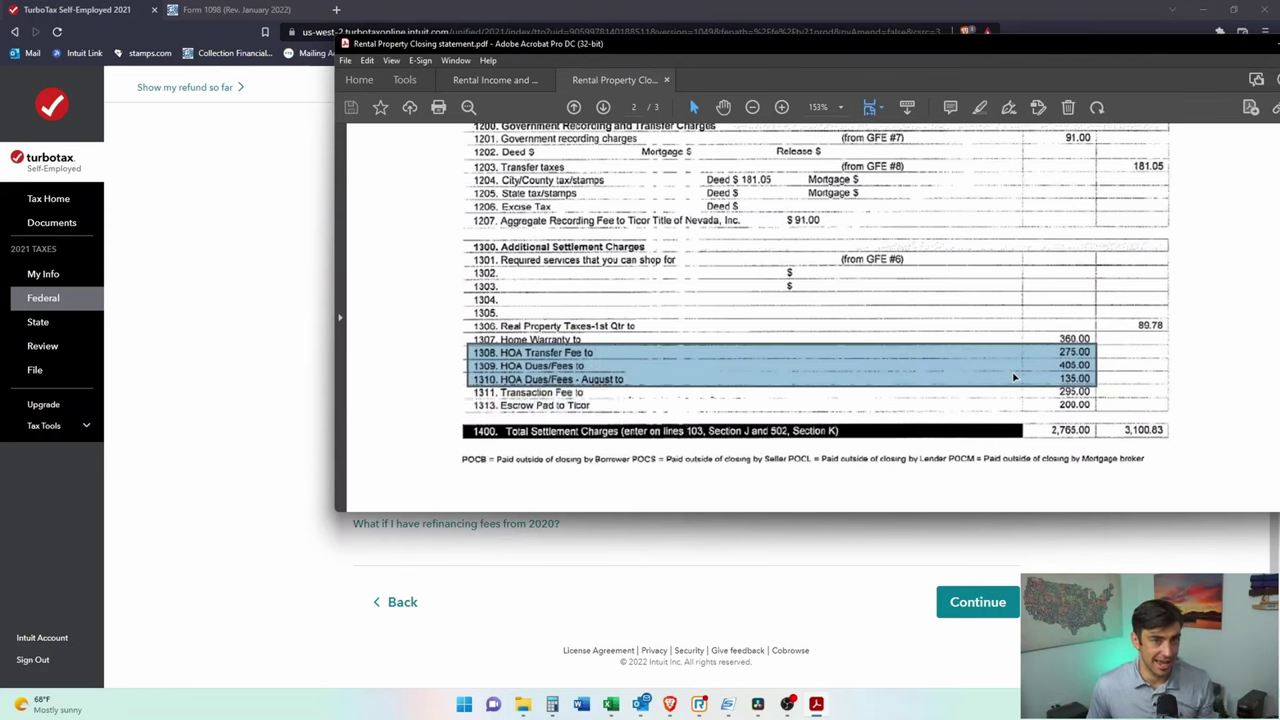
{"action": "left_click", "coordinate": [1014, 371]}
{"action": "left_click_drag", "start_coordinate": [468, 388], "coordinate": [1122, 408]}
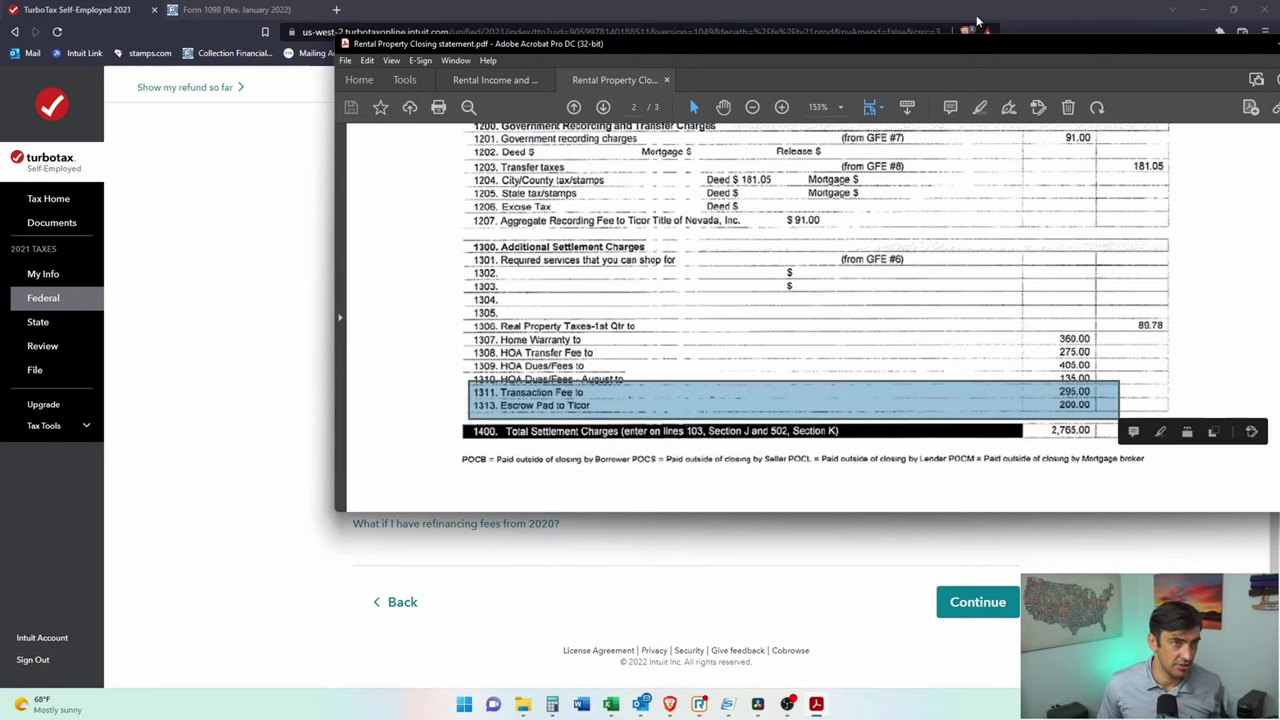
{"action": "left_click", "coordinate": [990, 43]}
{"action": "left_click", "coordinate": [649, 424]}
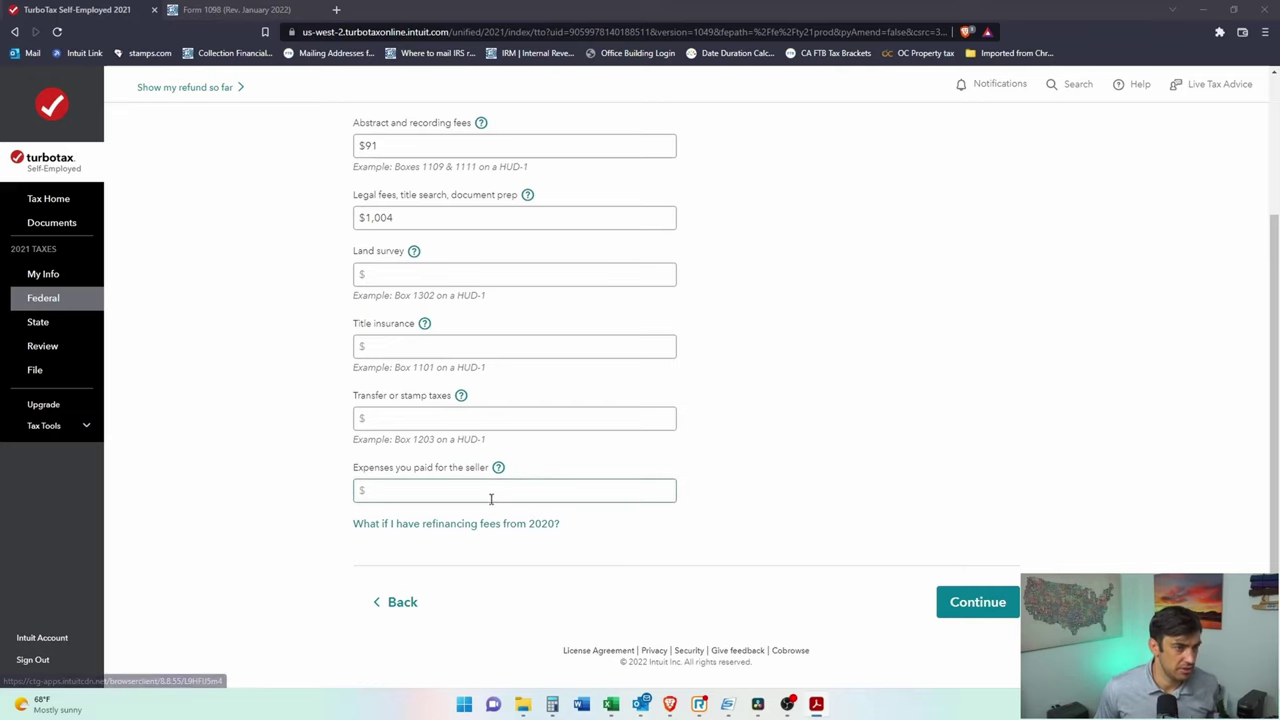
Step: Return to the escrow fees page and total the 295 and 200 charges in Calculator
{"action": "left_click", "coordinate": [980, 603]}
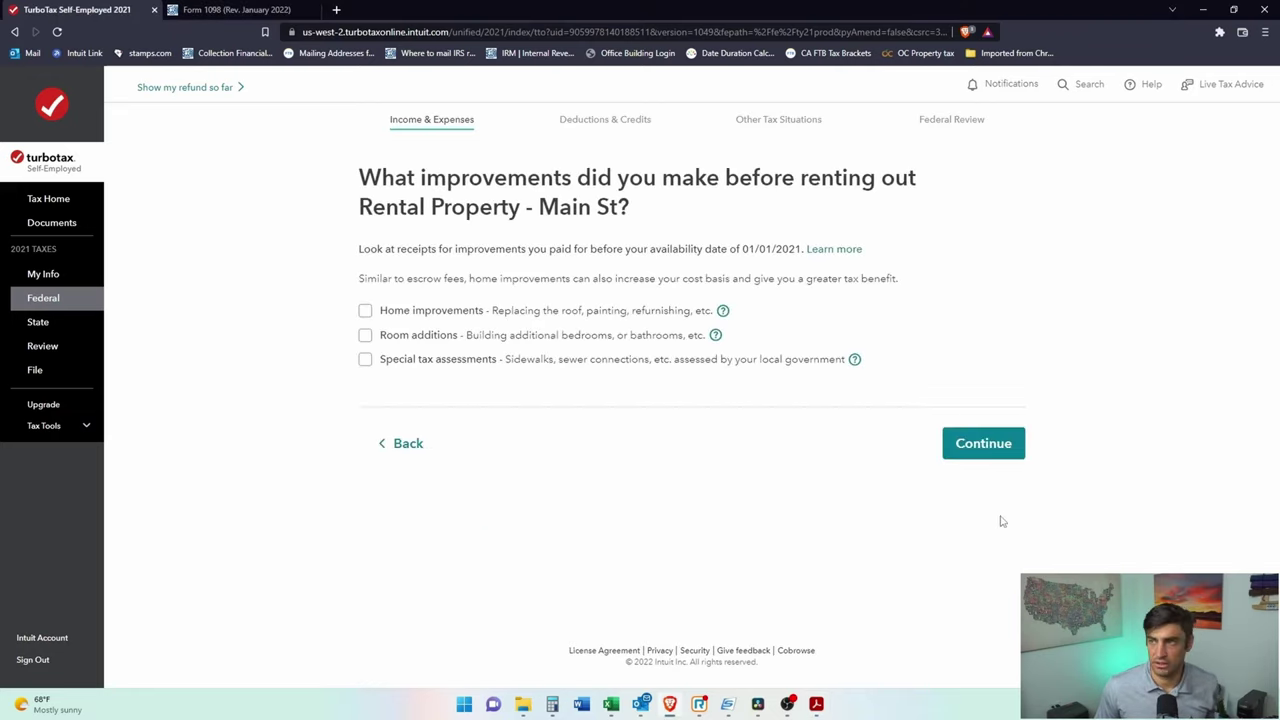
{"action": "left_click", "coordinate": [408, 450]}
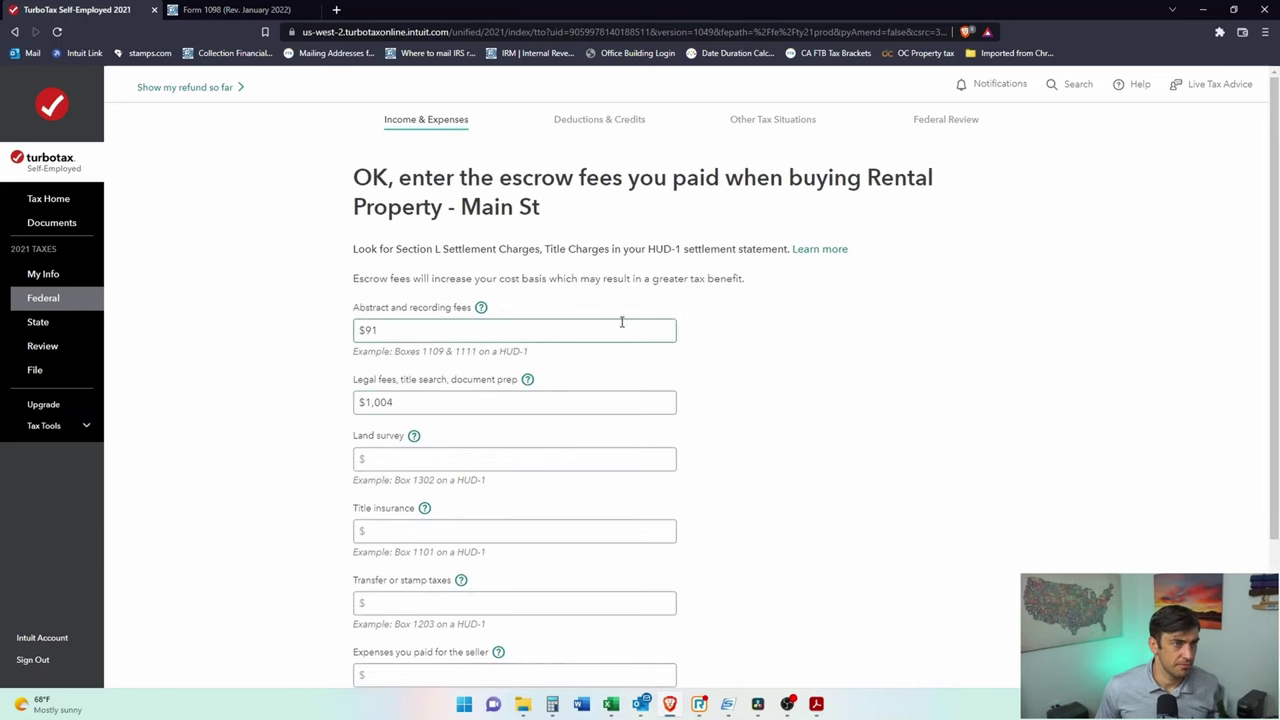
{"action": "scroll", "coordinate": [622, 329], "scroll_direction": "down", "scroll_amount": 1}
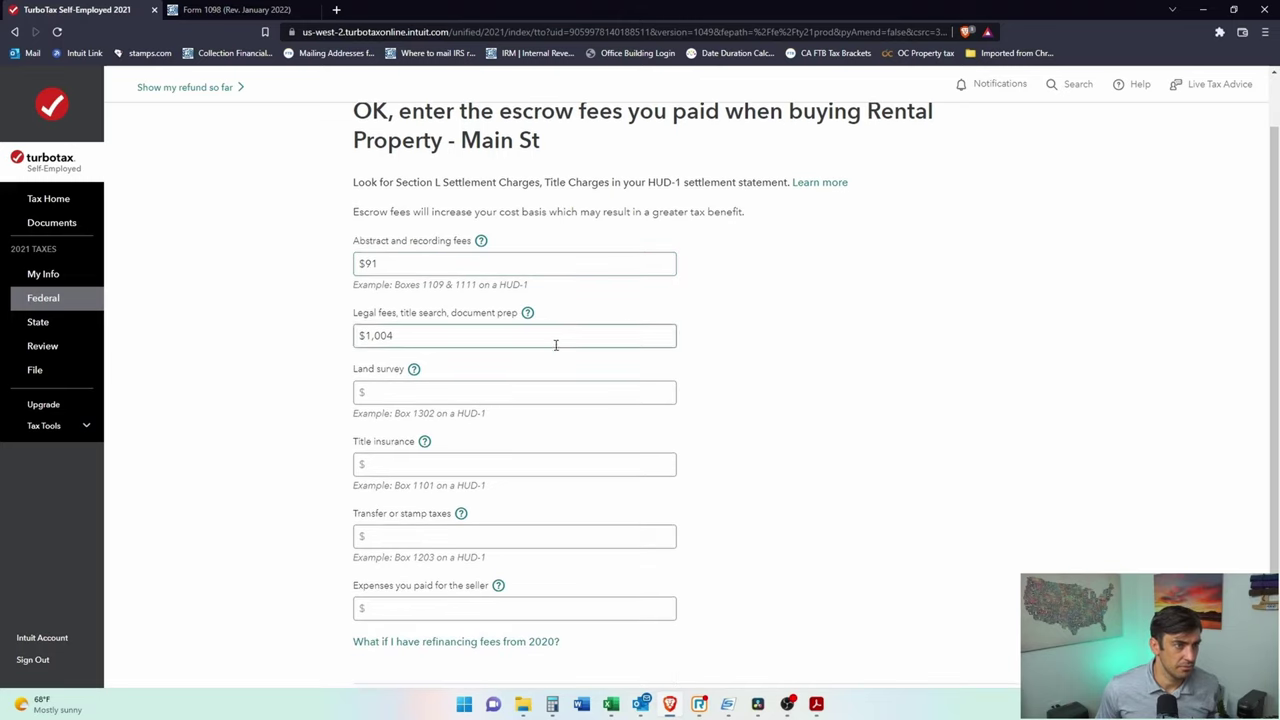
{"action": "scroll", "coordinate": [527, 369], "scroll_direction": "down", "scroll_amount": 1}
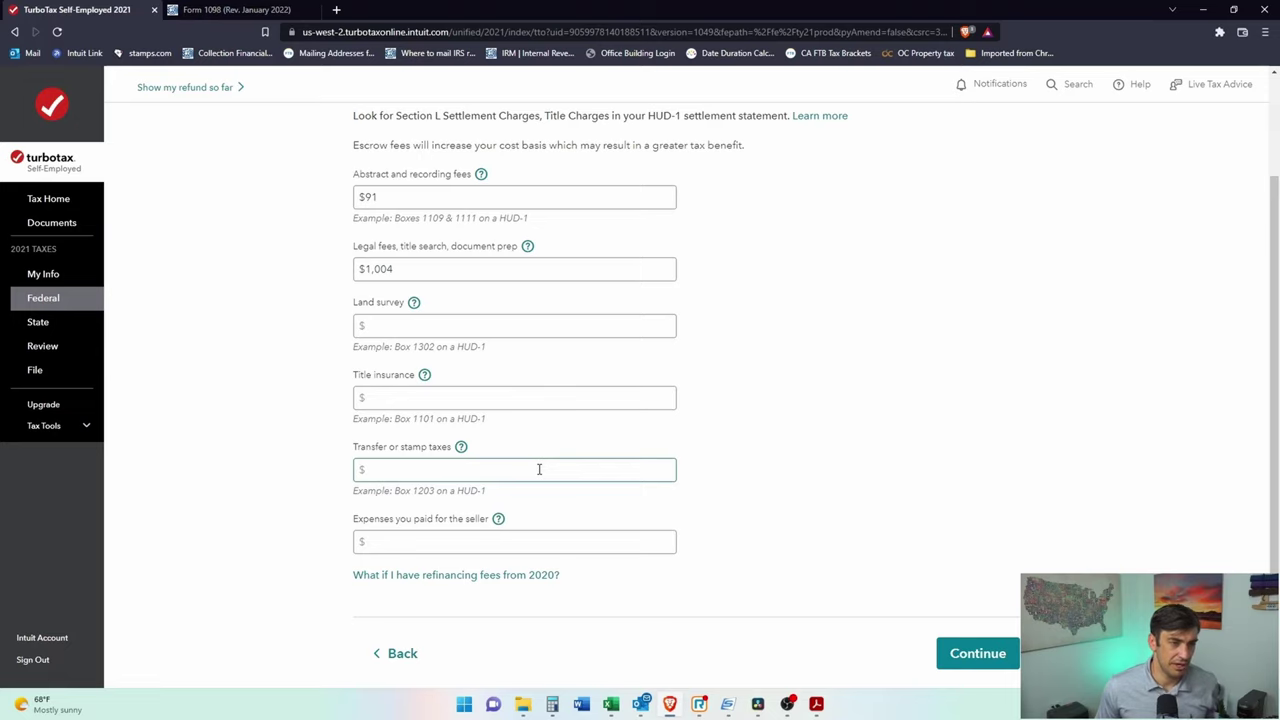
{"action": "scroll", "coordinate": [717, 426], "scroll_direction": "down", "scroll_amount": 1}
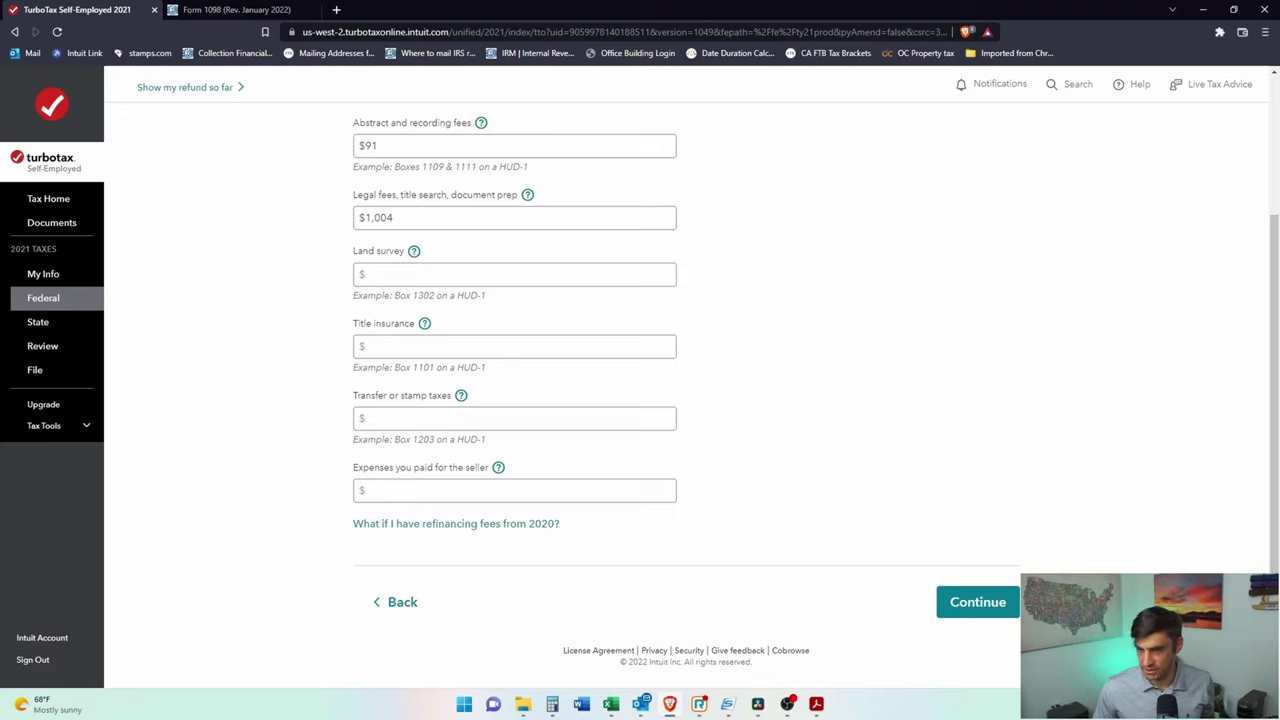
{"action": "key", "text": "alt+Tab"}
{"action": "left_click", "coordinate": [477, 350]}
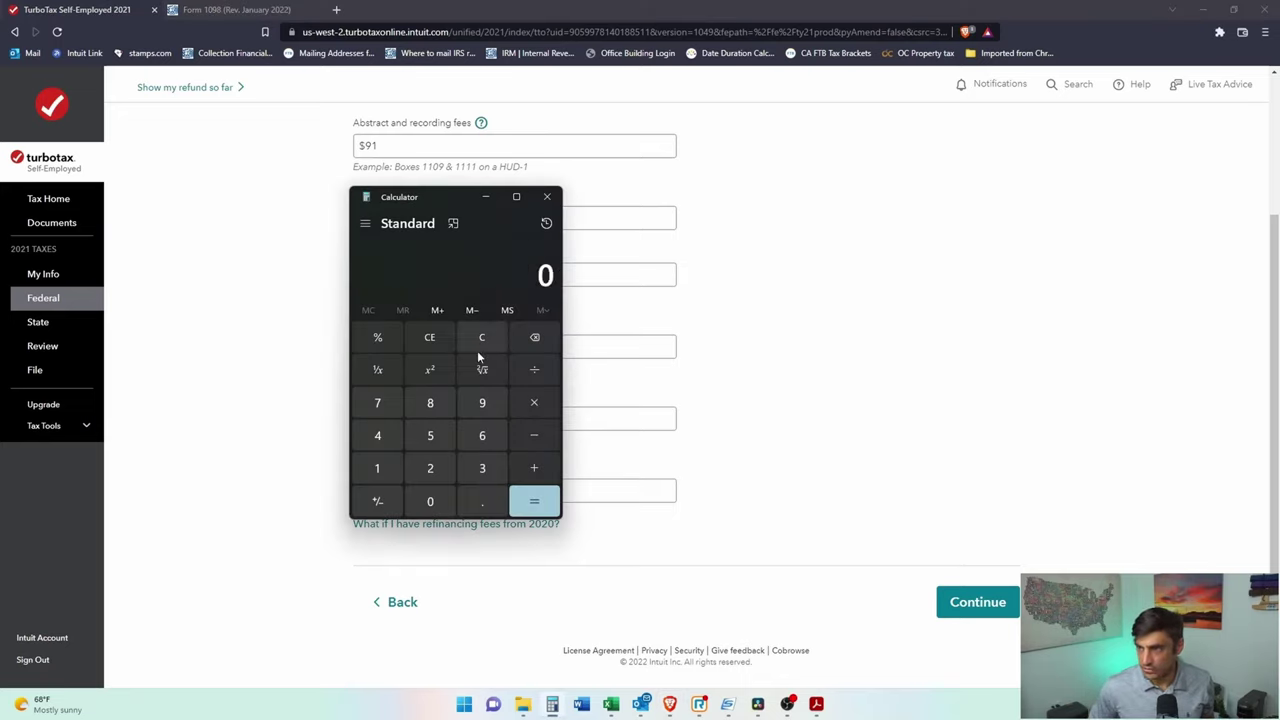
{"action": "type", "text": "295 + 20"}
{"action": "key", "text": "Return"}
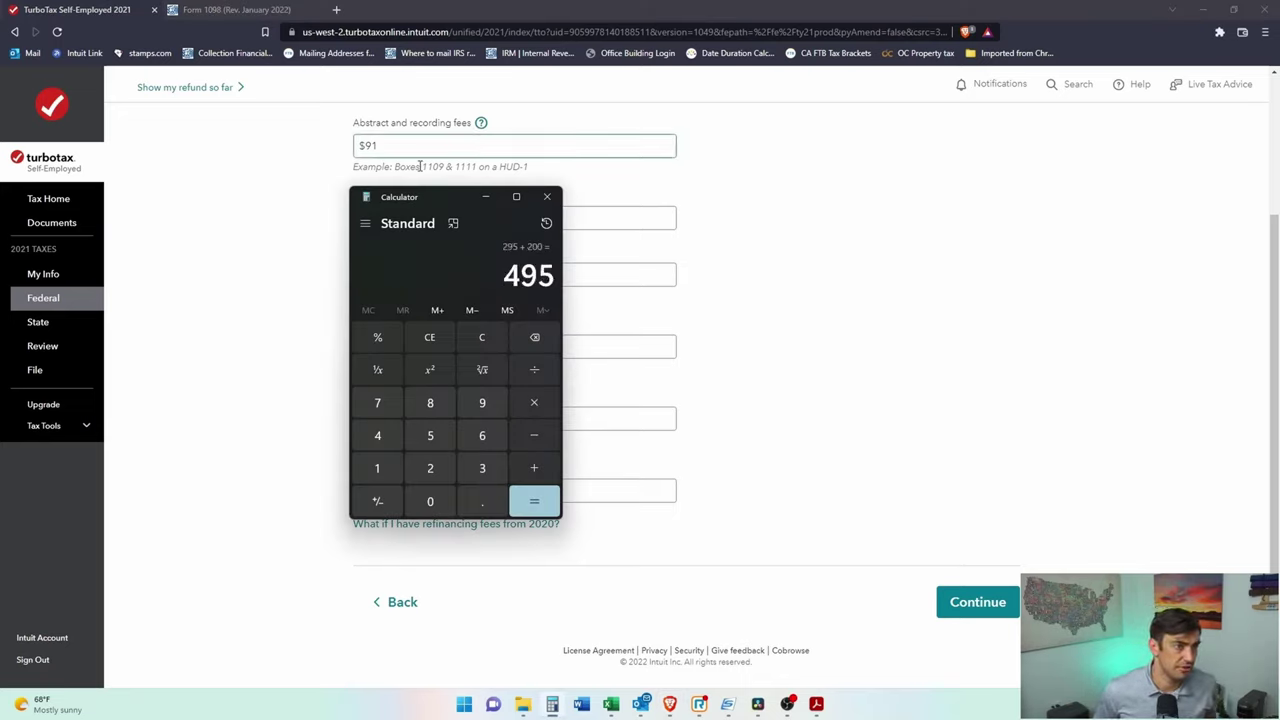
{"action": "key", "text": "alt+Tab"}
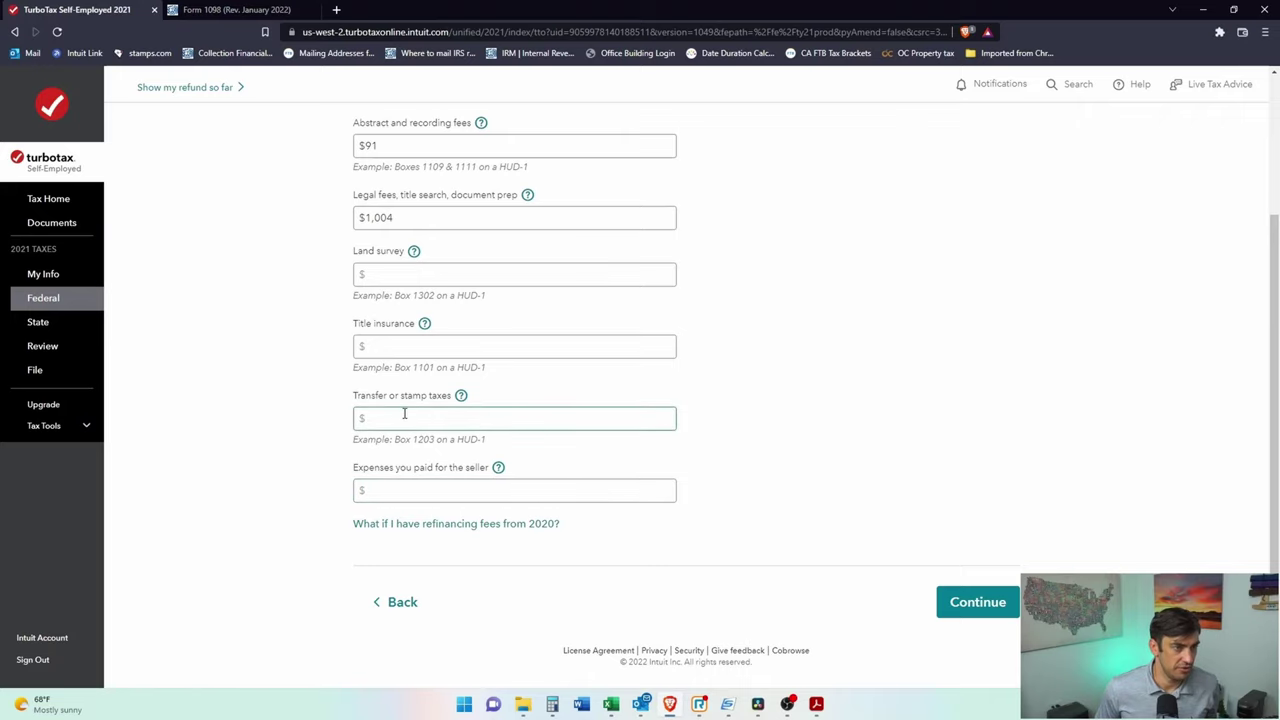
Step: Add the $91 for a 586 total, enter $586 as abstract and recording fees, and save
{"action": "left_click", "coordinate": [383, 274]}
{"action": "scroll", "coordinate": [669, 342], "scroll_direction": "up", "scroll_amount": 1}
{"action": "scroll", "coordinate": [620, 370], "scroll_direction": "up", "scroll_amount": 1}
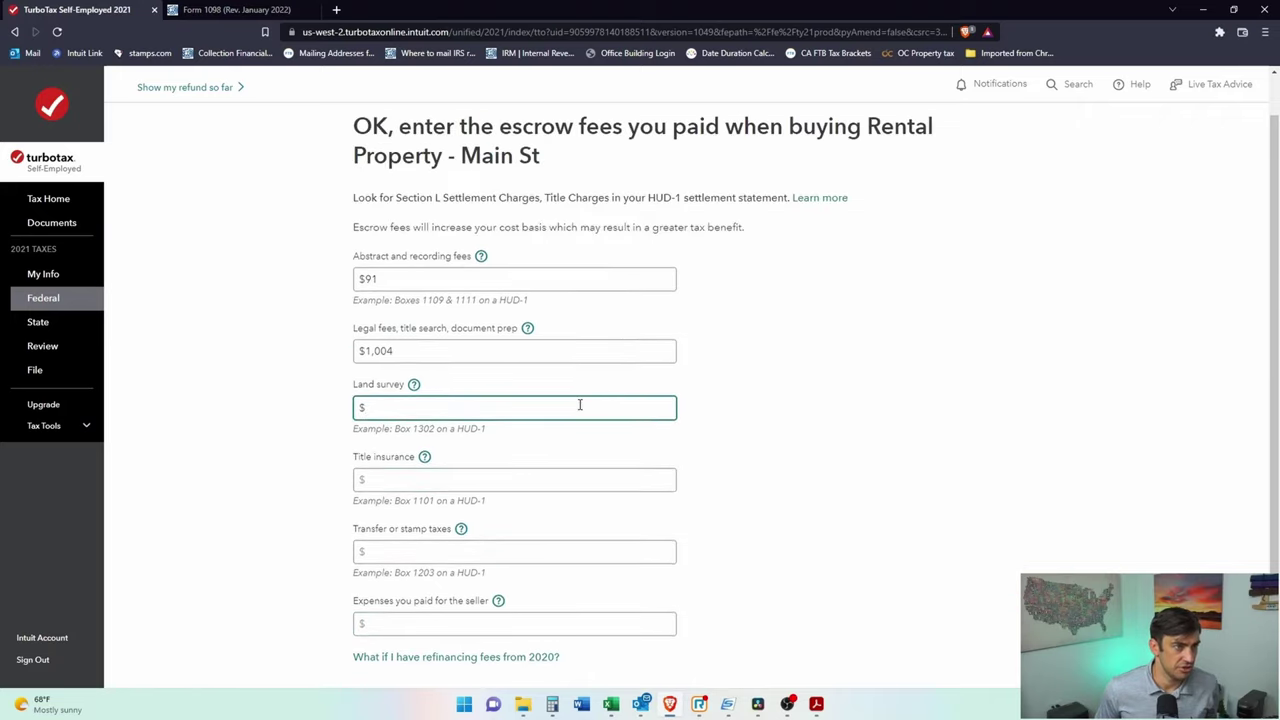
{"action": "left_click", "coordinate": [418, 276]}
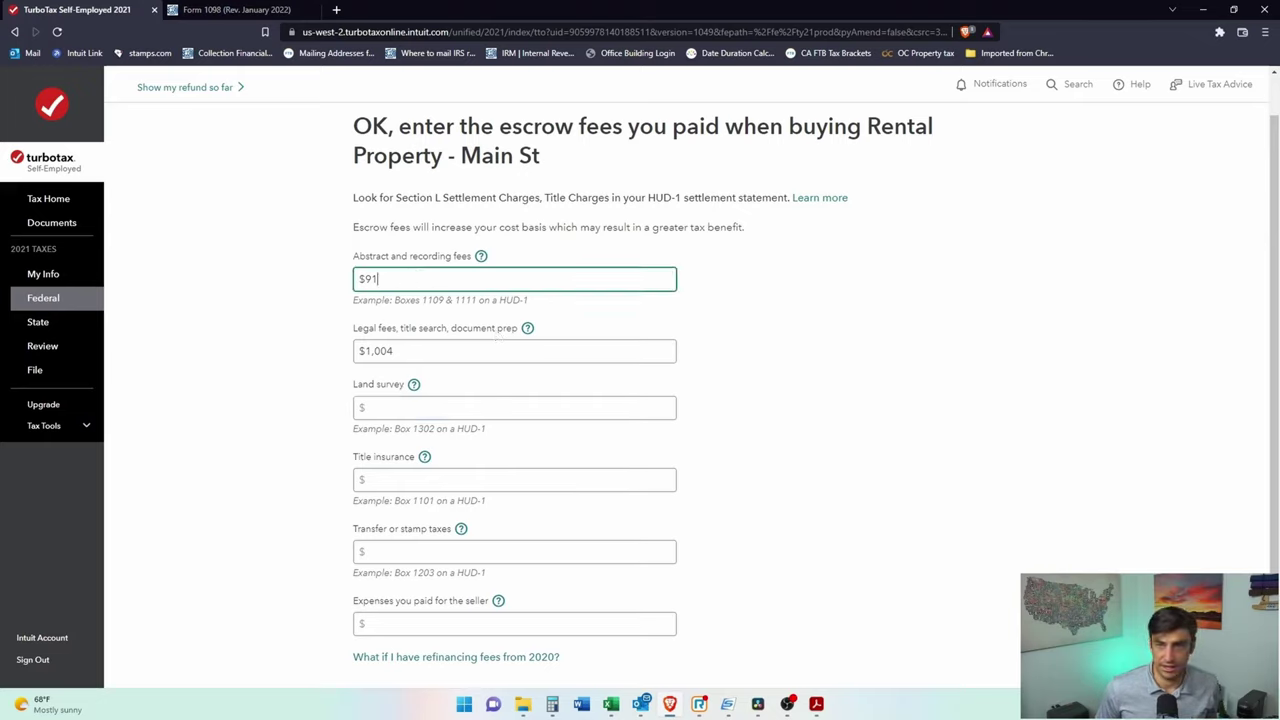
{"action": "left_click", "coordinate": [551, 704]}
{"action": "left_click_drag", "start_coordinate": [1088, 304], "coordinate": [936, 180]}
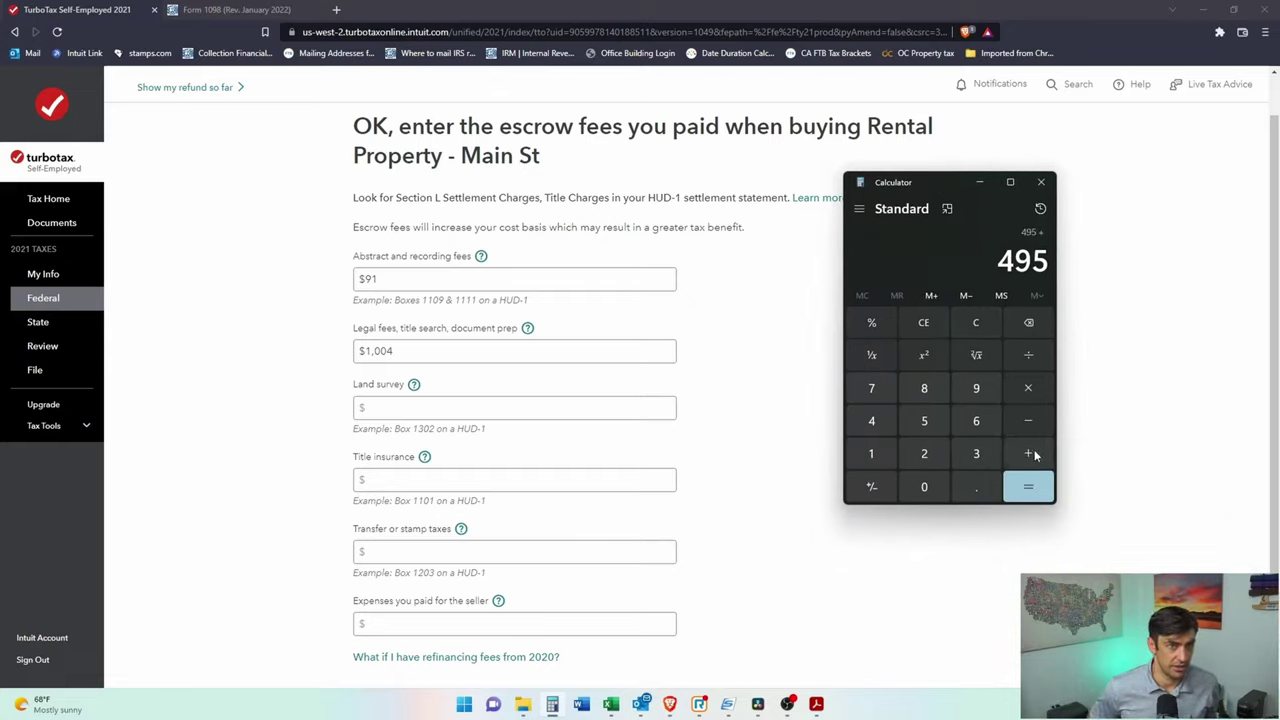
{"action": "type", "text": "91"}
{"action": "key", "text": "Return"}
{"action": "key", "text": "alt+Tab"}
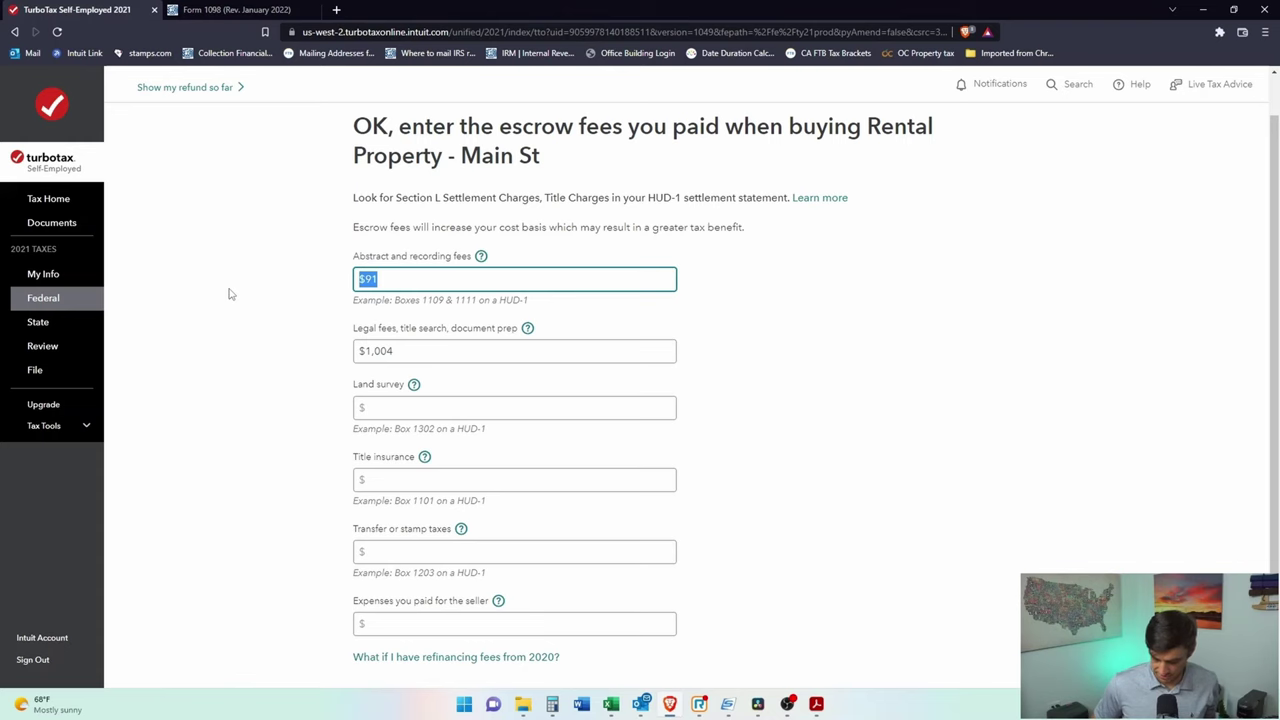
{"action": "type", "text": "586"}
{"action": "left_click", "coordinate": [826, 387]}
{"action": "scroll", "coordinate": [900, 410], "scroll_direction": "down", "scroll_amount": 2}
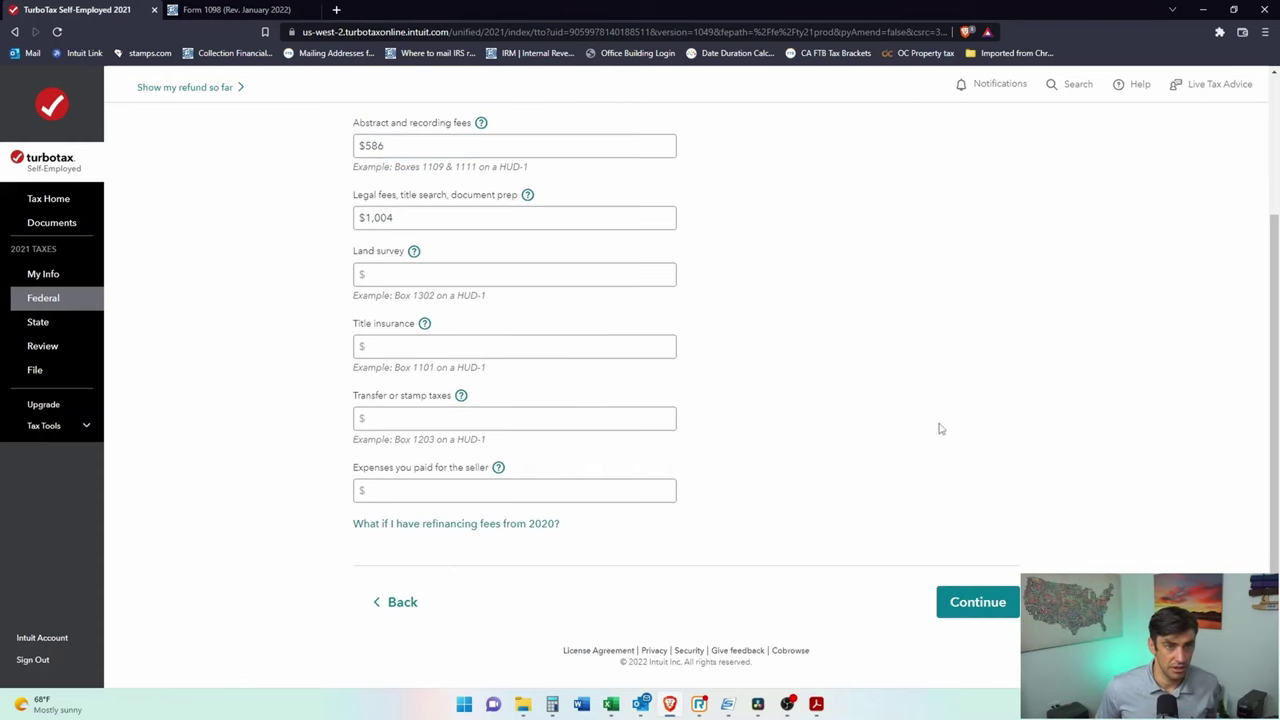
{"action": "left_click", "coordinate": [968, 606]}
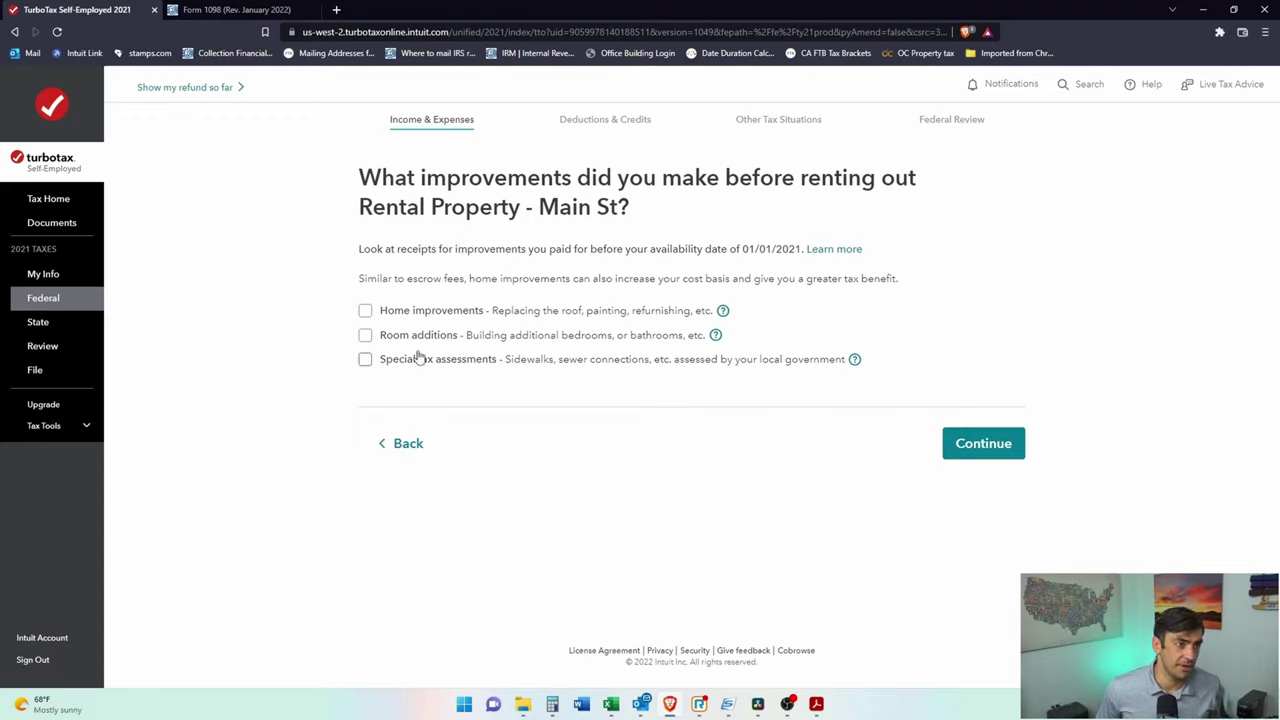
Step: Check Home improvements and begin entering the $3,000 improvements total
{"action": "left_click", "coordinate": [366, 311]}
{"action": "left_click", "coordinate": [537, 358]}
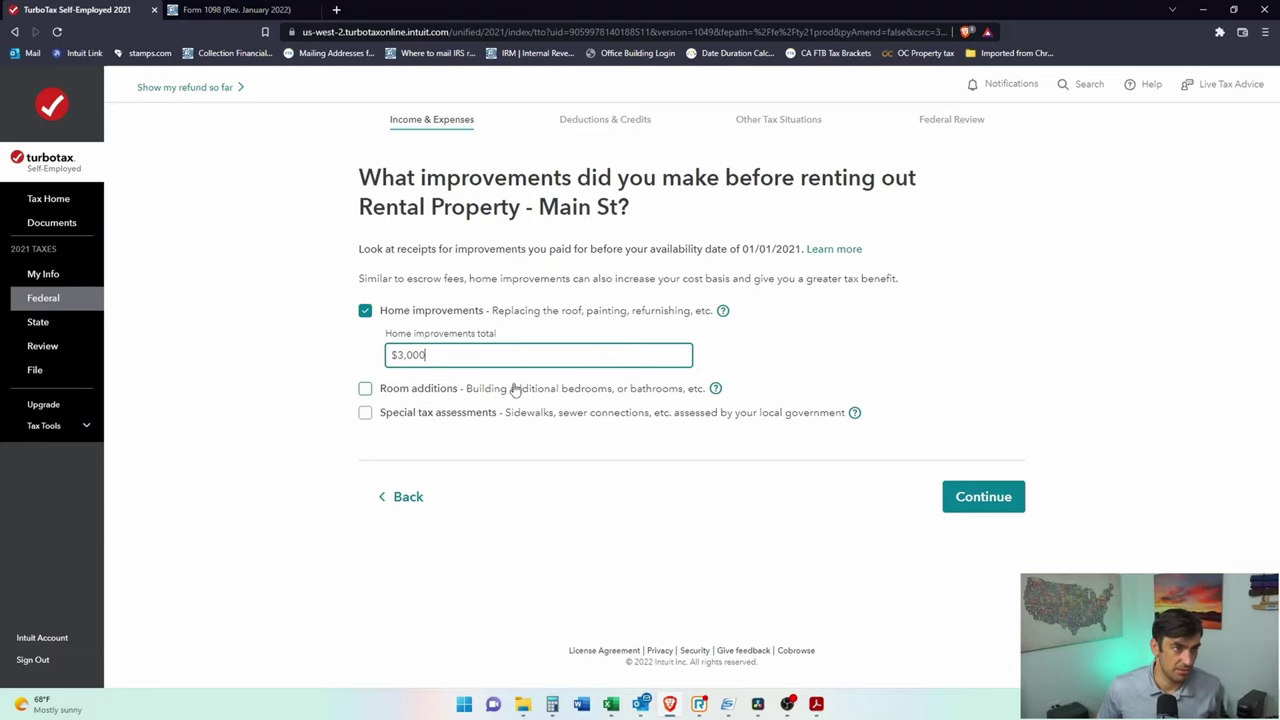
Step: Leave every uncommon depreciation situation unchecked to reach Main St's $40,090 cost basis summary
{"action": "left_click", "coordinate": [976, 504]}
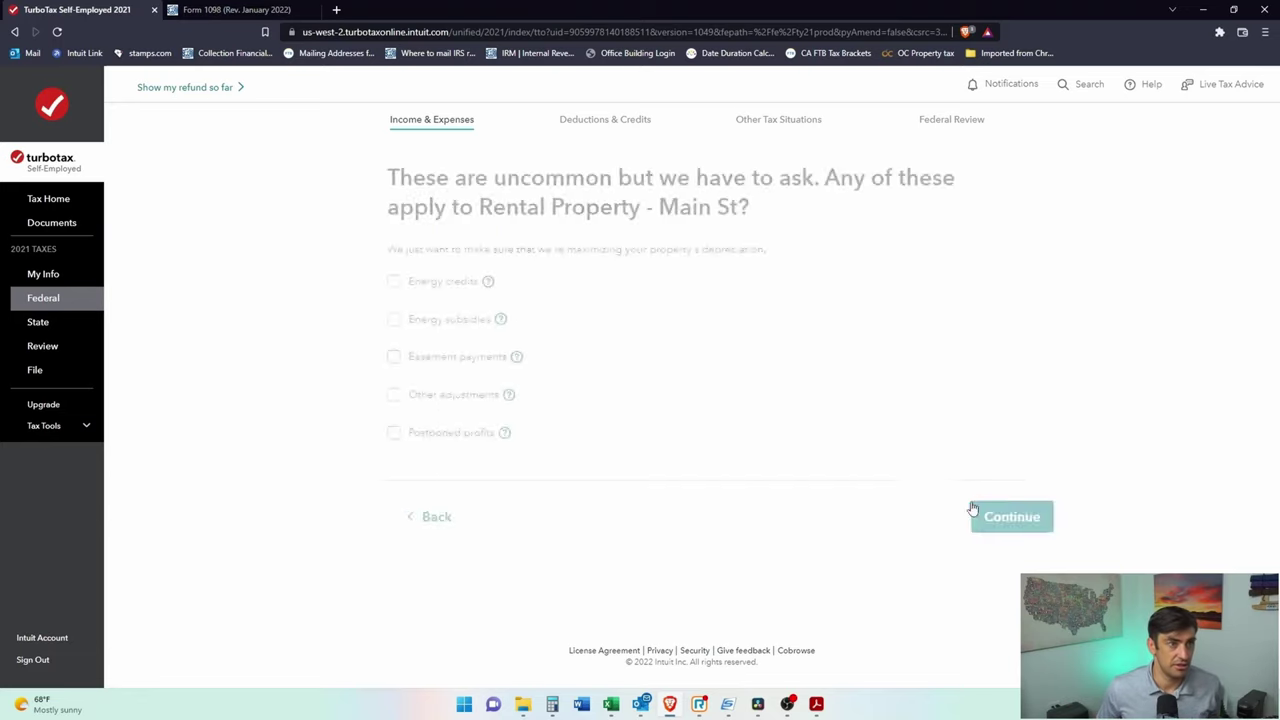
{"action": "left_click_drag", "start_coordinate": [407, 180], "coordinate": [650, 180]}
{"action": "left_click", "coordinate": [678, 200]}
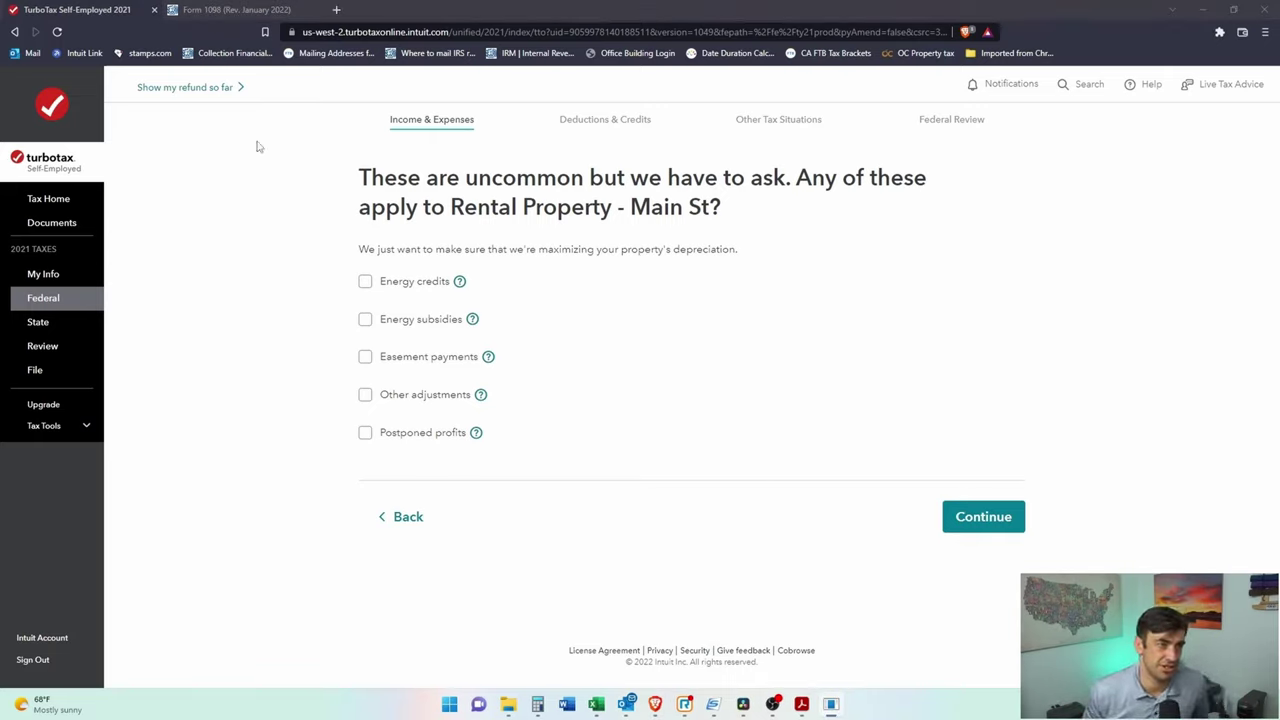
{"action": "left_click", "coordinate": [993, 528]}
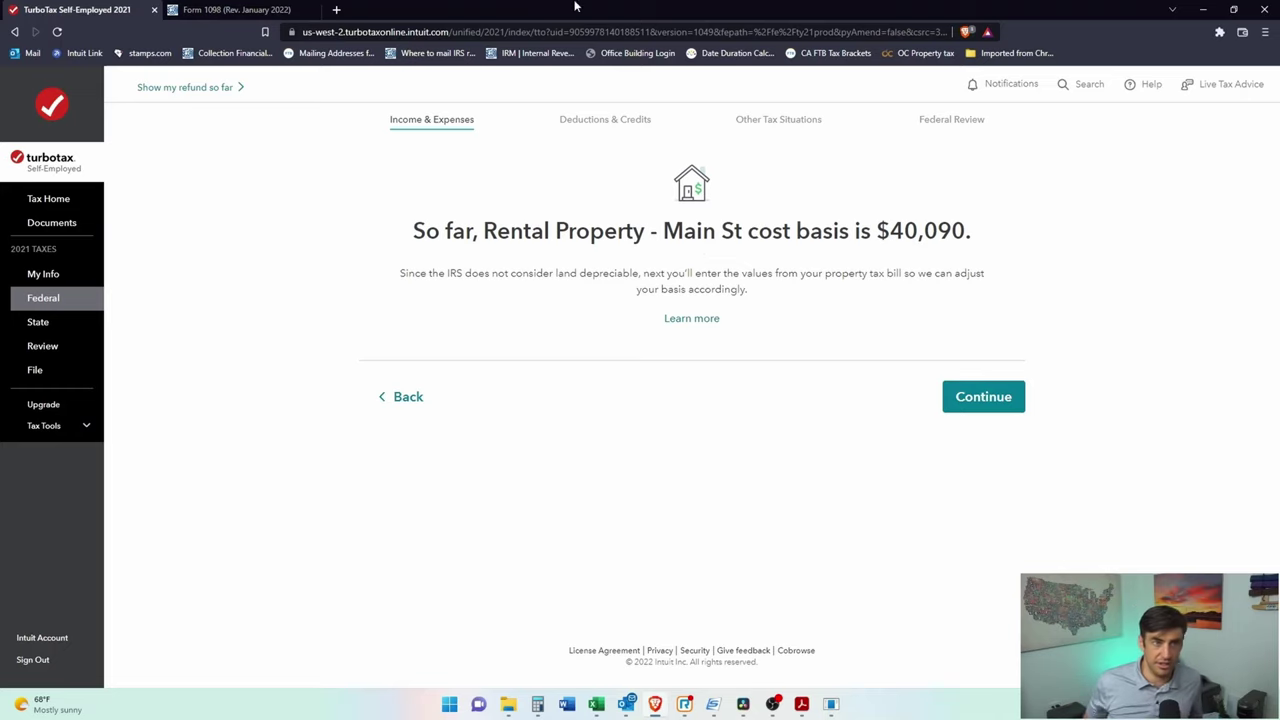
Step: Move past the $40,090 cost basis summary and compute 60% of 35,500 in Calculator
{"action": "left_click", "coordinate": [970, 412]}
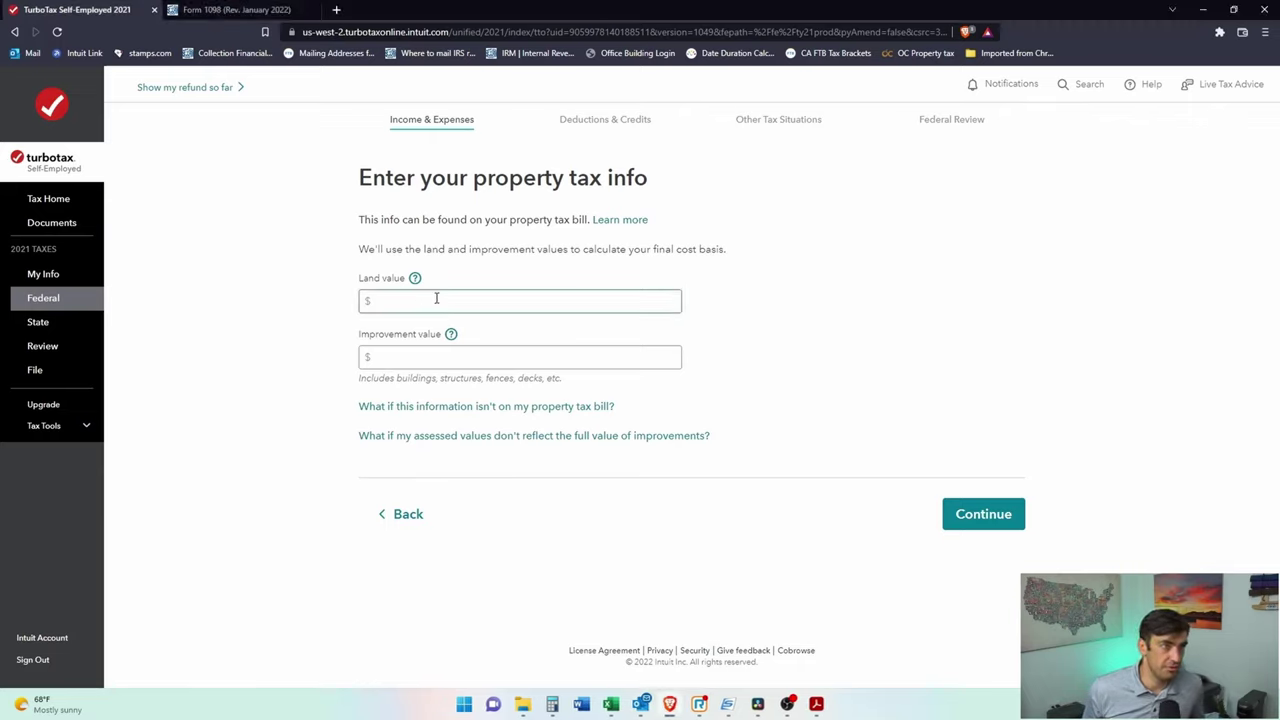
{"action": "left_click", "coordinate": [444, 355]}
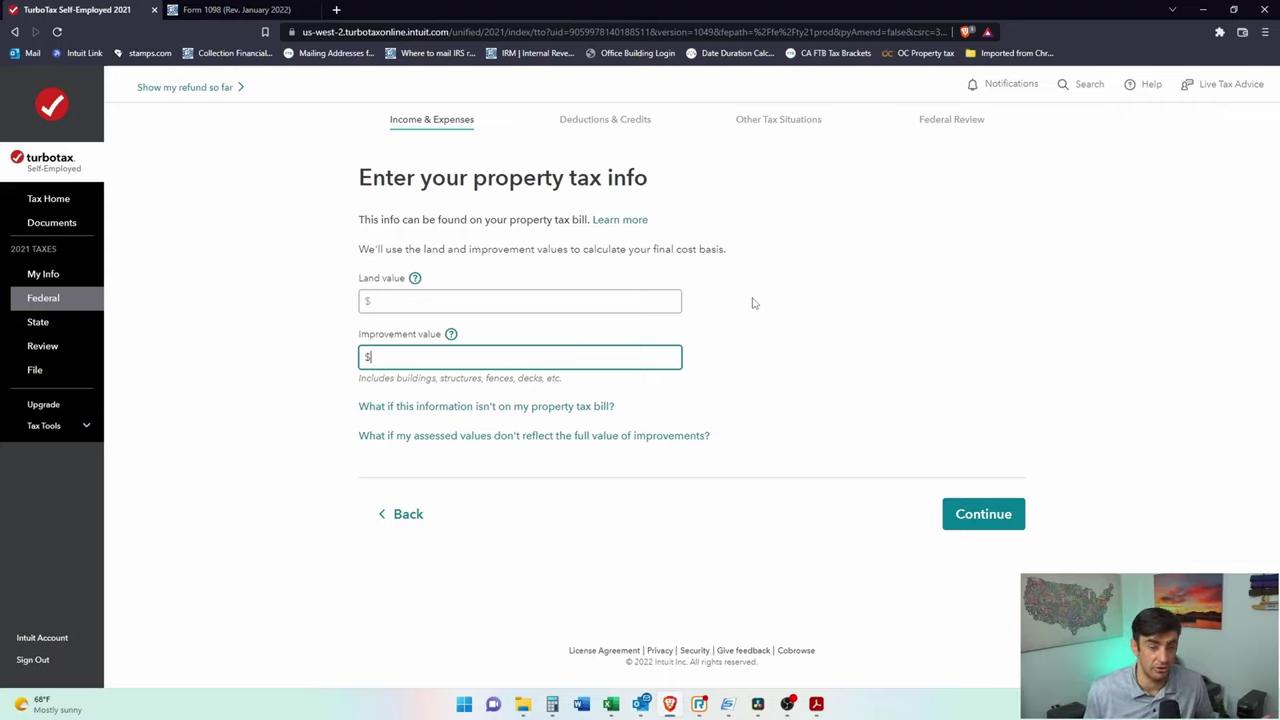
{"action": "left_click", "coordinate": [552, 704]}
{"action": "left_click", "coordinate": [977, 321]}
{"action": "type", "text": "350000"}
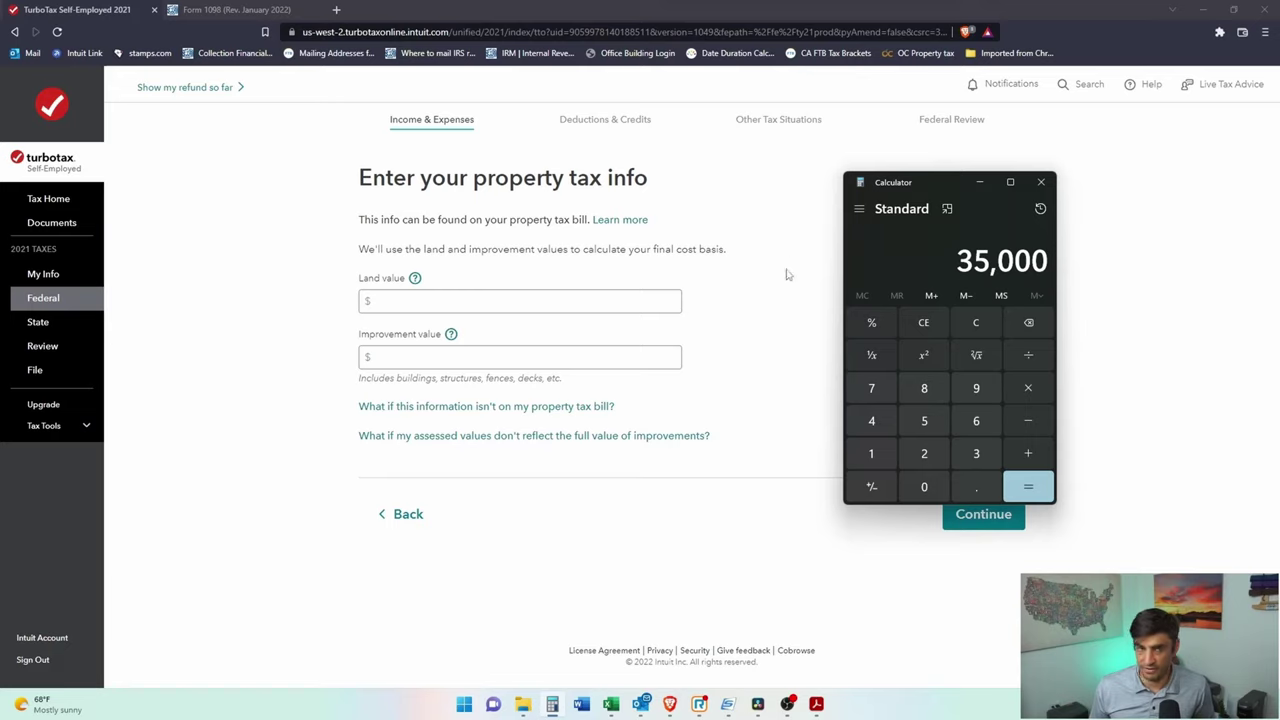
{"action": "left_click", "coordinate": [967, 321]}
{"action": "type", "text": "32"}
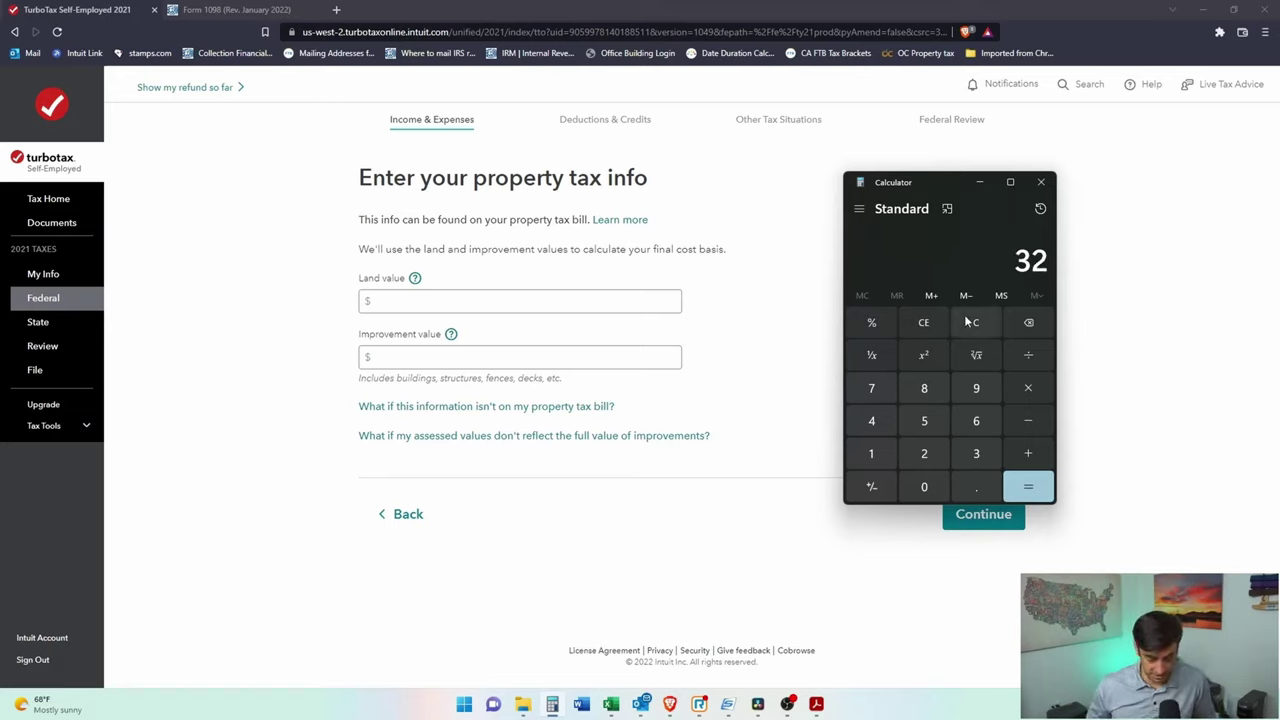
{"action": "key", "text": "BackSpace"}
{"action": "type", "text": "5500"}
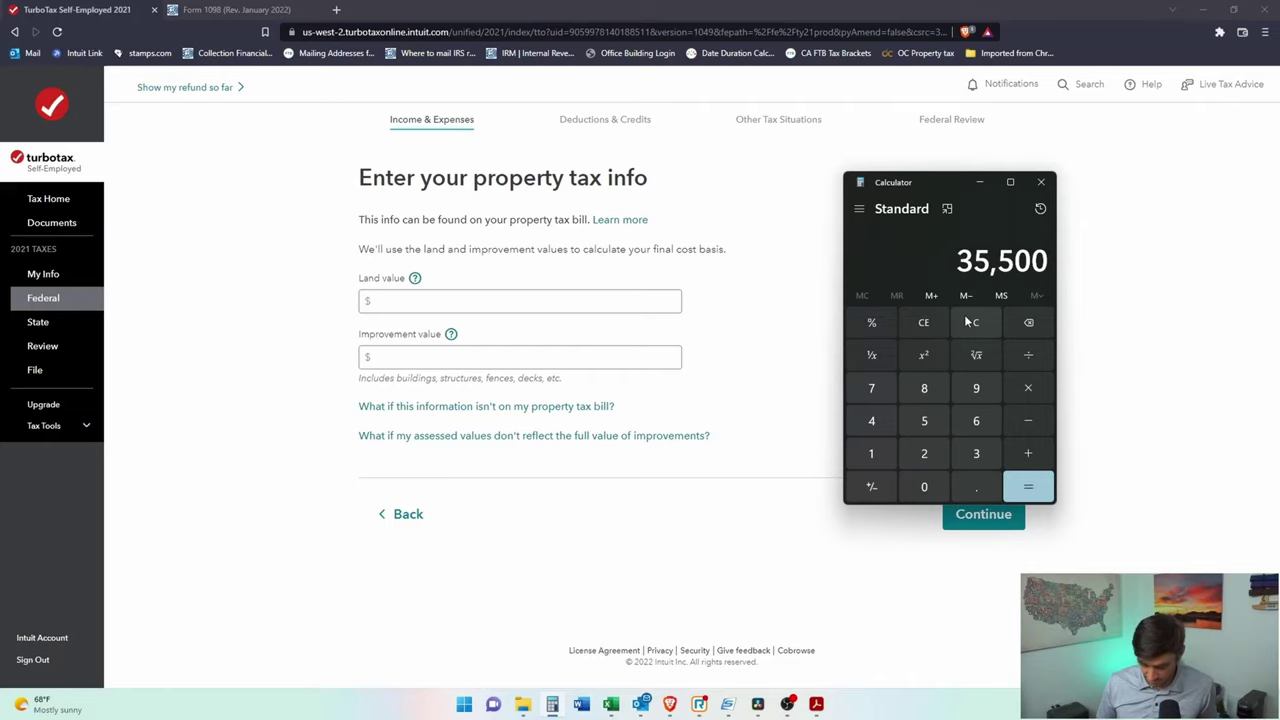
{"action": "type", "text": "*.6"}
{"action": "key", "text": "Return"}
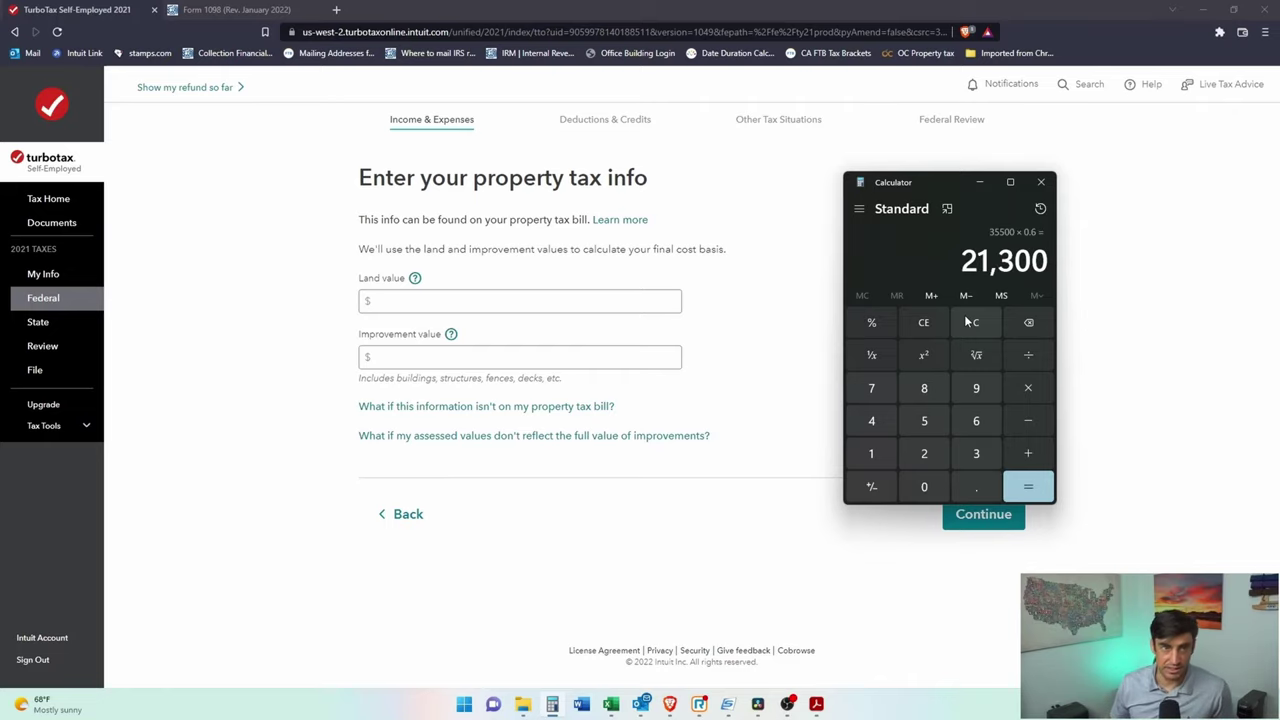
{"action": "left_click", "coordinate": [979, 182]}
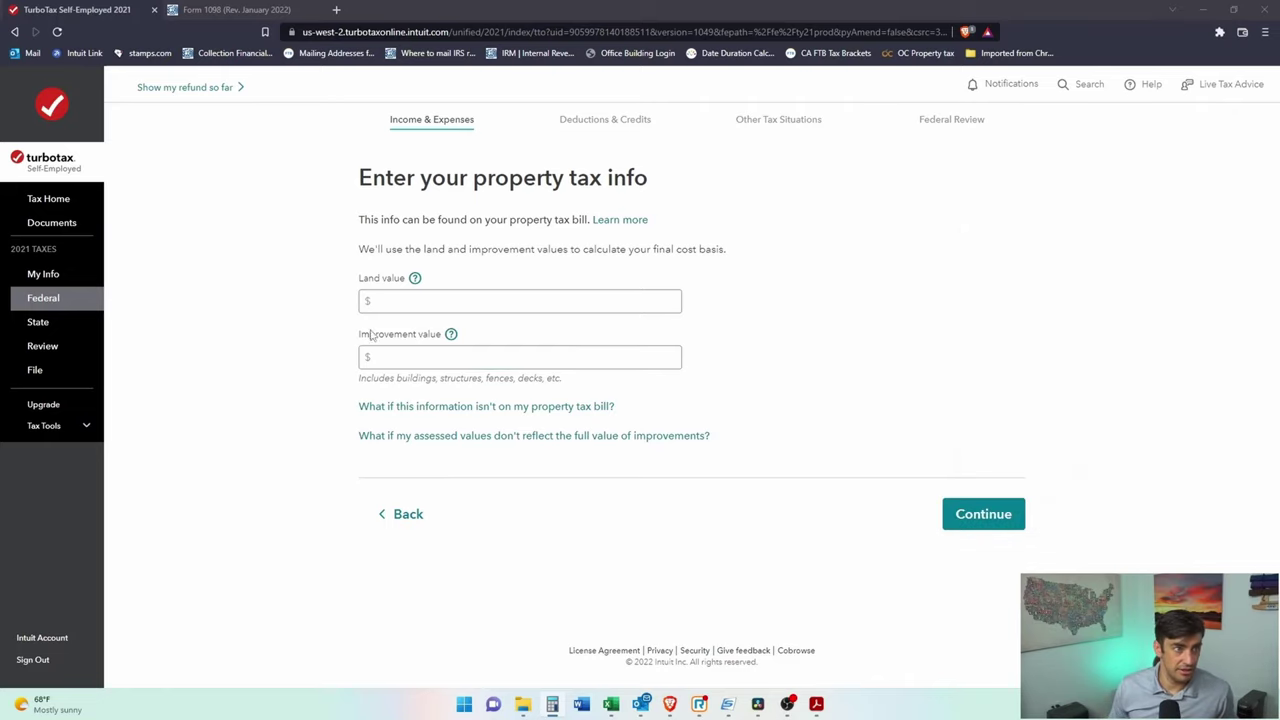
Step: Enter a land value of $21,300 and an improvement value of $14,200, then submit
{"action": "left_click", "coordinate": [401, 299]}
{"action": "type", "text": "2,1300"}
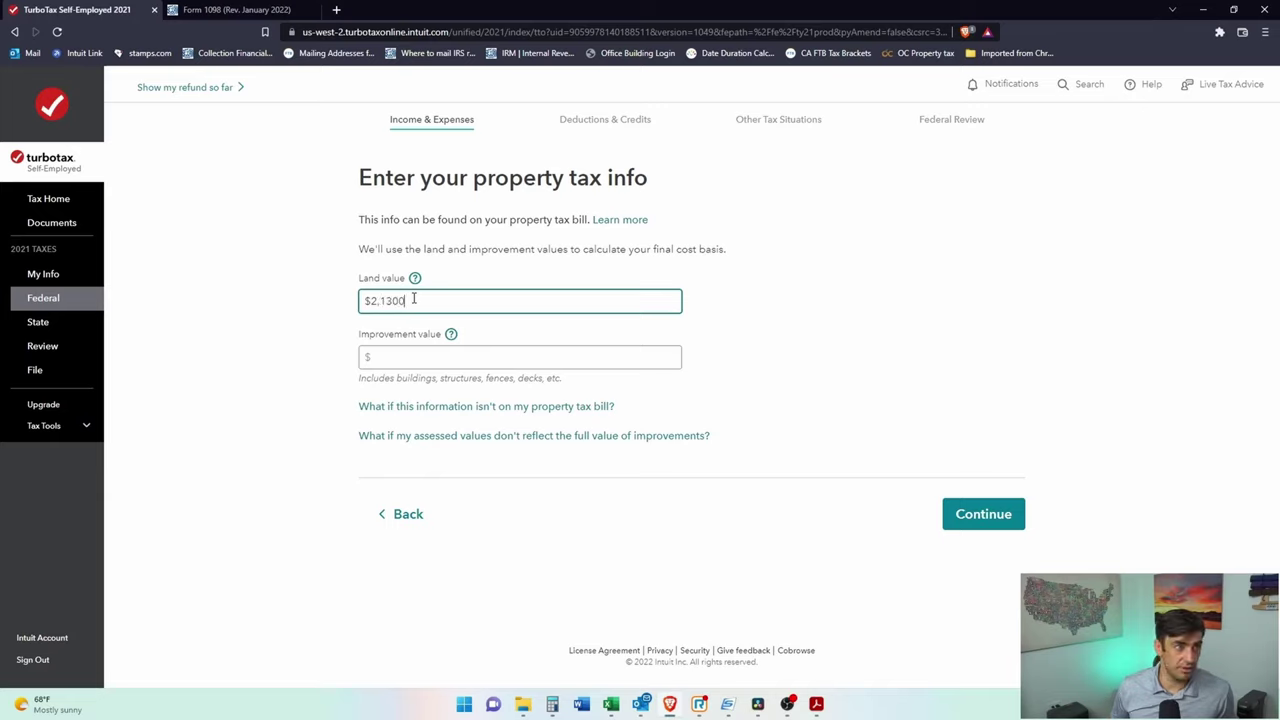
{"action": "key", "text": "alt+Tab"}
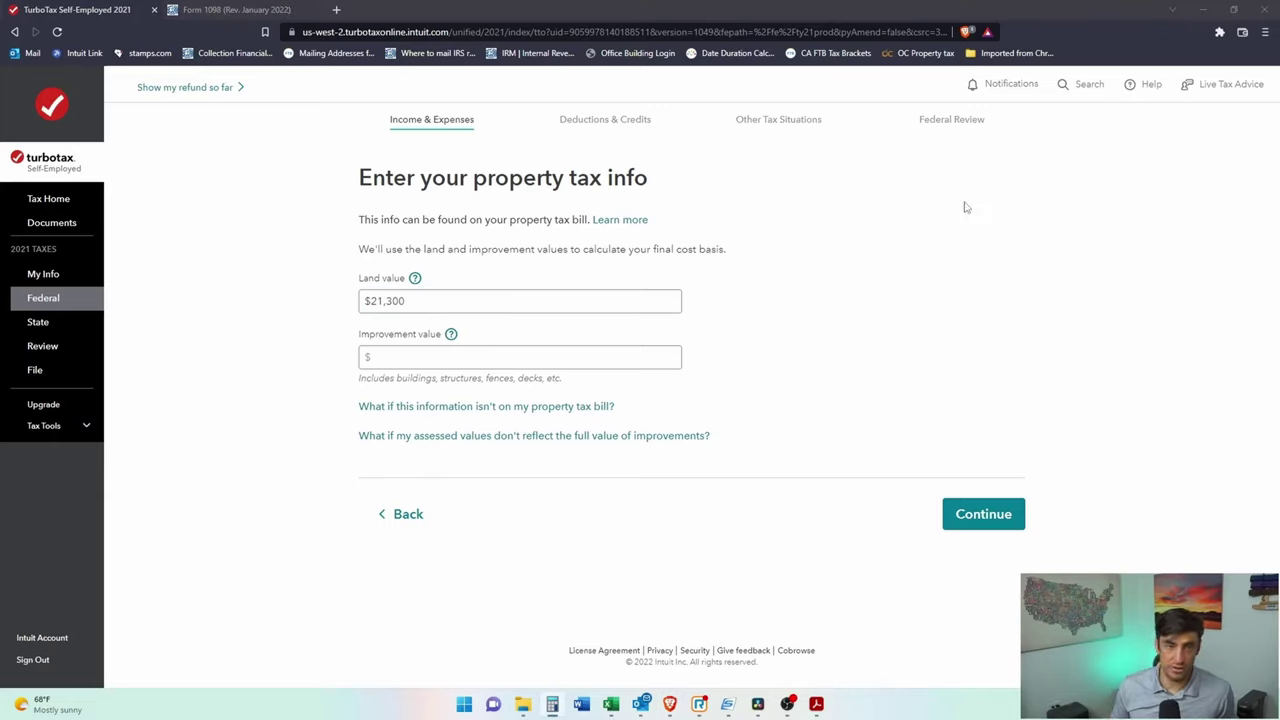
{"action": "left_click", "coordinate": [557, 357]}
{"action": "type", "text": "14,200"}
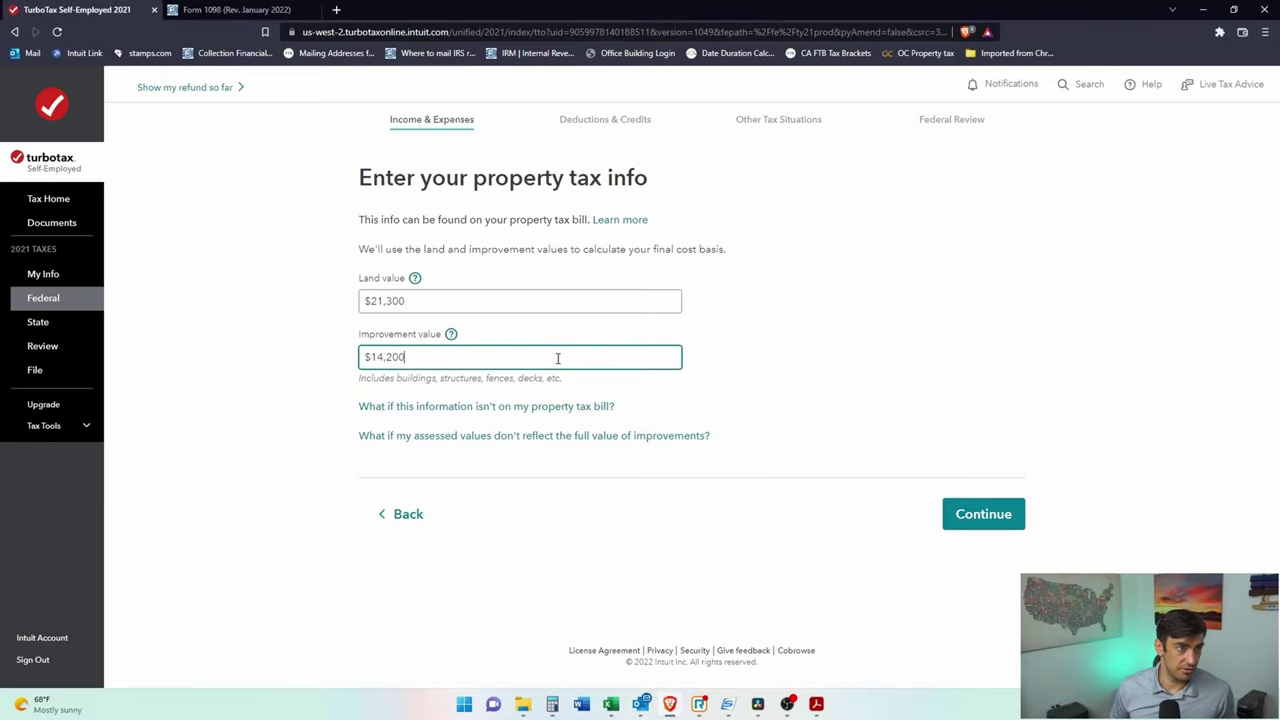
{"action": "left_click", "coordinate": [960, 529]}
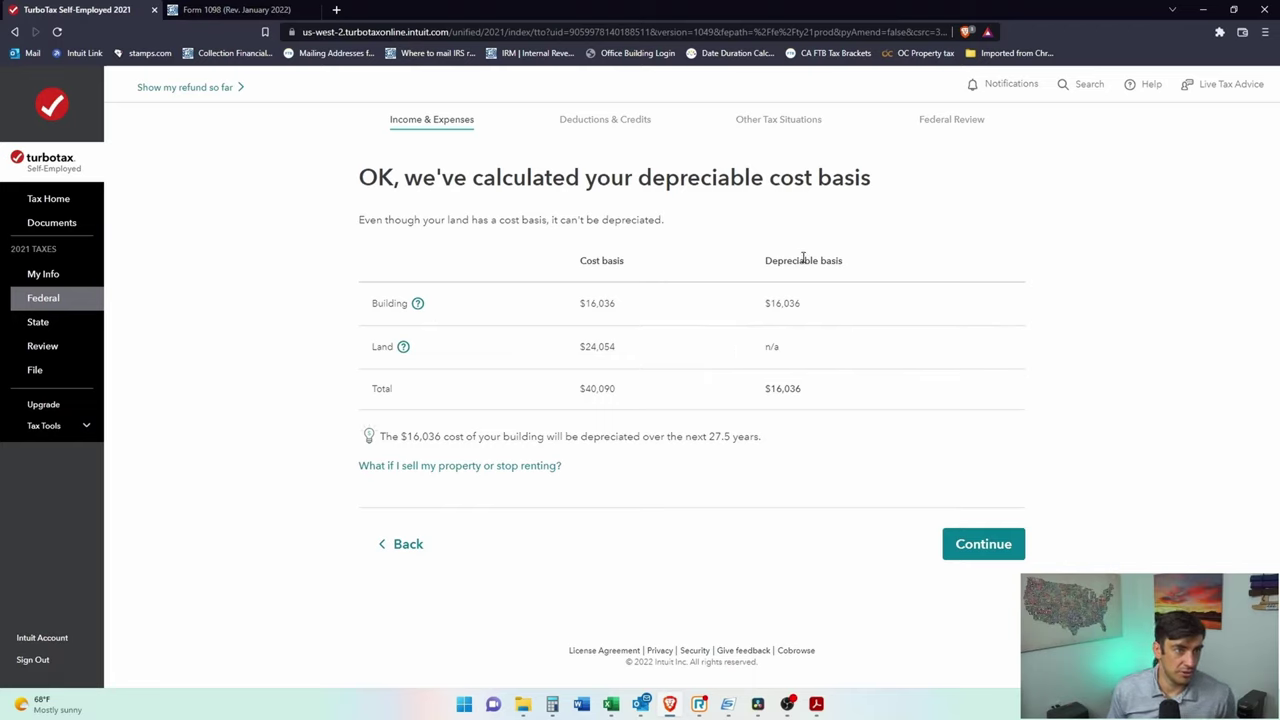
Step: Review the $16,036 depreciable building basis and the $559 deduction, and continue past both screens
{"action": "left_click_drag", "start_coordinate": [575, 272], "coordinate": [629, 266]}
{"action": "left_click_drag", "start_coordinate": [768, 260], "coordinate": [857, 269]}
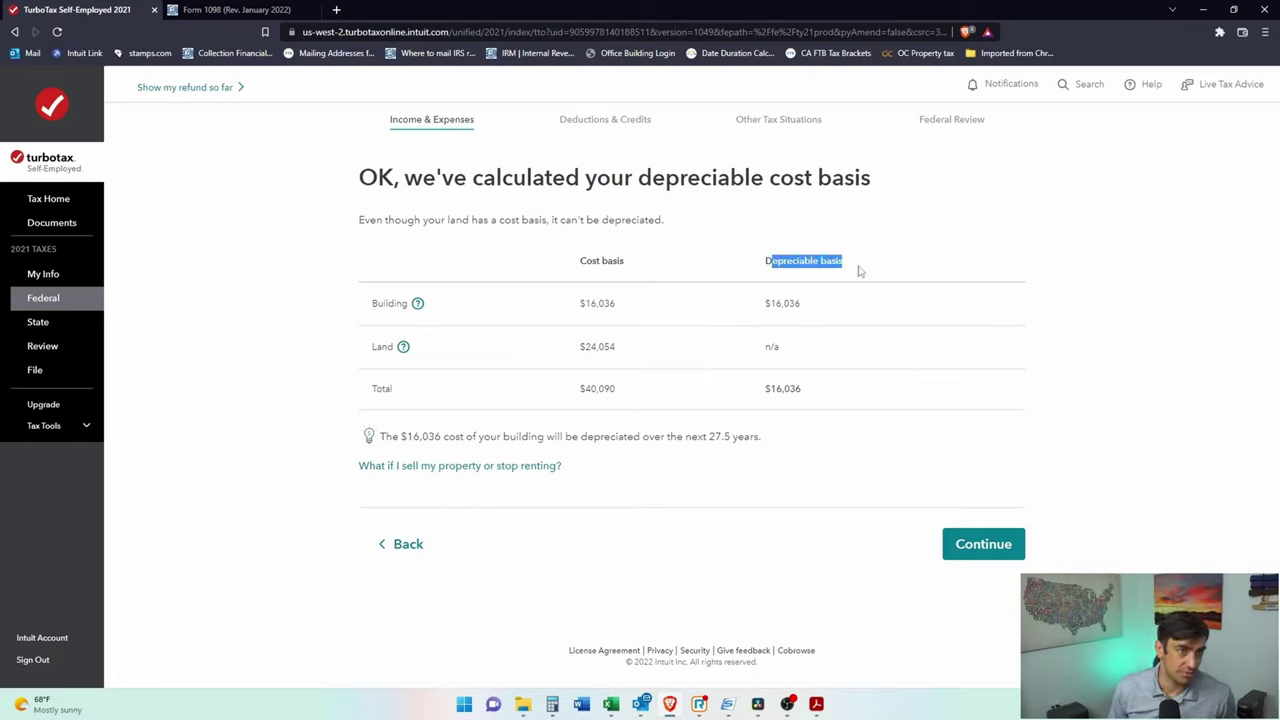
{"action": "left_click_drag", "start_coordinate": [765, 303], "coordinate": [806, 305]}
{"action": "left_click", "coordinate": [810, 326]}
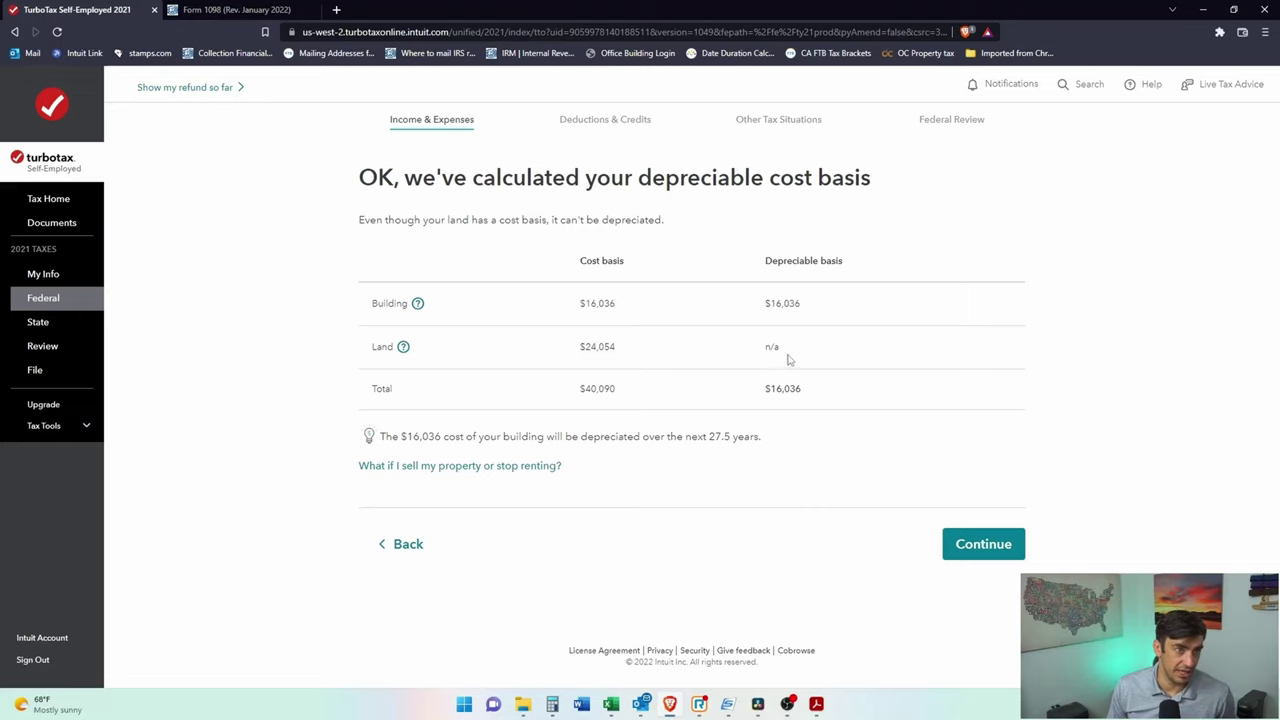
{"action": "left_click", "coordinate": [1006, 552]}
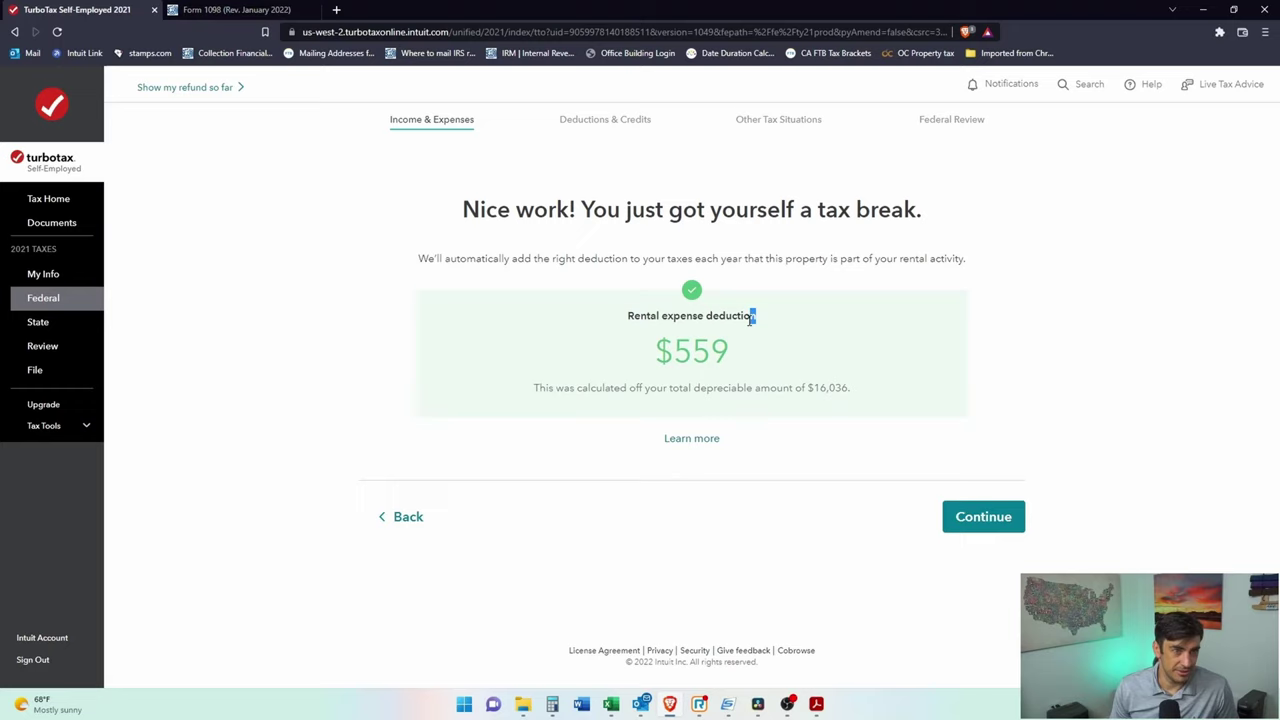
{"action": "left_click_drag", "start_coordinate": [751, 318], "coordinate": [724, 341]}
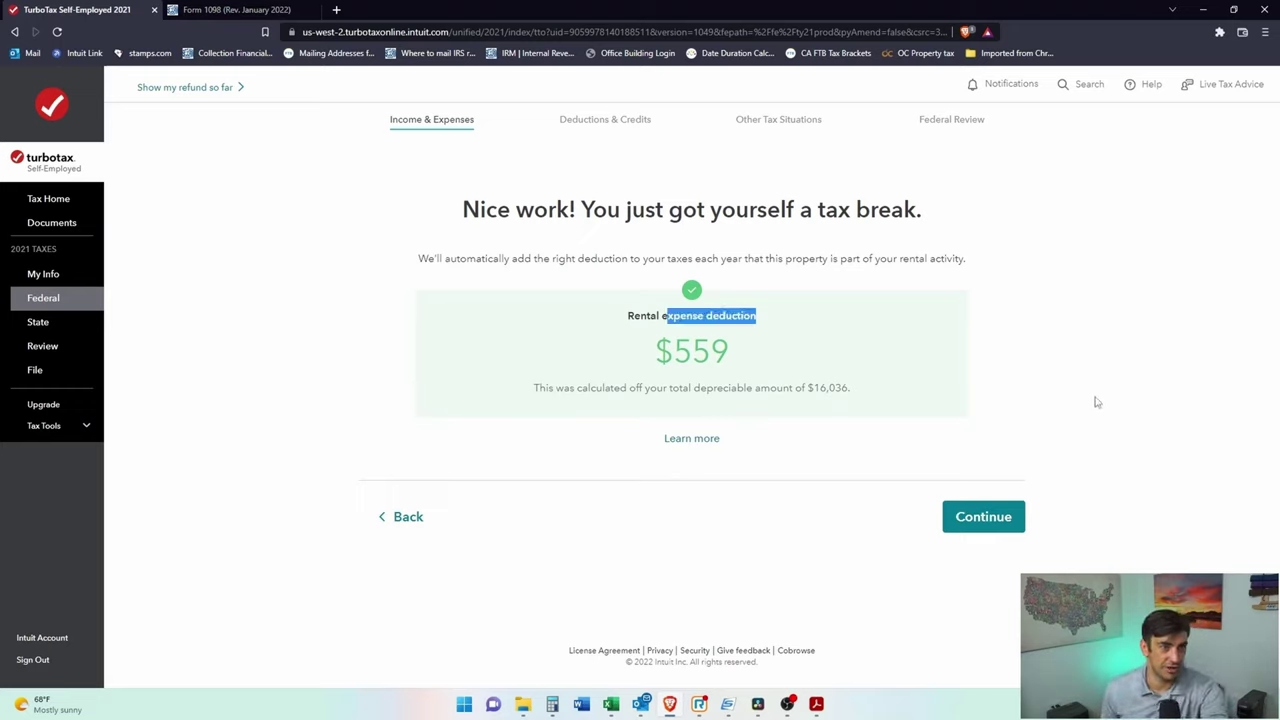
{"action": "left_click", "coordinate": [996, 522]}
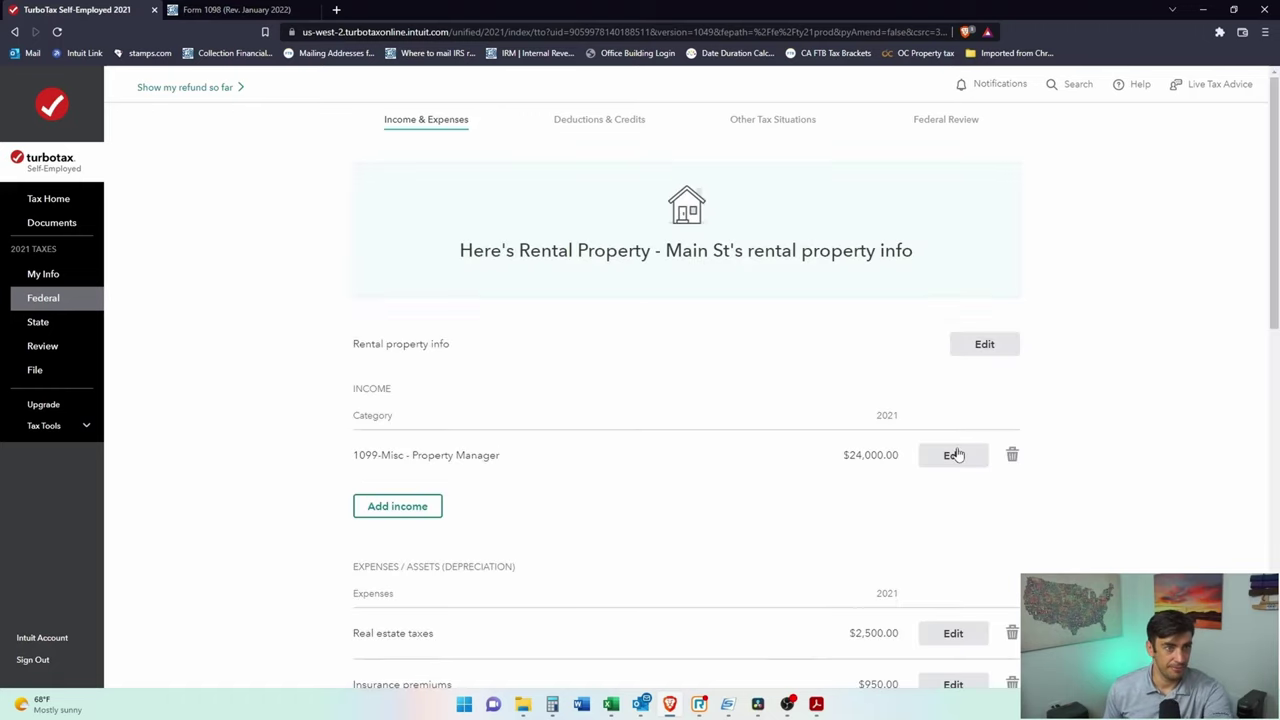
{"action": "scroll", "coordinate": [896, 372], "scroll_direction": "down", "scroll_amount": 5}
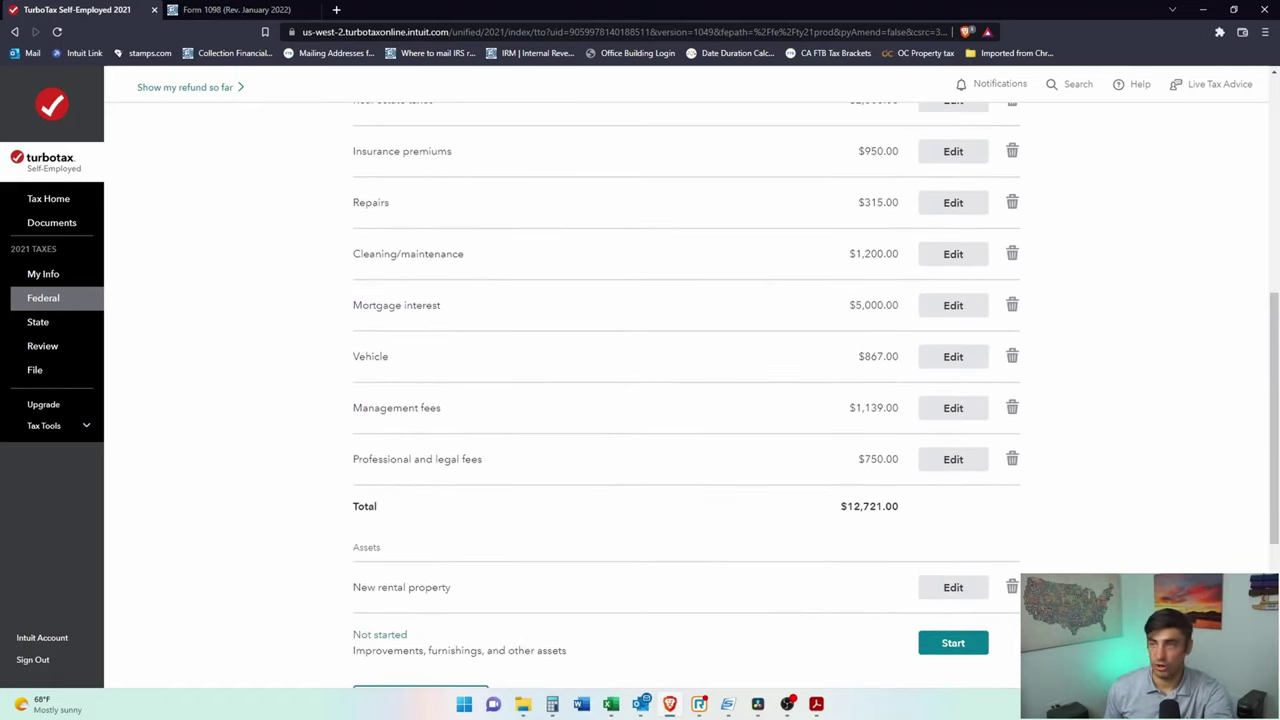
{"action": "key", "text": "alt+Tab"}
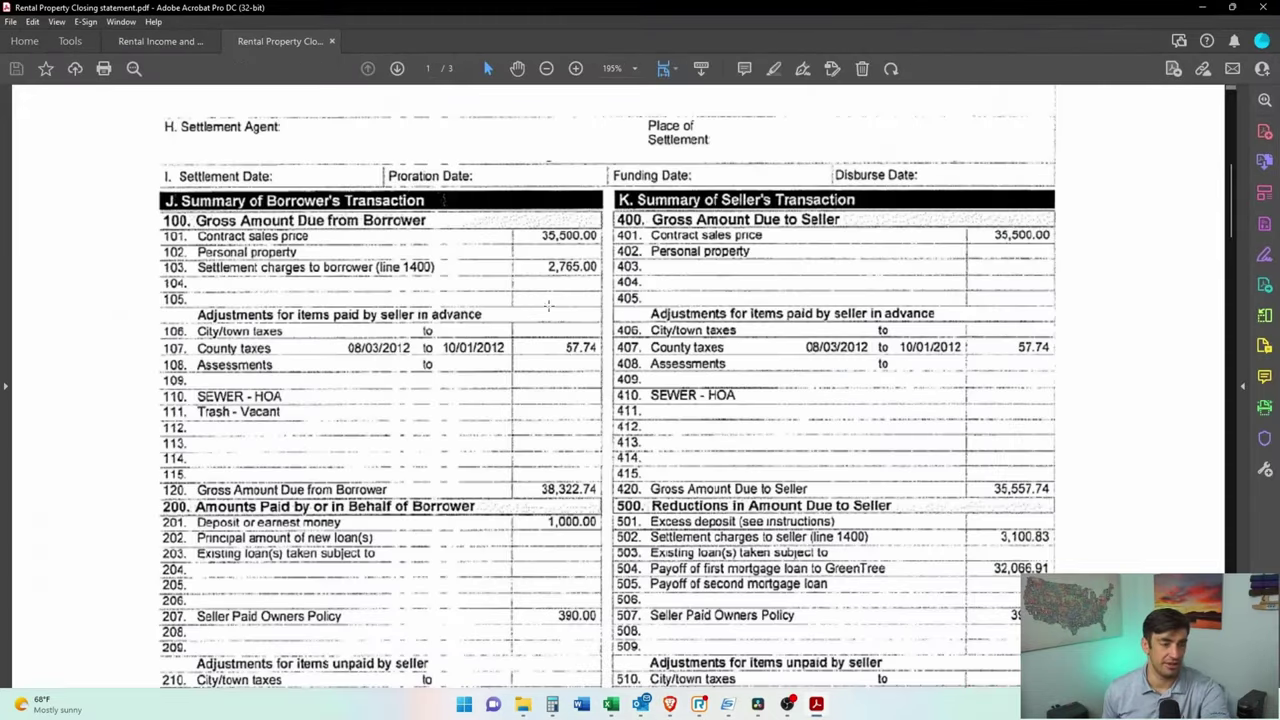
{"action": "scroll", "coordinate": [583, 311], "scroll_direction": "down", "scroll_amount": 20}
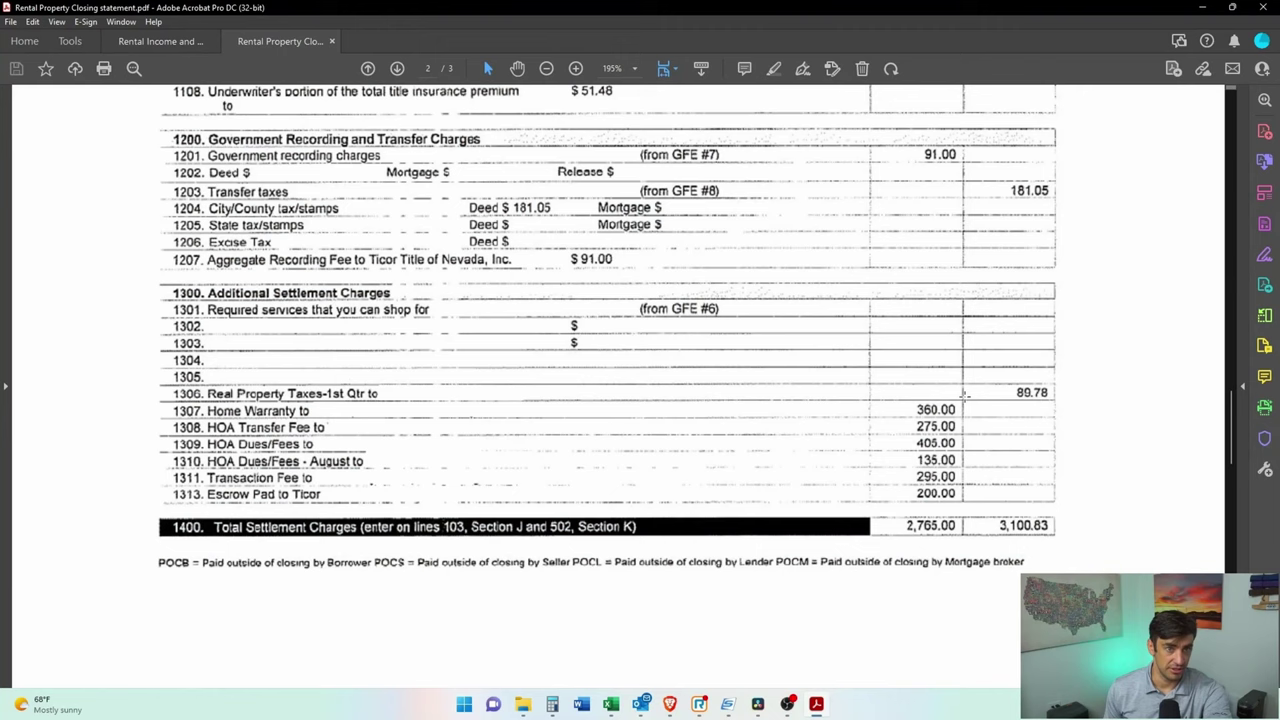
{"action": "left_click_drag", "start_coordinate": [964, 397], "coordinate": [165, 470]}
{"action": "scroll", "coordinate": [165, 470], "scroll_direction": "down", "scroll_amount": 1}
{"action": "key", "text": "alt+Tab"}
{"action": "scroll", "coordinate": [751, 517], "scroll_direction": "down", "scroll_amount": 3}
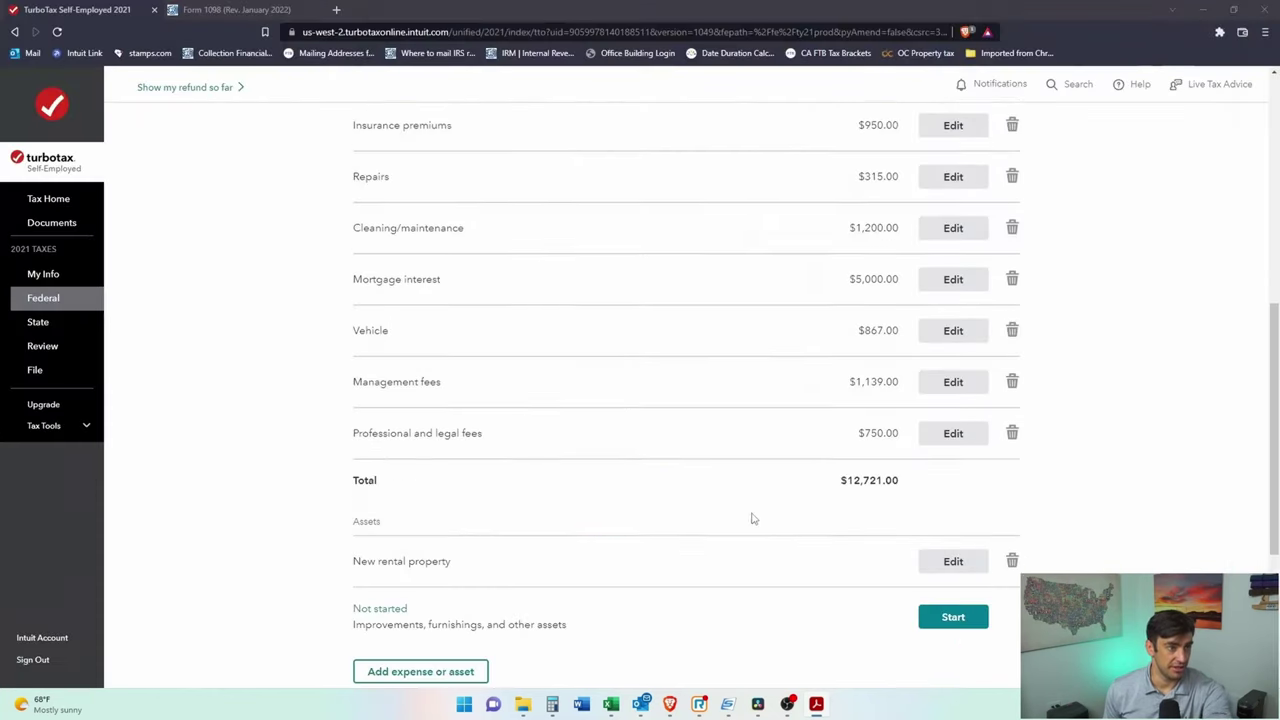
{"action": "scroll", "coordinate": [892, 487], "scroll_direction": "down", "scroll_amount": 1}
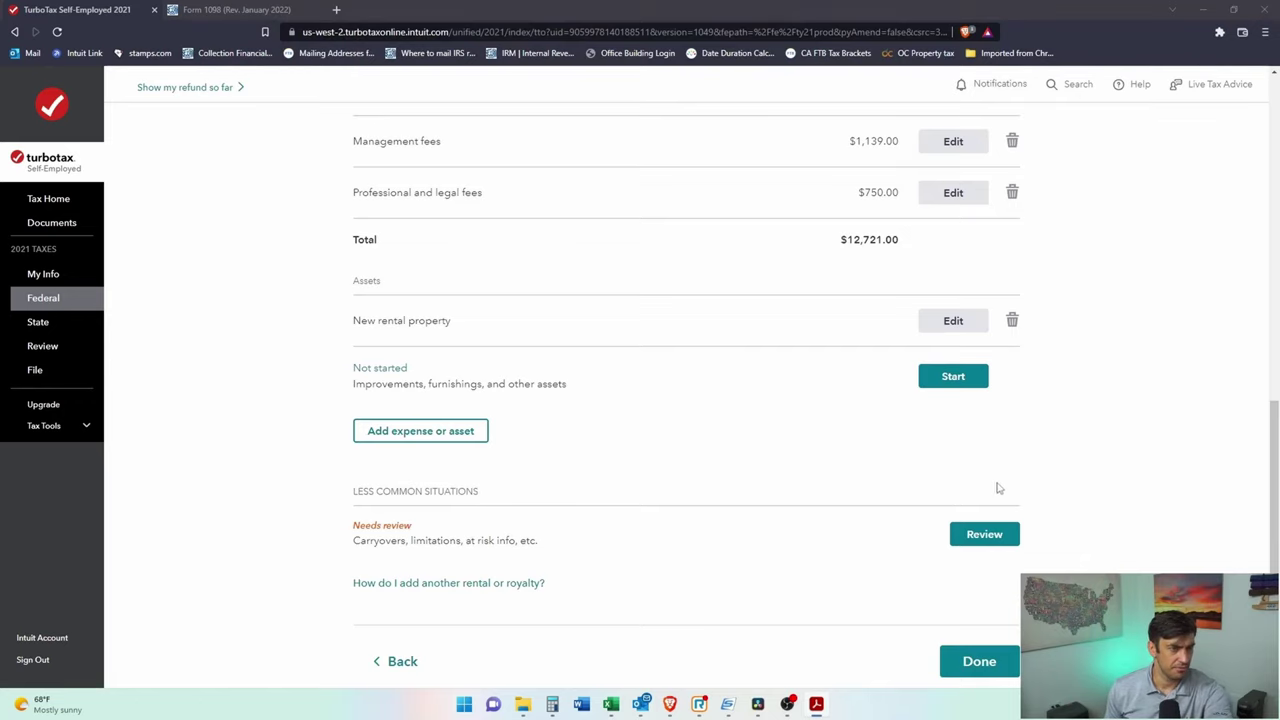
{"action": "scroll", "coordinate": [1133, 476], "scroll_direction": "up", "scroll_amount": 2}
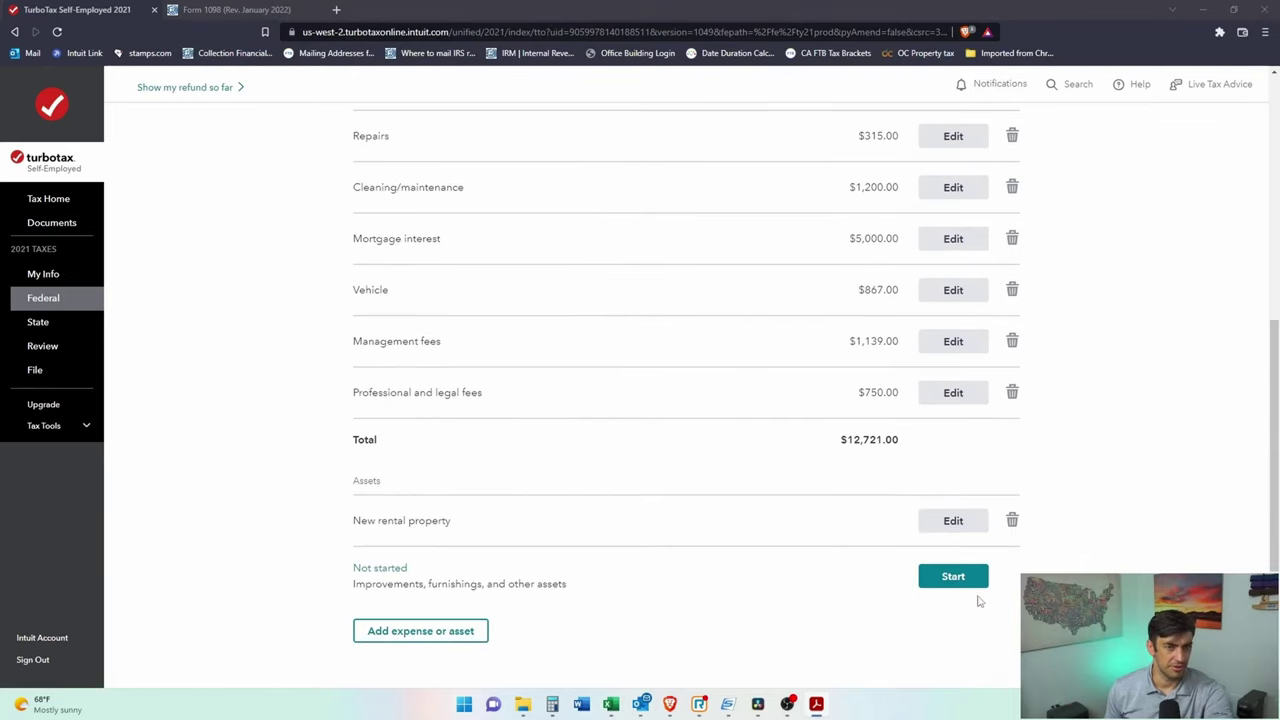
{"action": "scroll", "coordinate": [986, 457], "scroll_direction": "up", "scroll_amount": 4}
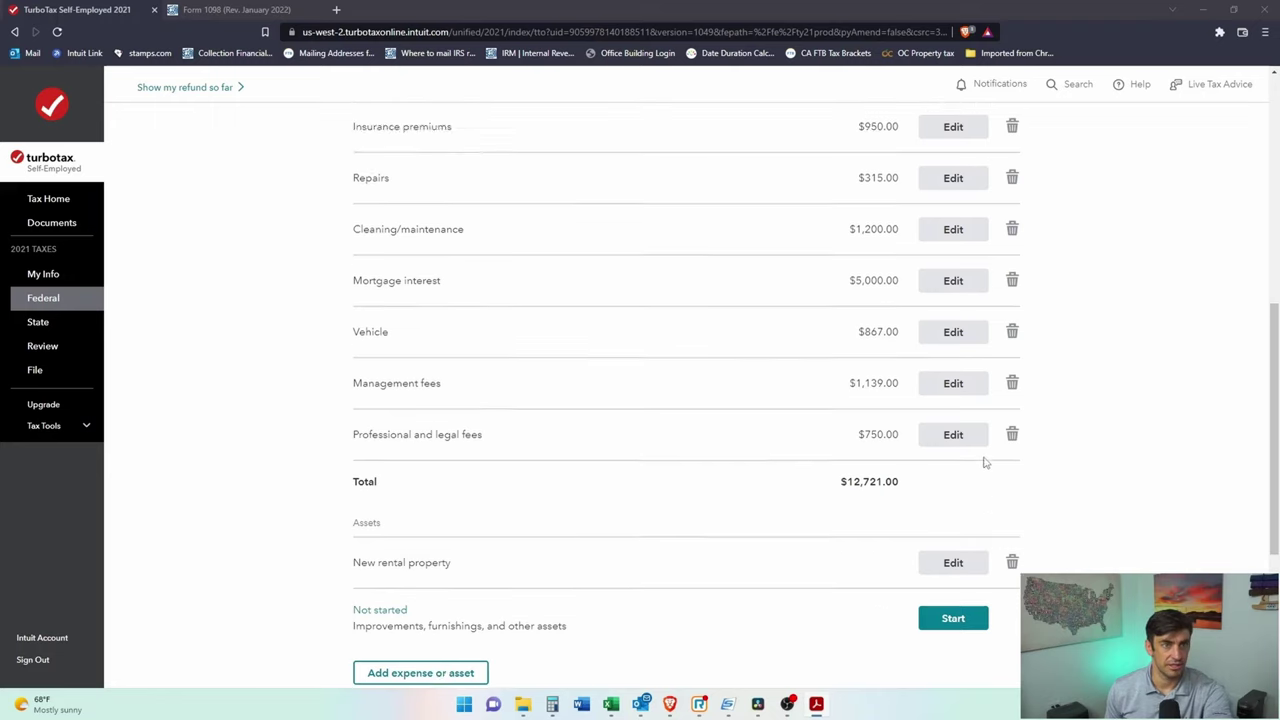
{"action": "scroll", "coordinate": [1010, 423], "scroll_direction": "down", "scroll_amount": 4}
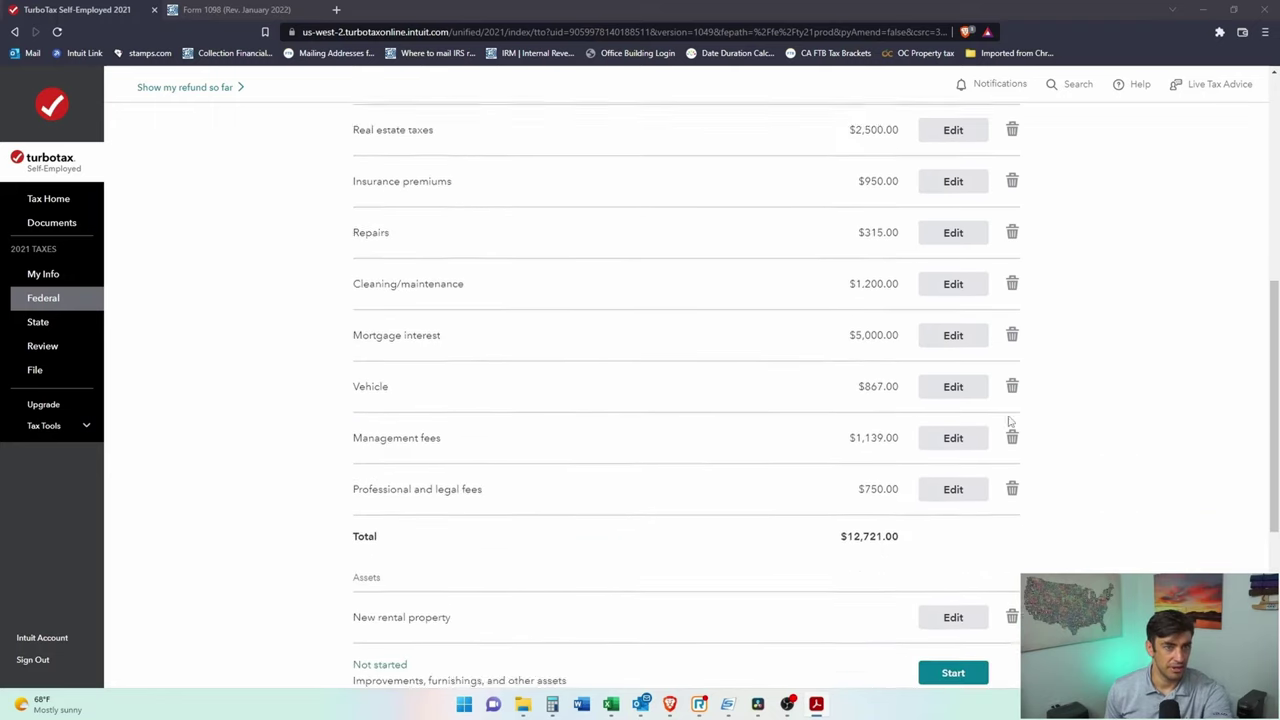
{"action": "scroll", "coordinate": [1040, 442], "scroll_direction": "up", "scroll_amount": 5}
{"action": "scroll", "coordinate": [1063, 450], "scroll_direction": "up", "scroll_amount": 1}
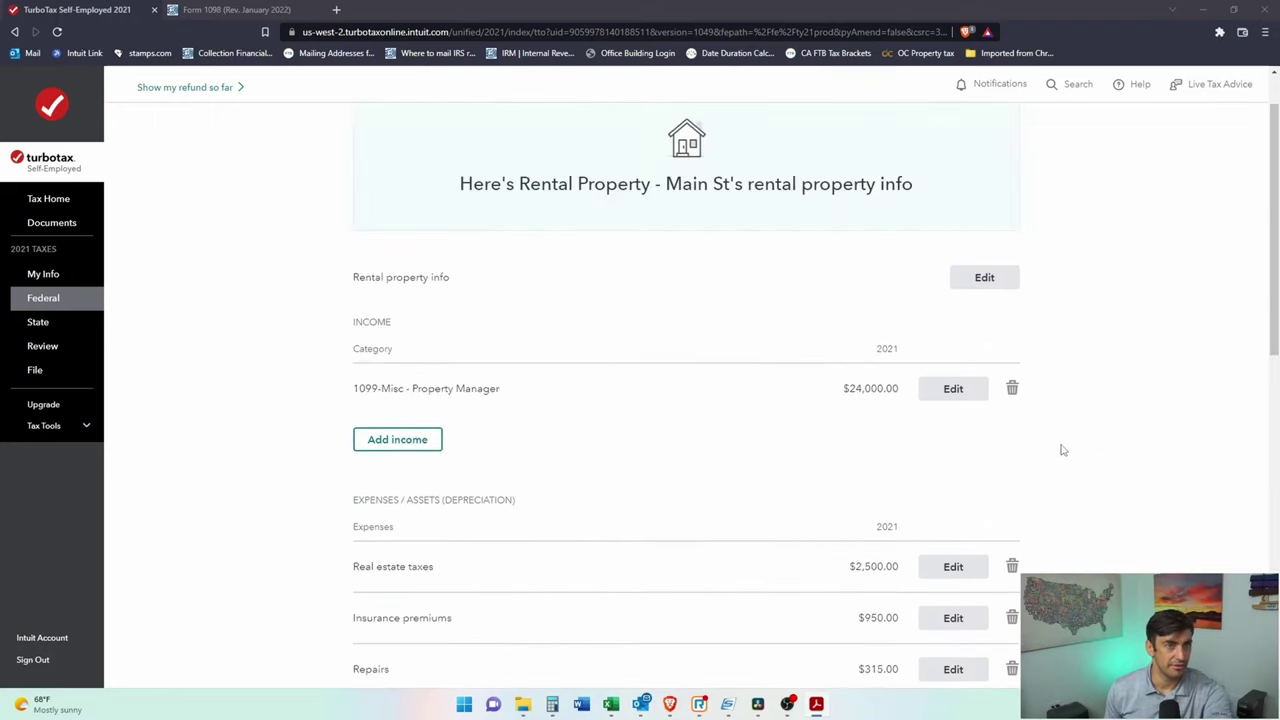
{"action": "scroll", "coordinate": [1011, 295], "scroll_direction": "down", "scroll_amount": 10}
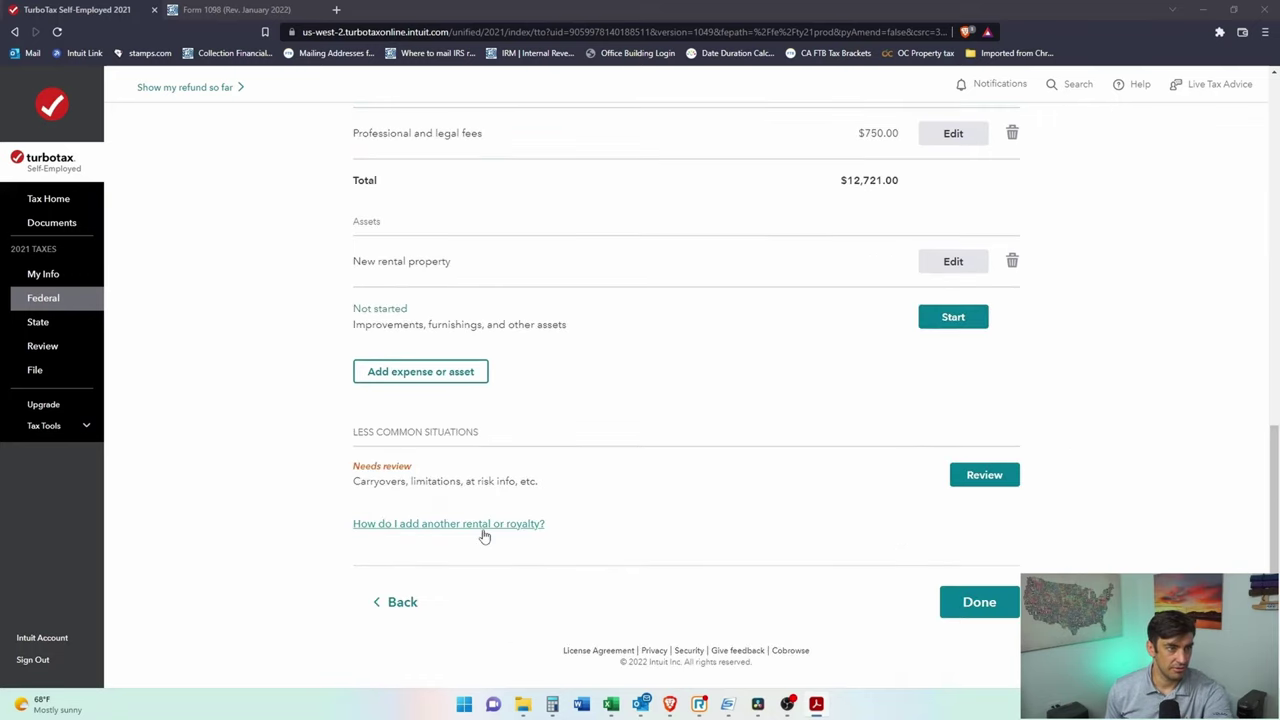
{"action": "left_click", "coordinate": [445, 383]}
Step: Add Miscellaneous expenses as a Main St expense category and start its first description
{"action": "scroll", "coordinate": [495, 366], "scroll_direction": "down", "scroll_amount": 1}
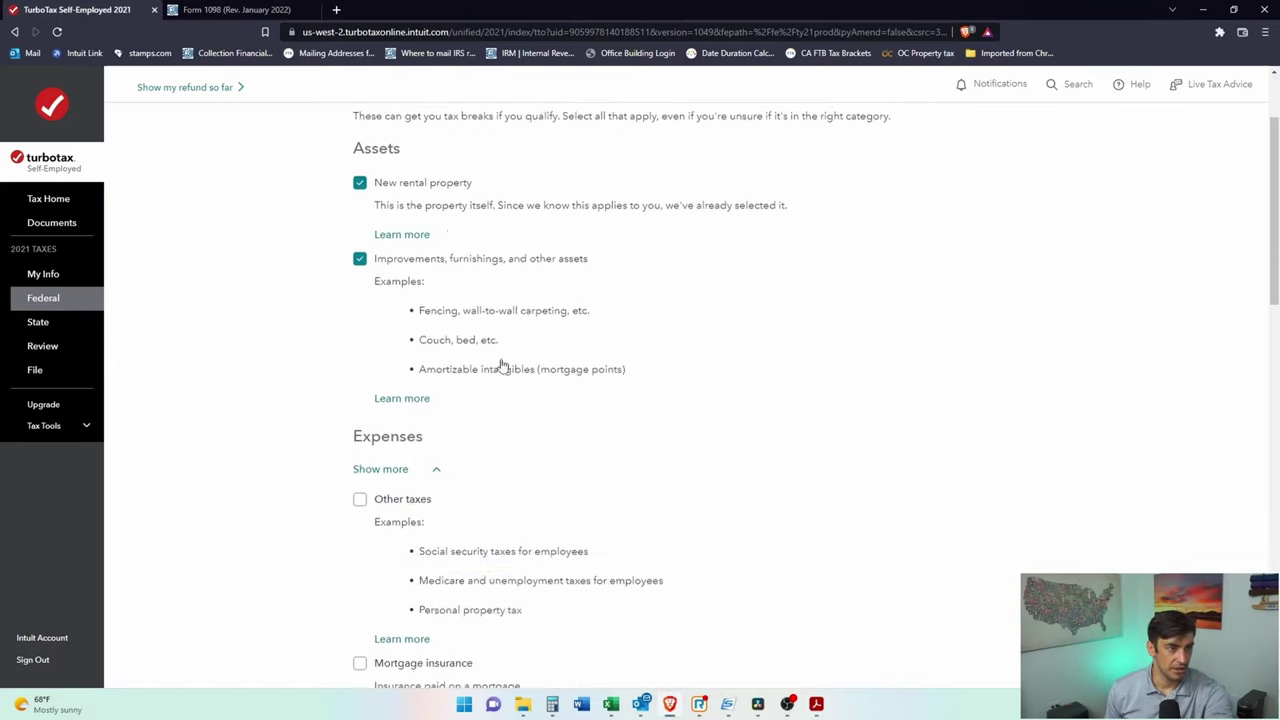
{"action": "scroll", "coordinate": [503, 366], "scroll_direction": "down", "scroll_amount": 7}
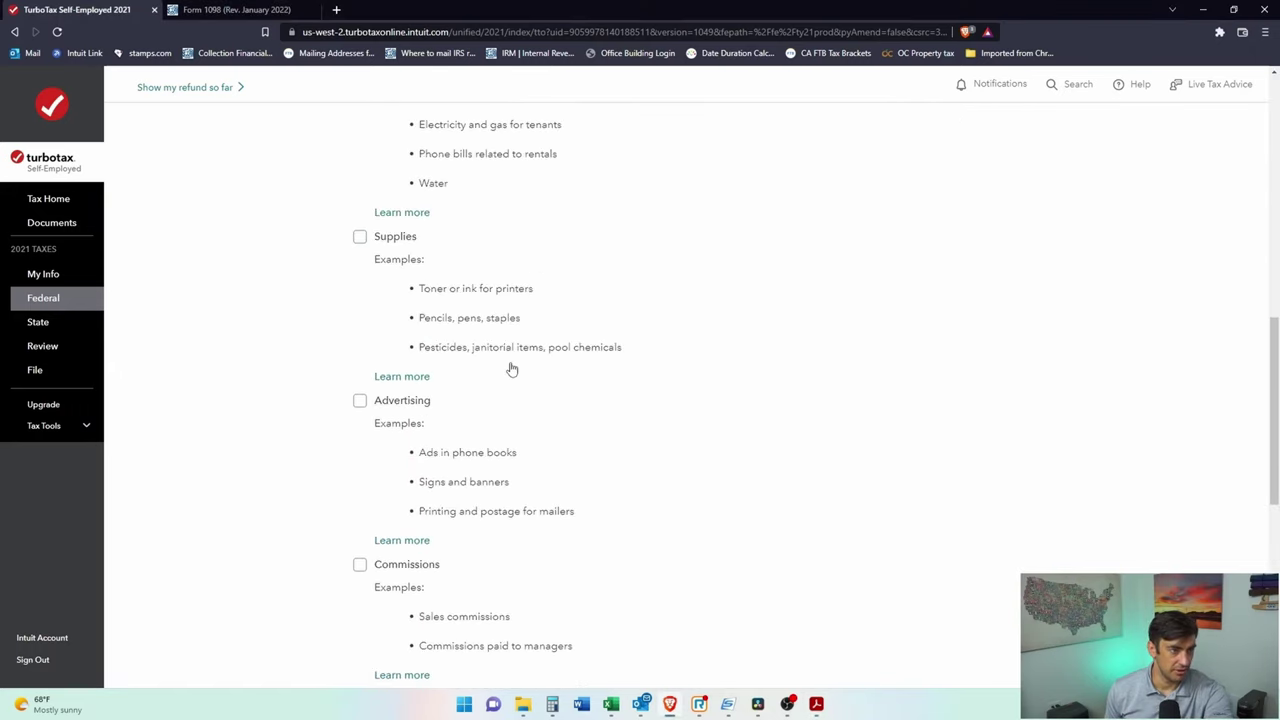
{"action": "scroll", "coordinate": [511, 369], "scroll_direction": "down", "scroll_amount": 5}
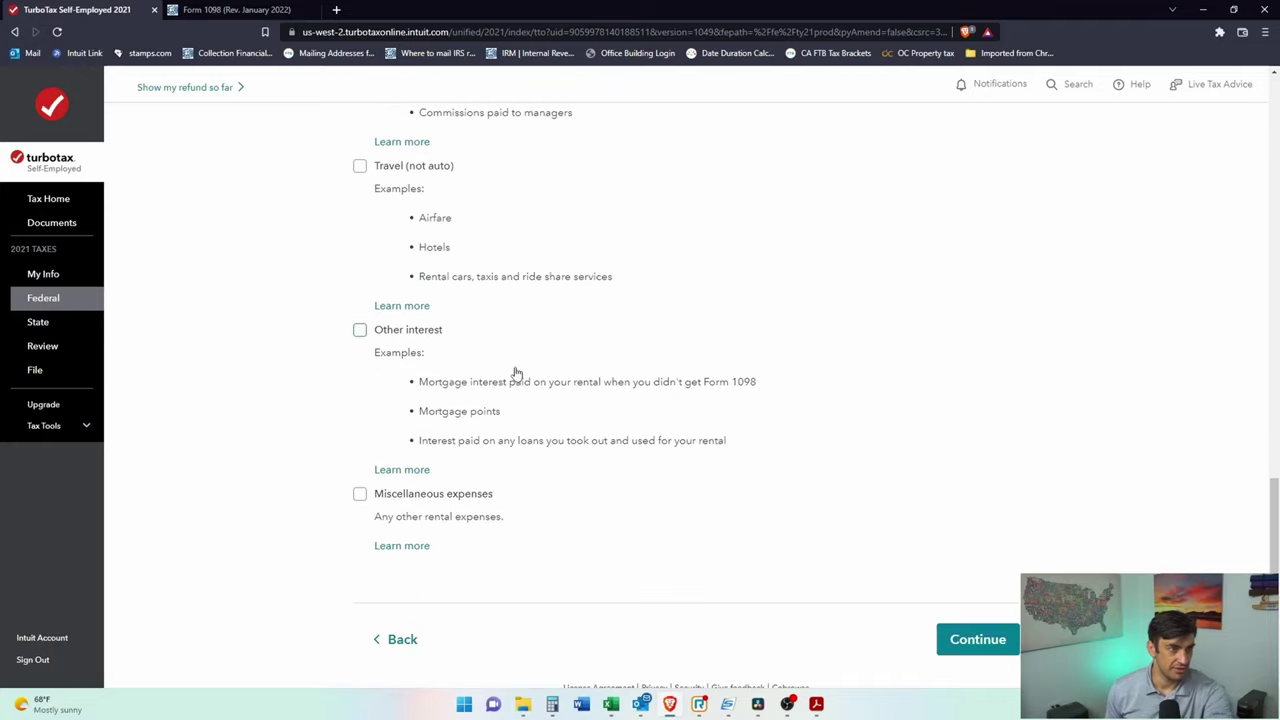
{"action": "left_click", "coordinate": [362, 496]}
{"action": "scroll", "coordinate": [995, 655], "scroll_direction": "down", "scroll_amount": 1}
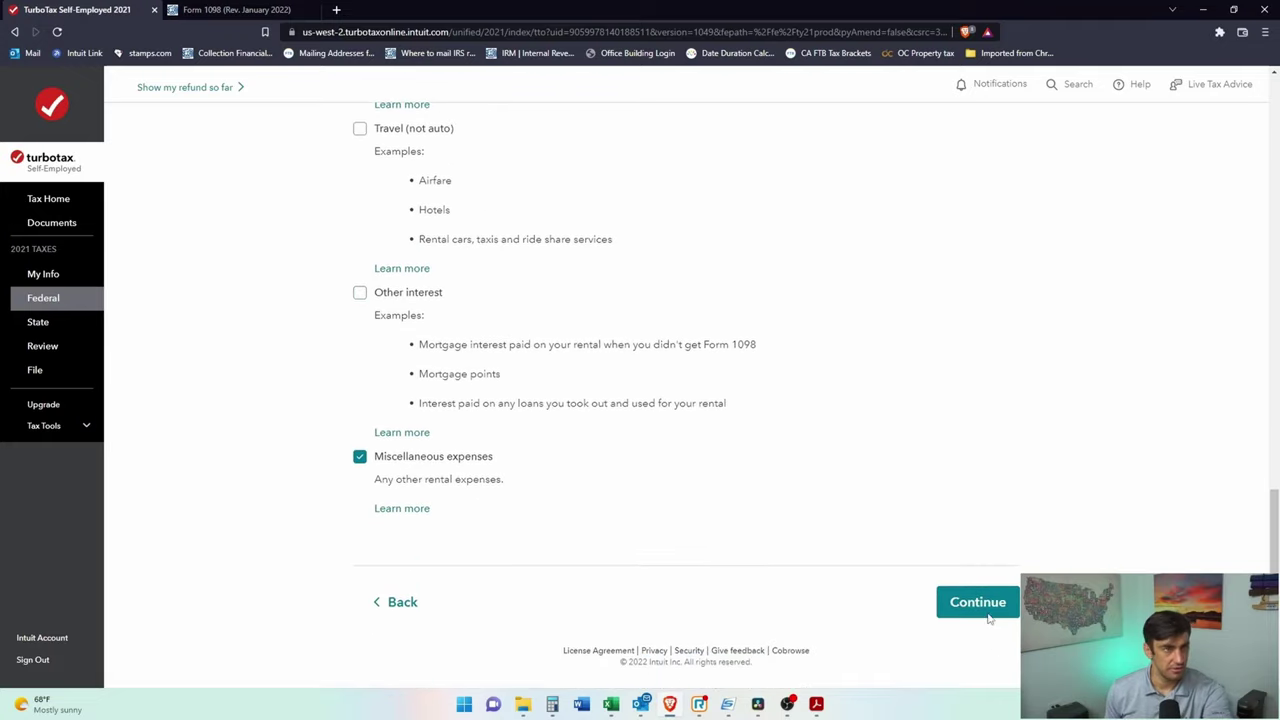
{"action": "left_click", "coordinate": [988, 612]}
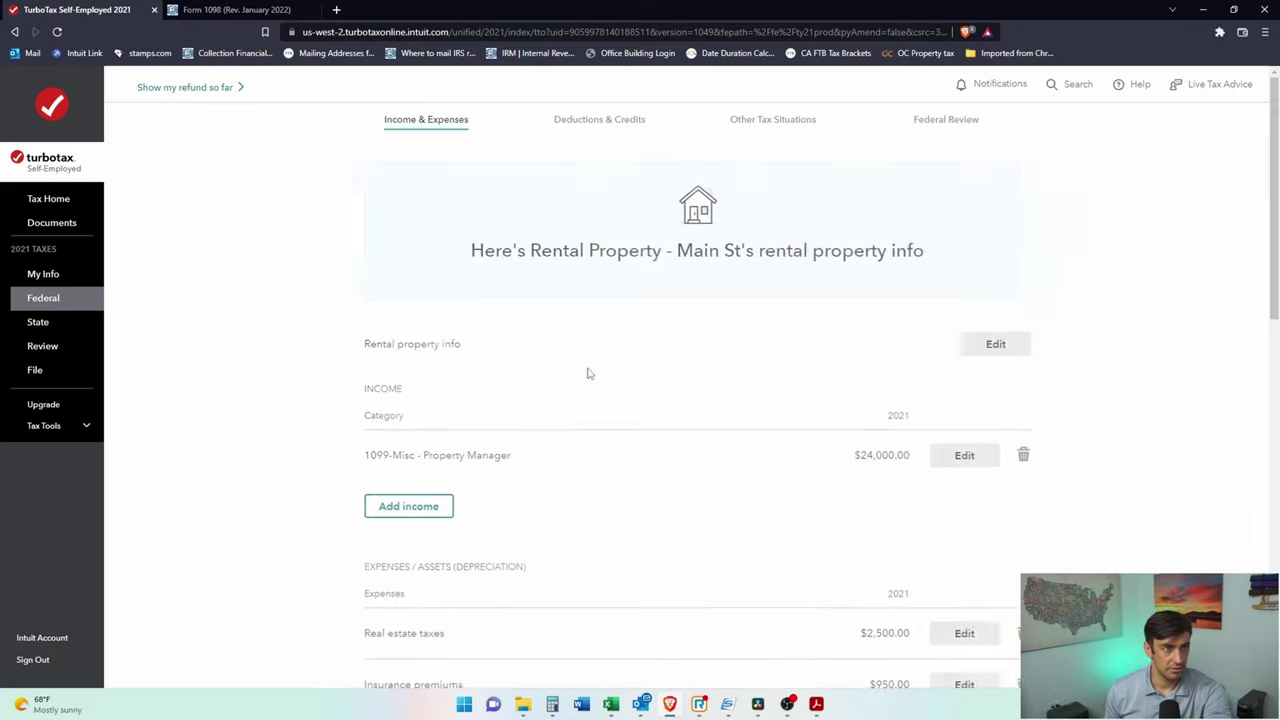
{"action": "scroll", "coordinate": [766, 366], "scroll_direction": "down", "scroll_amount": 6}
{"action": "left_click", "coordinate": [977, 451]}
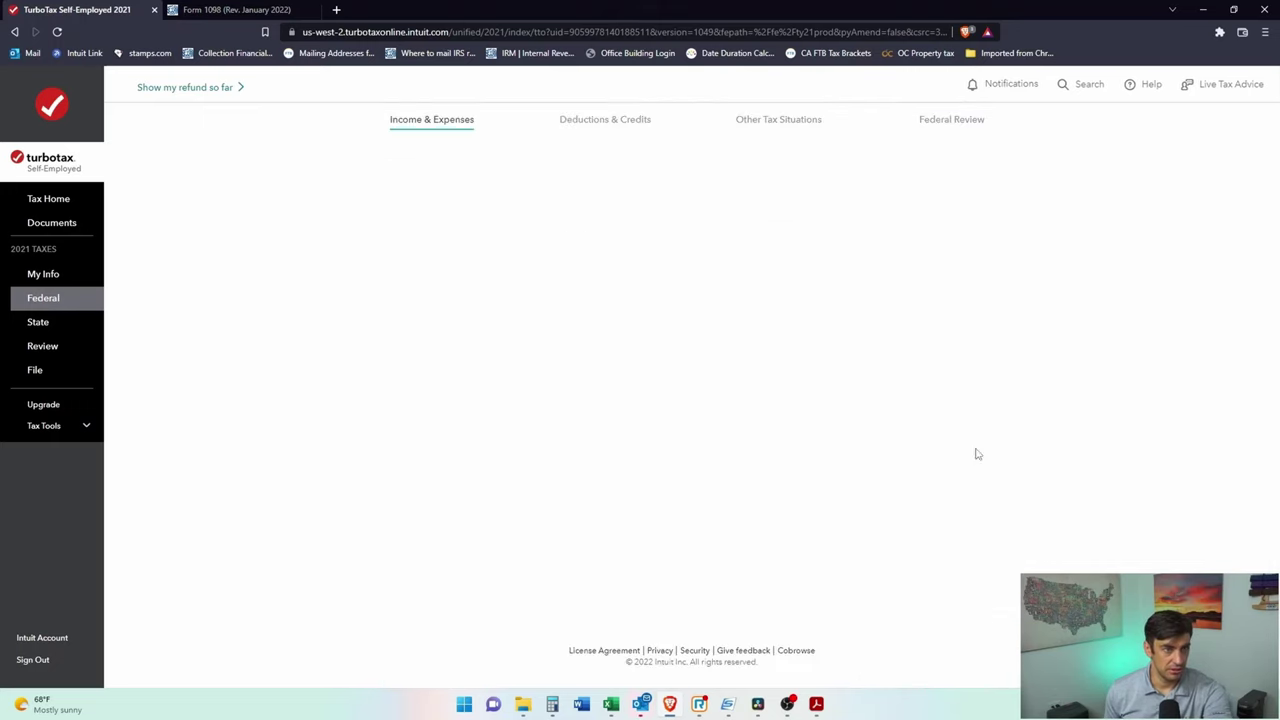
{"action": "left_click", "coordinate": [484, 325]}
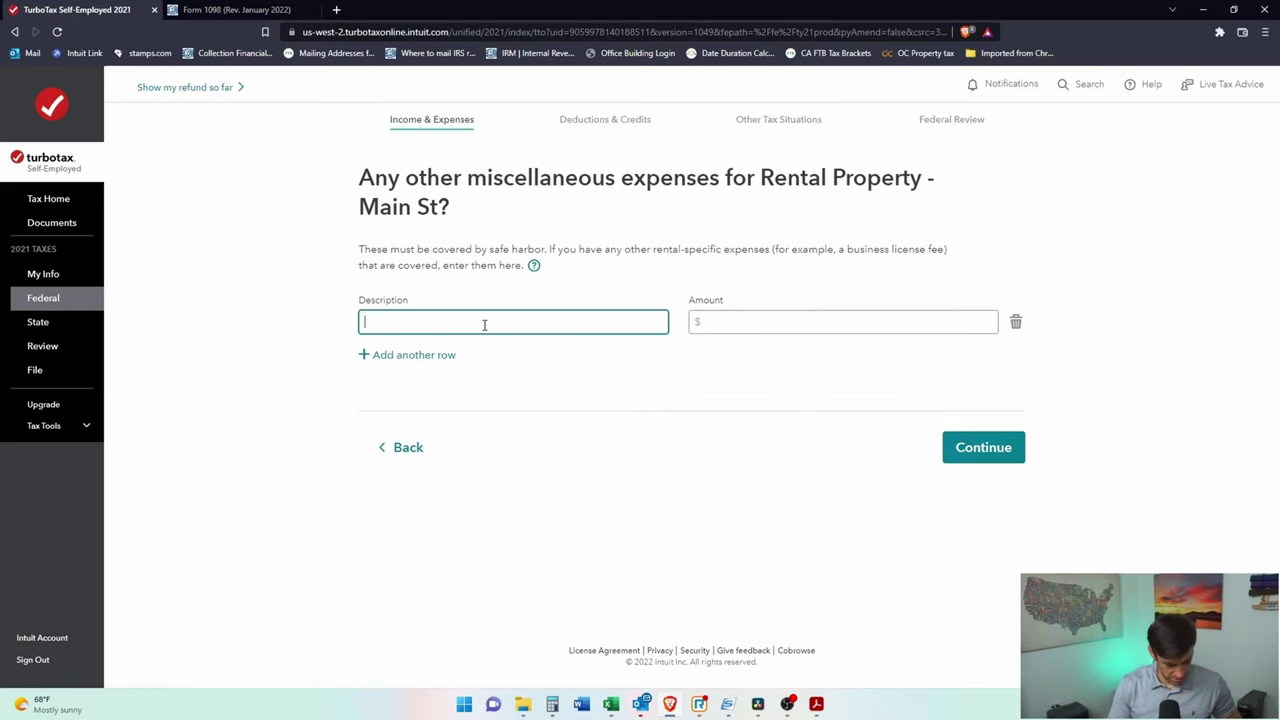
Step: Enter HOA as the first expense, totalling the 275, 405 and 135 statement charges to $815
{"action": "type", "text": "HOA"}
{"action": "key", "text": "alt+Tab"}
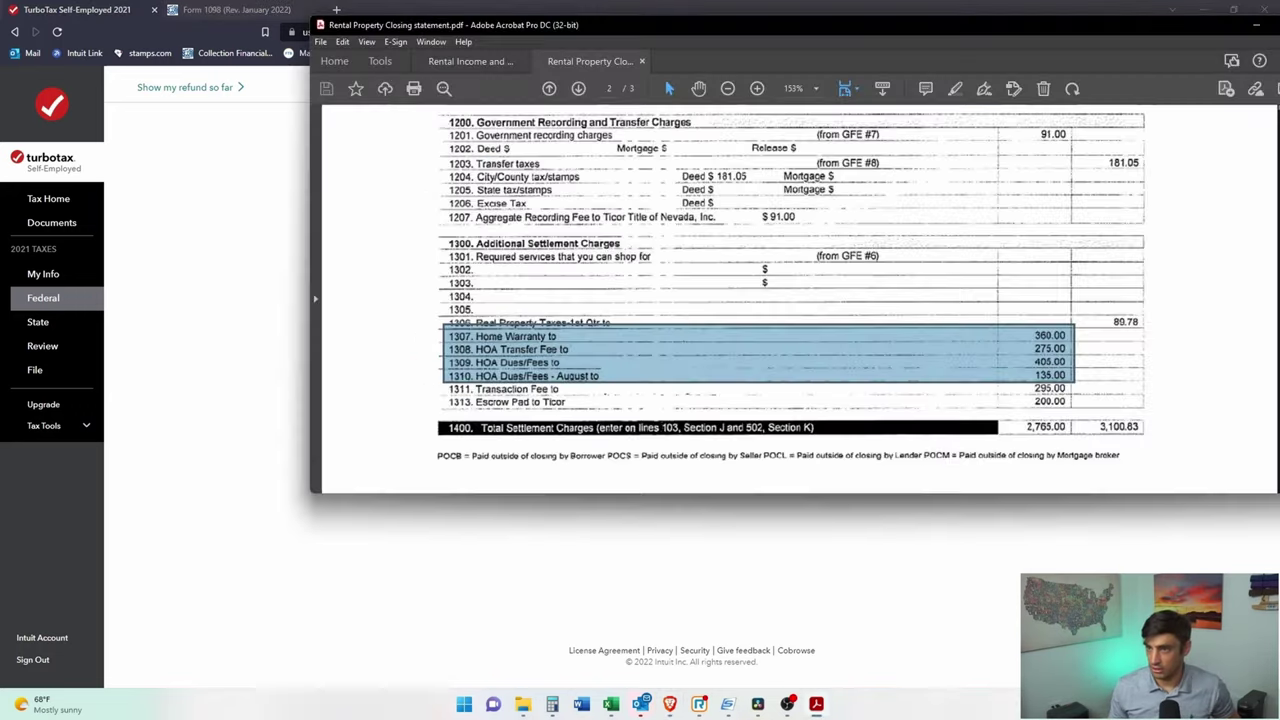
{"action": "left_click_drag", "start_coordinate": [1124, 29], "coordinate": [814, 0]}
{"action": "key", "text": "alt+Tab"}
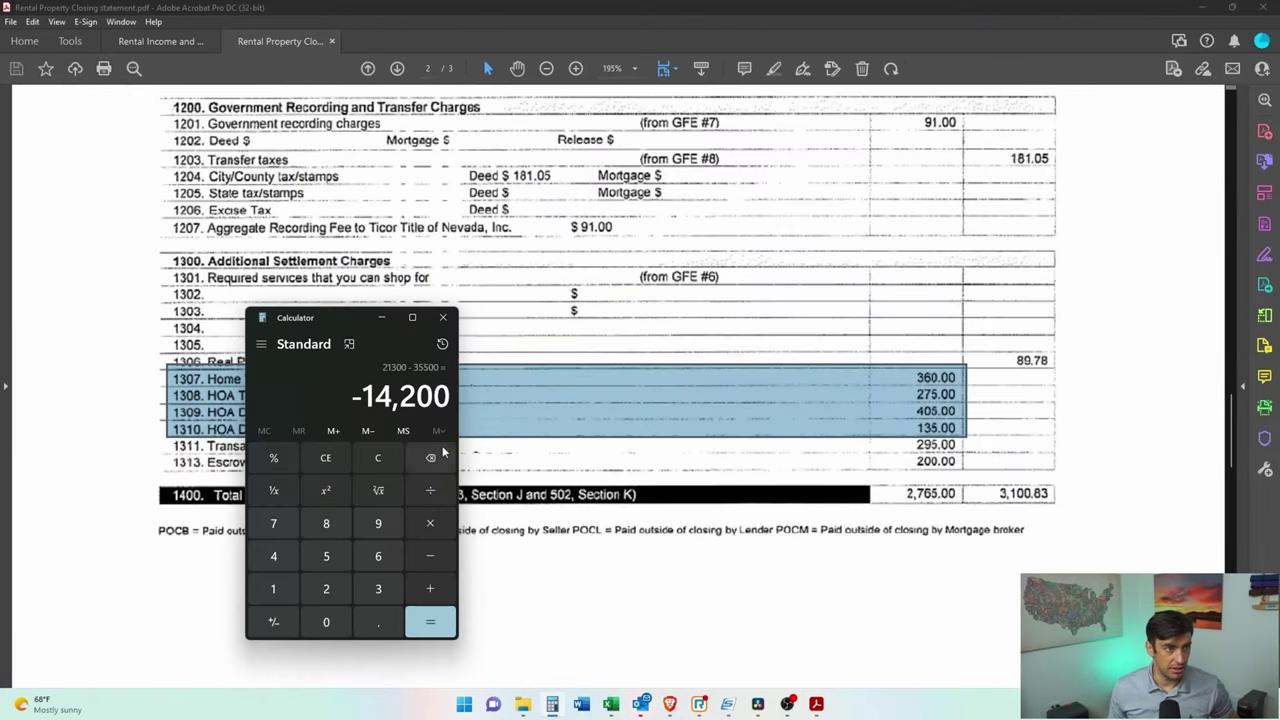
{"action": "left_click", "coordinate": [380, 457]}
{"action": "left_click_drag", "start_coordinate": [317, 316], "coordinate": [604, 97]}
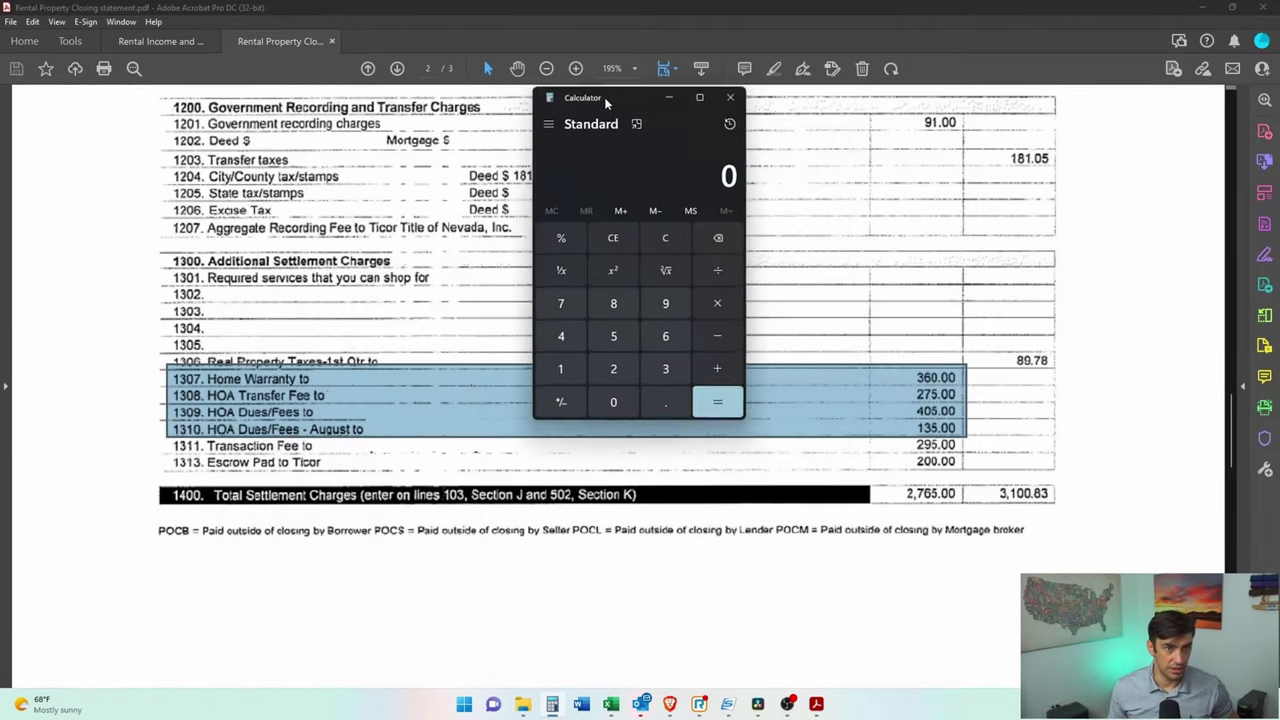
{"action": "type", "text": "275"}
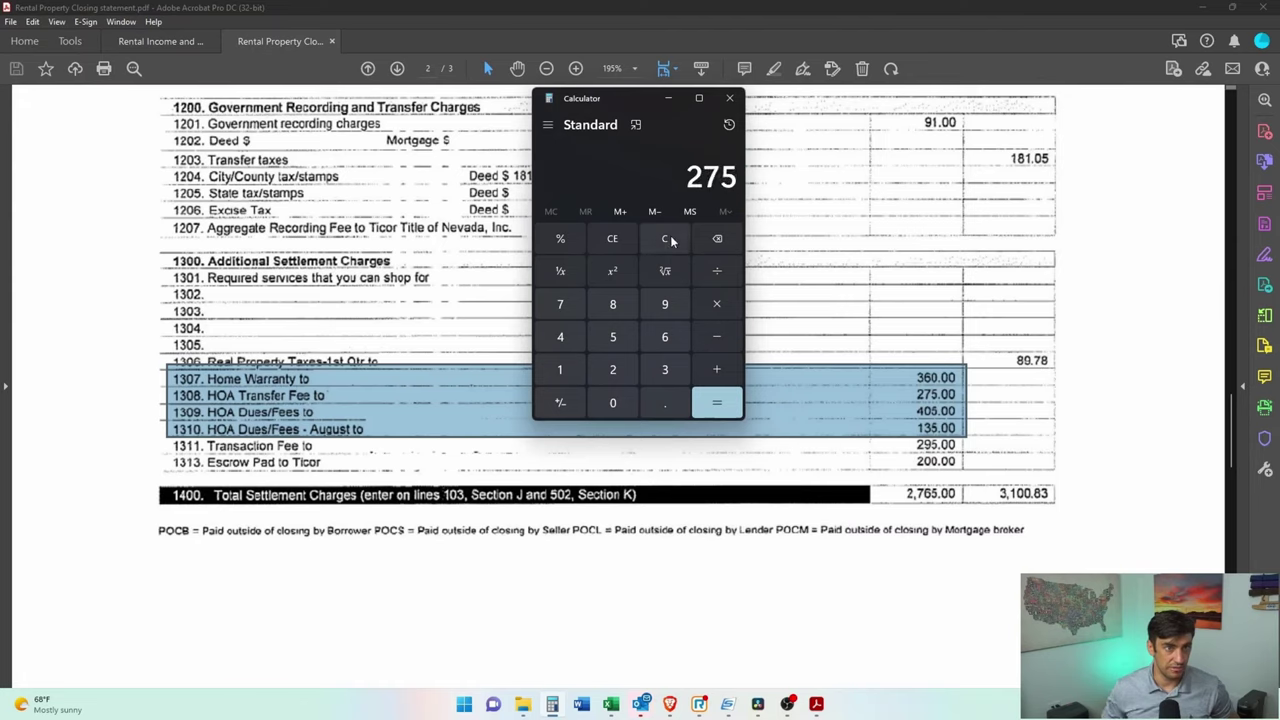
{"action": "type", "text": "+405+"}
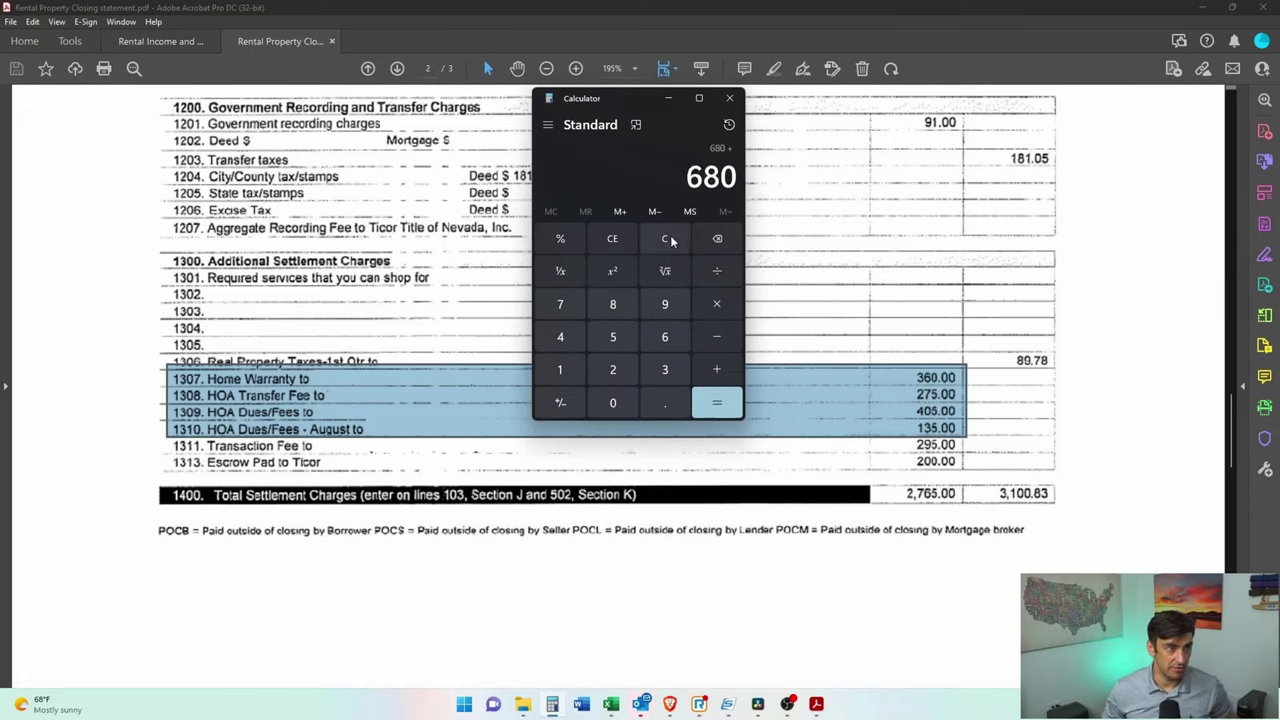
{"action": "type", "text": "135="}
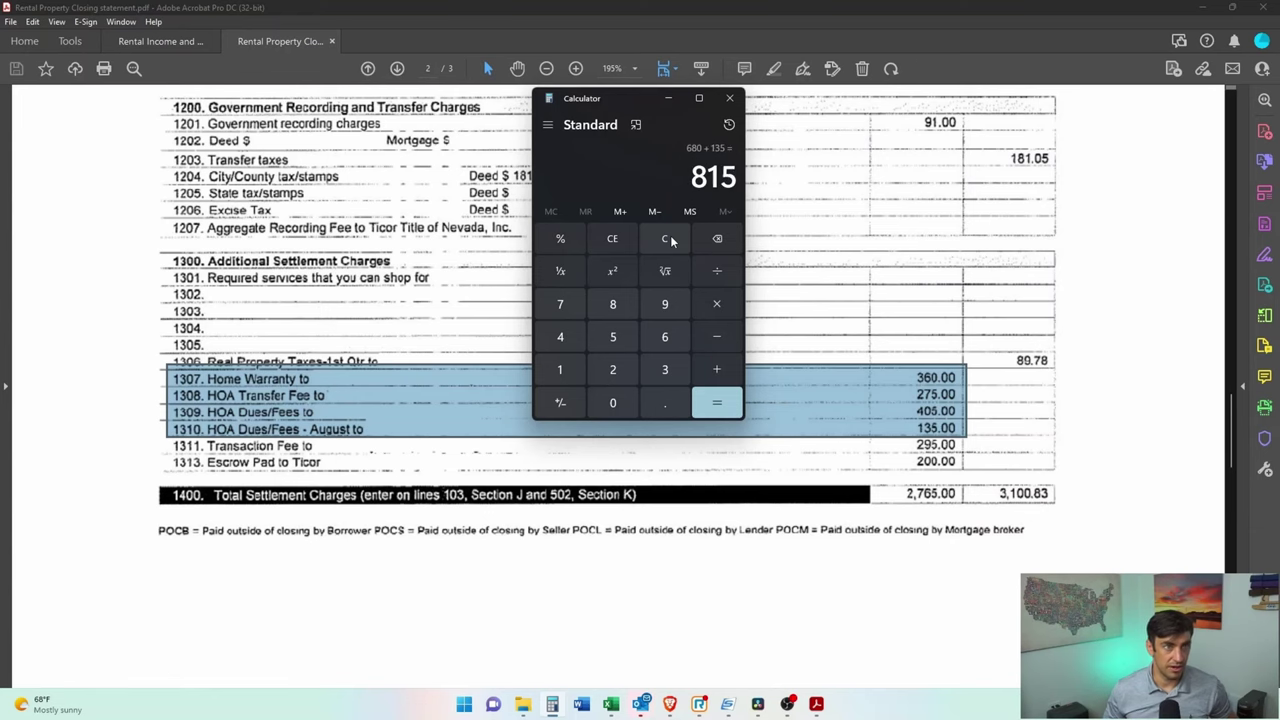
{"action": "key", "text": "alt+Tab"}
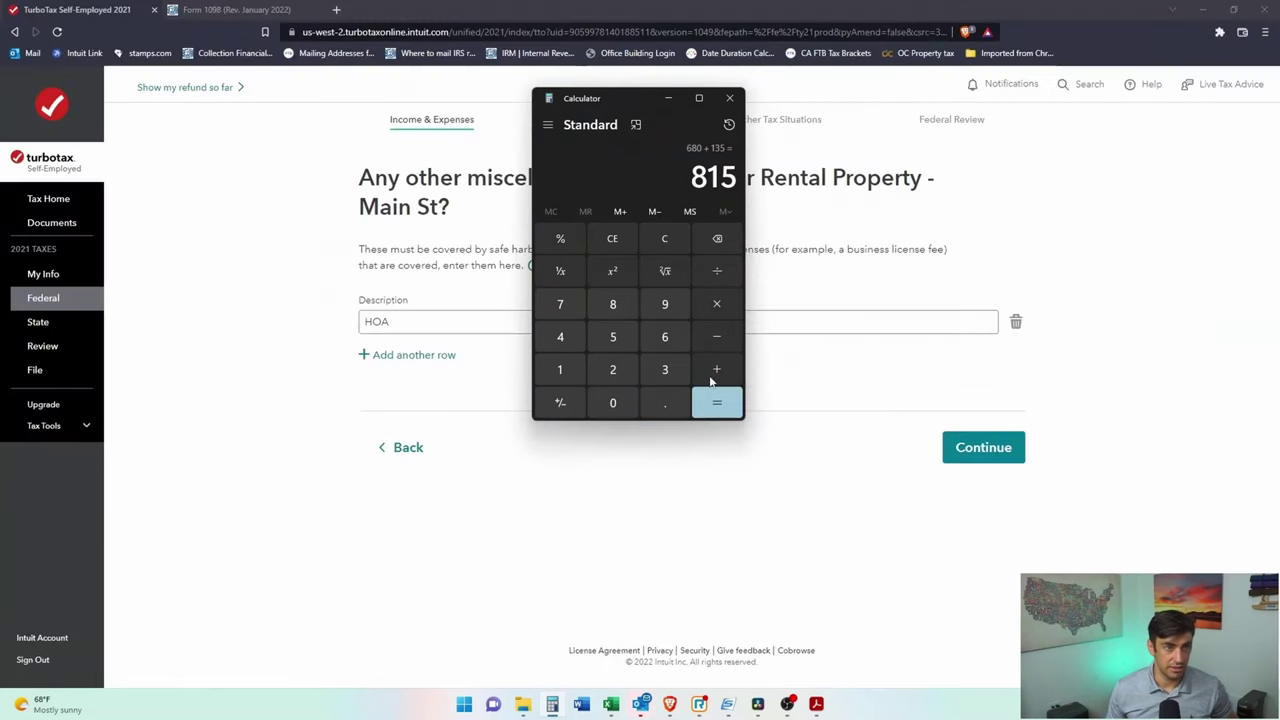
{"action": "left_click", "coordinate": [794, 328]}
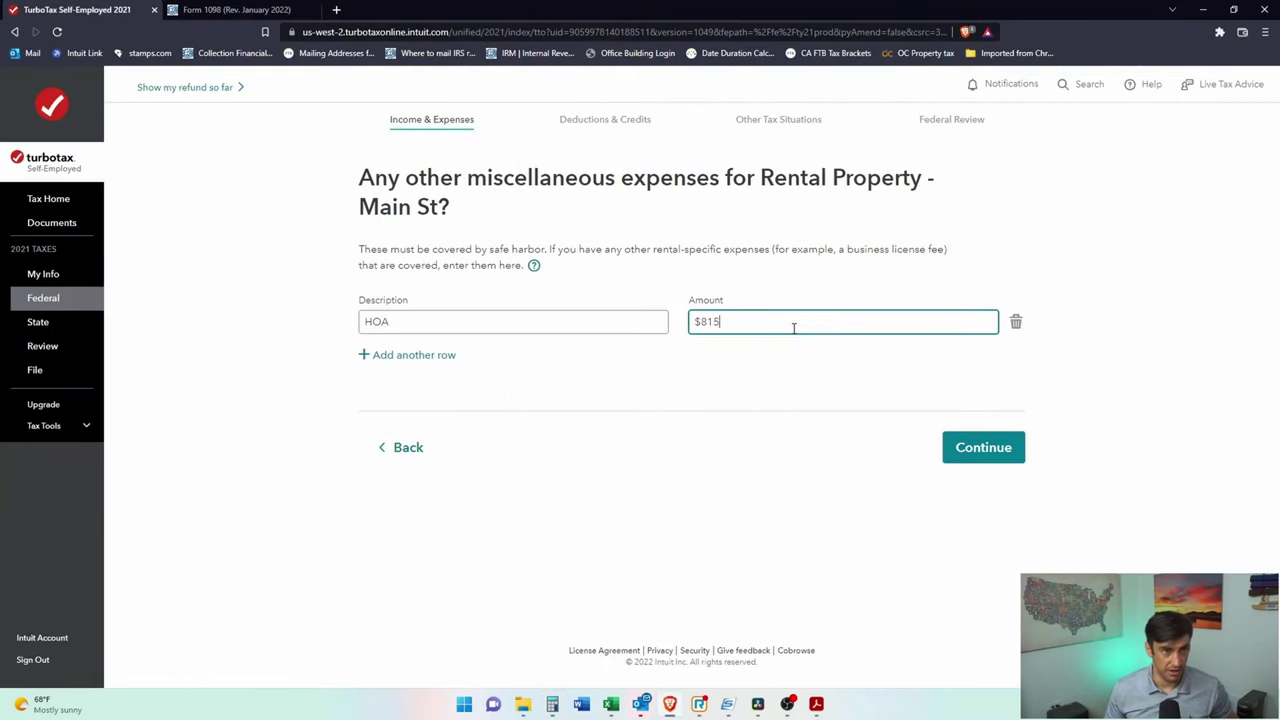
Step: Add a Home Warranty row for $360, fix its spelling, and save the expenses
{"action": "left_click", "coordinate": [420, 356]}
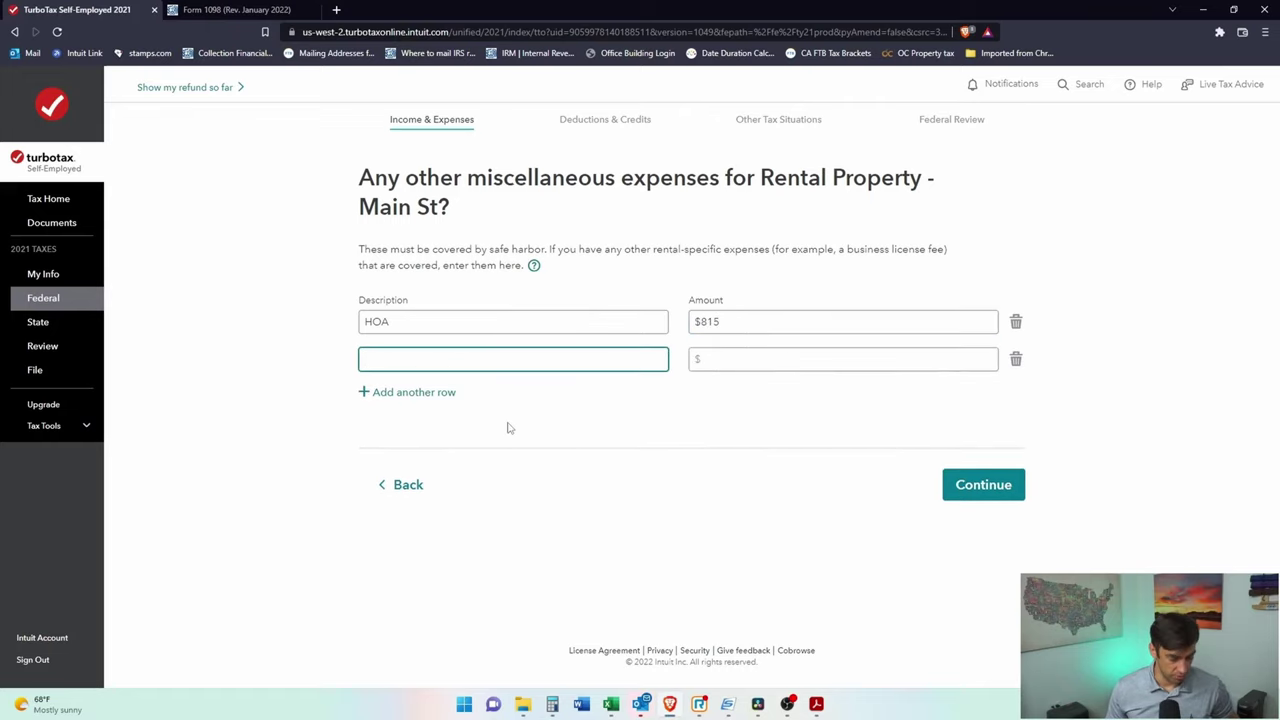
{"action": "type", "text": "Home Warrenty"}
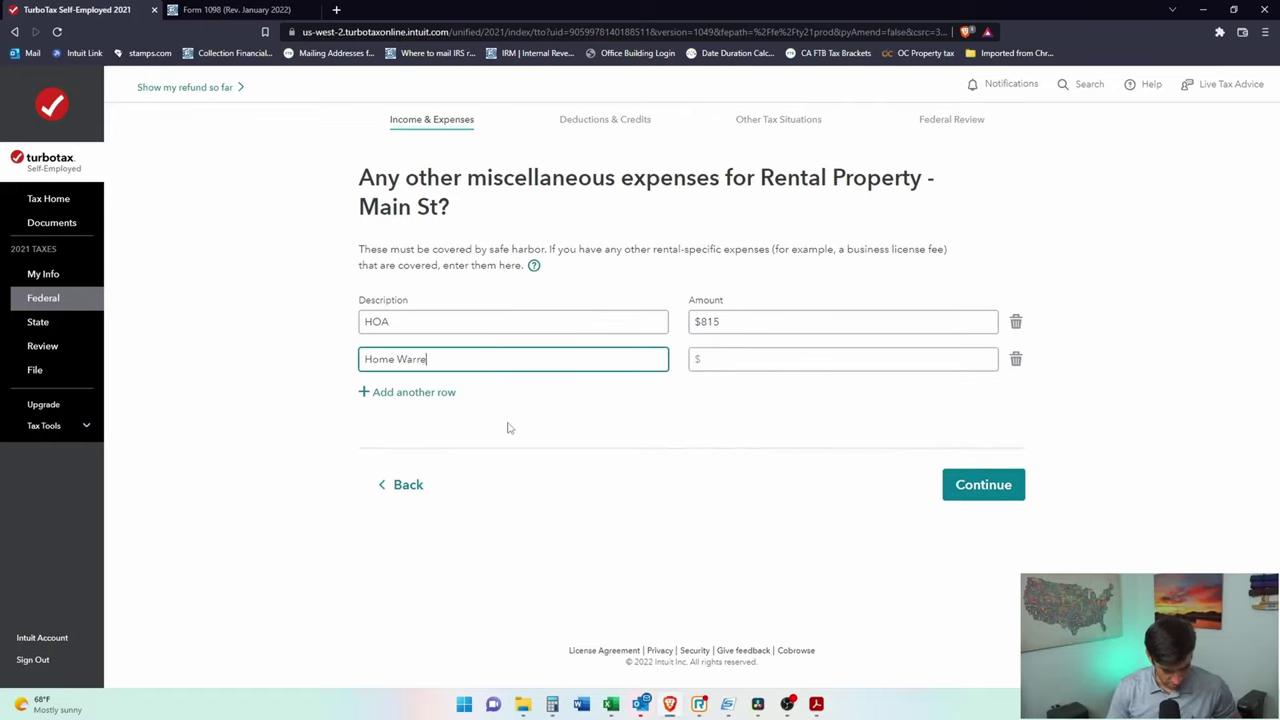
{"action": "left_click", "coordinate": [818, 703]}
{"action": "left_click", "coordinate": [881, 658]}
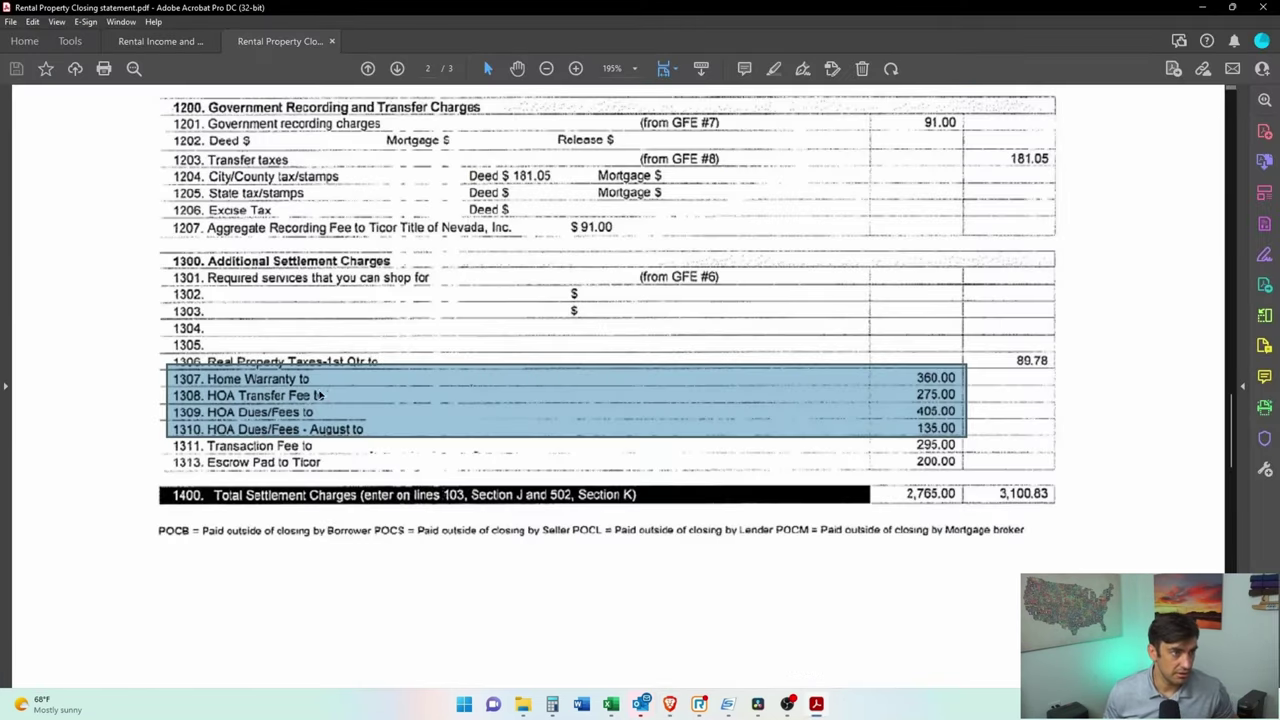
{"action": "left_click", "coordinate": [1202, 7]}
{"action": "left_click", "coordinate": [855, 359]}
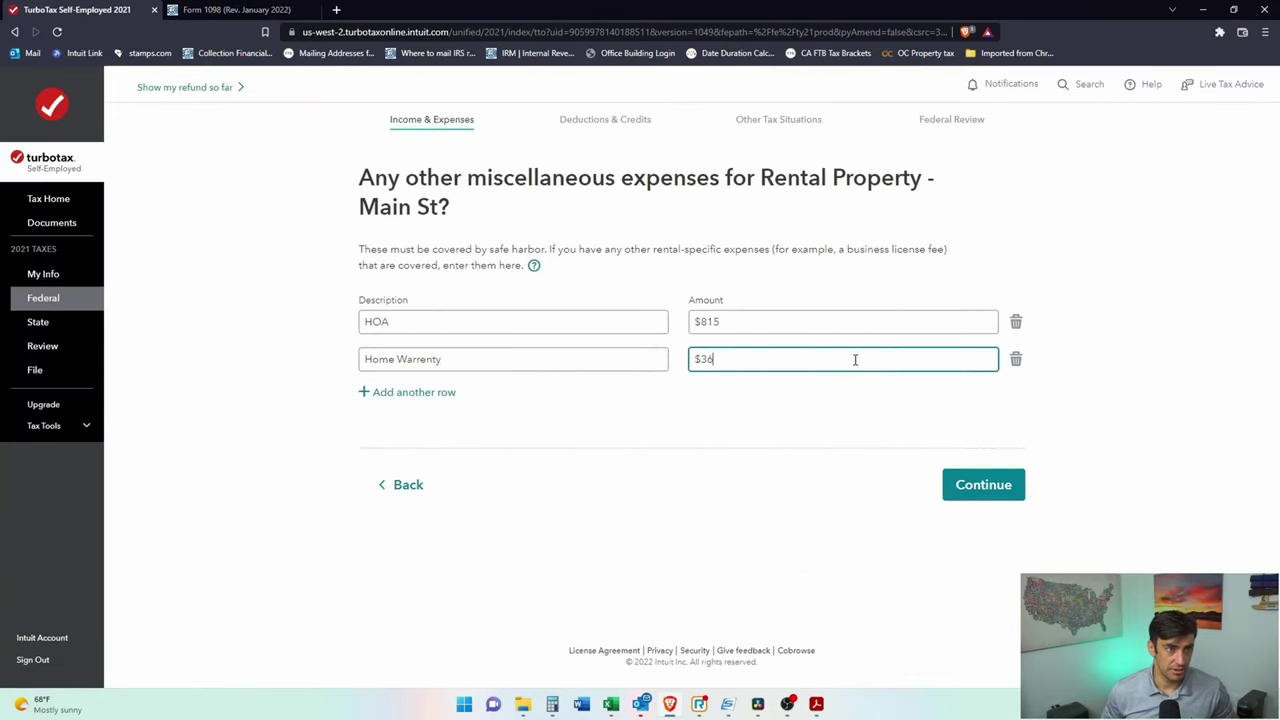
{"action": "type", "text": "360"}
{"action": "left_click", "coordinate": [428, 360]}
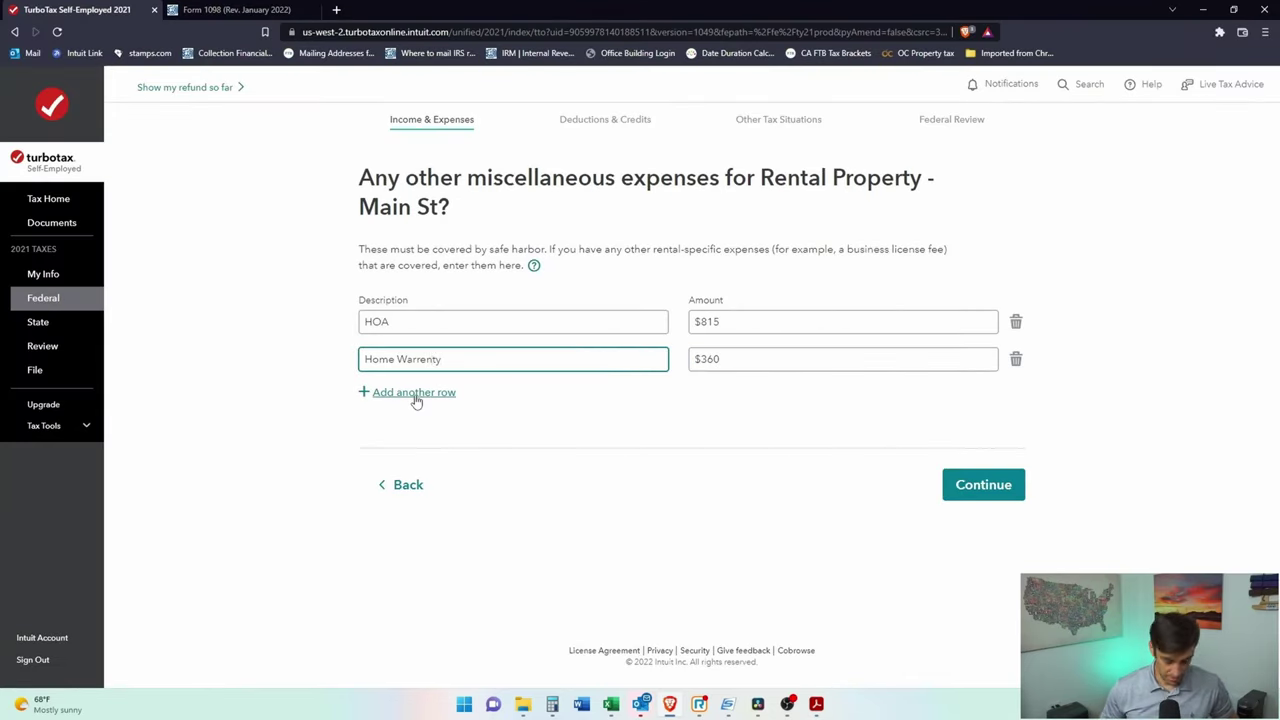
{"action": "type", "text": "a"}
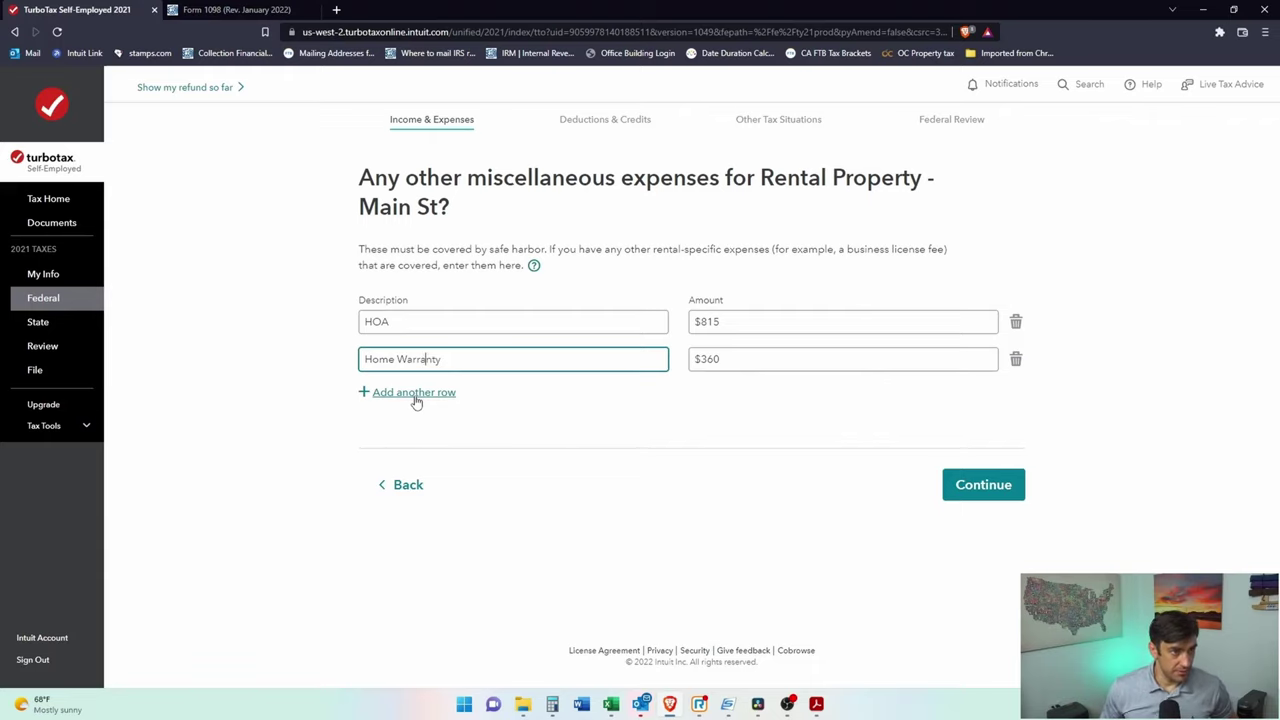
{"action": "left_click", "coordinate": [1000, 481]}
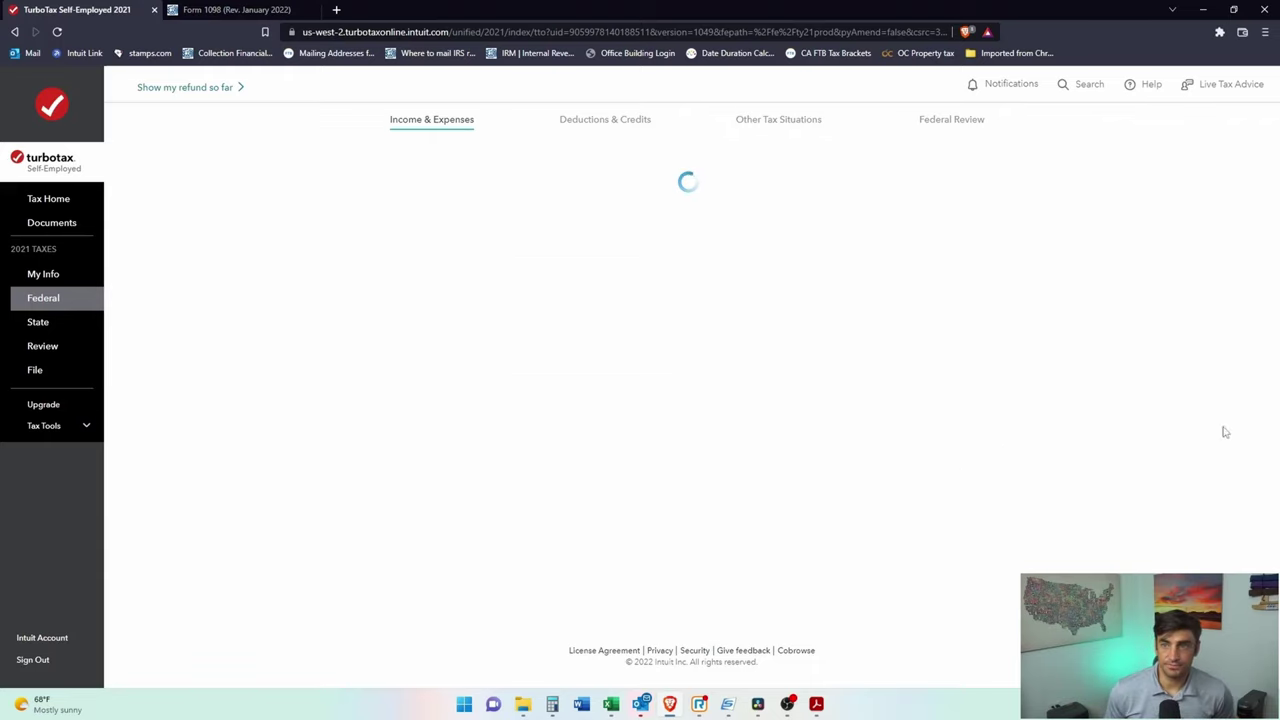
Step: Scroll the Main St summary to review $1,175 miscellaneous and $13,896 total expenses
{"action": "scroll", "coordinate": [1146, 405], "scroll_direction": "down", "scroll_amount": 5}
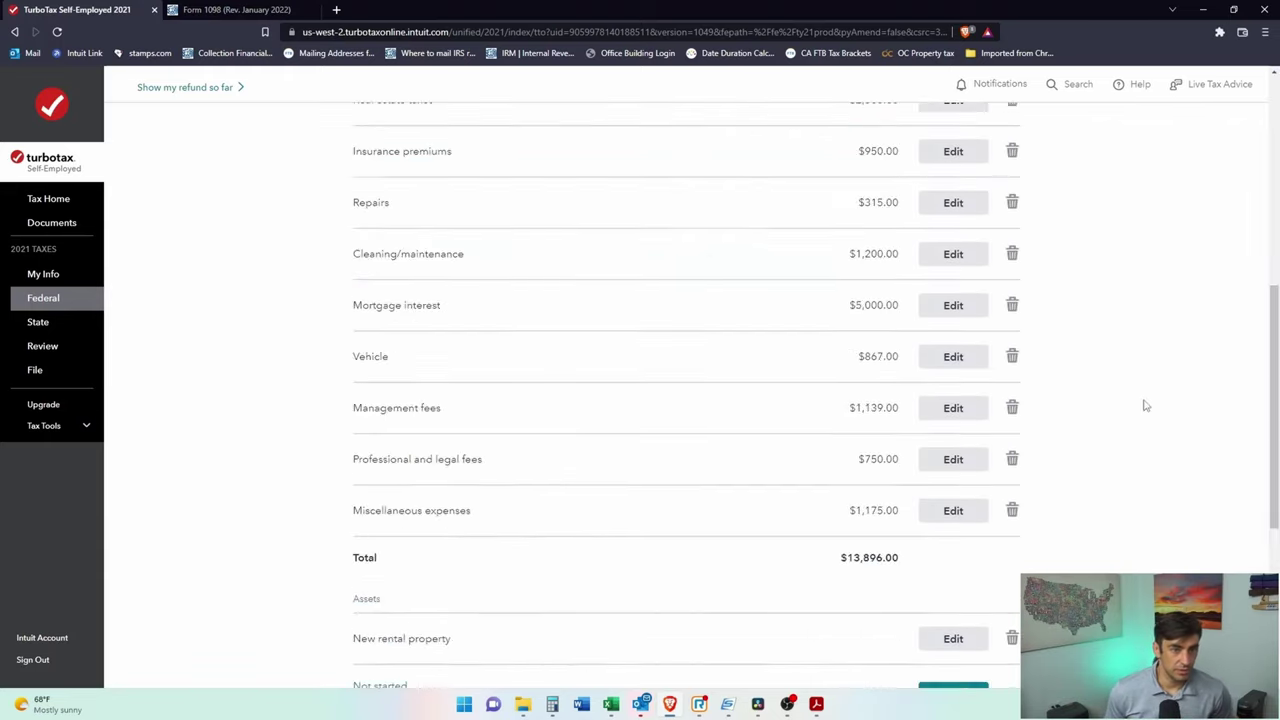
{"action": "scroll", "coordinate": [1146, 405], "scroll_direction": "down", "scroll_amount": 3}
{"action": "scroll", "coordinate": [430, 586], "scroll_direction": "down", "scroll_amount": 4}
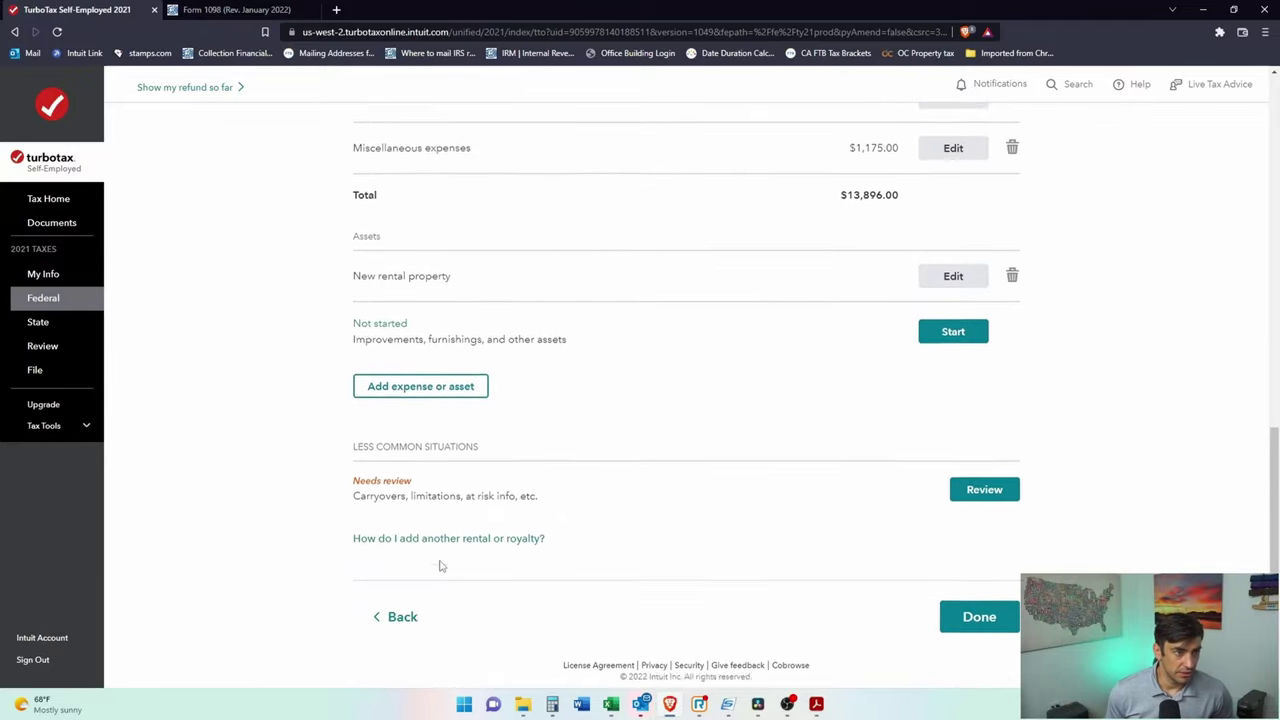
{"action": "scroll", "coordinate": [440, 566], "scroll_direction": "down", "scroll_amount": 1}
{"action": "mouse_move", "coordinate": [353, 481]}
{"action": "left_mouse_down"}
{"action": "mouse_move", "coordinate": [482, 481]}
{"action": "mouse_move", "coordinate": [352, 481]}
{"action": "left_mouse_up"}
{"action": "left_click", "coordinate": [500, 481]}
{"action": "left_click", "coordinate": [508, 481]}
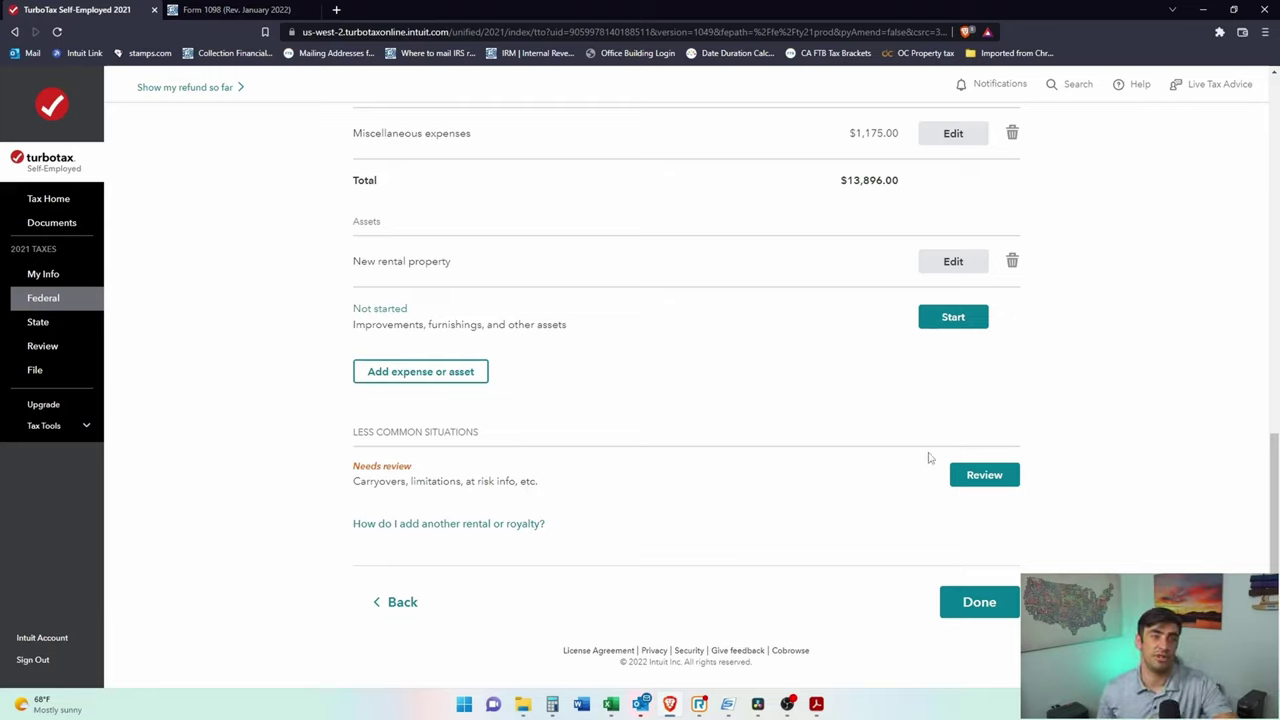
{"action": "mouse_move", "coordinate": [353, 487]}
{"action": "left_mouse_down"}
{"action": "mouse_move", "coordinate": [390, 485]}
{"action": "mouse_move", "coordinate": [346, 485]}
{"action": "left_mouse_up"}
{"action": "left_click", "coordinate": [400, 482]}
{"action": "left_click", "coordinate": [364, 485]}
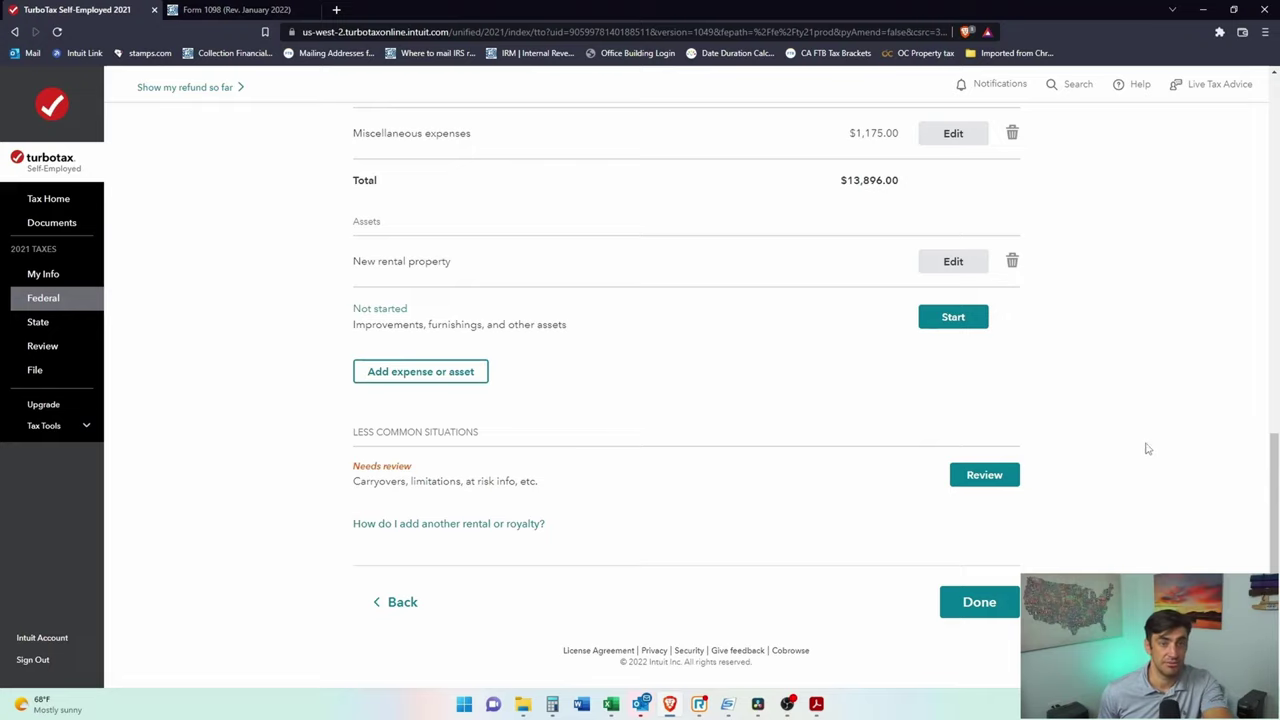
Step: Finish the rental summary and read the QBI safe harbor explanation popup
{"action": "left_click", "coordinate": [986, 604]}
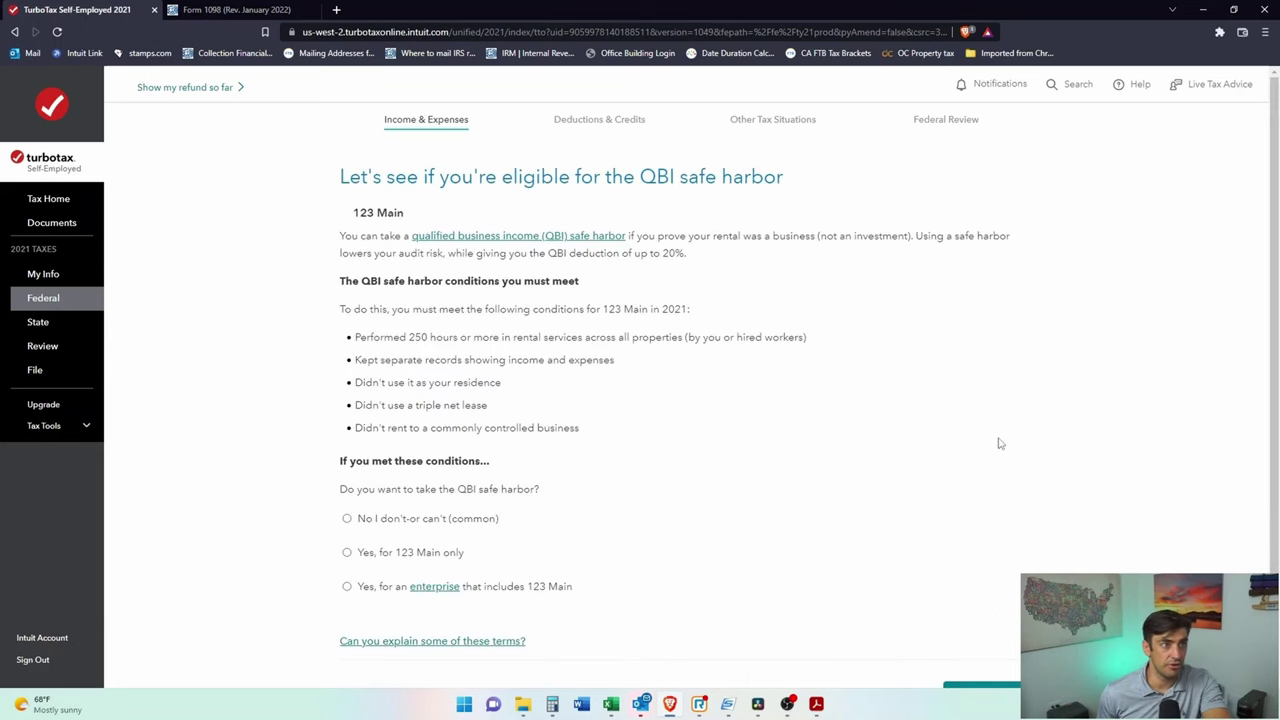
{"action": "scroll", "coordinate": [1026, 414], "scroll_direction": "down", "scroll_amount": 1}
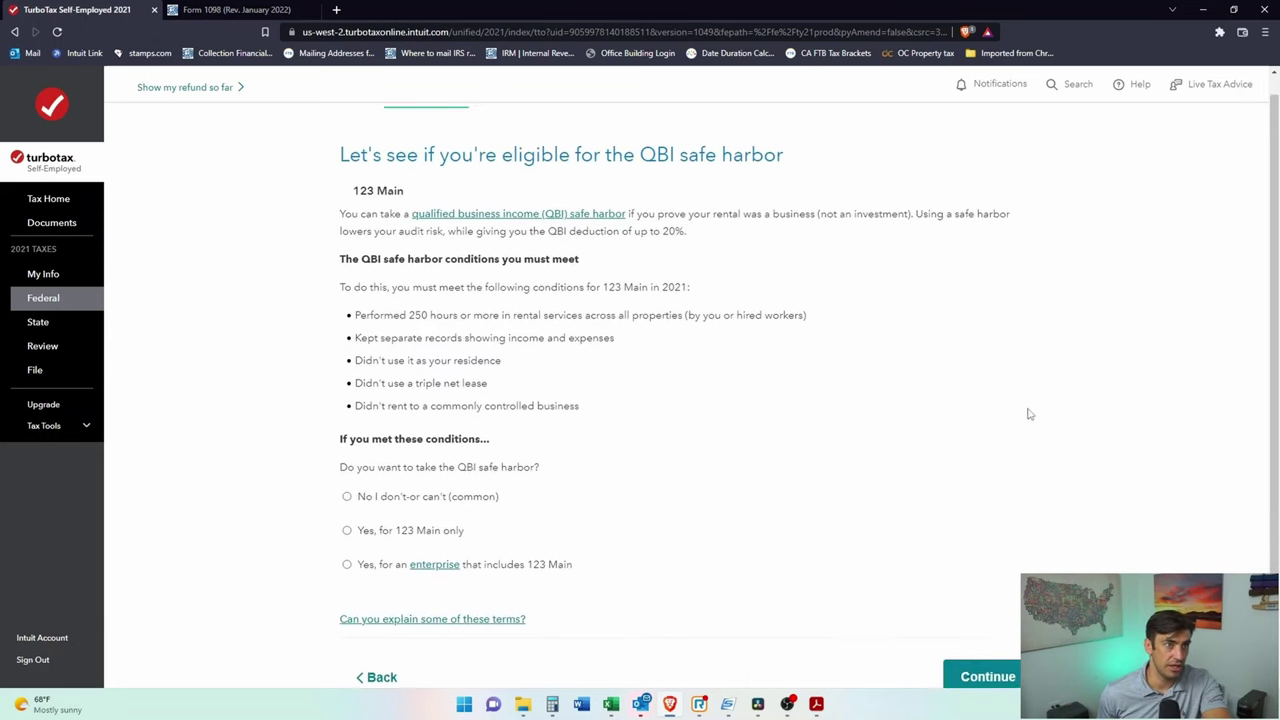
{"action": "scroll", "coordinate": [1037, 403], "scroll_direction": "up", "scroll_amount": 1}
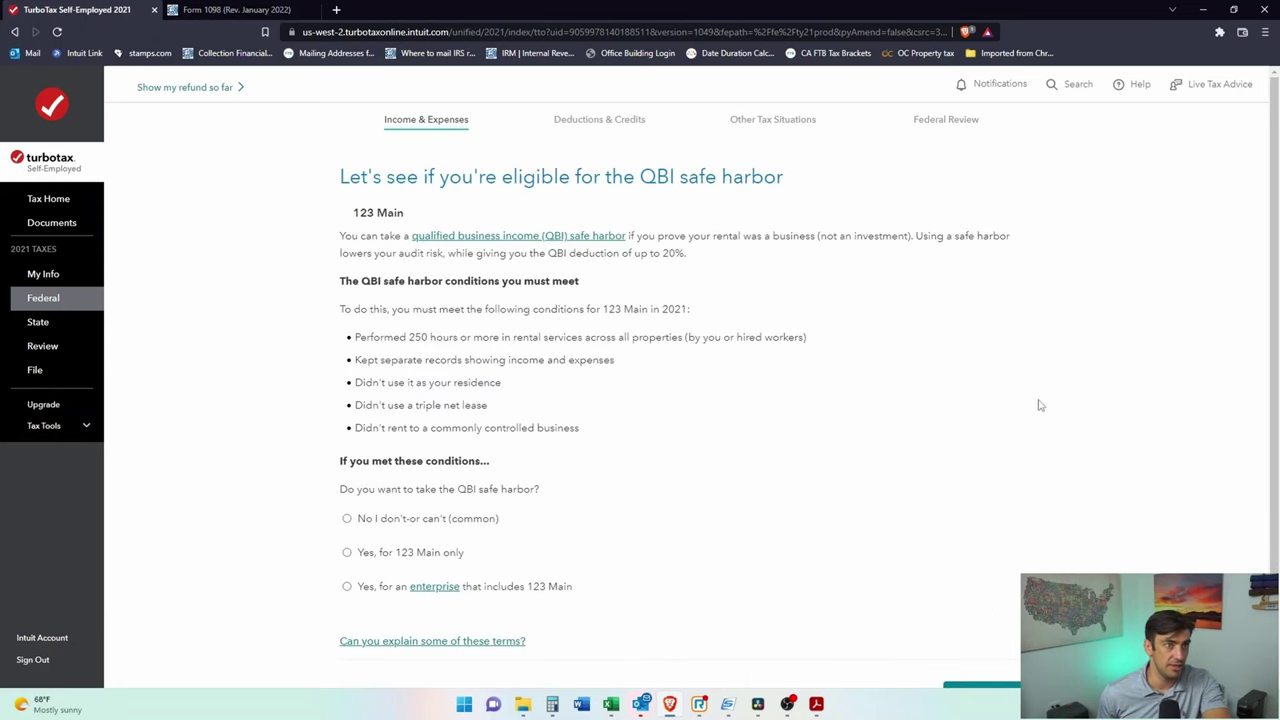
{"action": "double_click", "coordinate": [668, 177]}
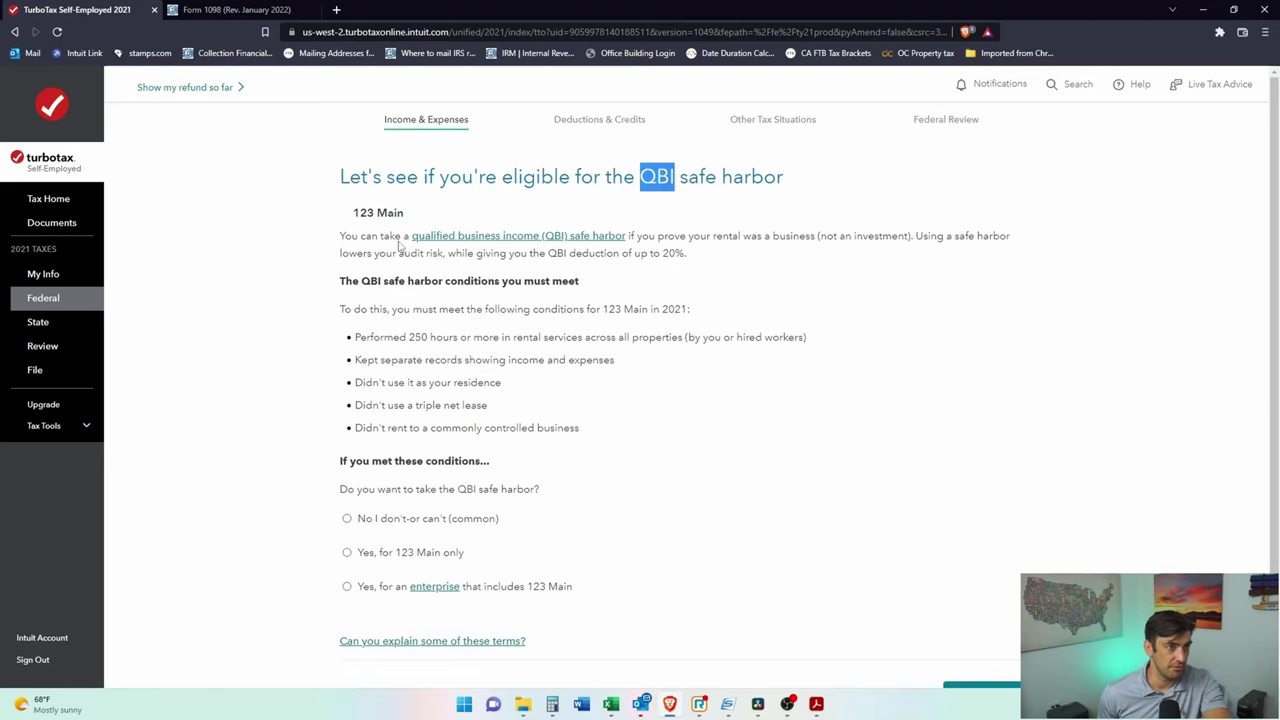
{"action": "left_click", "coordinate": [582, 238]}
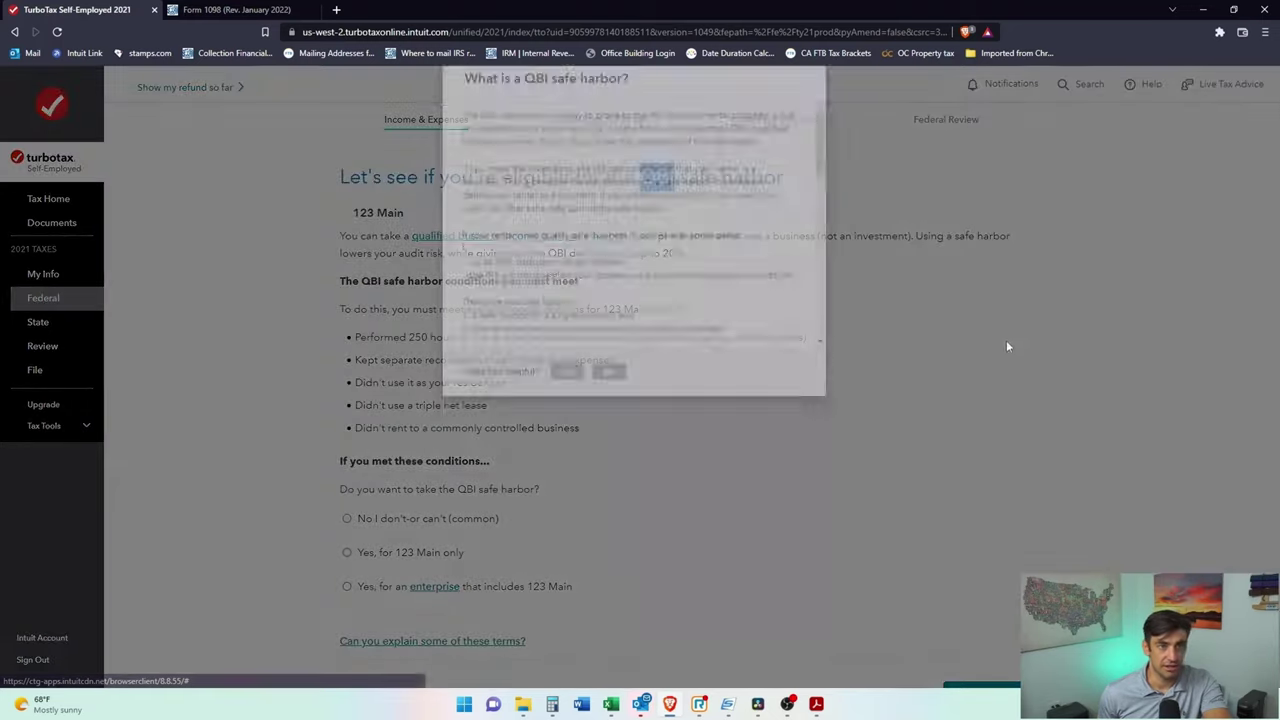
{"action": "left_click", "coordinate": [808, 124]}
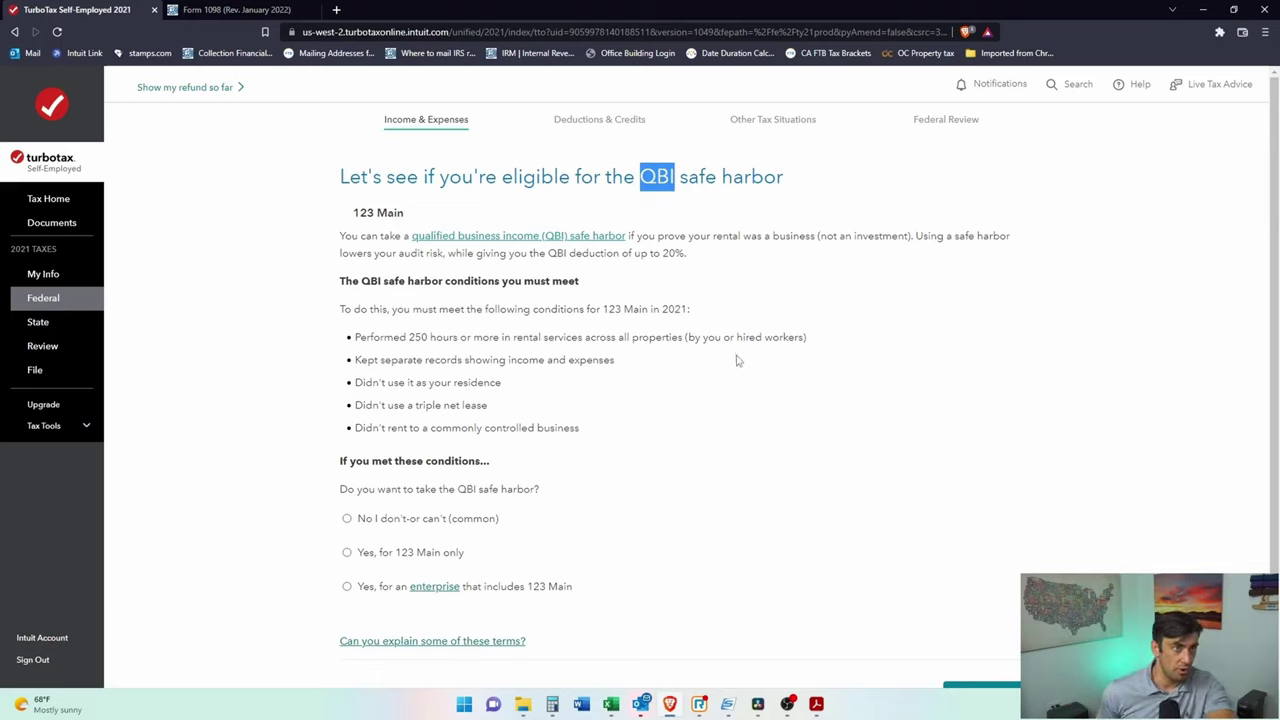
Step: Answer the safe harbor question with 'Yes, for 123 Main only'
{"action": "left_click_drag", "start_coordinate": [346, 323], "coordinate": [339, 279]}
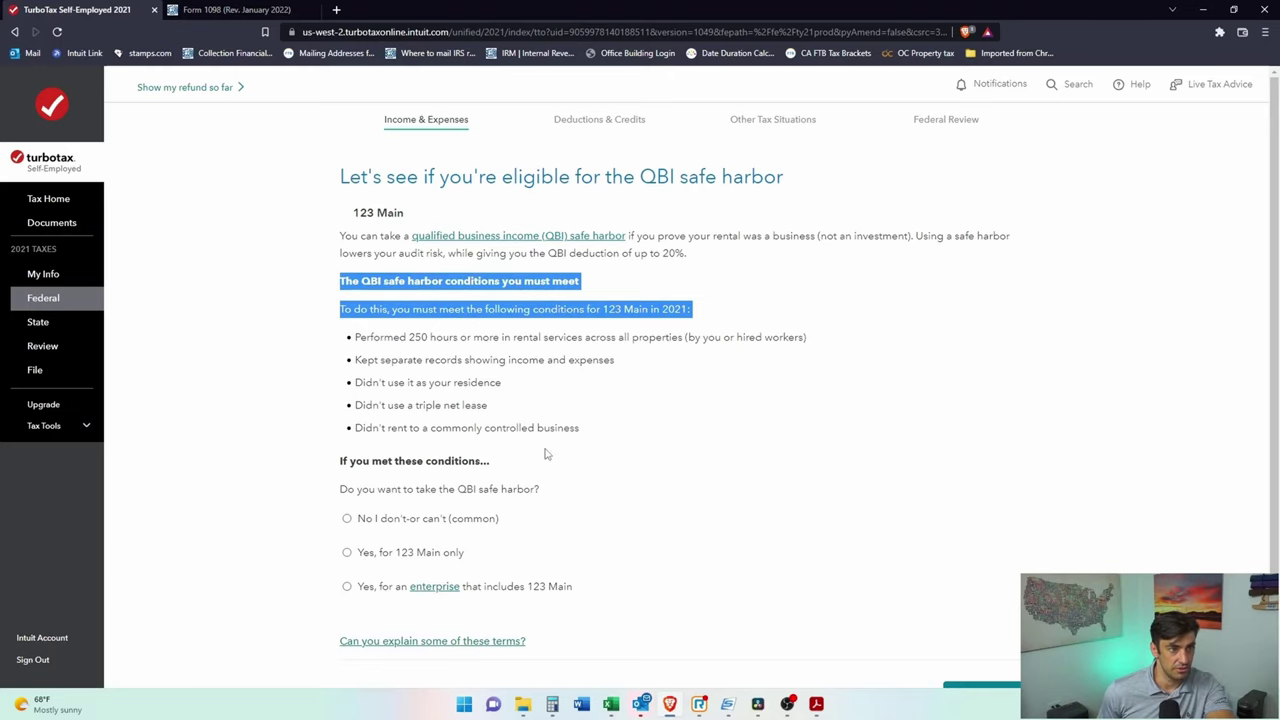
{"action": "scroll", "coordinate": [546, 451], "scroll_direction": "down", "scroll_amount": 1}
{"action": "left_click", "coordinate": [347, 408]}
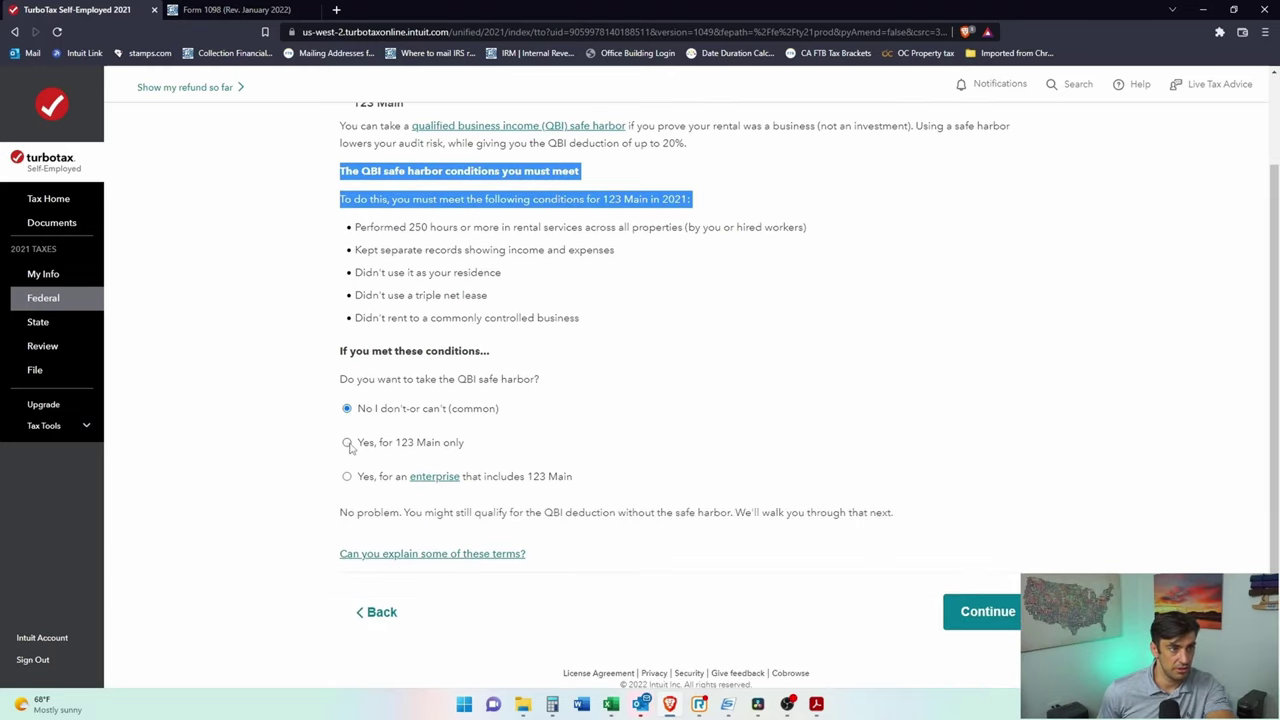
{"action": "left_click", "coordinate": [347, 442]}
{"action": "left_click", "coordinate": [661, 360]}
{"action": "scroll", "coordinate": [680, 330], "scroll_direction": "up", "scroll_amount": 1}
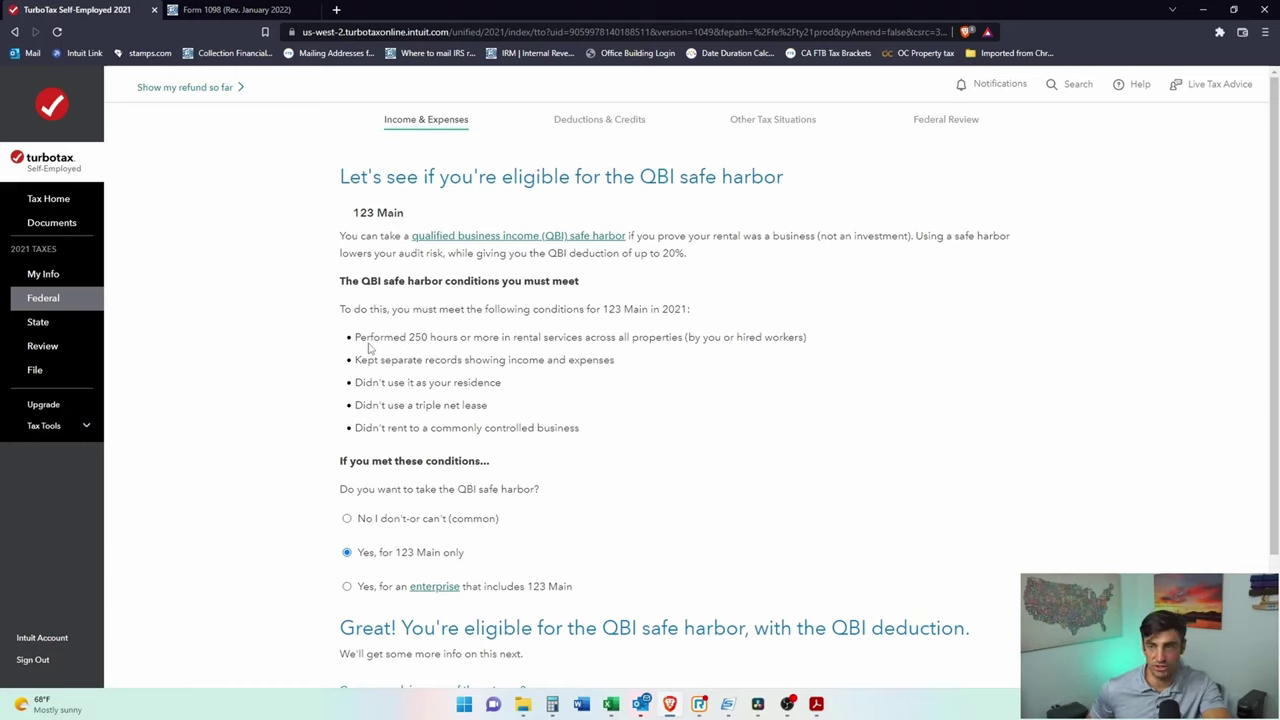
Step: Calculate 250 ÷ 365 (0.684) and 250 ÷ 52 (4.807) in Calculator, then close it
{"action": "left_click", "coordinate": [551, 704]}
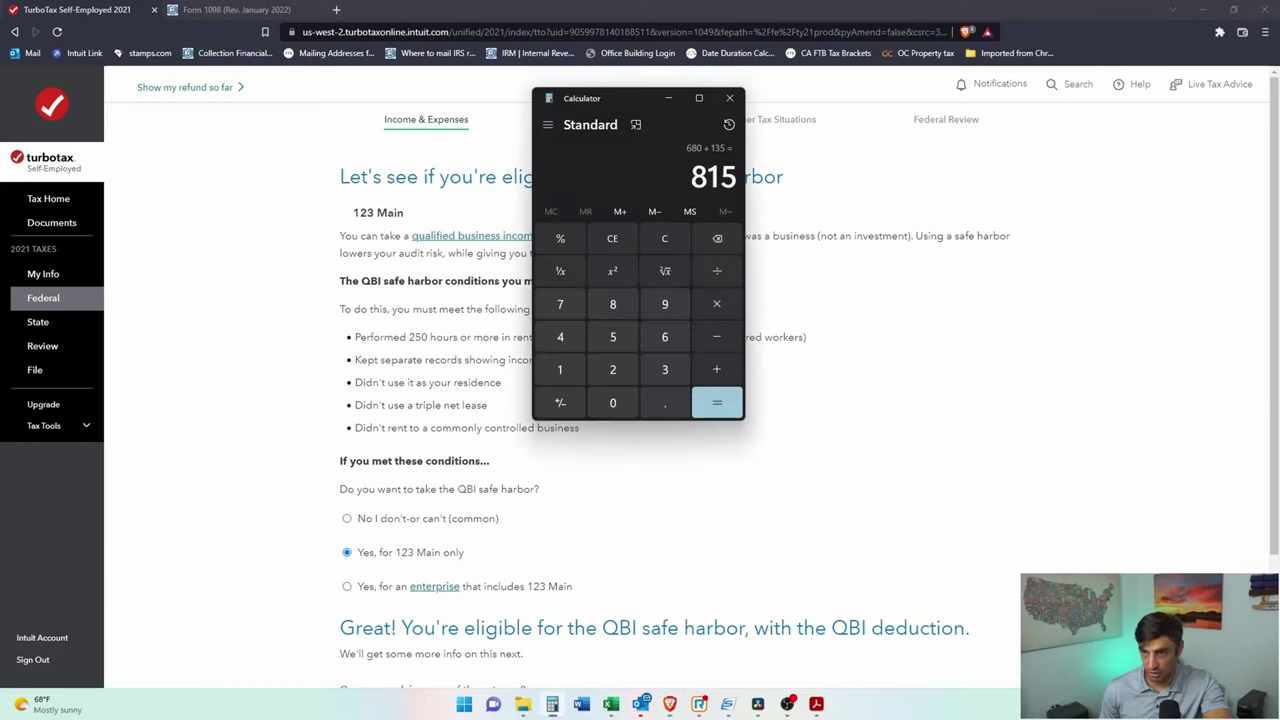
{"action": "left_click", "coordinate": [649, 240]}
{"action": "type", "text": "2"}
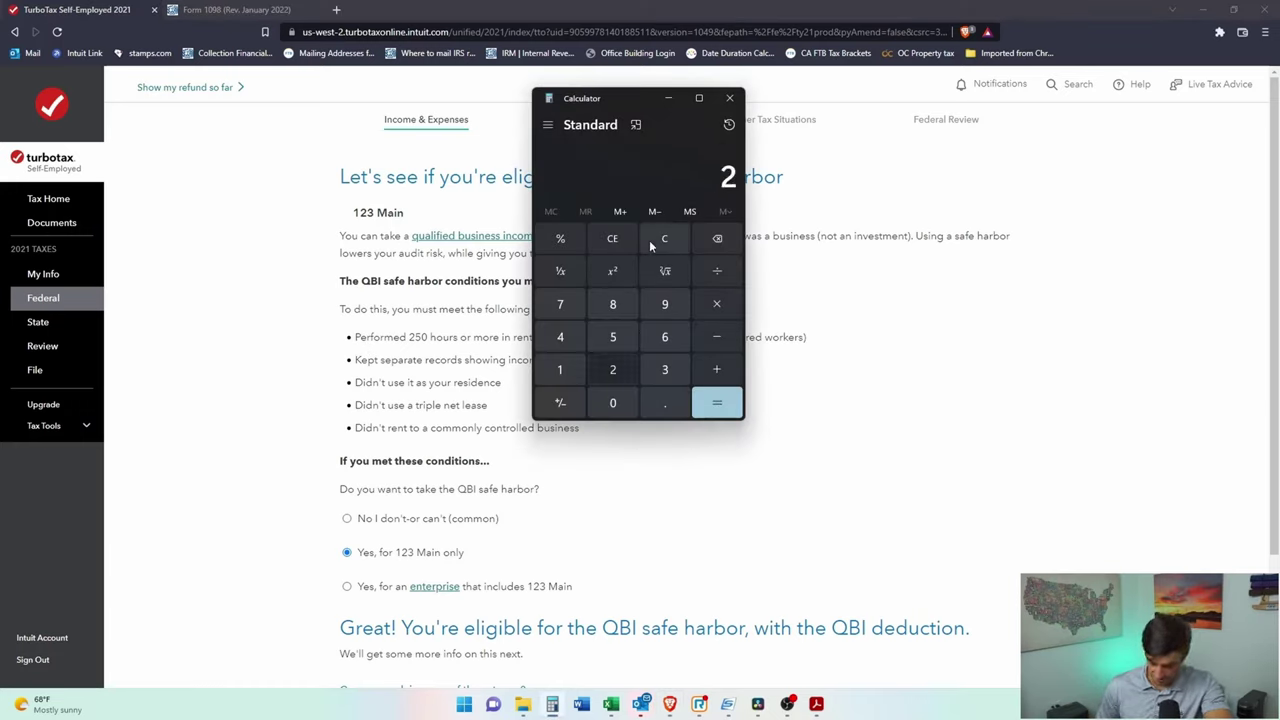
{"action": "type", "text": "50/365"}
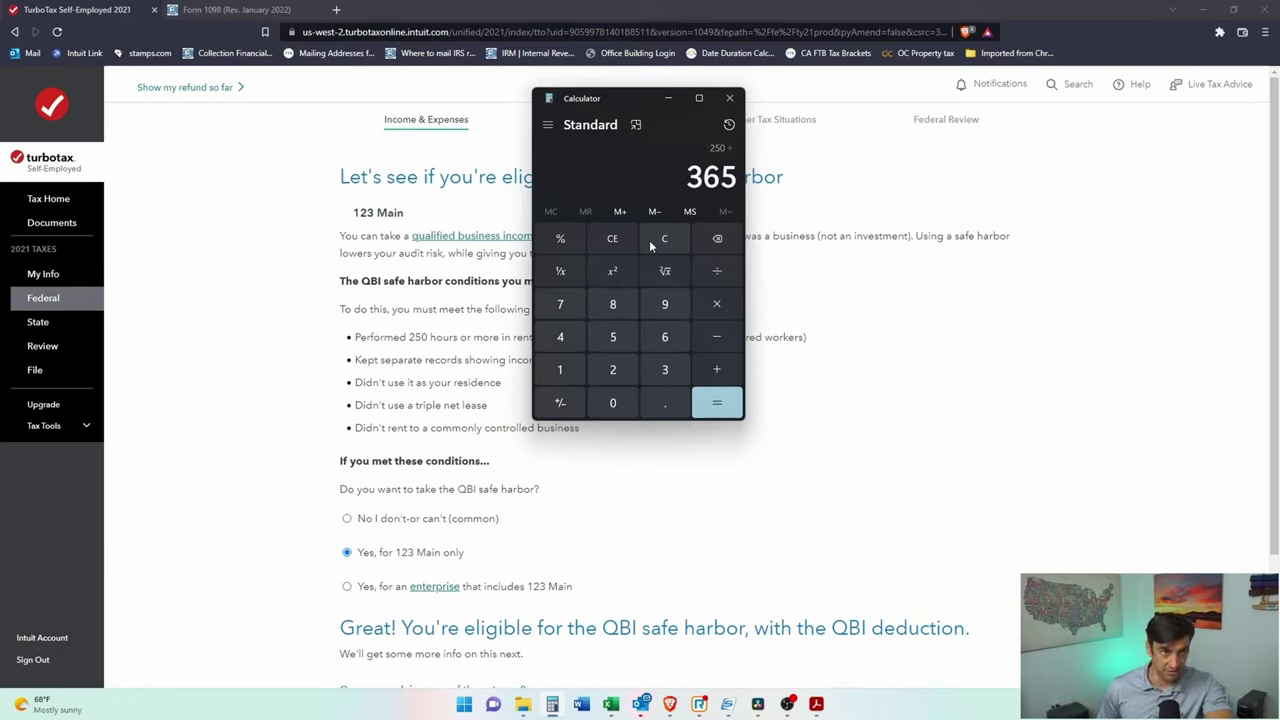
{"action": "key", "text": "Return"}
{"action": "left_click_drag", "start_coordinate": [601, 171], "coordinate": [540, 172]}
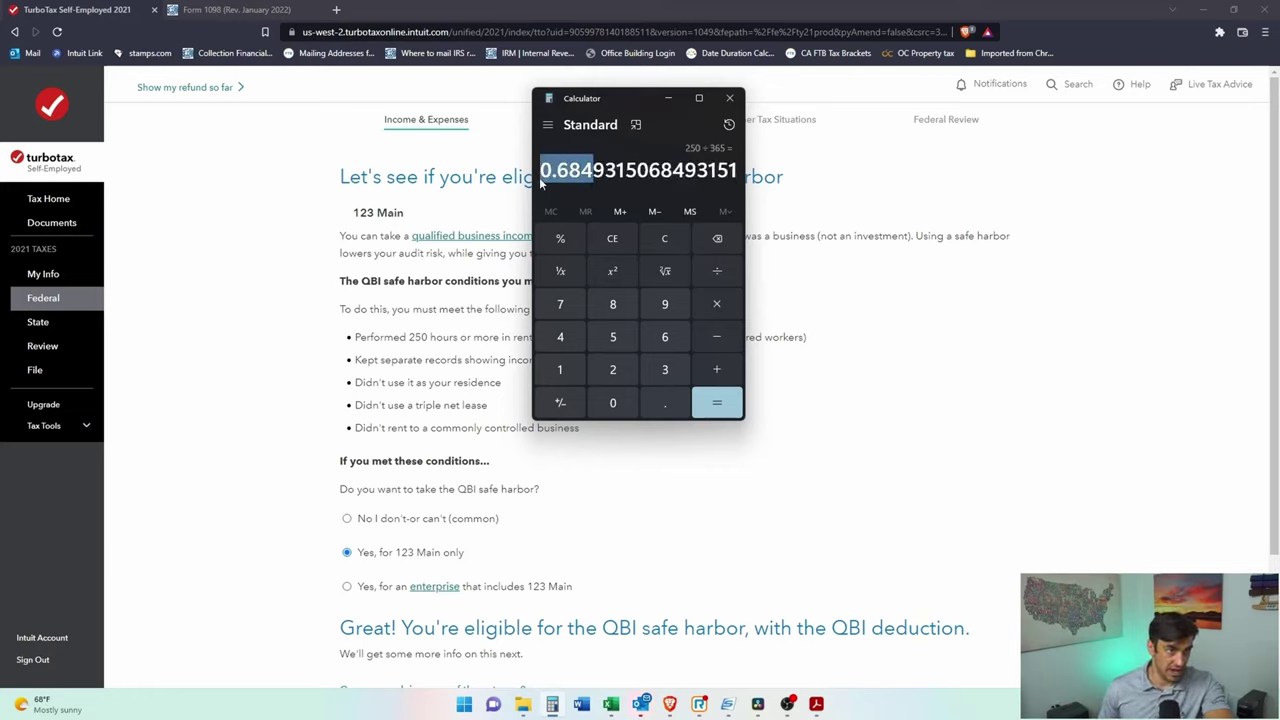
{"action": "left_click", "coordinate": [657, 245]}
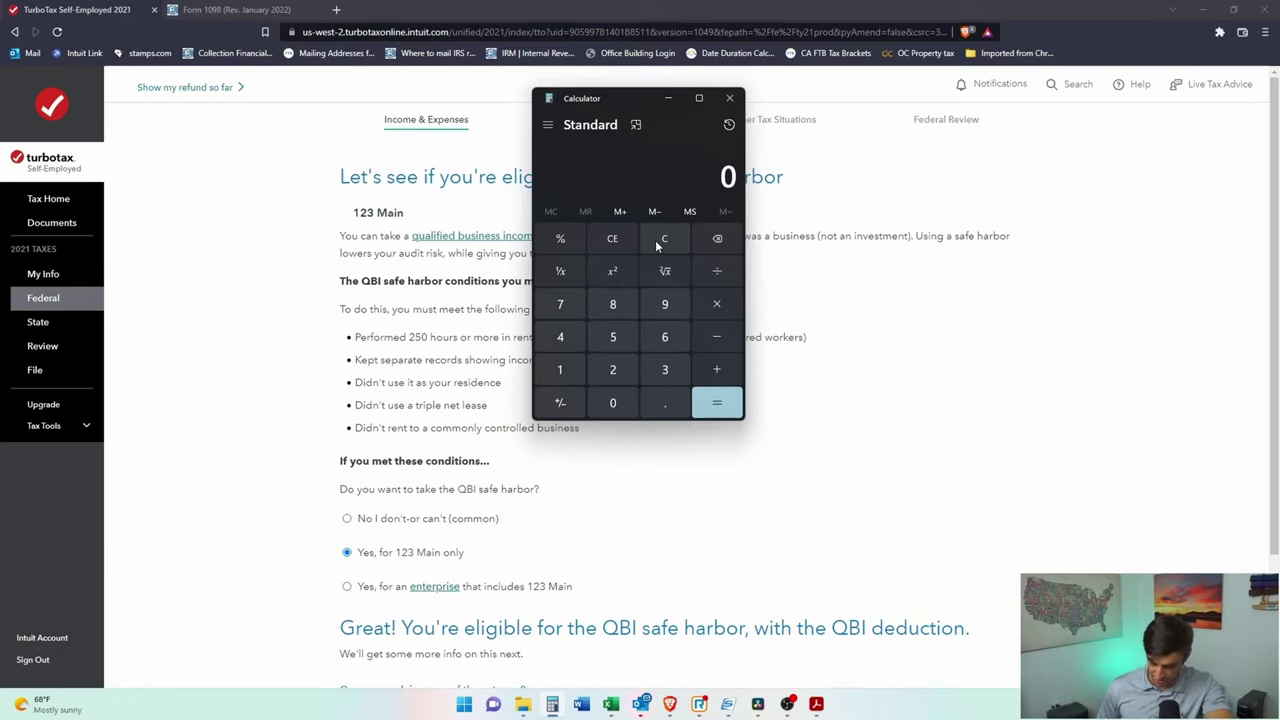
{"action": "type", "text": "250/52"}
{"action": "key", "text": "Return"}
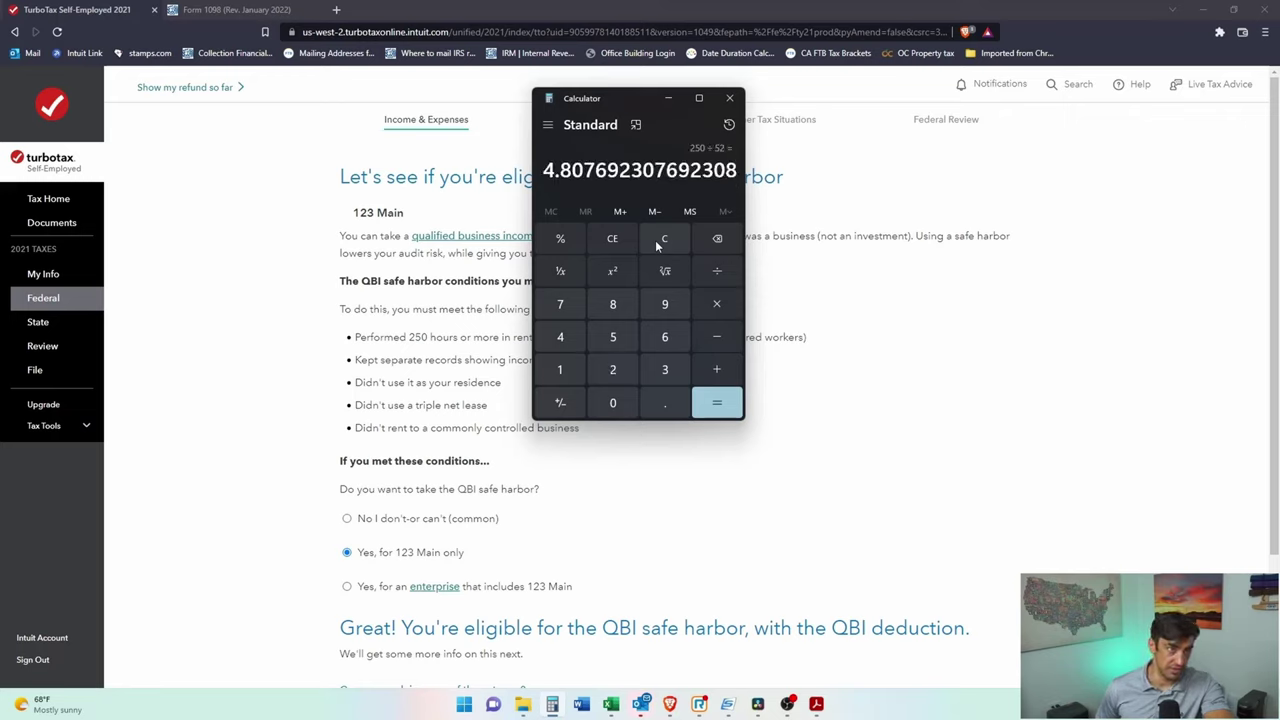
{"action": "left_click_drag", "start_coordinate": [597, 171], "coordinate": [543, 172]}
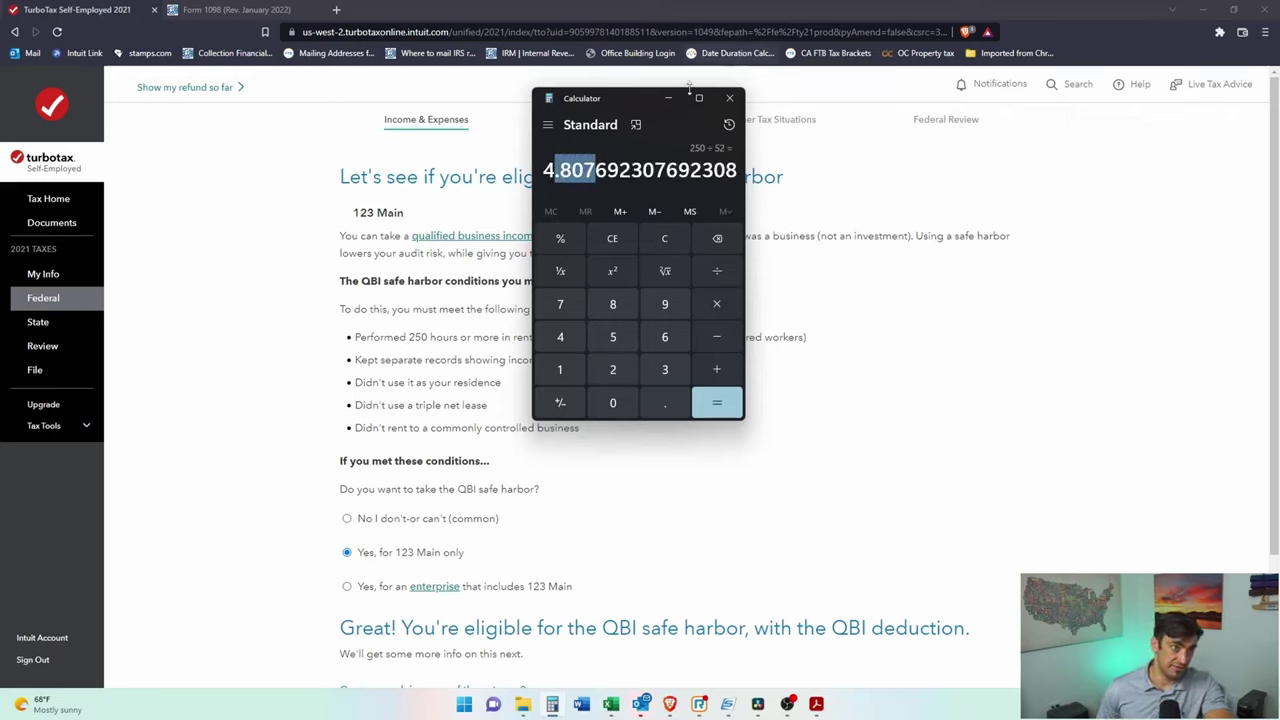
{"action": "left_click", "coordinate": [730, 98]}
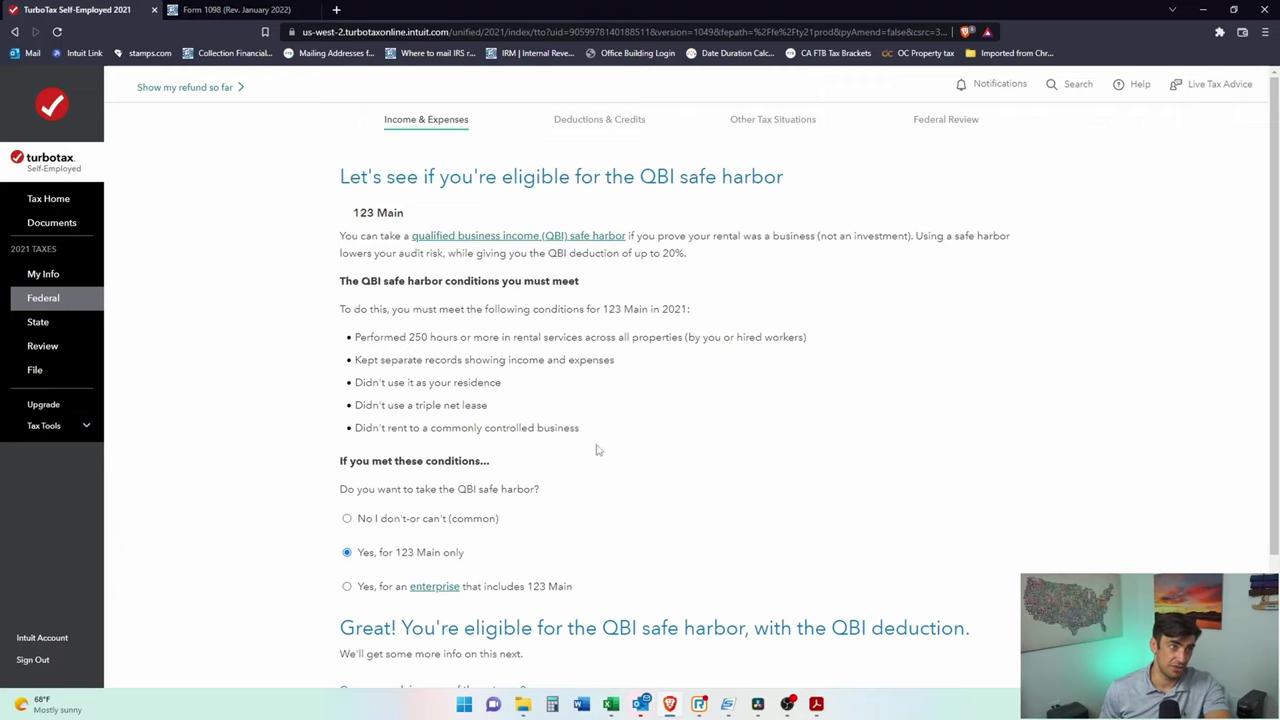
Step: Save the safe harbor answer and continue to the property description page
{"action": "scroll", "coordinate": [443, 537], "scroll_direction": "down", "scroll_amount": 3}
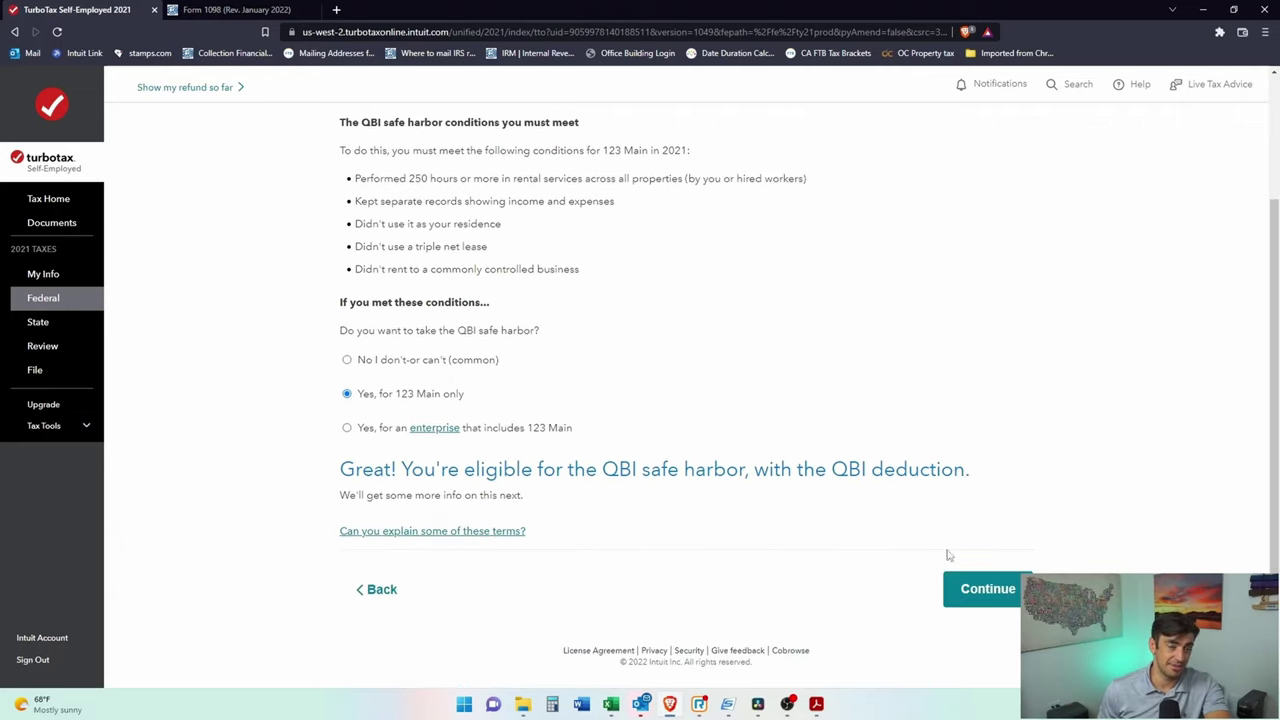
{"action": "left_click", "coordinate": [1000, 592]}
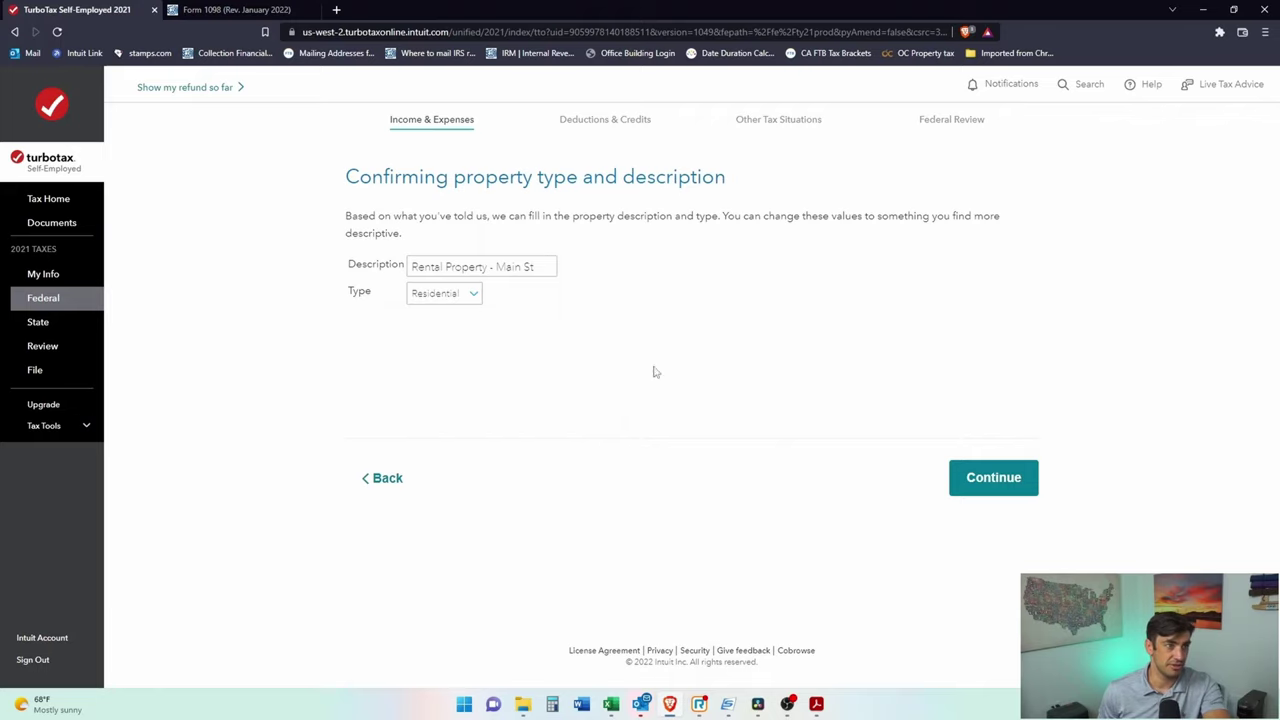
Step: Accept 'Rental Property - Main St' as Residential and leave every uncommon situation unchecked
{"action": "left_click", "coordinate": [1029, 487]}
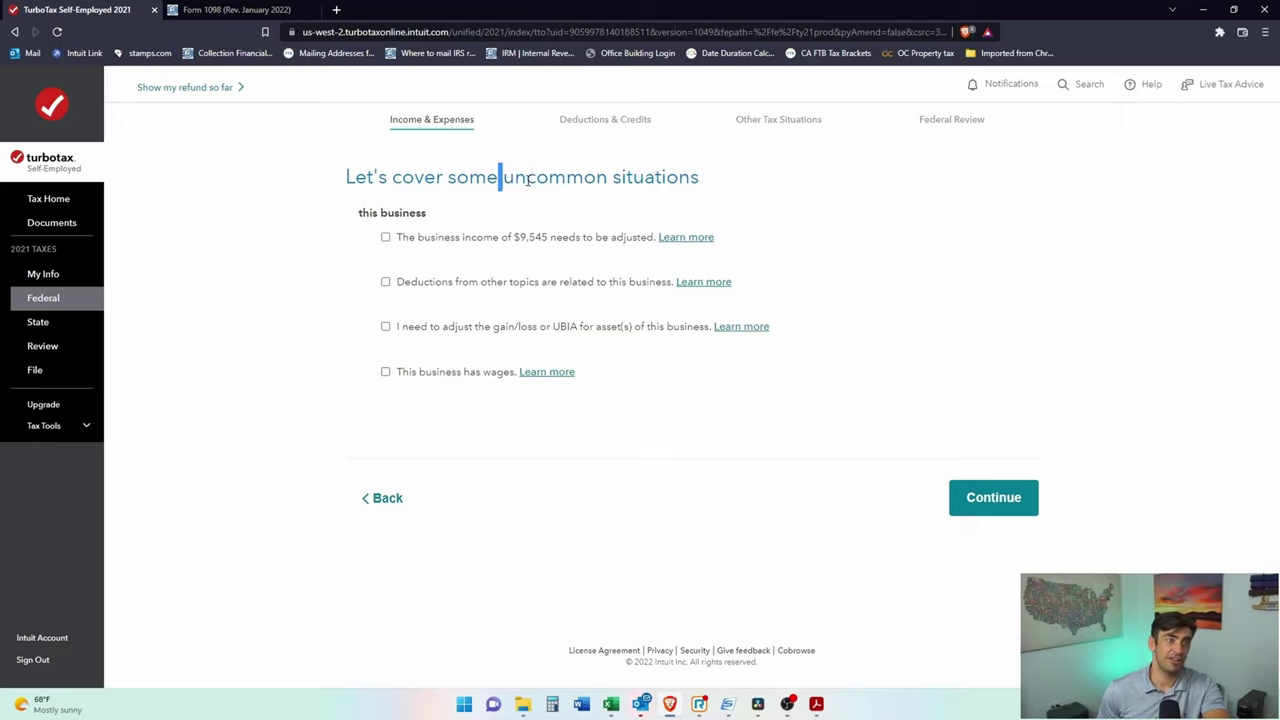
{"action": "left_click_drag", "start_coordinate": [500, 177], "coordinate": [690, 178]}
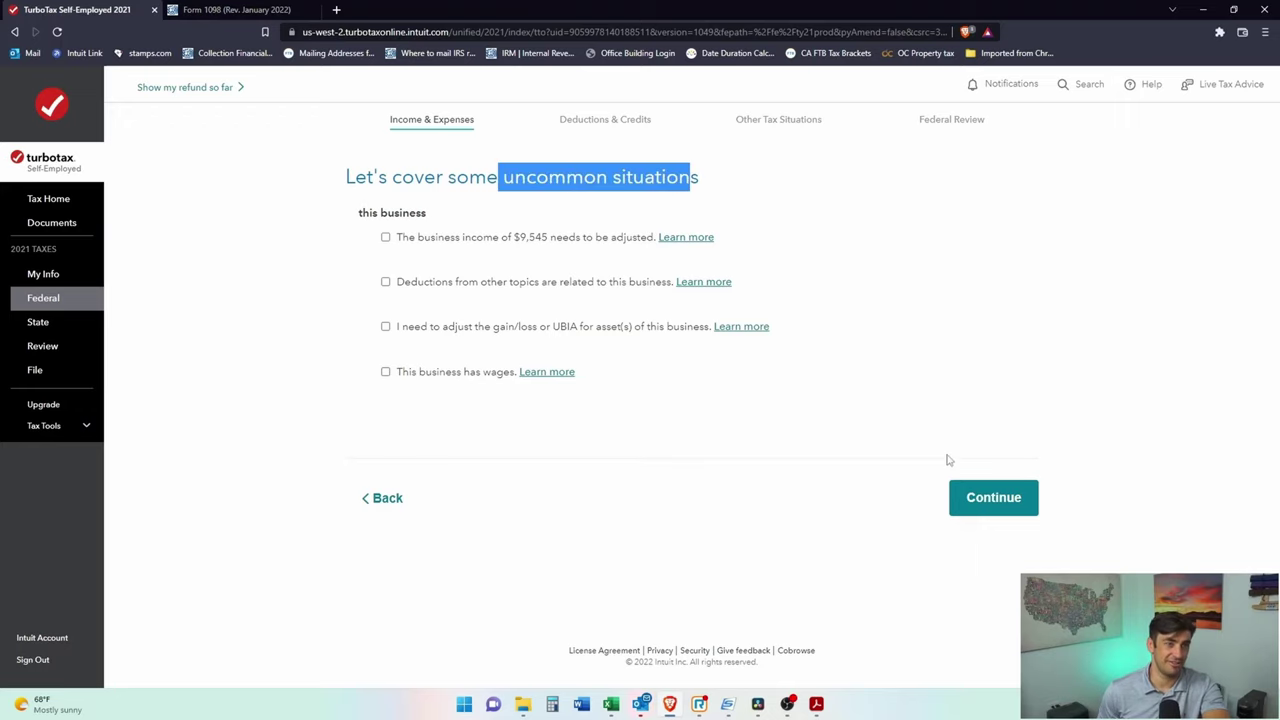
{"action": "left_click", "coordinate": [1010, 512]}
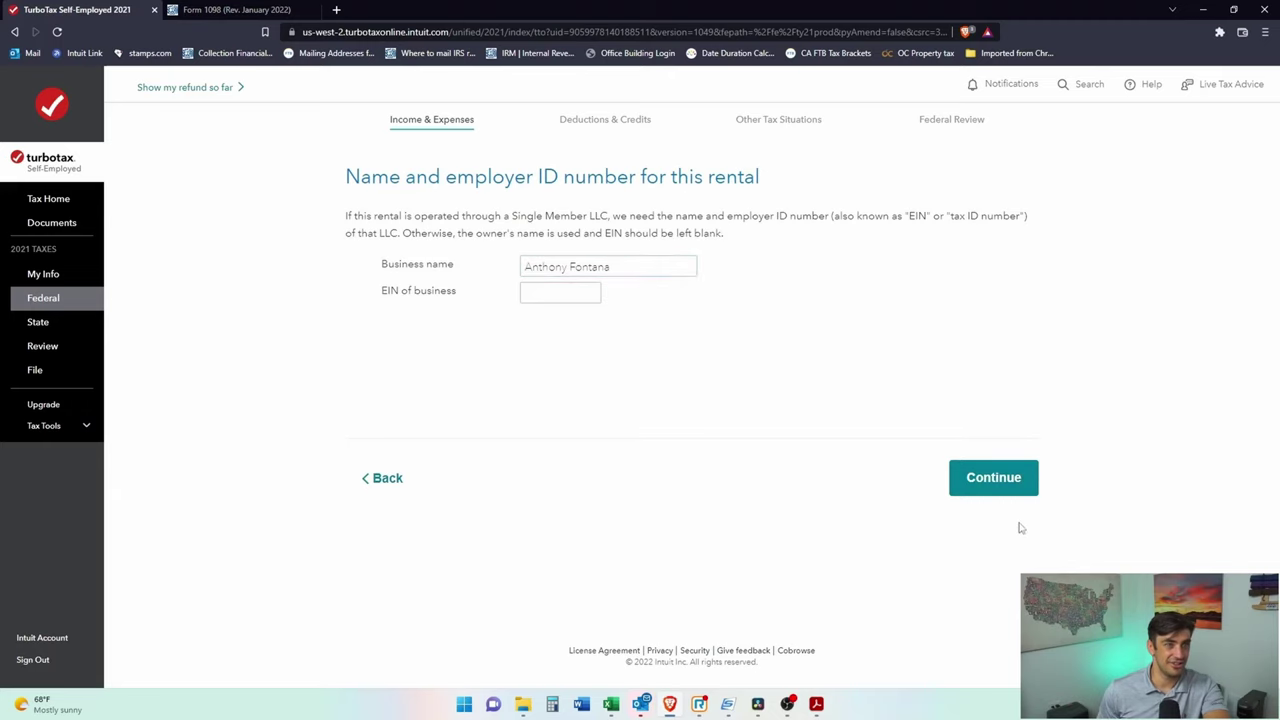
Step: Leave the EIN blank and decline extra QBI details to reach the $1,909 deduction summary
{"action": "left_click", "coordinate": [997, 480]}
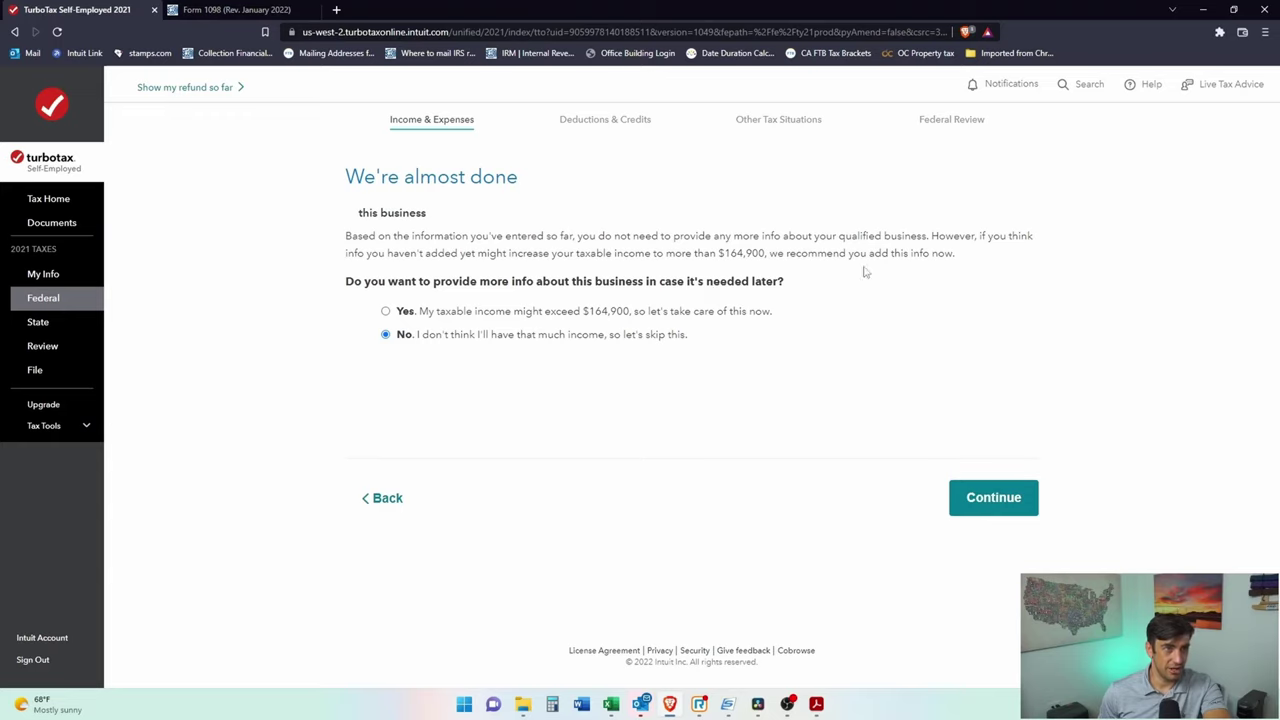
{"action": "left_click", "coordinate": [1003, 500]}
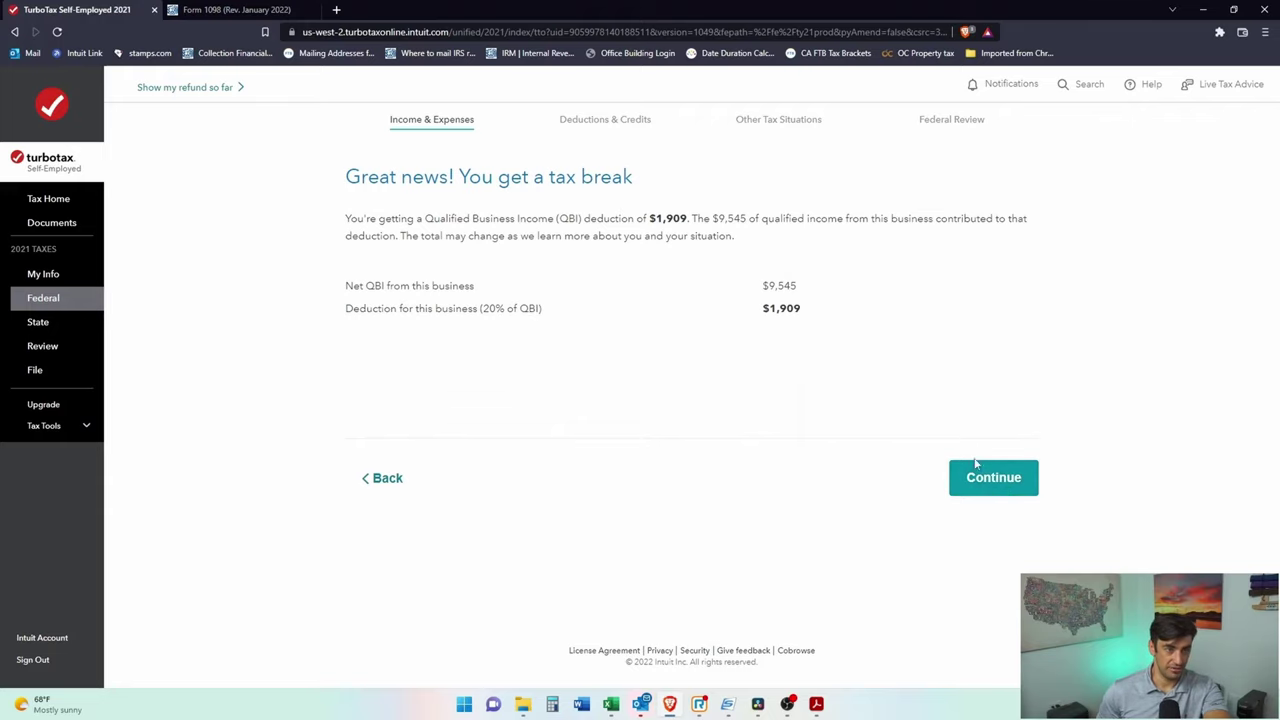
Step: Review the $1,909 QBI deduction summary and finish the QBI section
{"action": "left_click", "coordinate": [381, 480]}
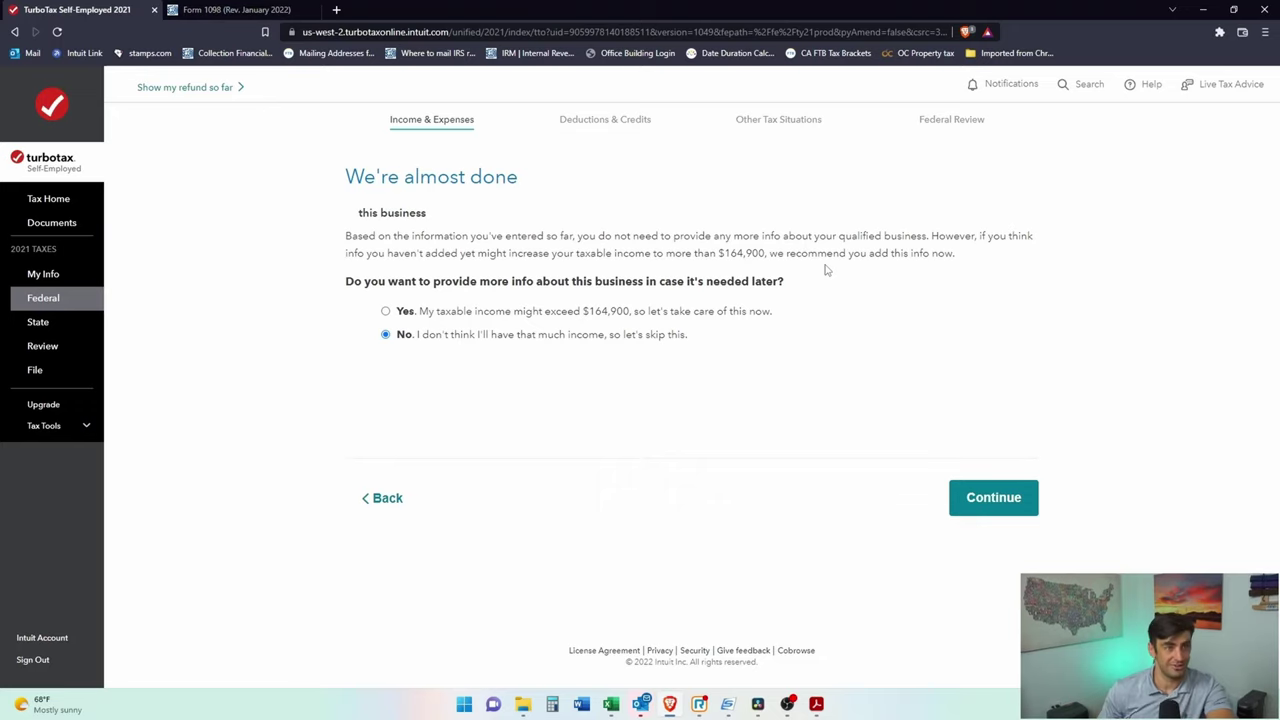
{"action": "left_click", "coordinate": [980, 494]}
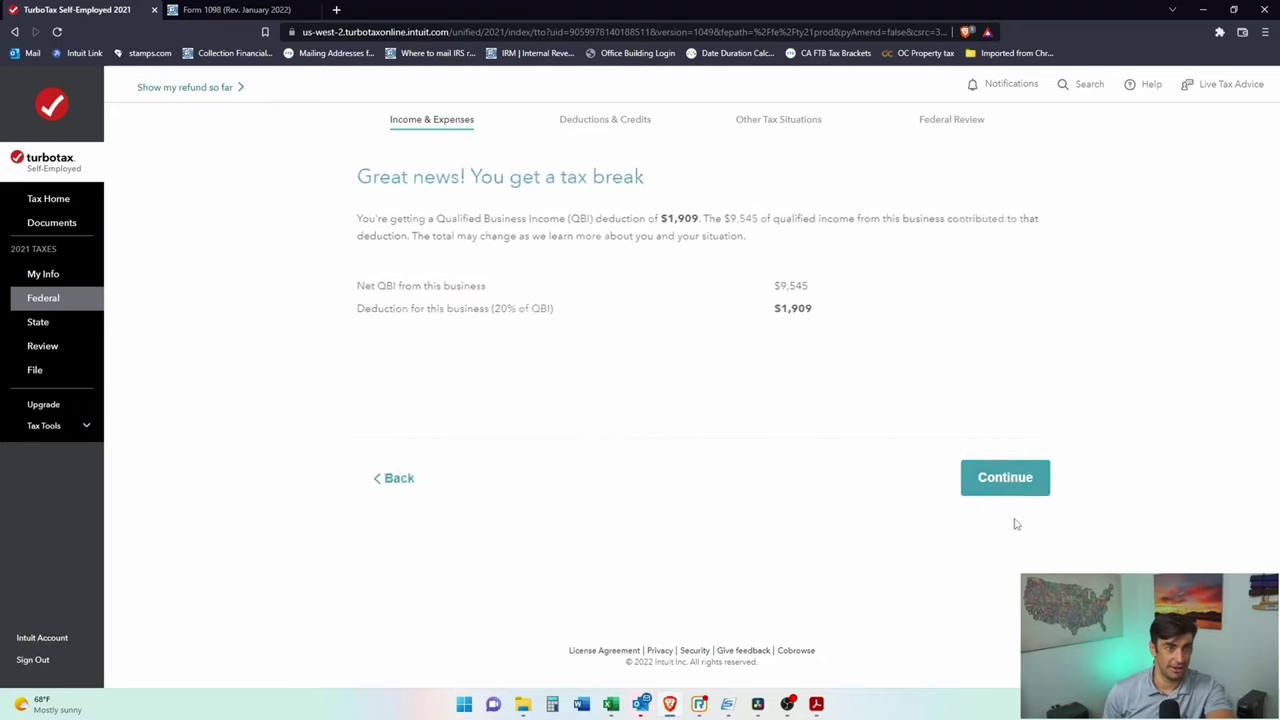
{"action": "double_click", "coordinate": [857, 316]}
{"action": "left_click", "coordinate": [1004, 505]}
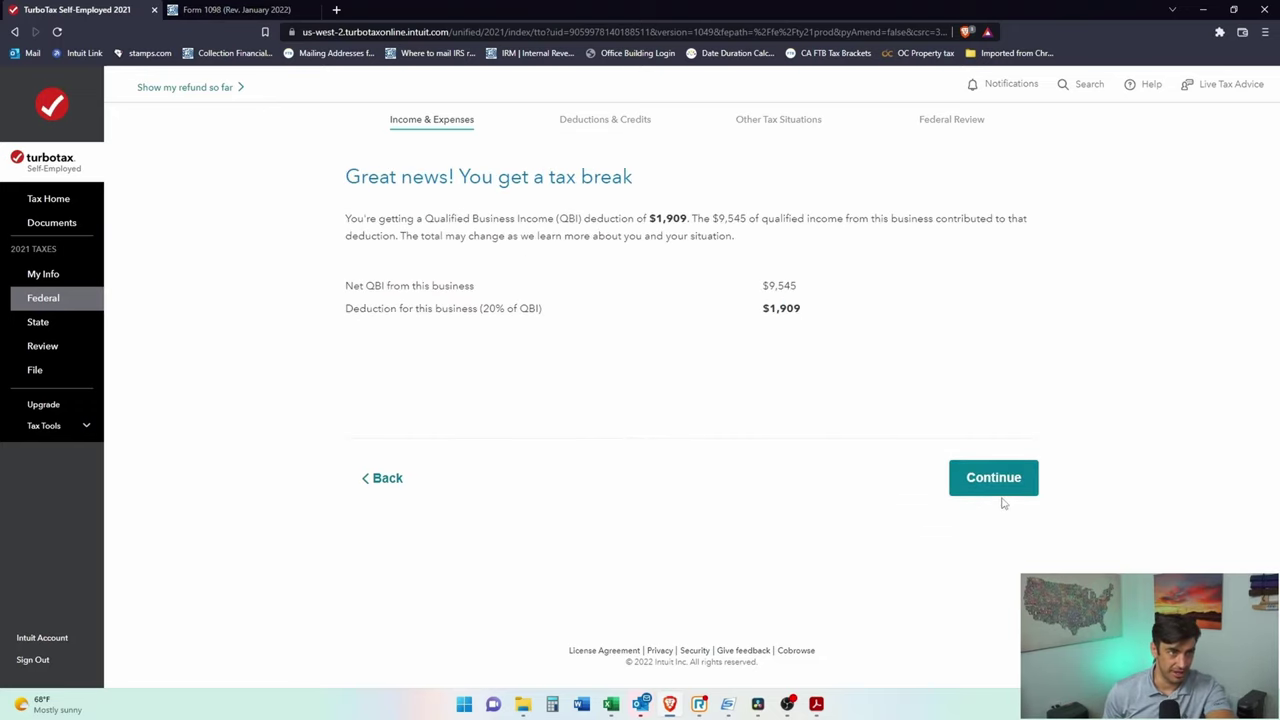
{"action": "left_click", "coordinate": [992, 486]}
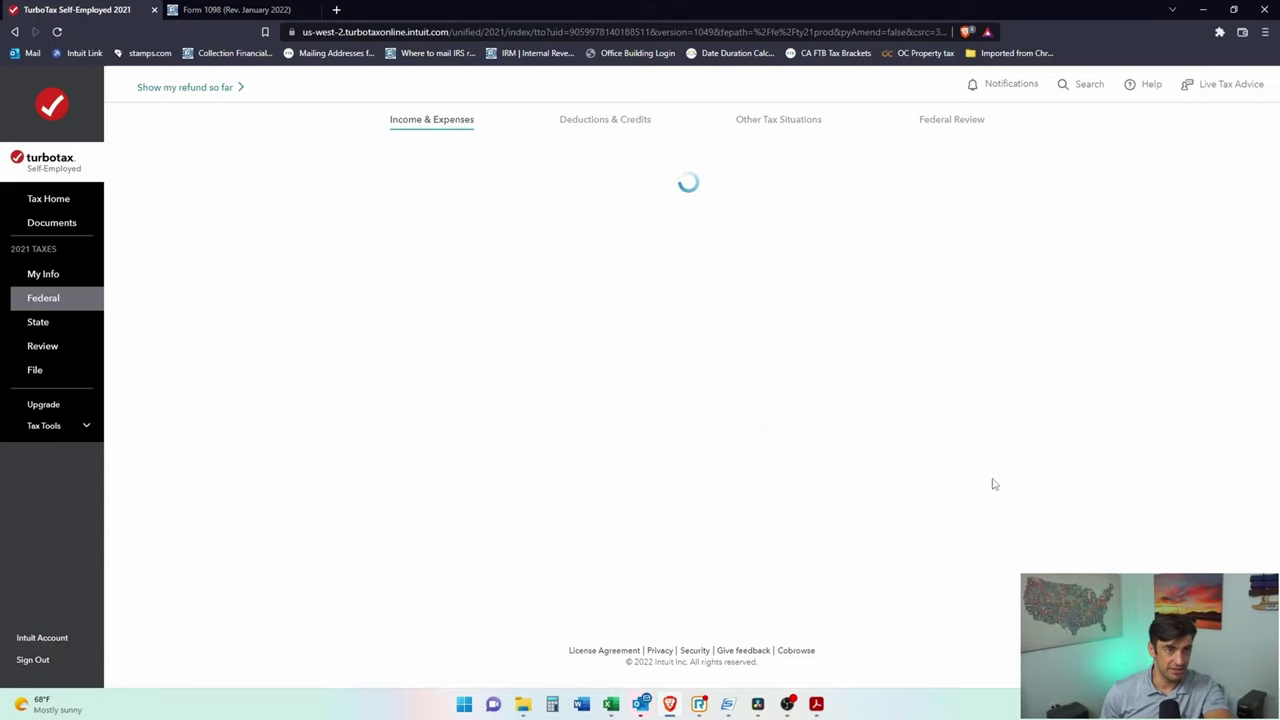
Step: Verify that Rental Property - Main St shows $9,545.00 in the income list
{"action": "scroll", "coordinate": [1029, 429], "scroll_direction": "down", "scroll_amount": 3}
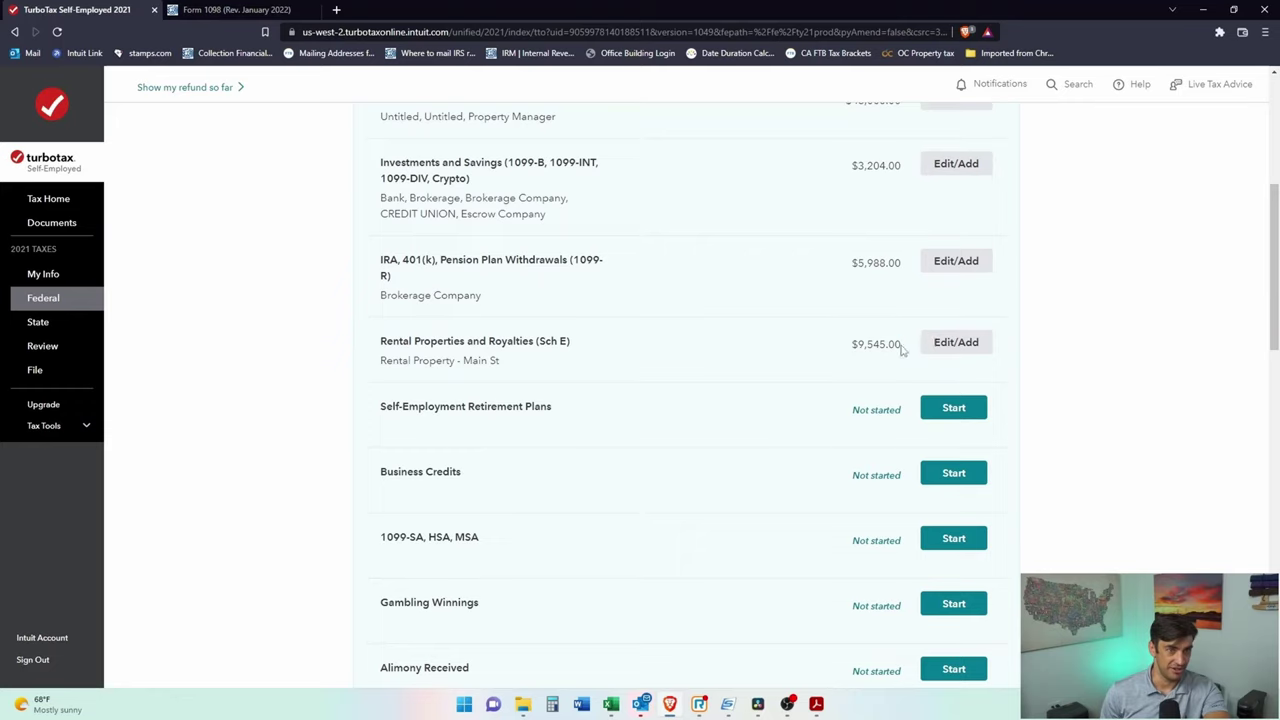
{"action": "left_click_drag", "start_coordinate": [903, 346], "coordinate": [849, 346]}
{"action": "left_click", "coordinate": [879, 364]}
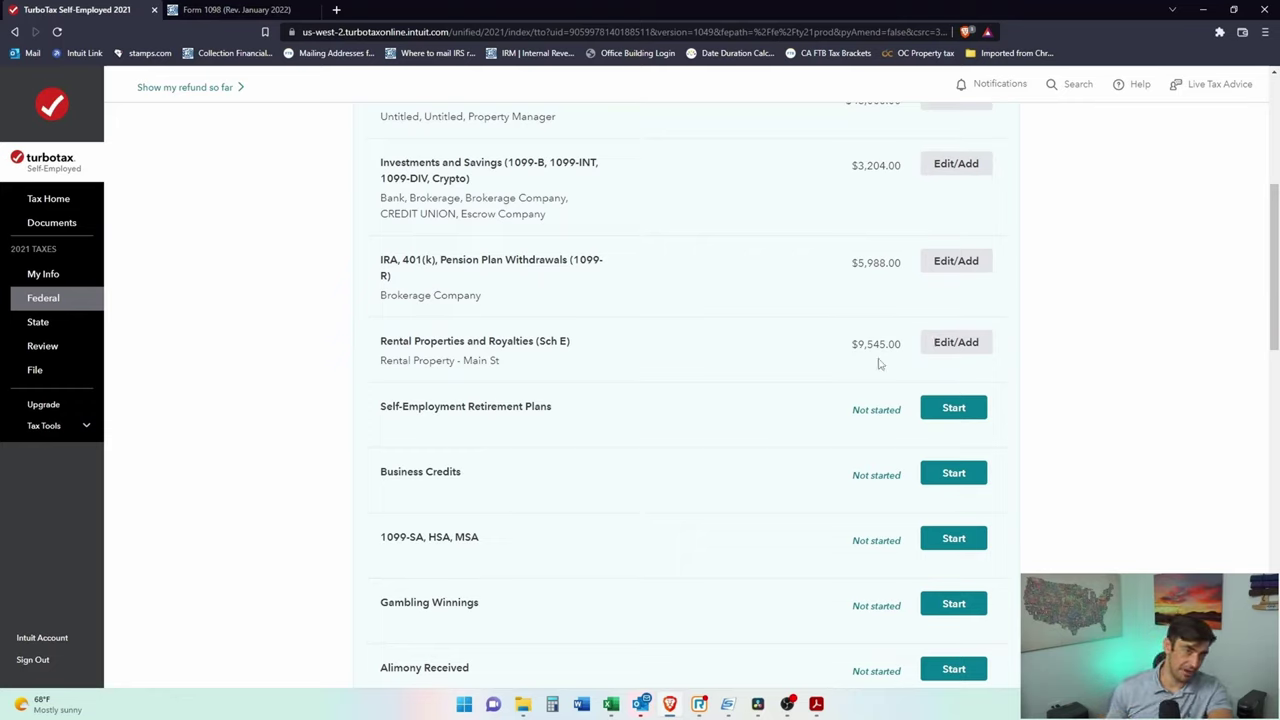